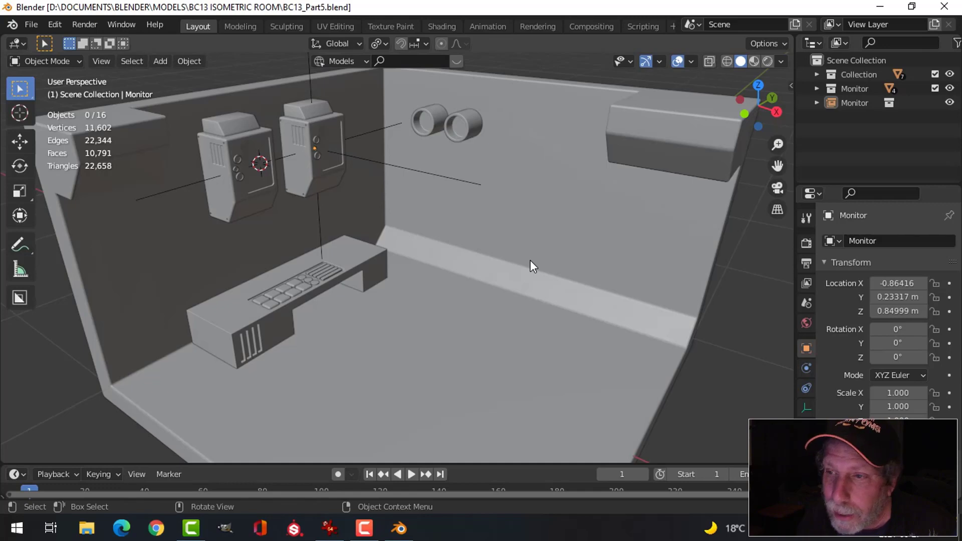
Switch to IrfanView to examine the isometric lab reference image, and return to Blender
scroll(529, 260, up, 2)
scroll(530, 260, down, 2)
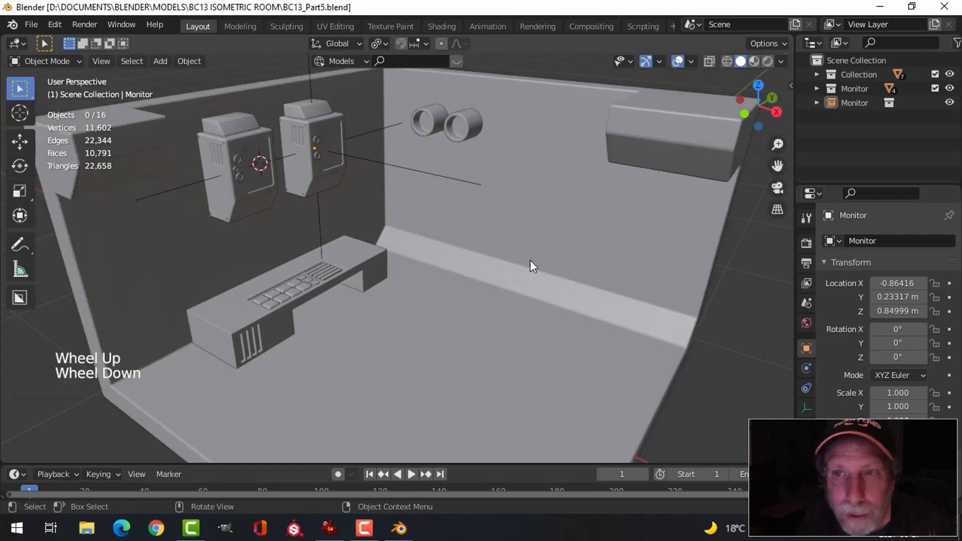
click(329, 527)
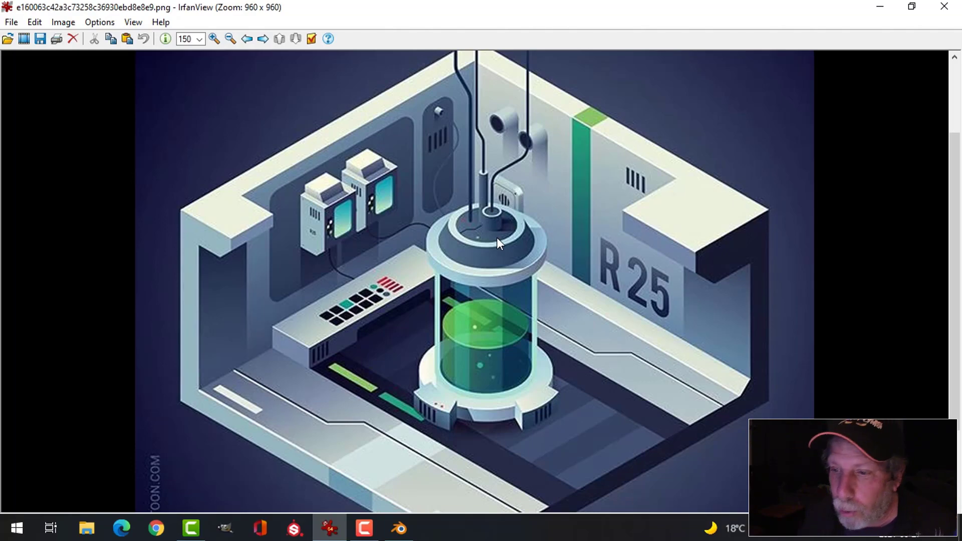
click(401, 534)
Snap the 3D cursor to the centre of the room's large back wall face below the two pipes
click(443, 207)
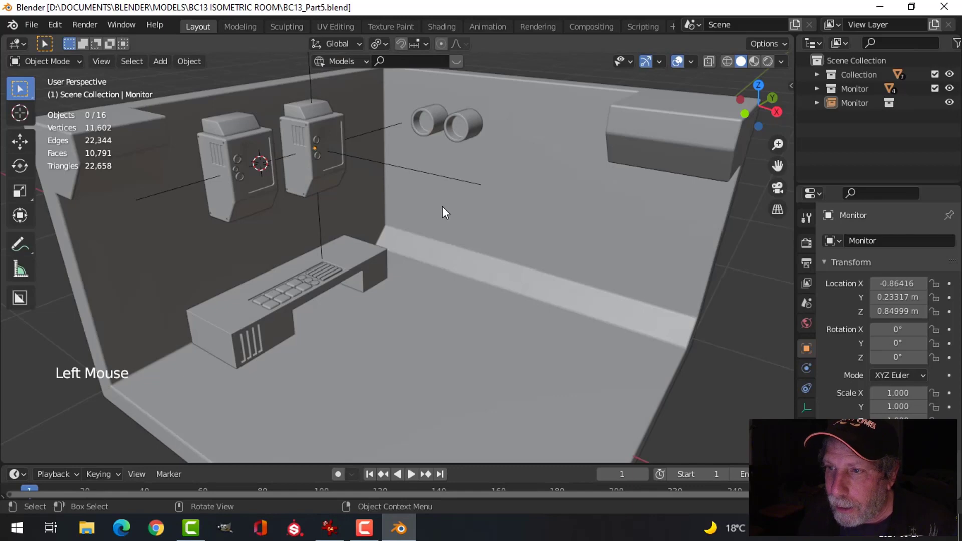
key(Tab)
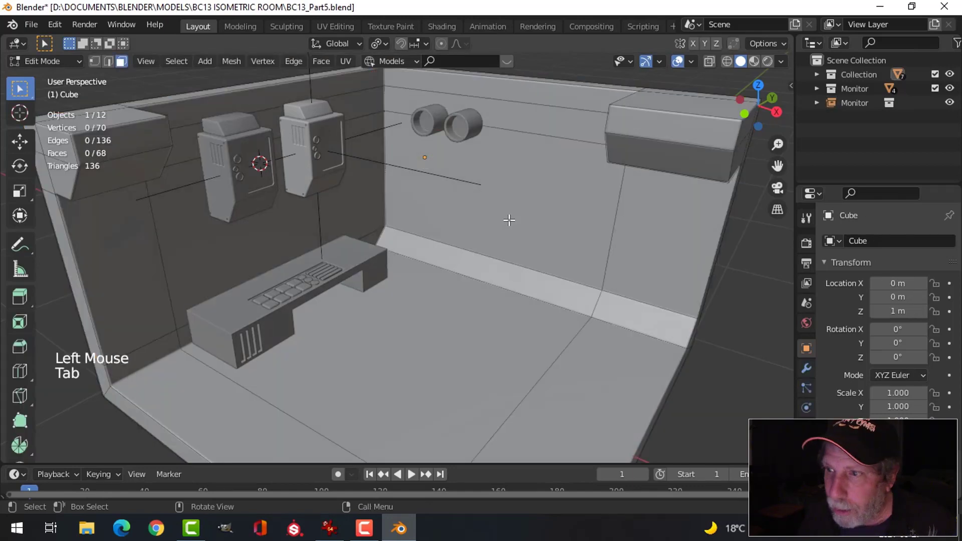
key(3)
click(500, 214)
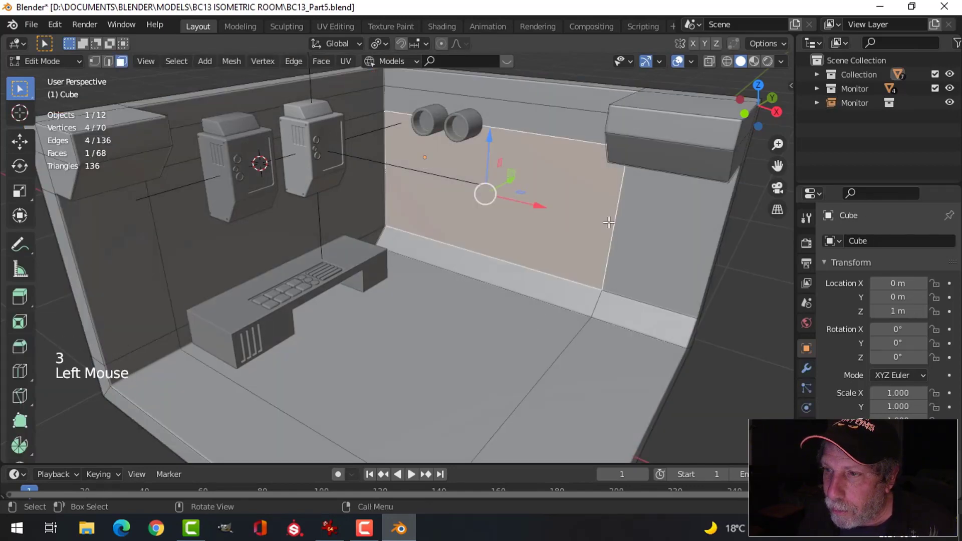
mouse_move(503, 240)
middle_down()
mouse_move(540, 229)
mouse_move(518, 240)
middle_up()
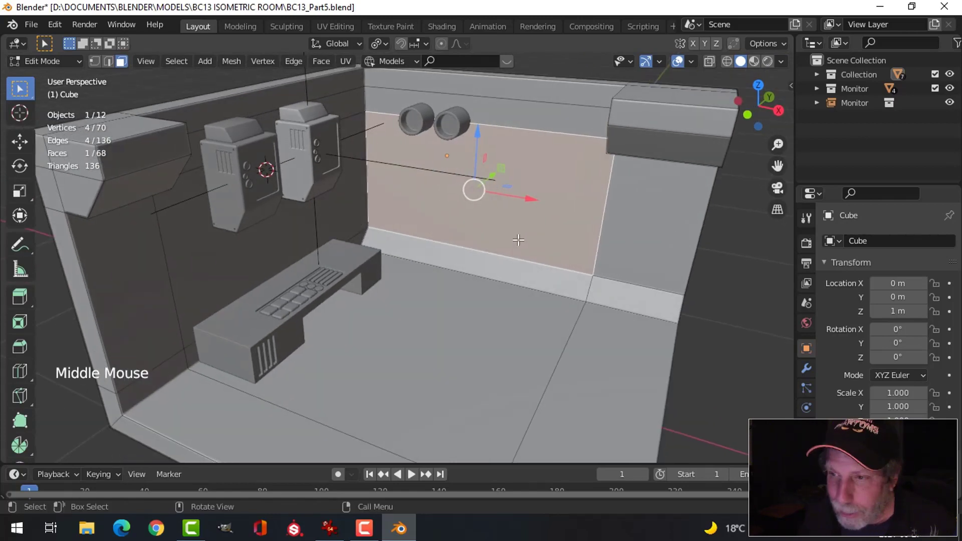
key(shift+s)
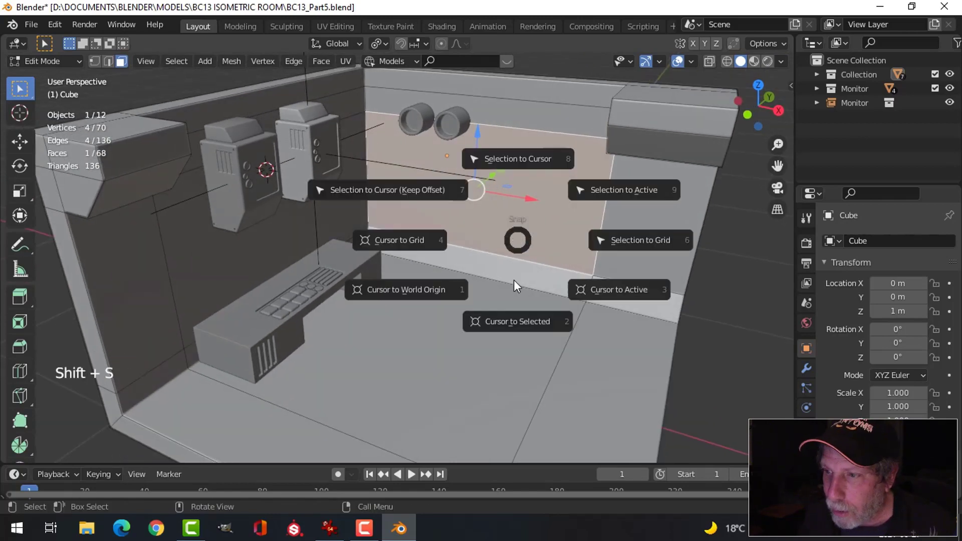
click(506, 320)
key(alt+a)
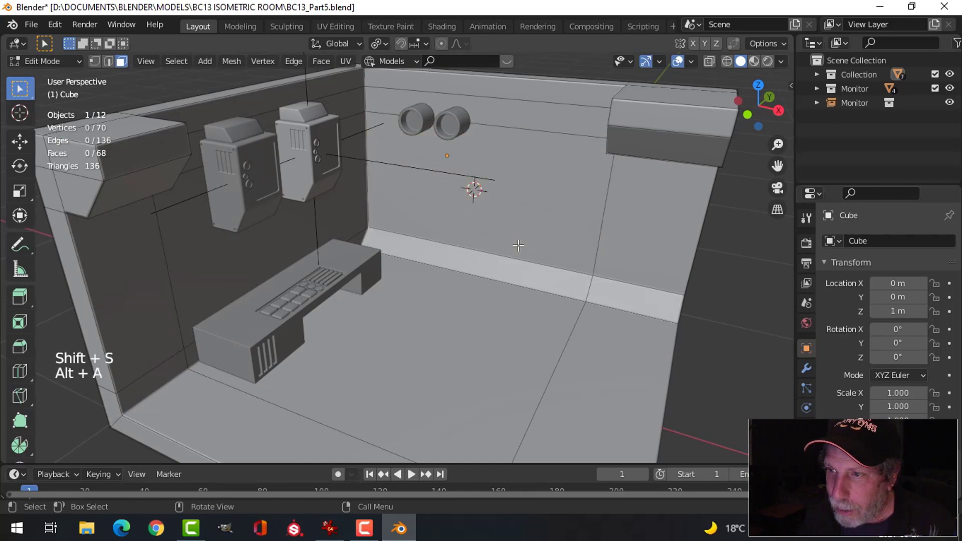
key(Tab)
Add a plane mesh at the 3D cursor and scale its geometry down to about 0.212 in Edit Mode
mouse_move(516, 225)
middle_down()
mouse_move(468, 238)
mouse_move(491, 222)
mouse_move(471, 236)
mouse_move(527, 225)
middle_up()
key(shift+a)
mouse_move(499, 197)
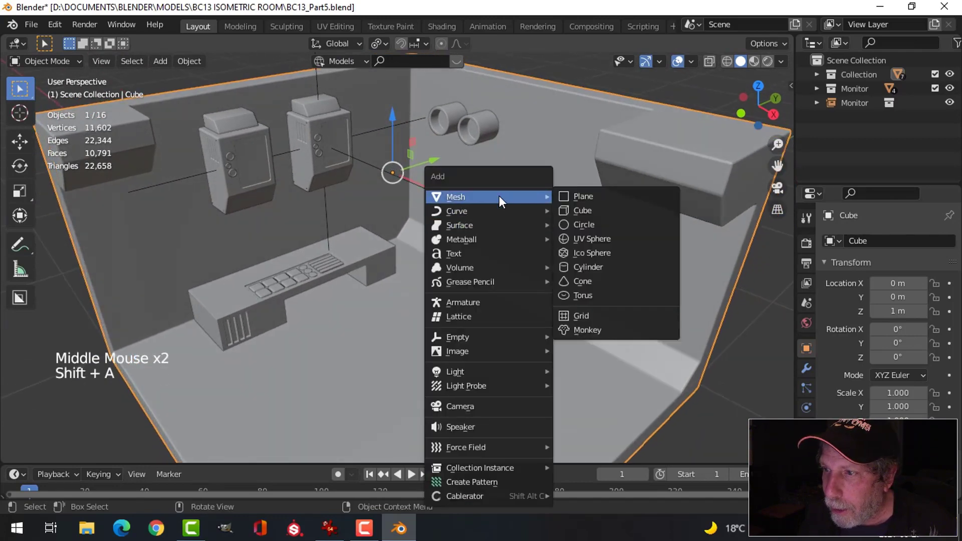
click(569, 196)
key(Tab)
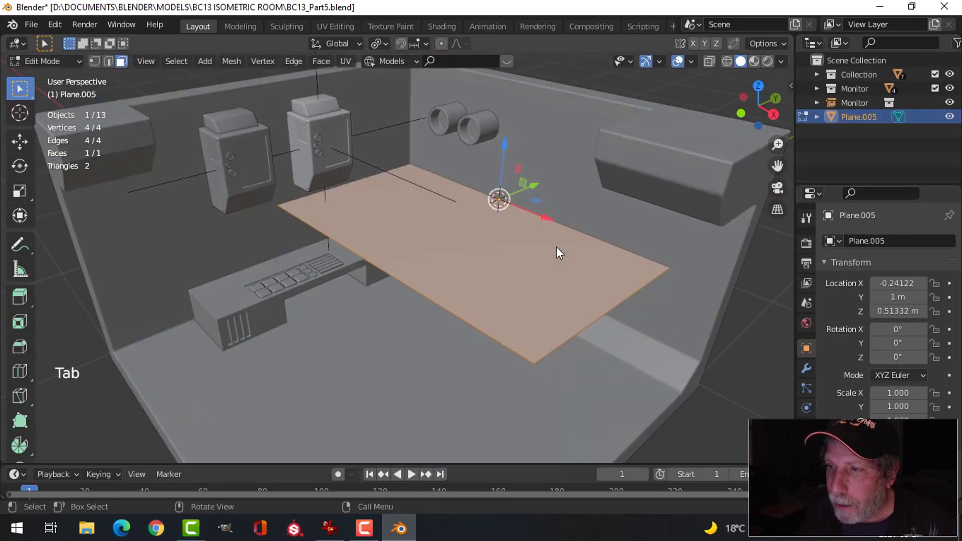
key(s)
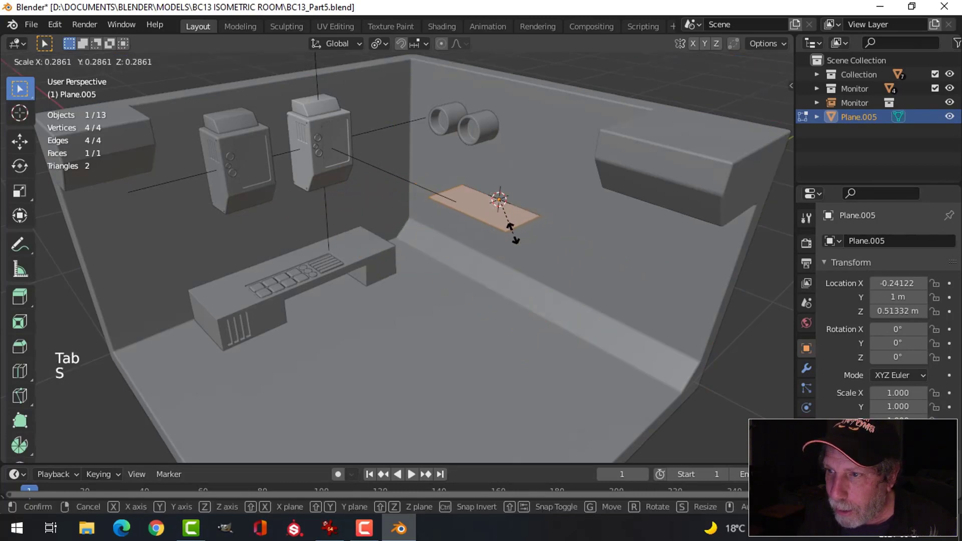
click(506, 229)
Rotate the plane 90° about X and move it about -0.045 m along Y, in front of the back wall
key(r)
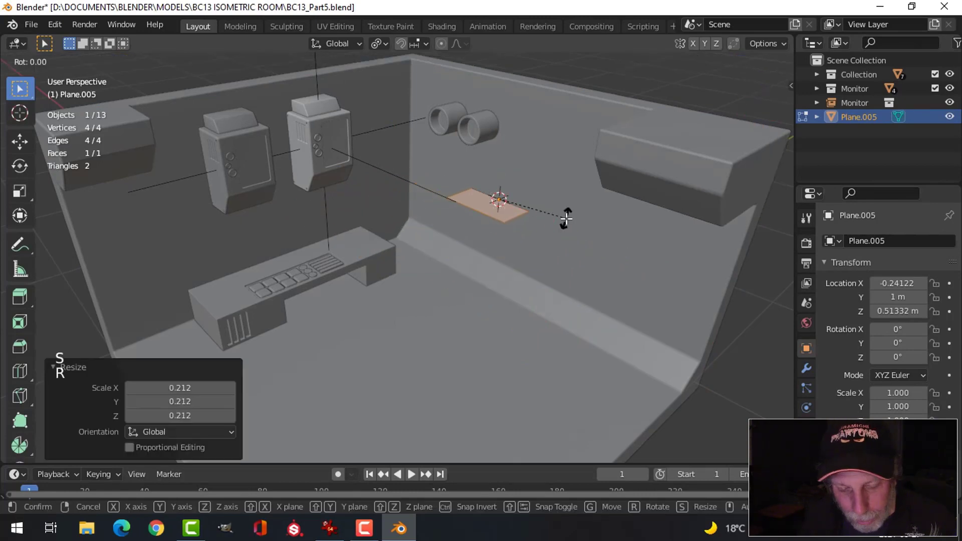
key(x)
key(9)
key(0)
key(Return)
middle_drag(602, 216, 568, 221)
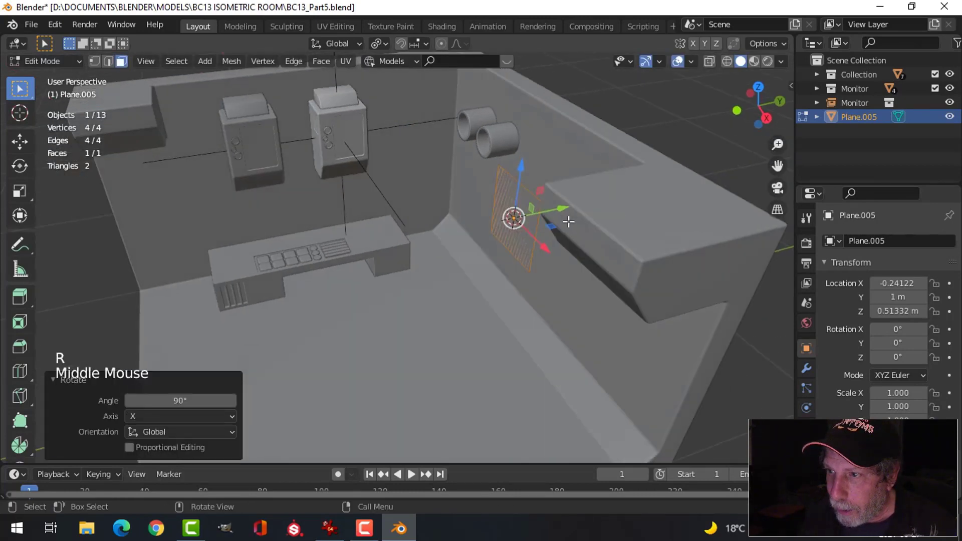
drag(565, 208, 553, 212)
middle_drag(552, 211, 604, 226)
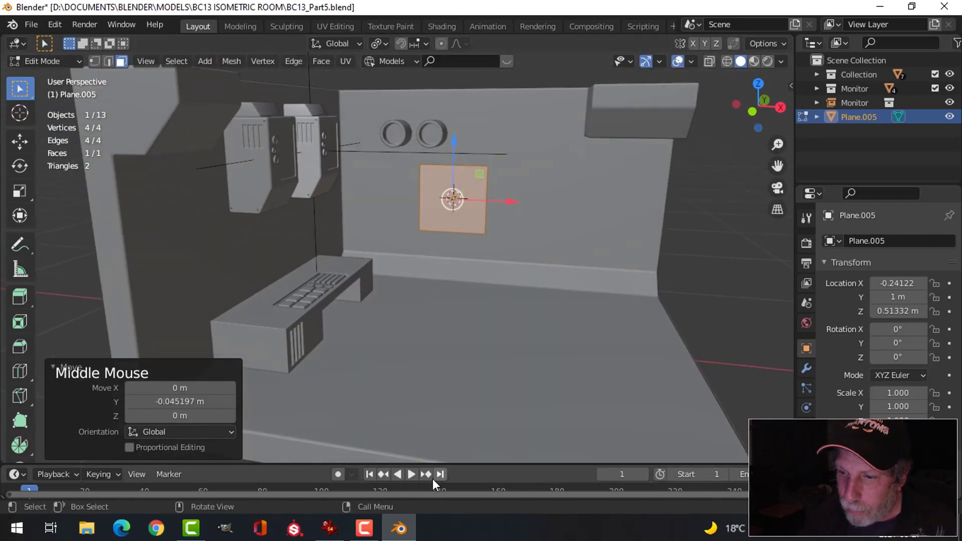
Check the vent's placement in the reference image and move the plane about -0.265 m along X
click(329, 528)
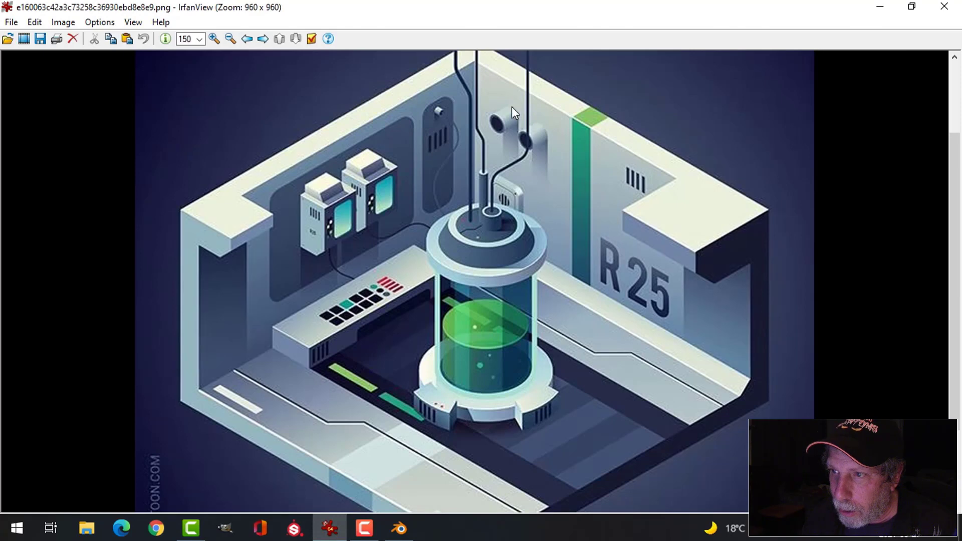
click(398, 527)
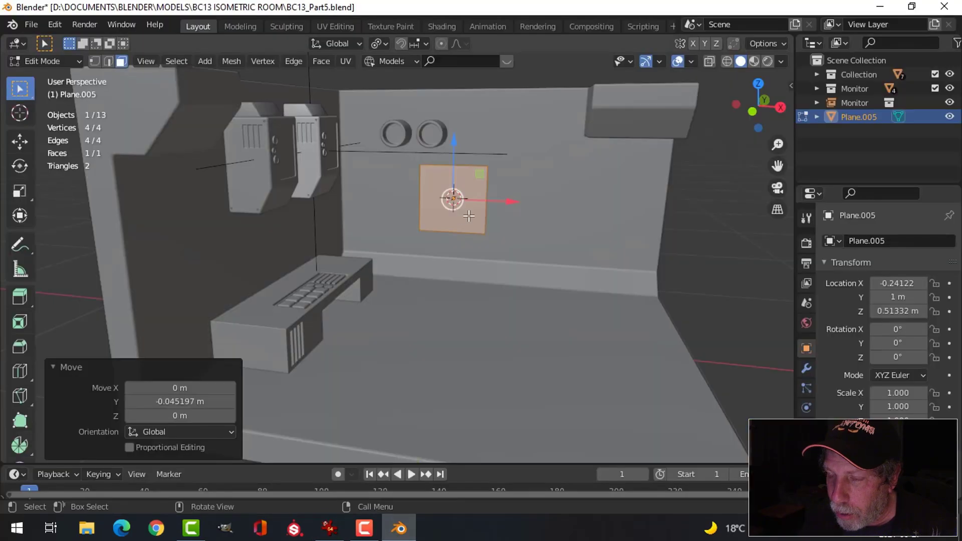
drag(506, 202, 471, 204)
key(KP_3)
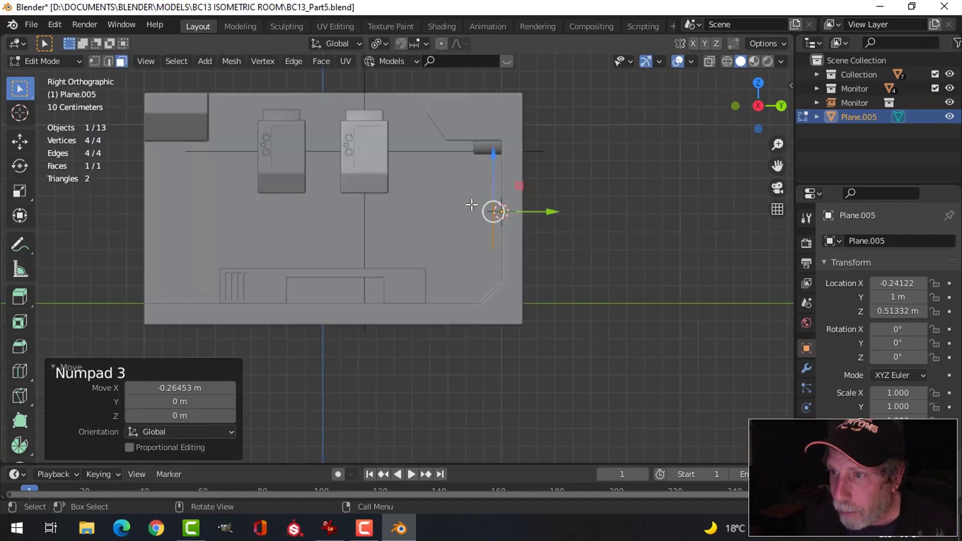
In front view, scale the plane to about 0.605 and shift it about 0.018 m along X
key(KP_1)
scroll(471, 206, up, 3)
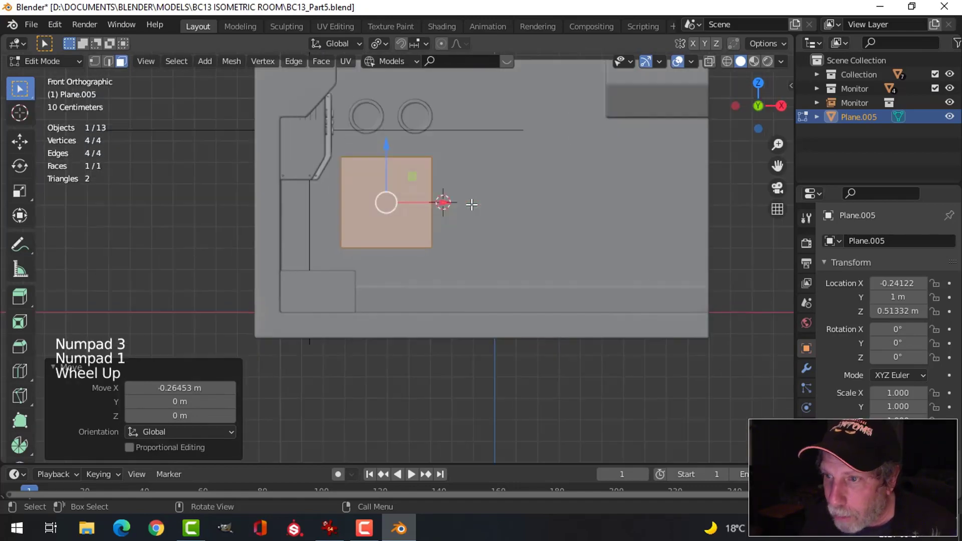
key(s)
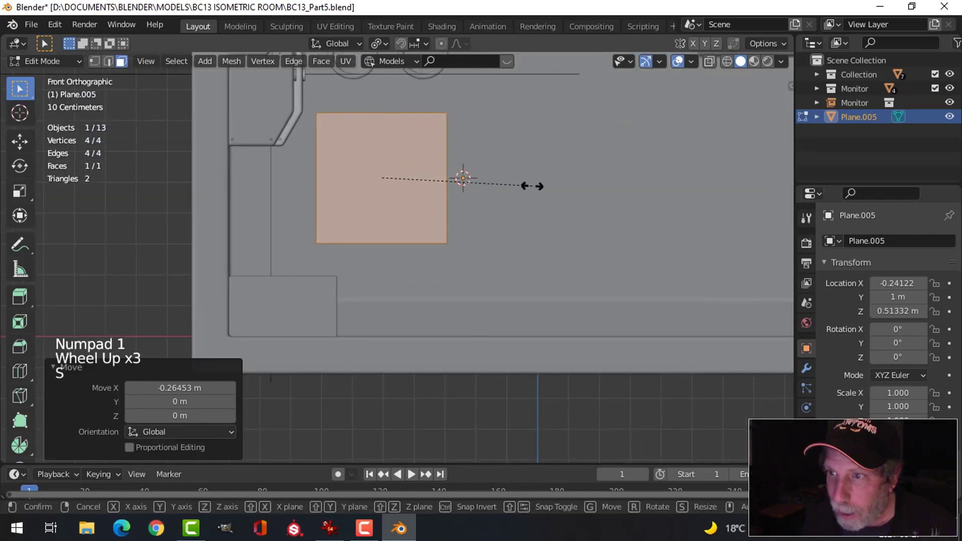
click(468, 188)
key(g)
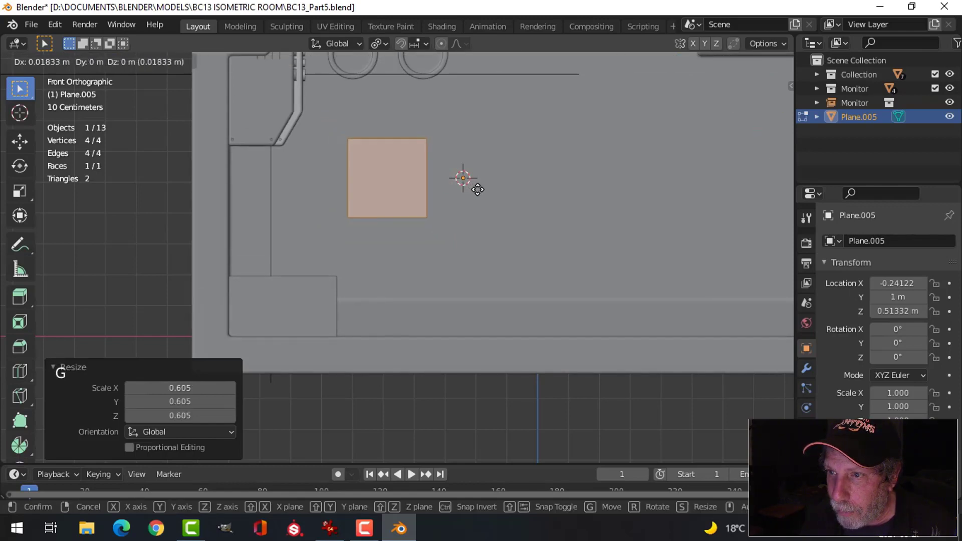
click(479, 190)
Return to Object Mode, hide everything except the plane, and view it from the front
middle_drag(511, 134, 469, 200)
key(Tab)
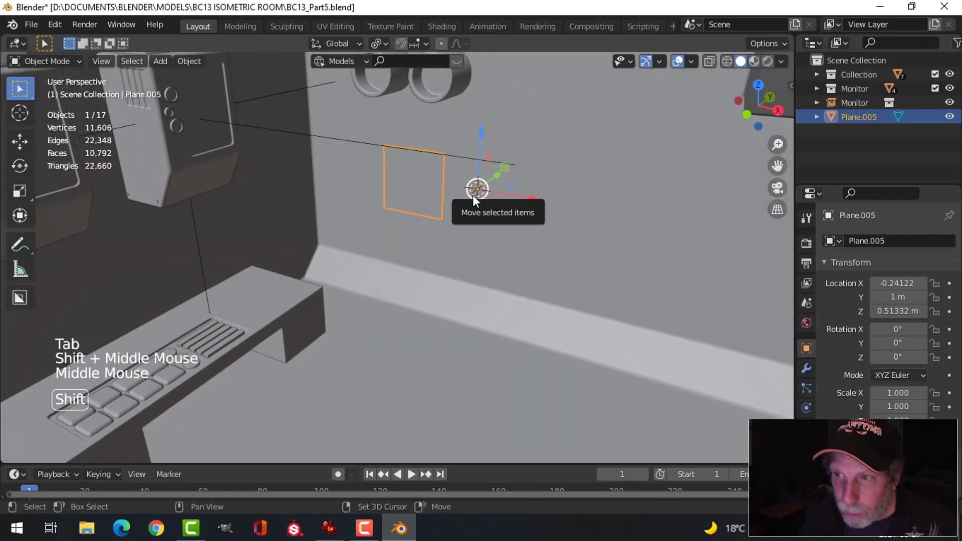
key(shift+h)
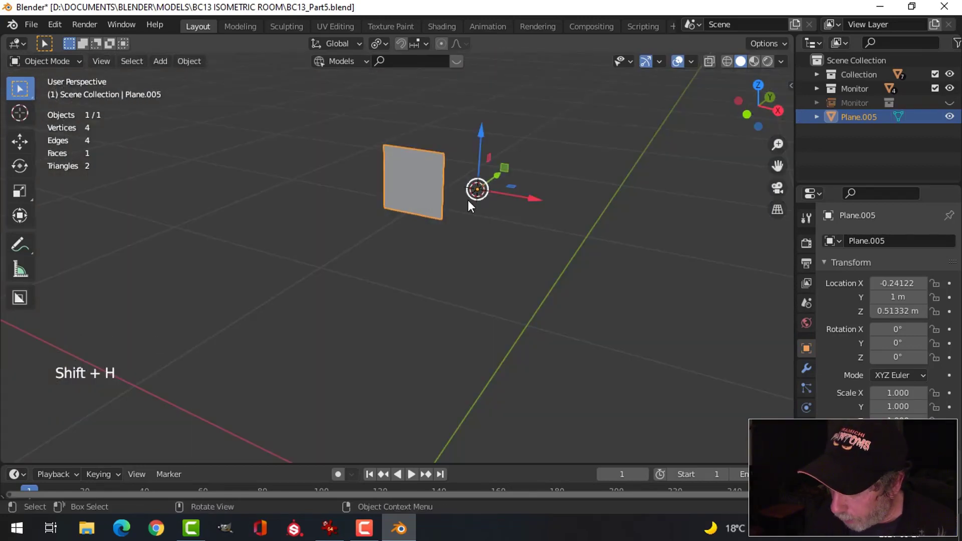
key(KP_1)
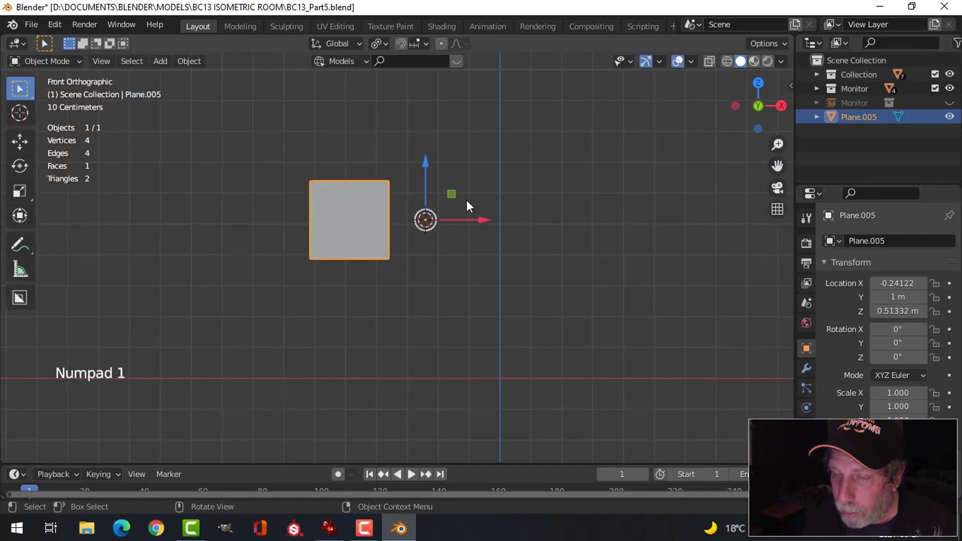
Set the plane's origin to its geometry and snap the 3D cursor to the plane
click(199, 62)
mouse_move(256, 90)
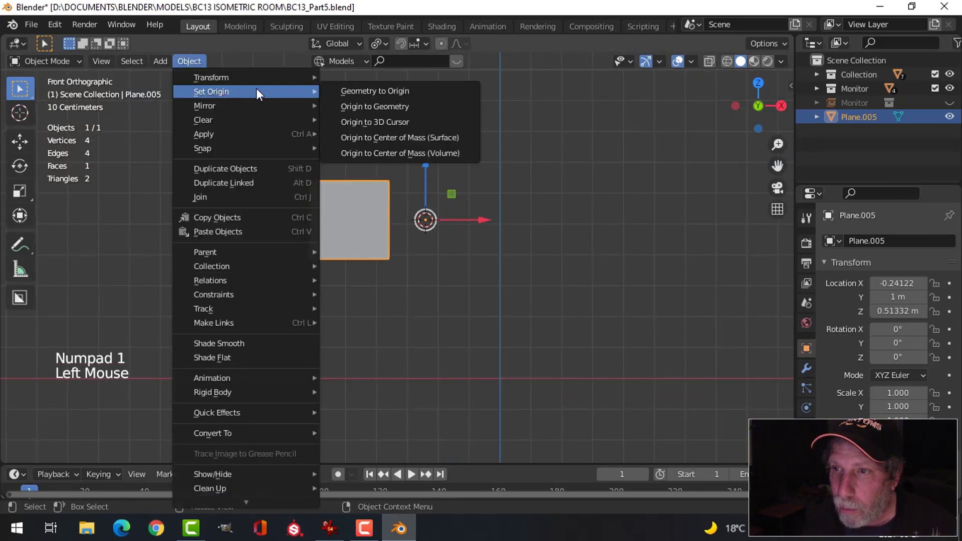
click(377, 113)
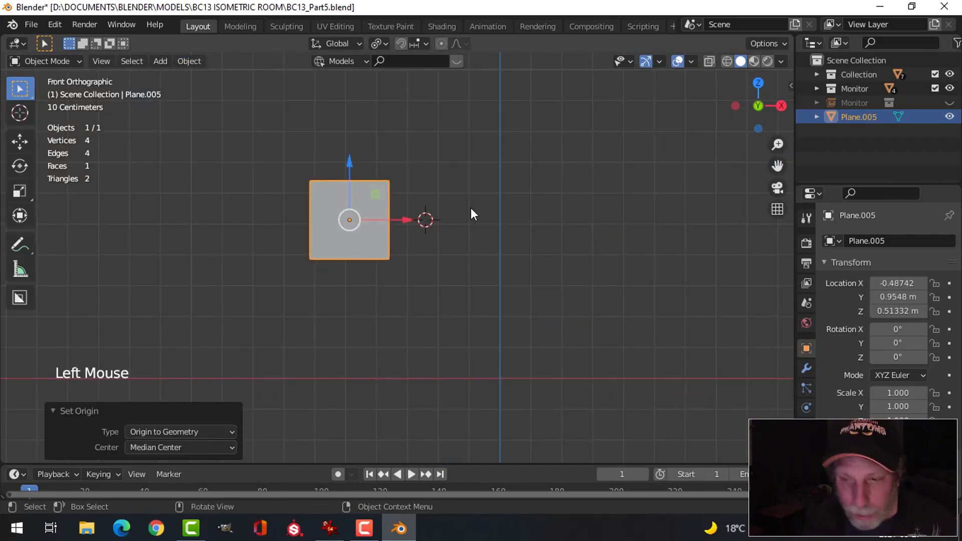
key(shift+s)
scroll(410, 226, up, 2)
shift+middle_drag(406, 220, 471, 223)
scroll(461, 206, up, 2)
scroll(470, 222, up, 1)
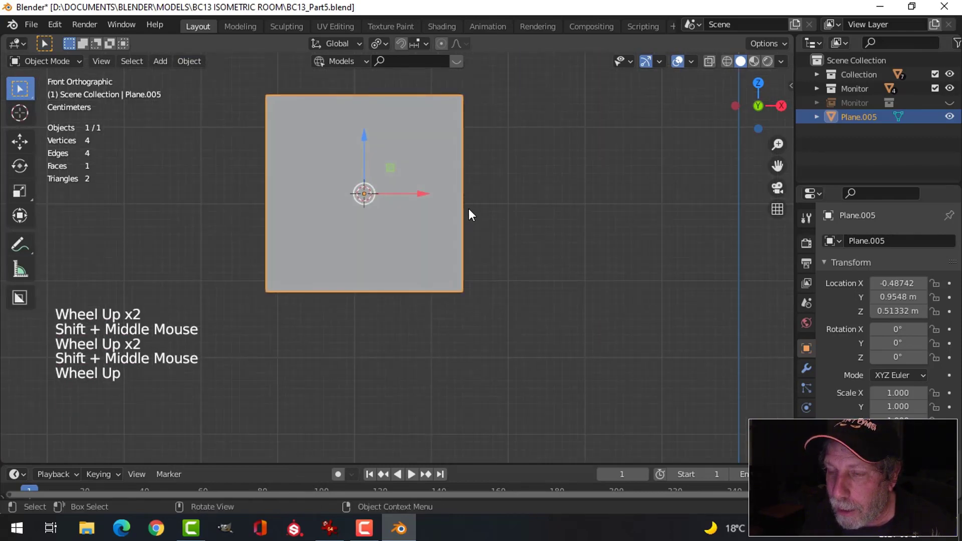
scroll(466, 208, down, 1)
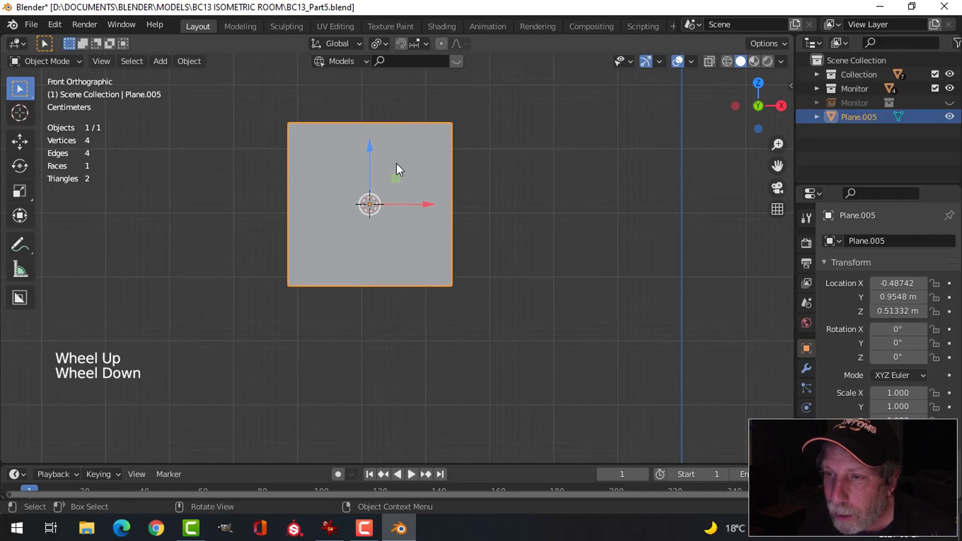
Subdivide the whole plane in Edit Mode with 8 cuts
key(Tab)
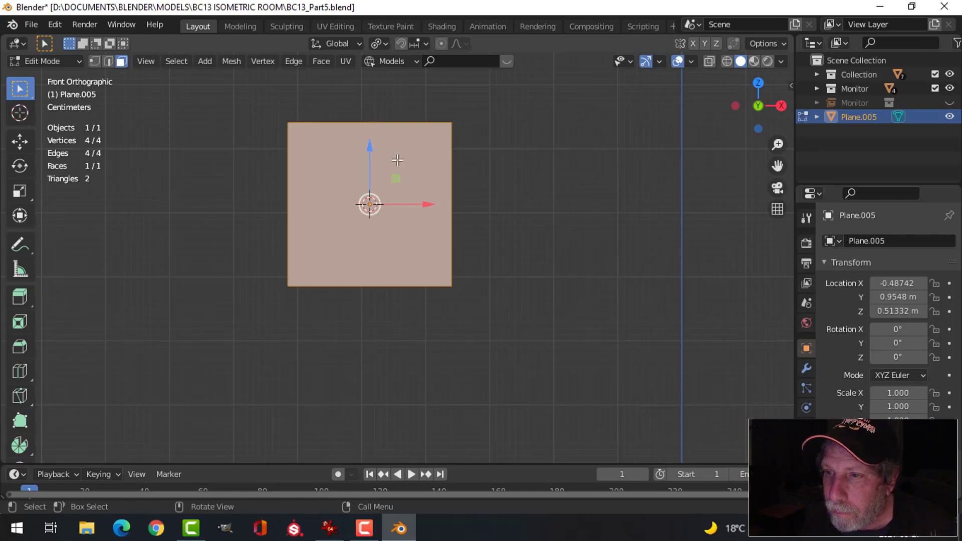
right_click(397, 160)
click(351, 175)
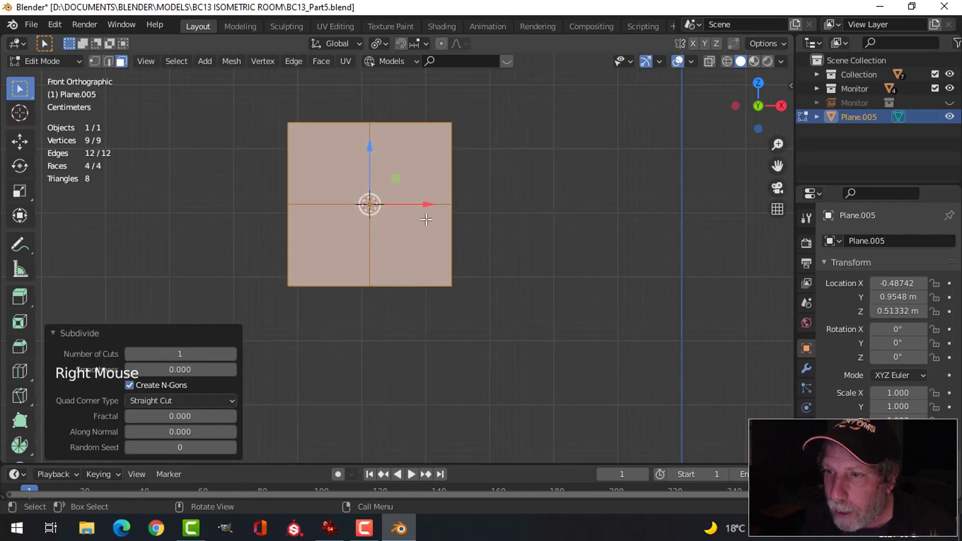
scroll(426, 219, up, 2)
shift+middle_drag(424, 207, 442, 256)
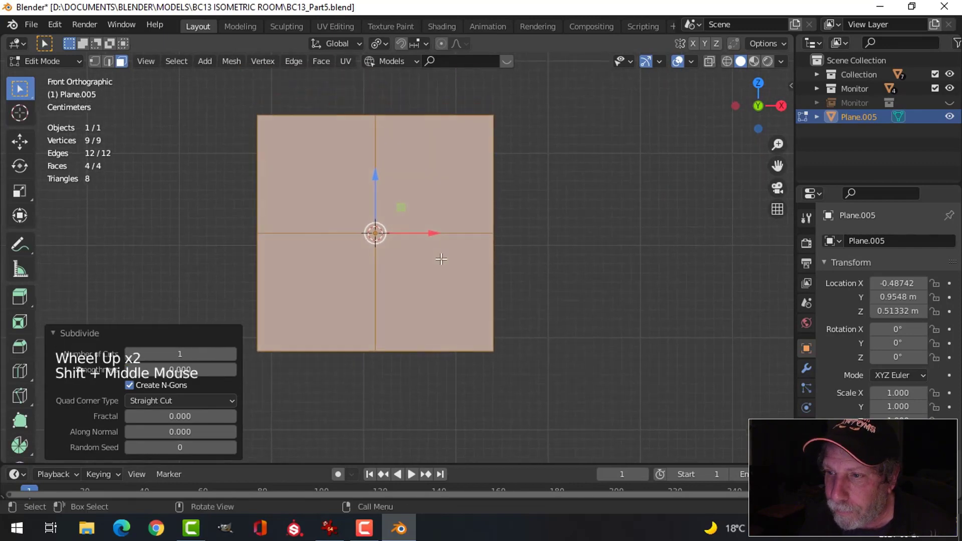
click(232, 353)
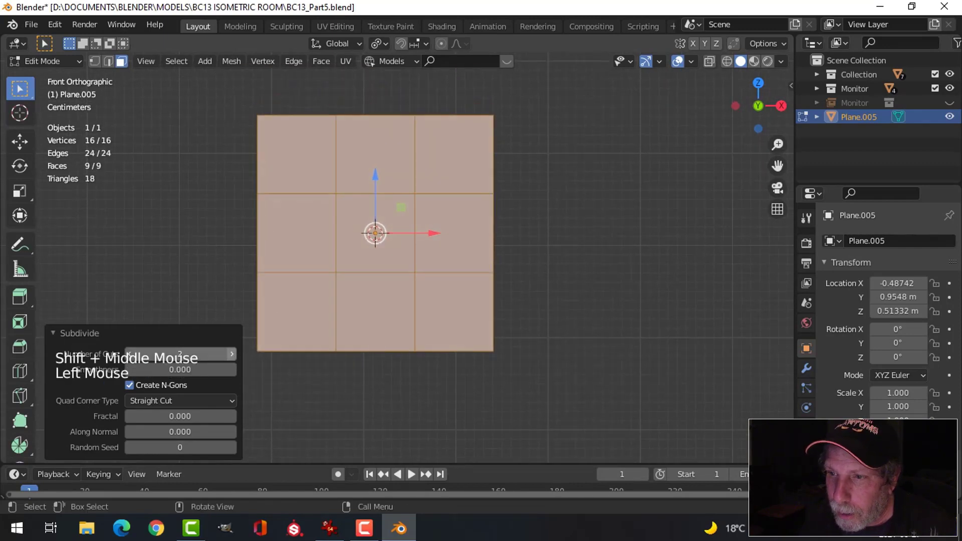
click(232, 353)
click(232, 354)
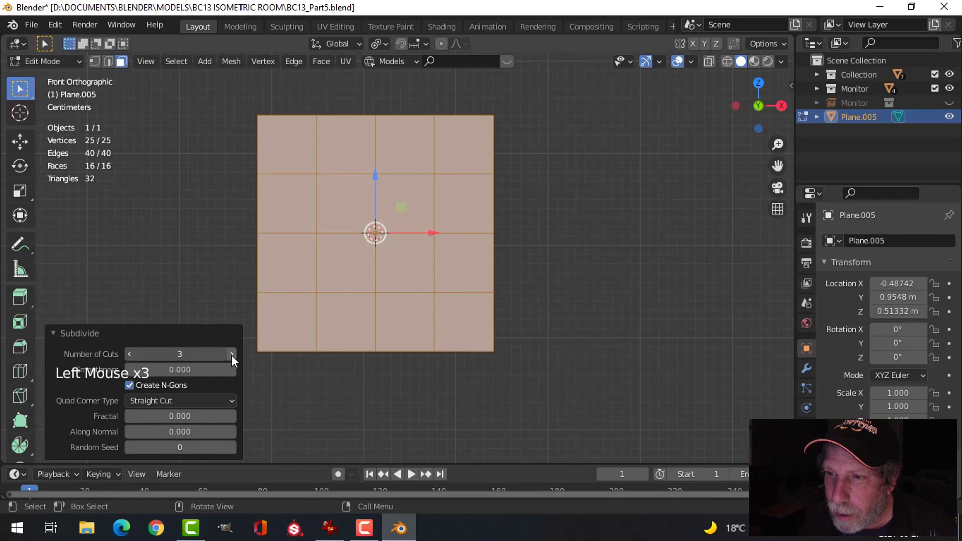
click(232, 354)
click(231, 353)
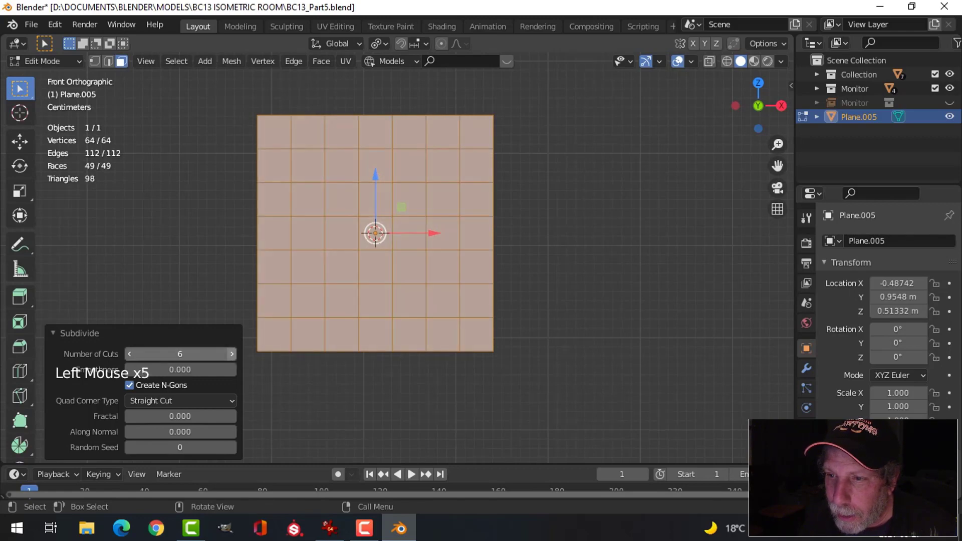
click(232, 354)
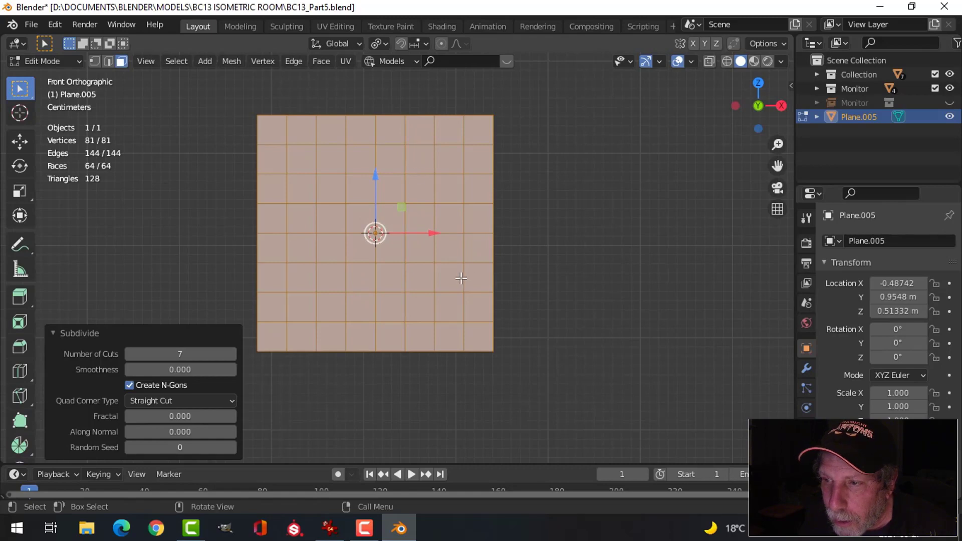
click(234, 354)
scroll(402, 296, up, 3)
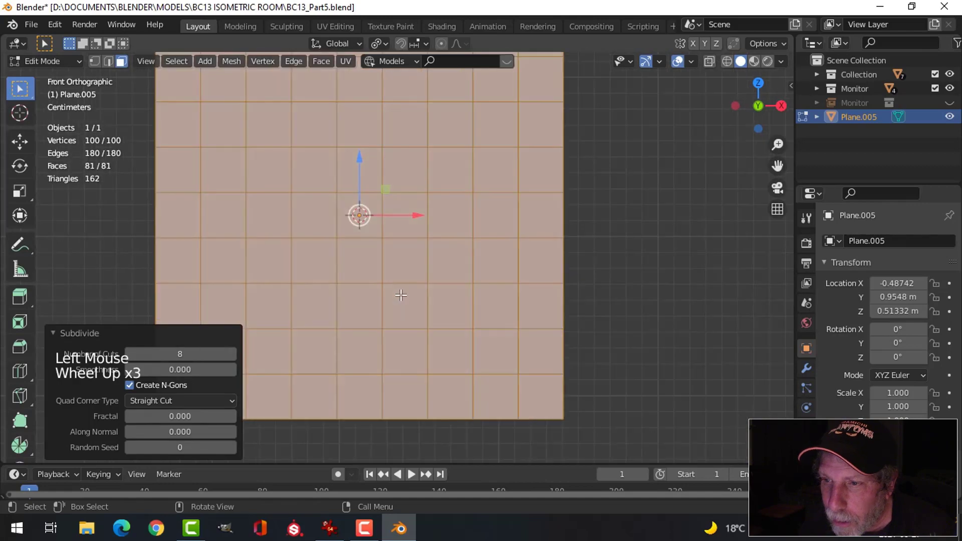
scroll(401, 292, down, 1)
shift+middle_drag(402, 290, 485, 283)
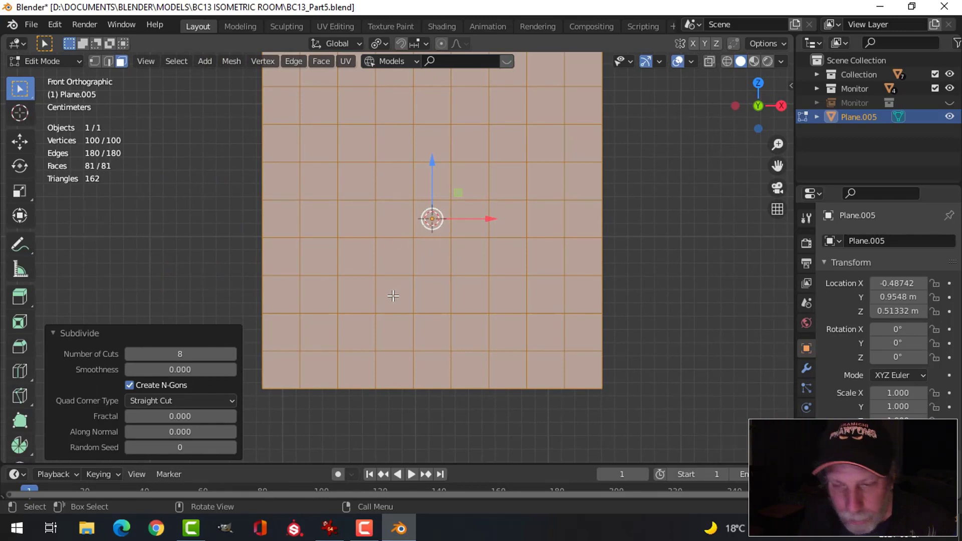
key(alt+a)
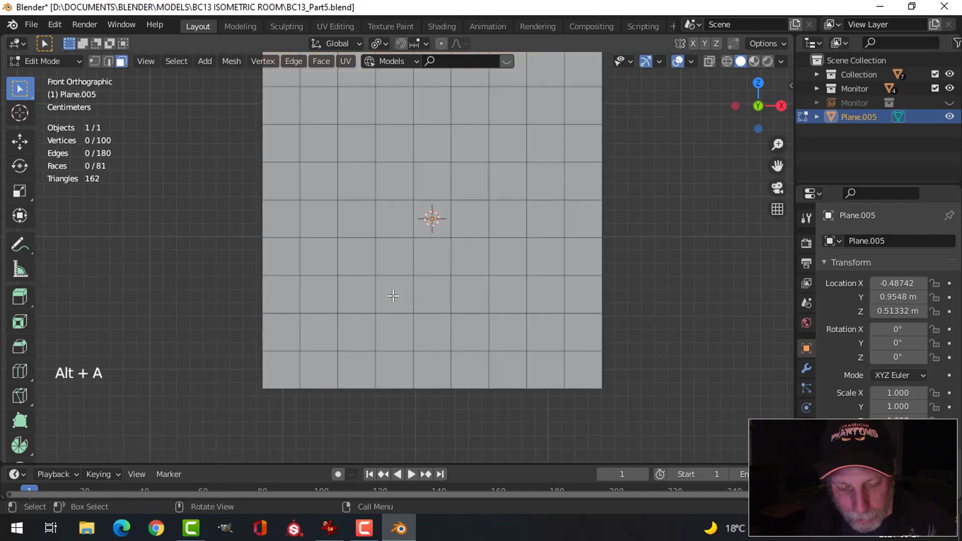
key(3)
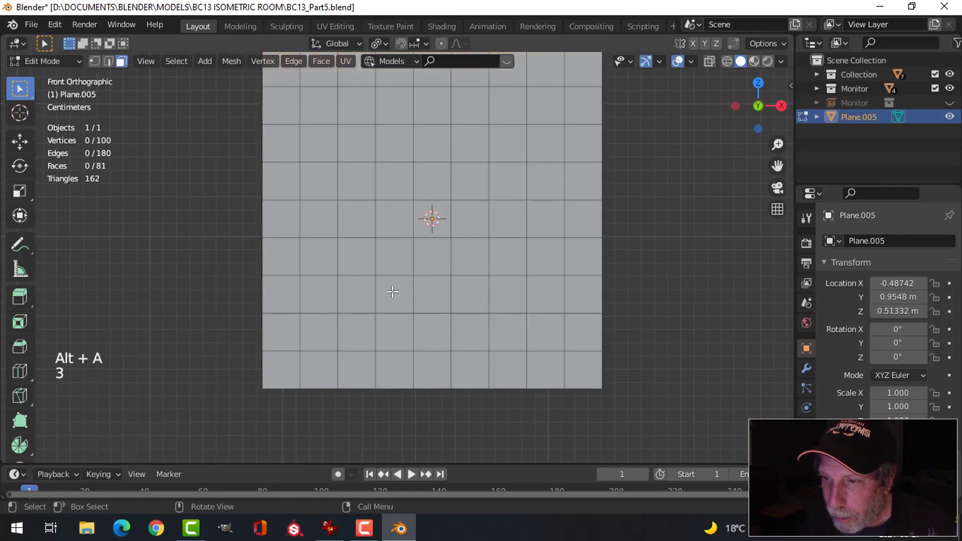
key(c)
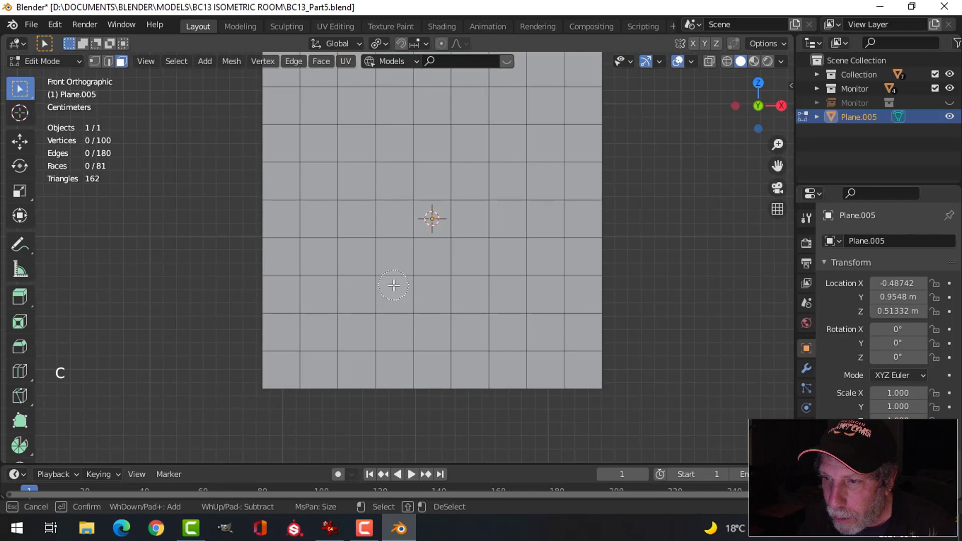
mouse_move(393, 286)
mouse_down()
mouse_move(378, 251)
mouse_move(398, 127)
mouse_up()
shift+drag(353, 213, 355, 246)
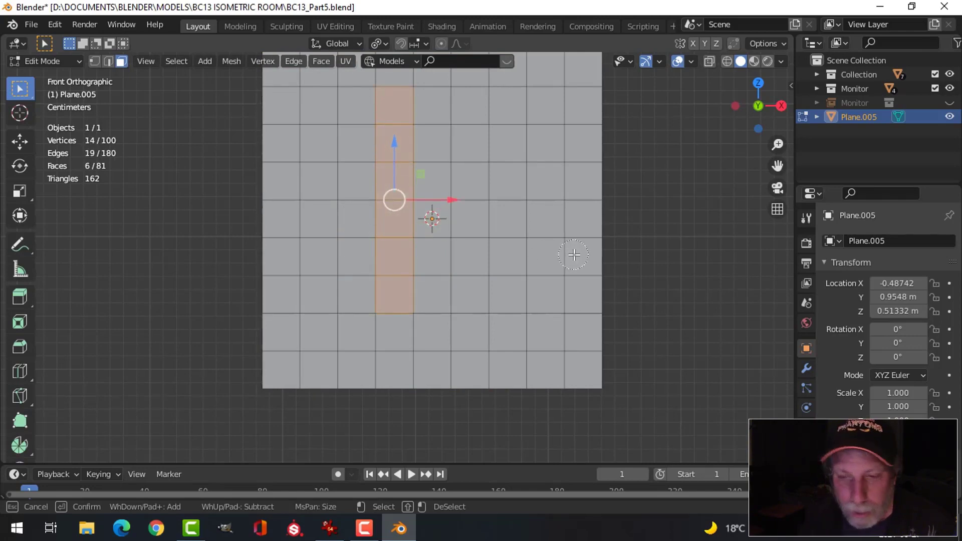
right_click(575, 240)
shift+middle_drag(576, 230, 563, 253)
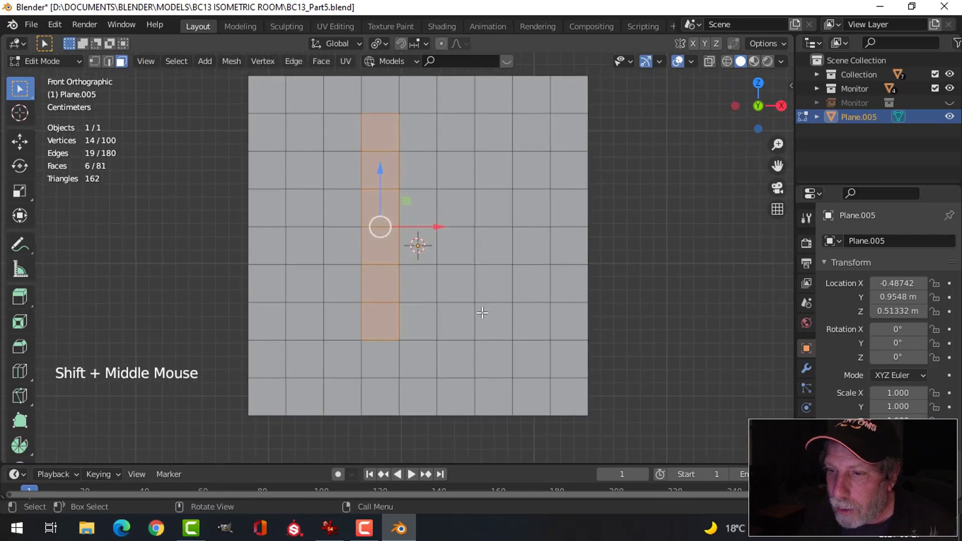
Delete the faces forming four vertical slots, seven faces tall in columns 4 and 6 and five tall in columns 2 and 8, and return to Object Mode
click(392, 355)
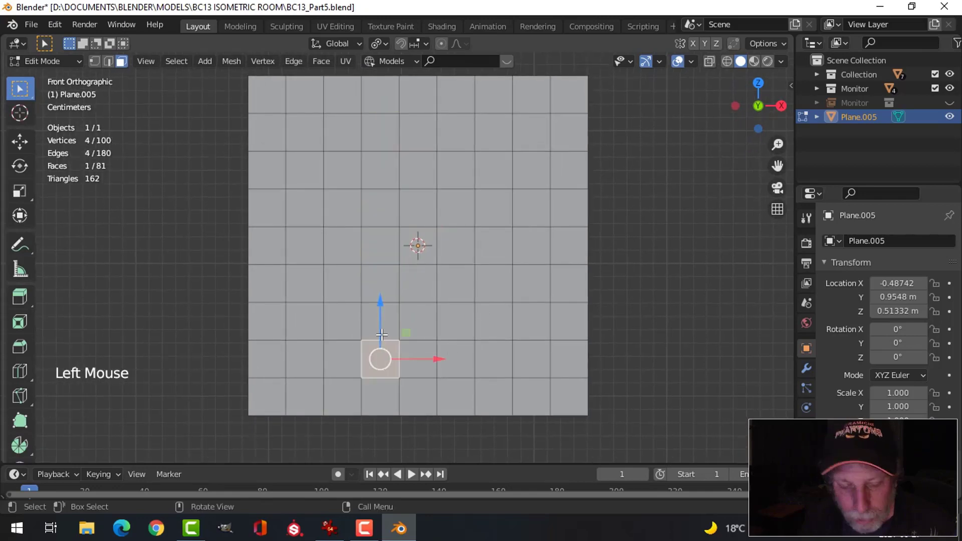
key(c)
mouse_move(380, 327)
mouse_down()
mouse_move(380, 151)
mouse_move(339, 155)
mouse_up()
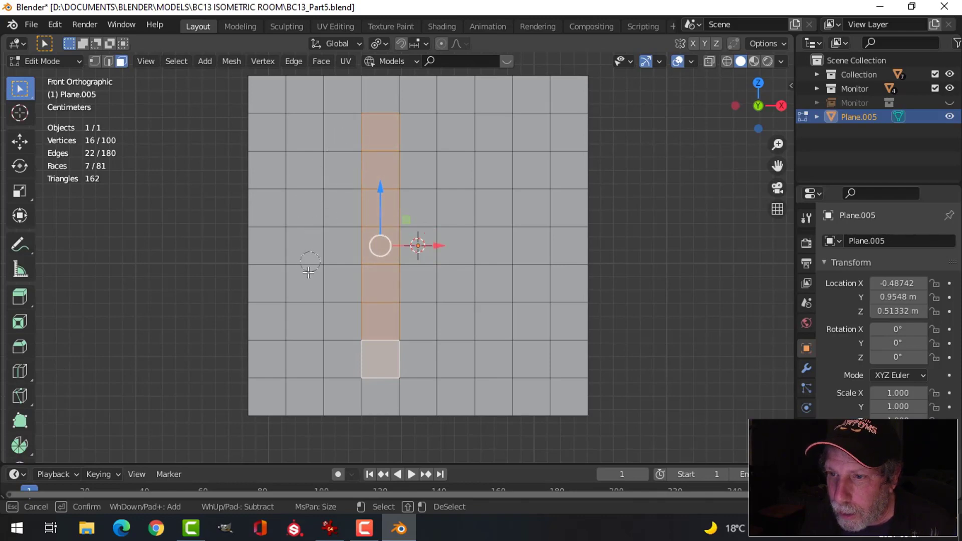
drag(304, 311, 303, 187)
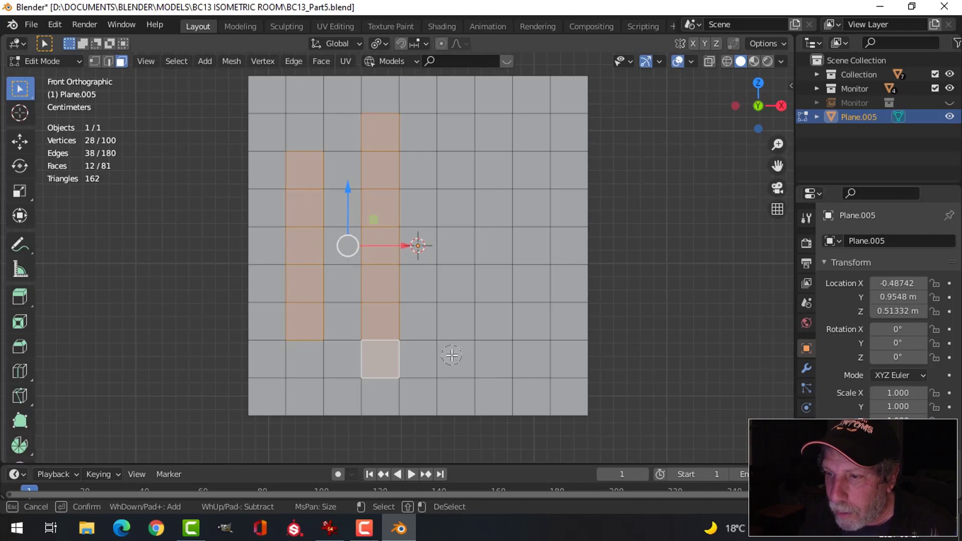
drag(453, 352, 452, 153)
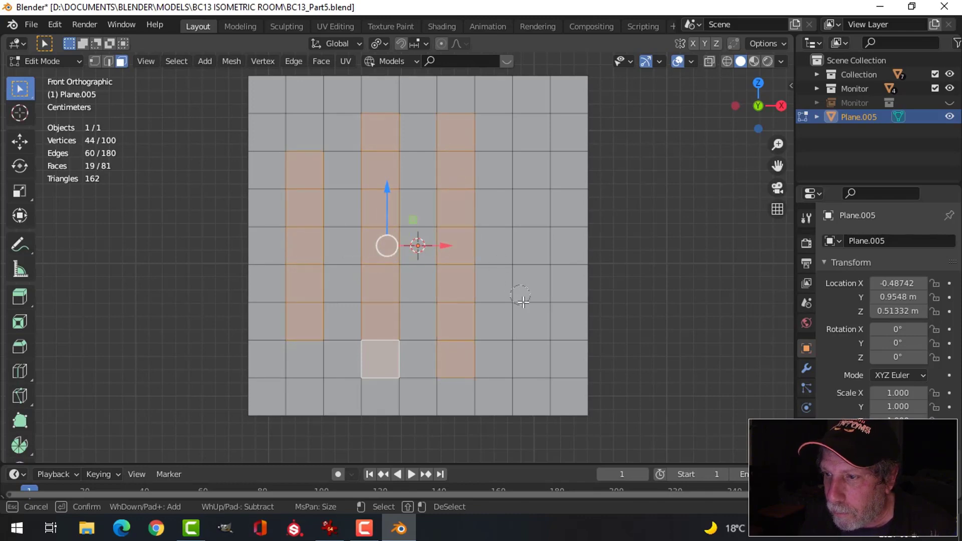
drag(526, 317, 521, 189)
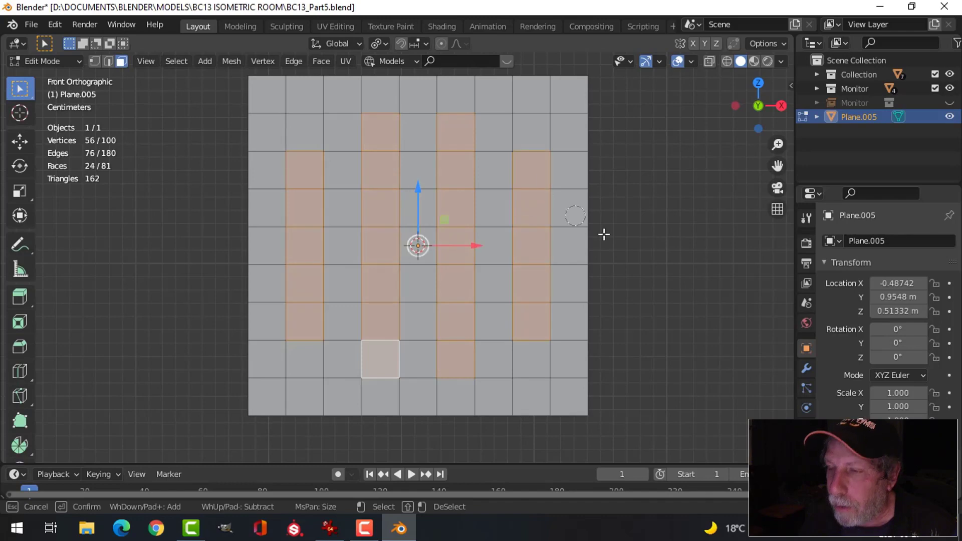
key(Escape)
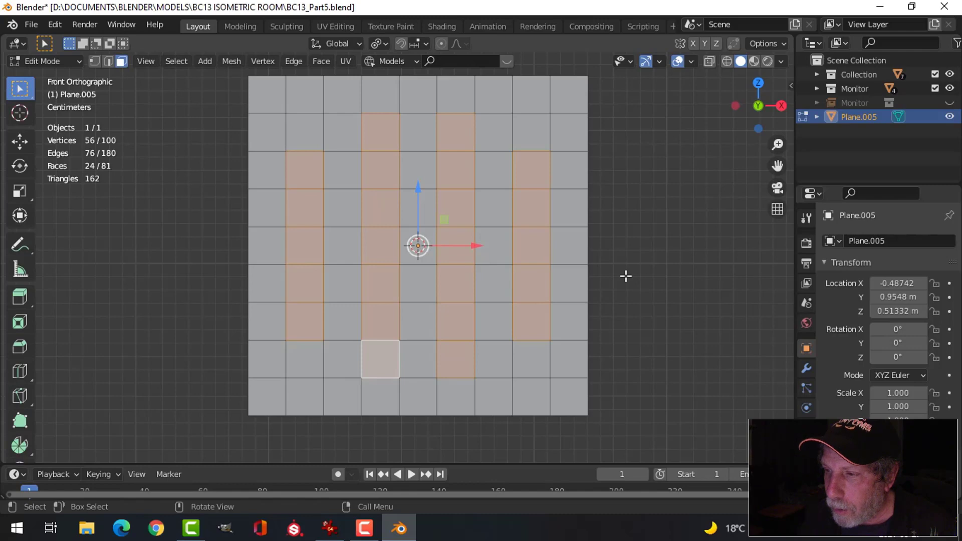
key(x)
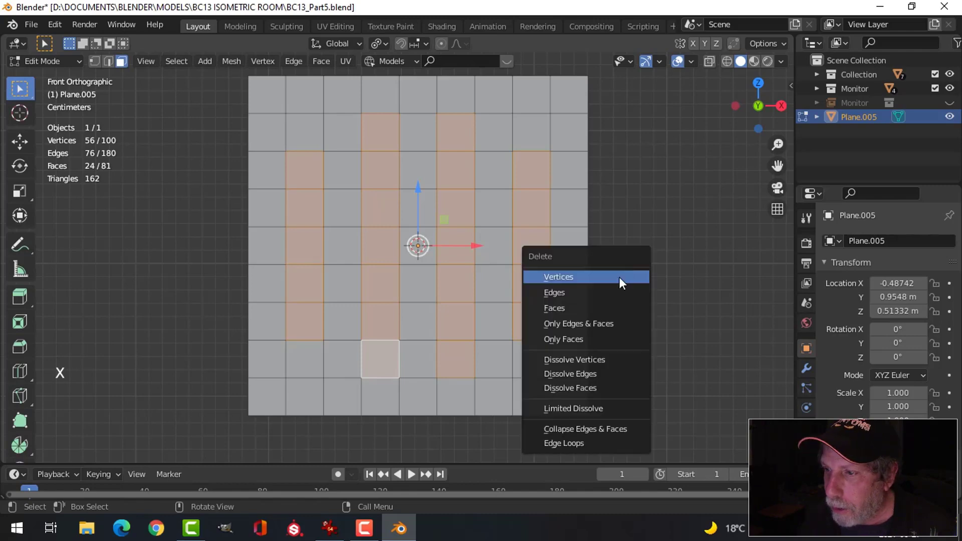
click(581, 307)
key(Tab)
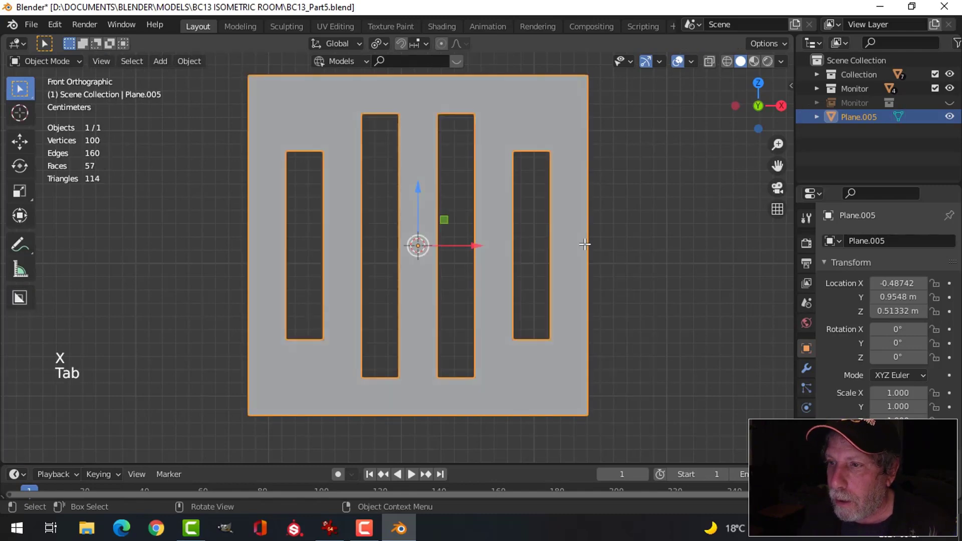
Add a Subdivision Surface modifier with viewport level 2 to the slotted panel and compare it with the reference image
scroll(576, 256, down, 3)
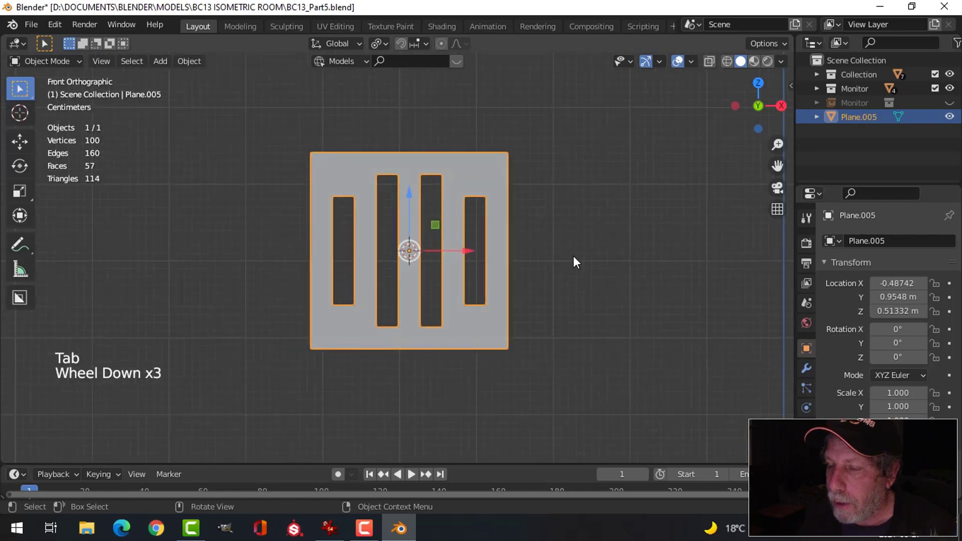
click(805, 368)
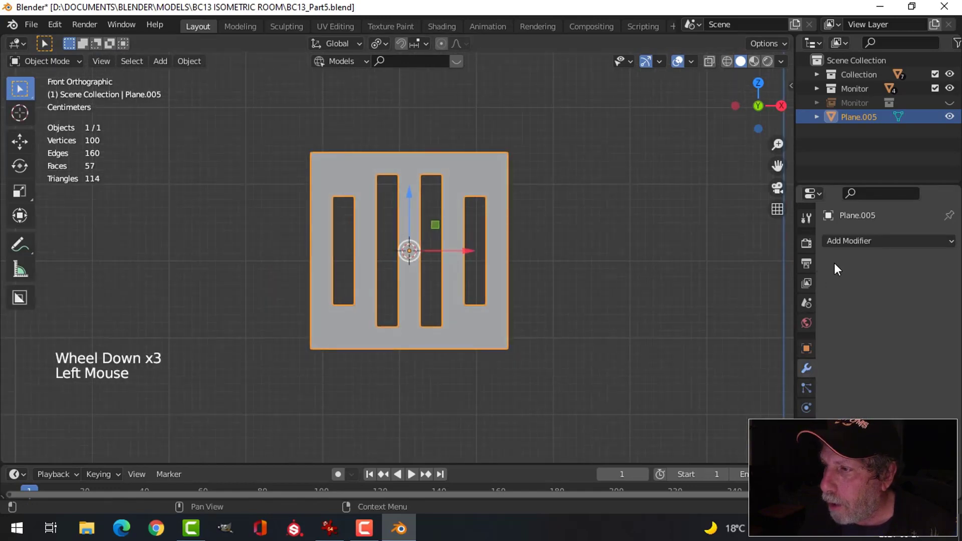
click(855, 240)
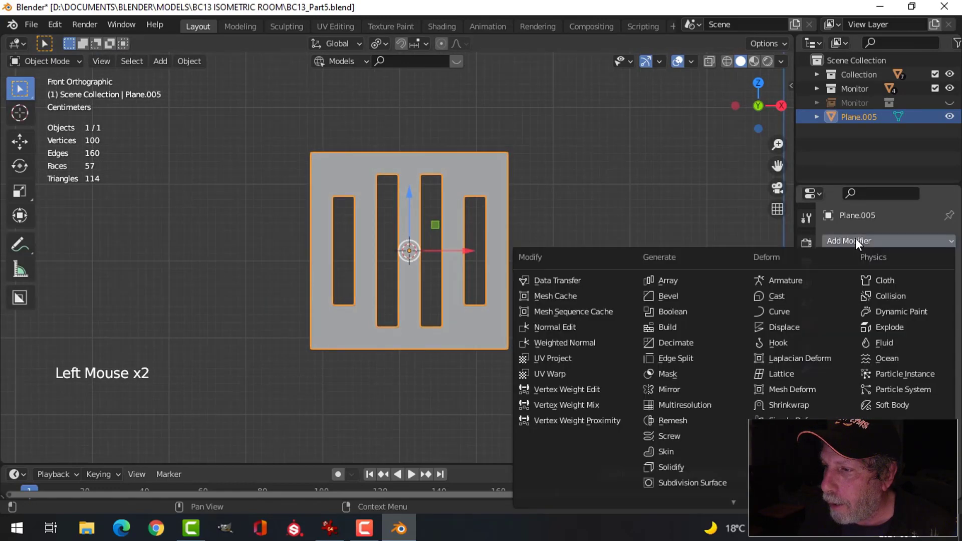
click(708, 482)
click(935, 303)
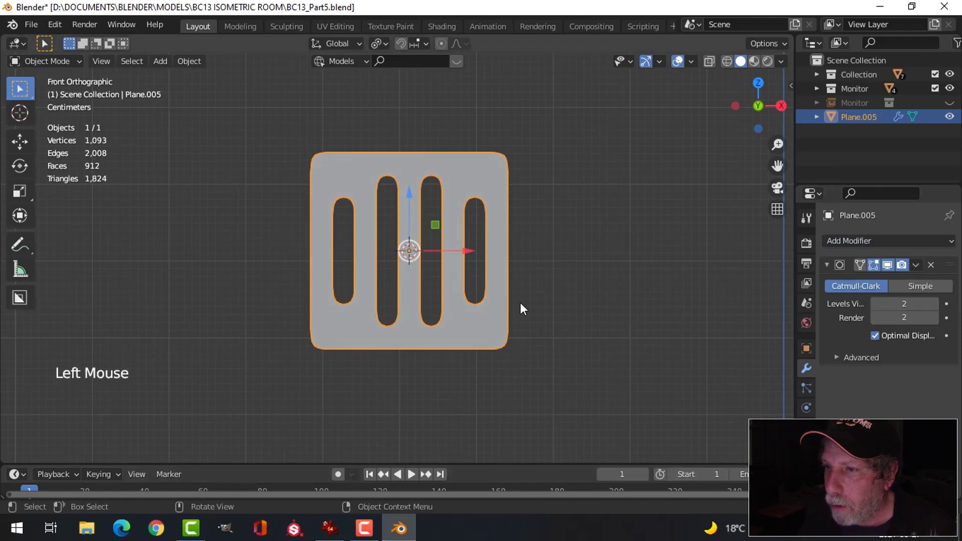
click(329, 534)
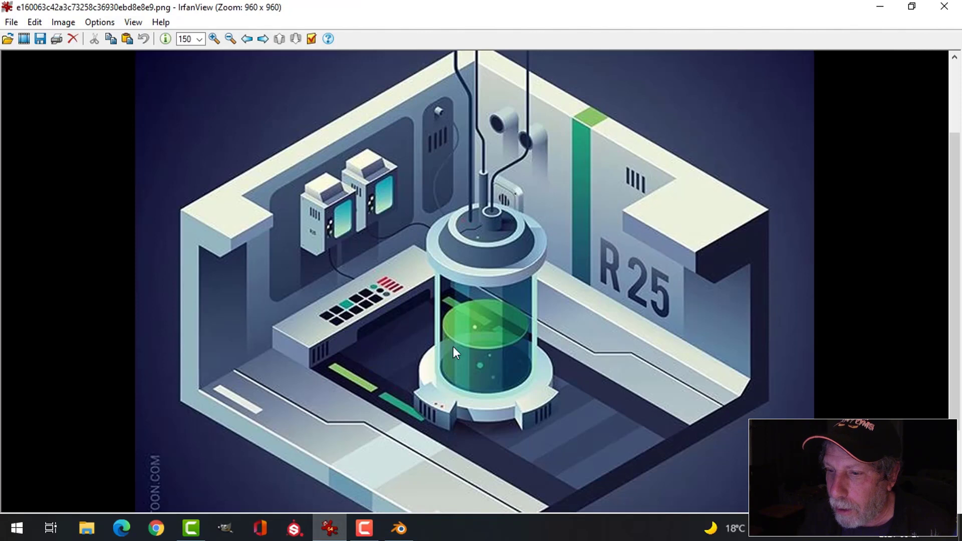
click(399, 528)
Extrude all four outer border edges of the panel in Edit Mode, scale them outward into a wide rim, and return to Object Mode
scroll(483, 179, up, 2)
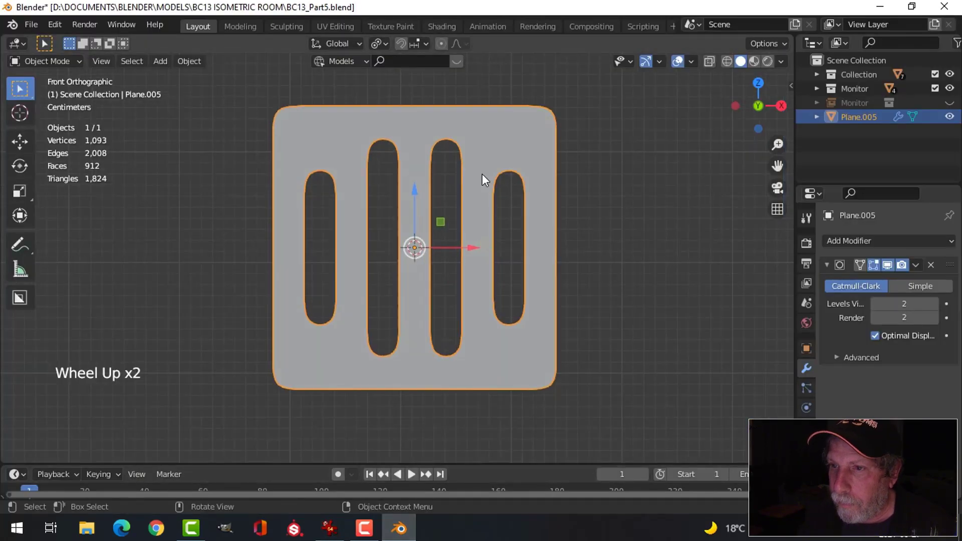
key(Tab)
key(2)
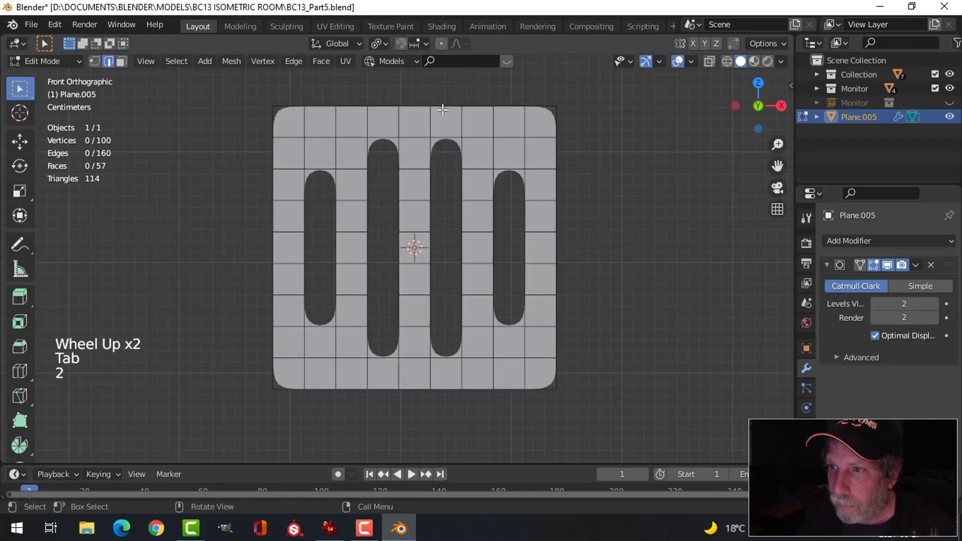
alt+shift+click(442, 110)
alt+shift+click(548, 192)
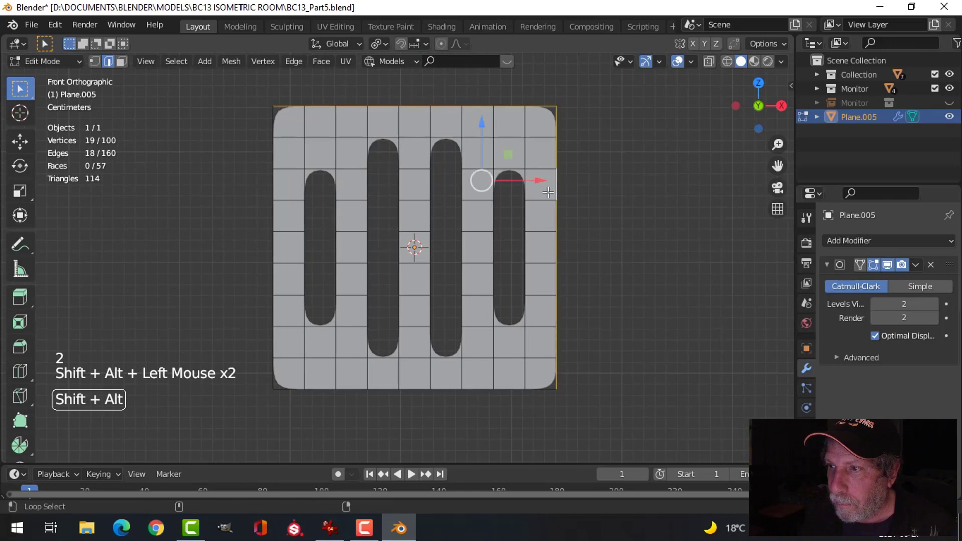
alt+shift+click(386, 389)
scroll(581, 306, down, 2)
shift+middle_drag(571, 300, 511, 286)
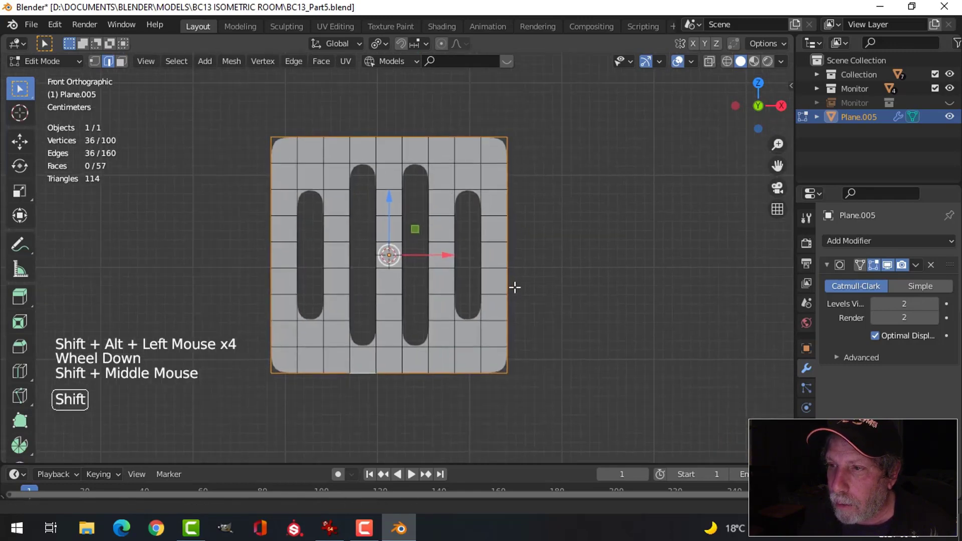
key(e)
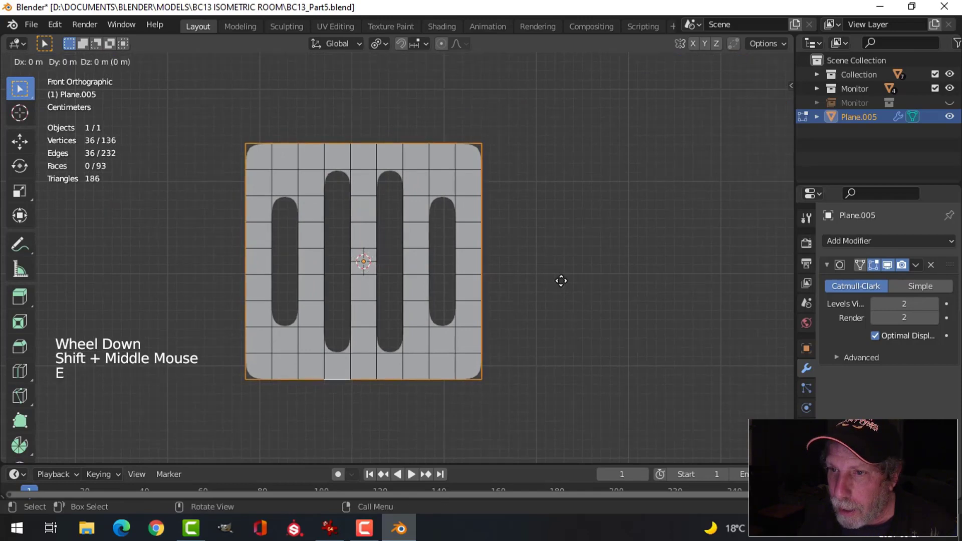
key(s)
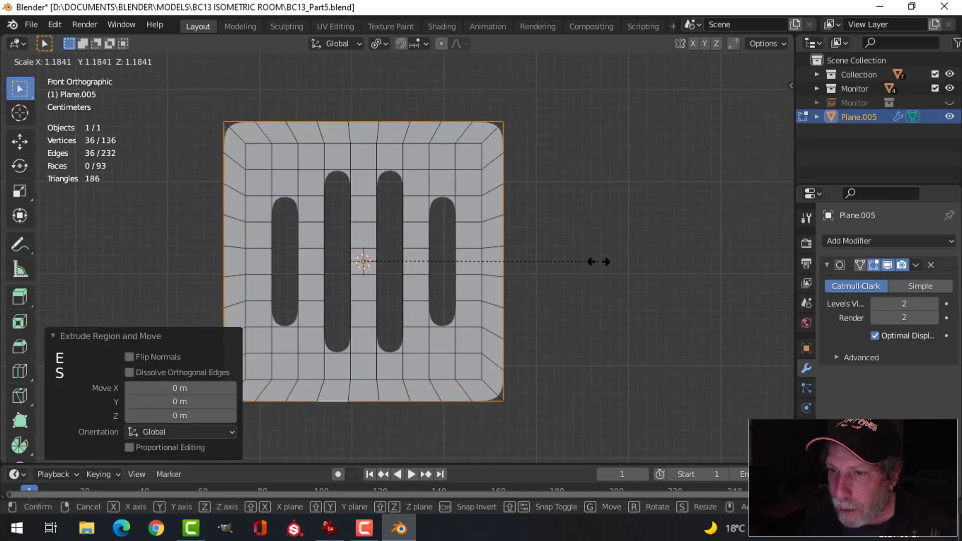
click(641, 254)
key(Tab)
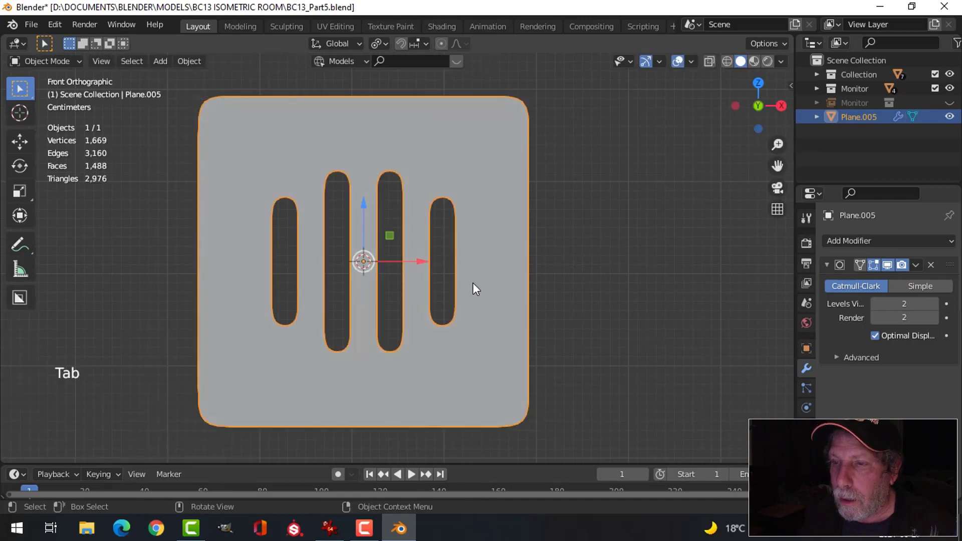
key(Tab)
scroll(409, 276, up, 1)
key(alt+a)
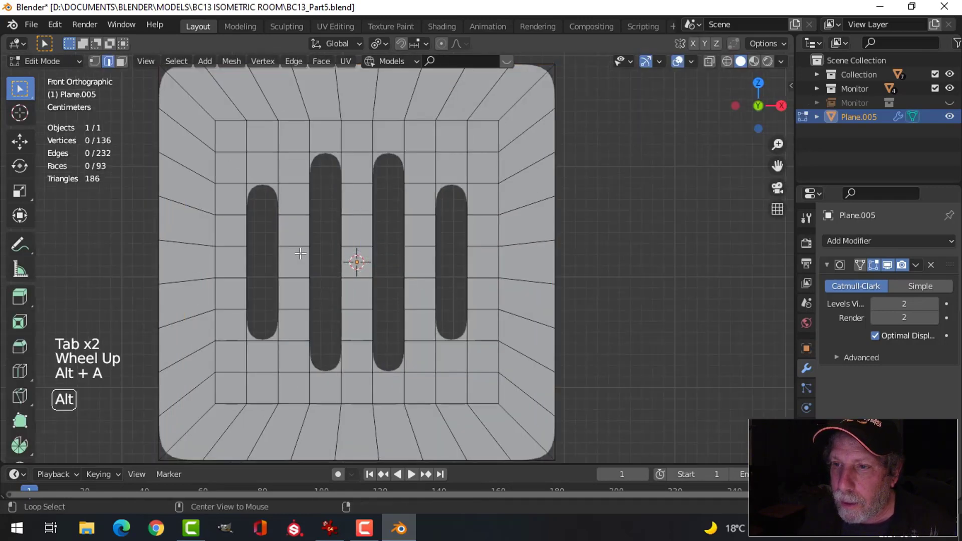
shift+middle_drag(376, 209, 384, 218)
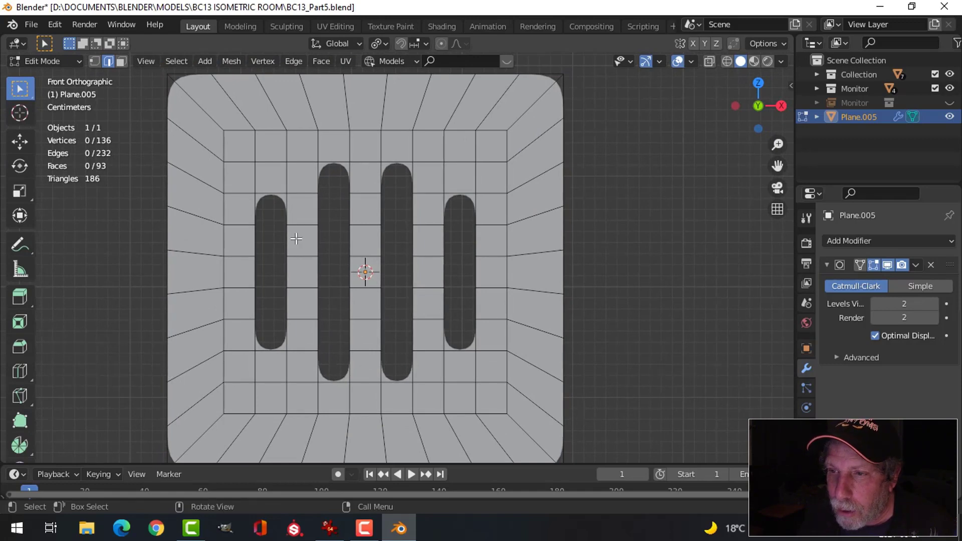
scroll(375, 312, down, 2)
key(Tab)
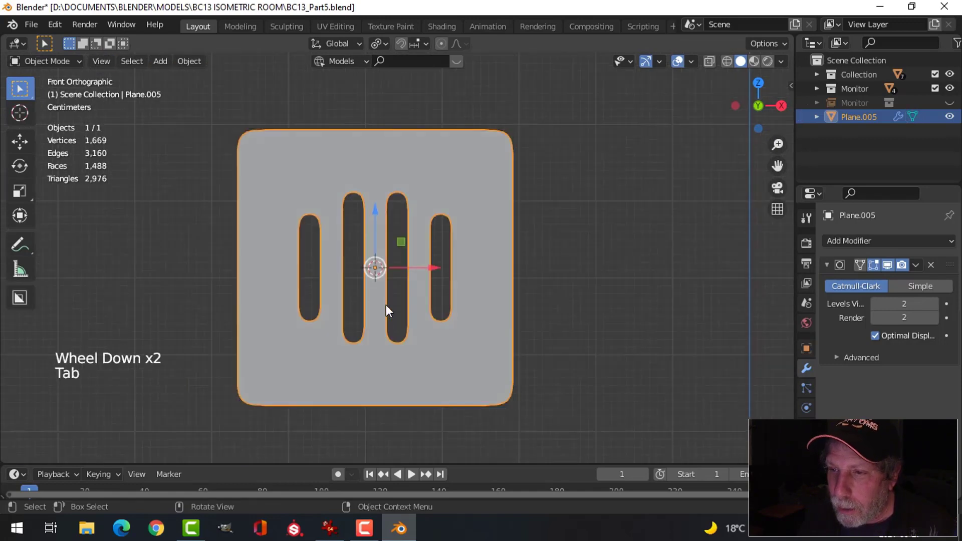
Add a 32-vertex mesh circle at the panel's centre and scale its vertices to about 0.105 in Edit Mode
key(shift+a)
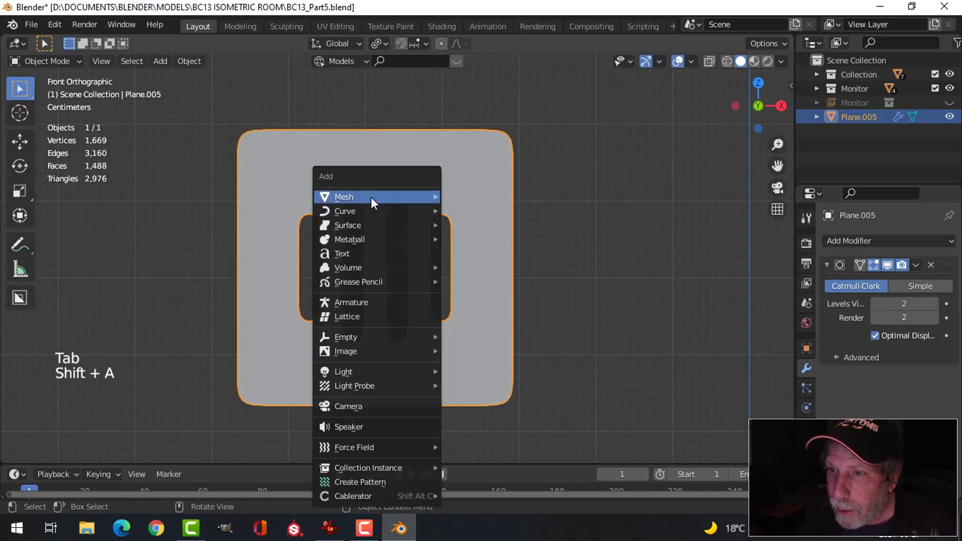
mouse_move(404, 196)
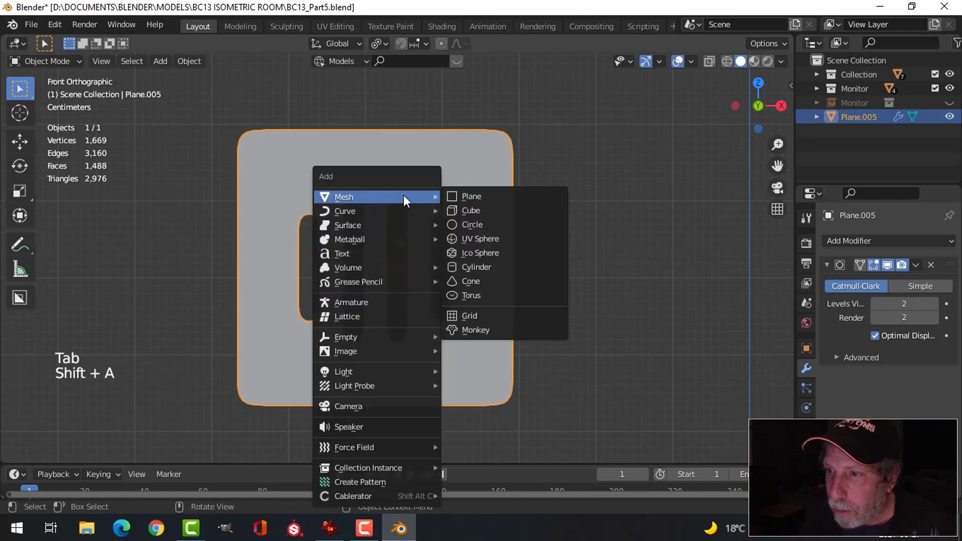
click(484, 221)
scroll(521, 308, down, 3)
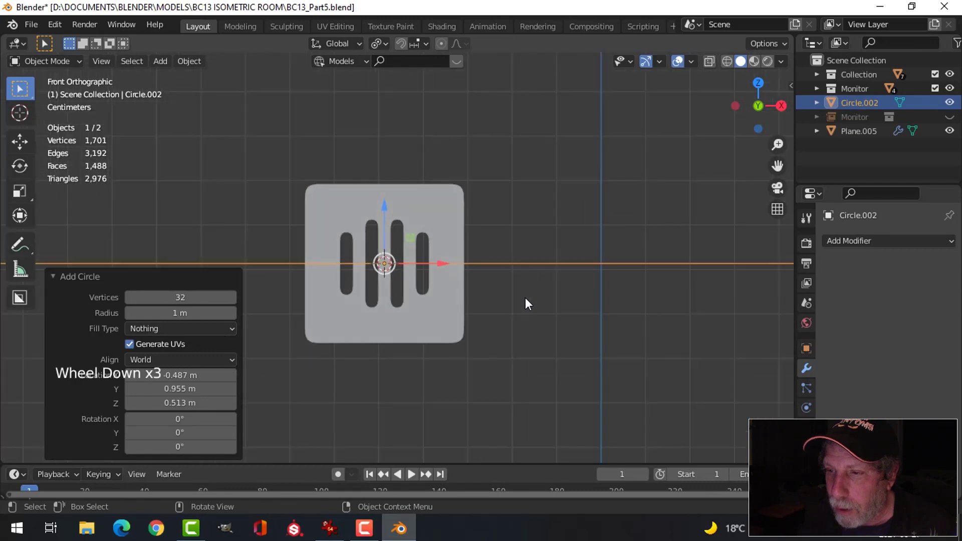
key(Tab)
key(1)
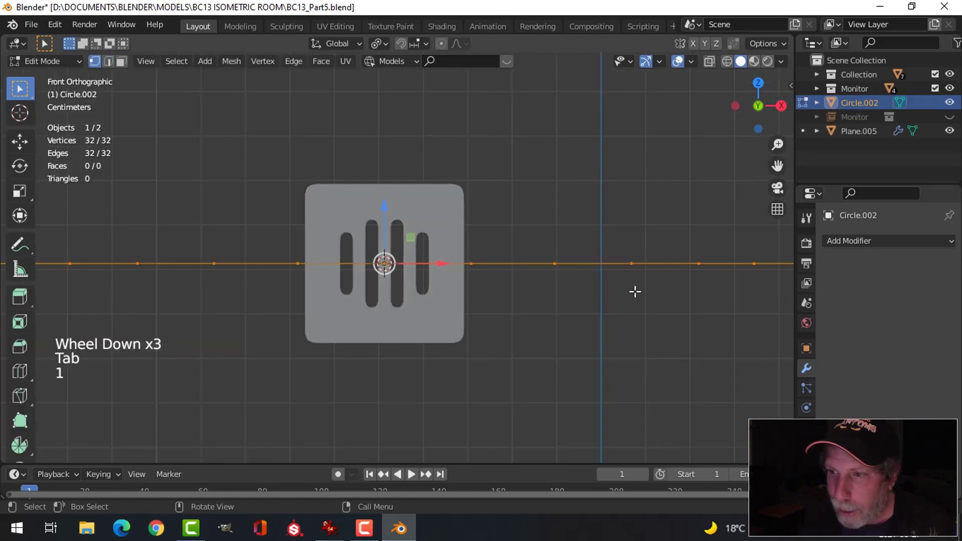
key(s)
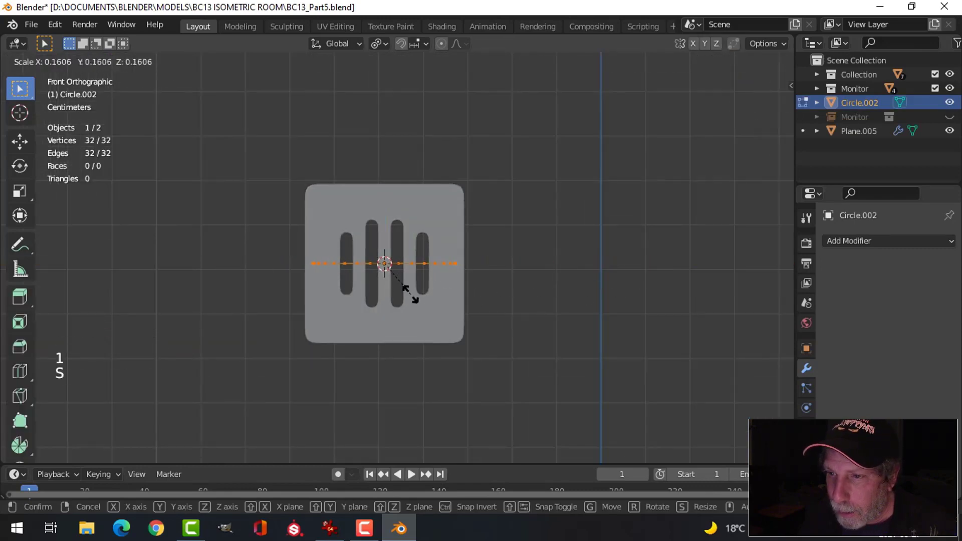
click(398, 285)
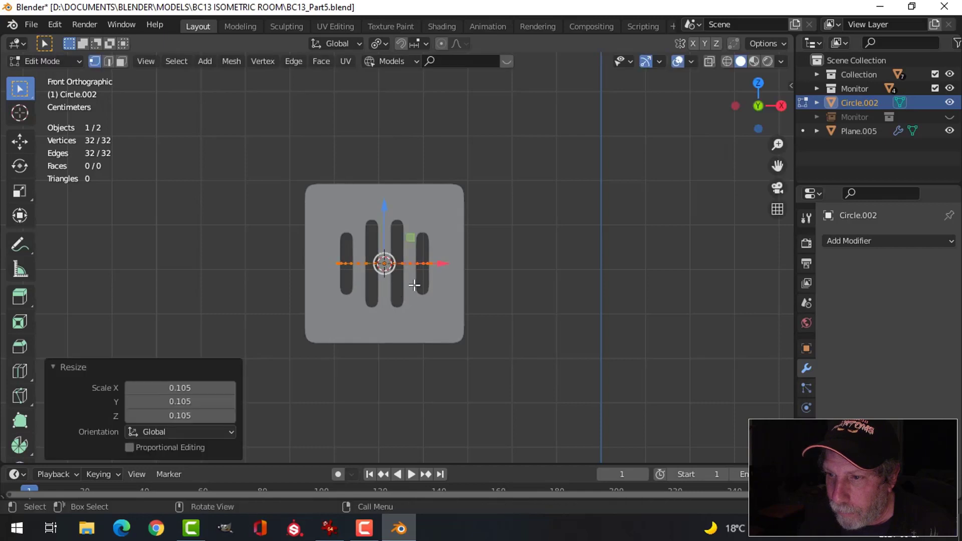
Rotate the circle's vertices 90° about X, scale them by about 1.023 around the slots, and return to Object Mode
text(rx90)
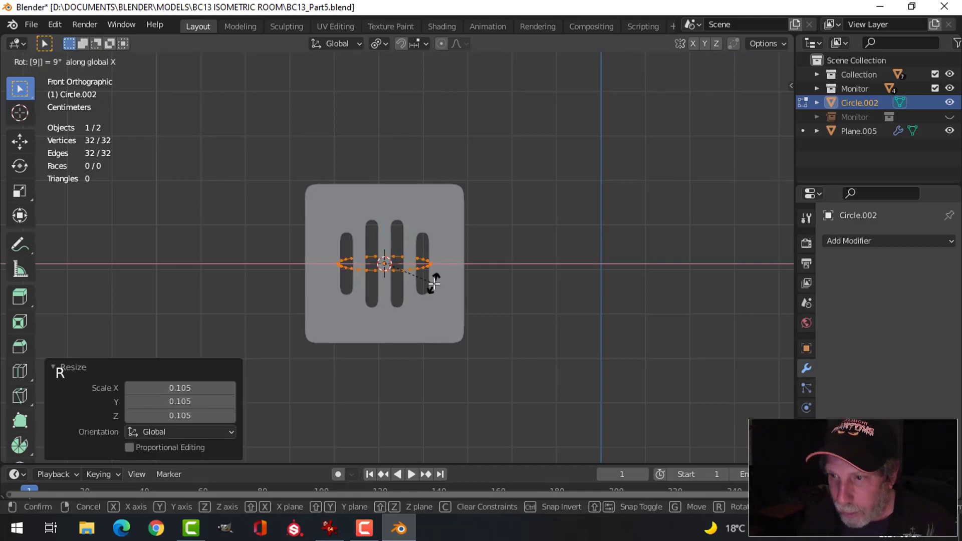
click(434, 283)
scroll(451, 279, up, 2)
key(s)
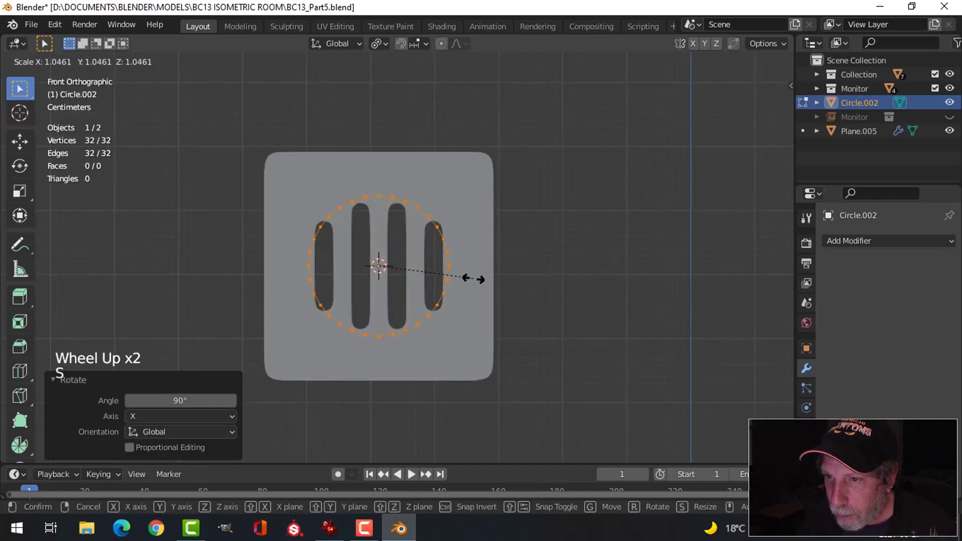
click(395, 279)
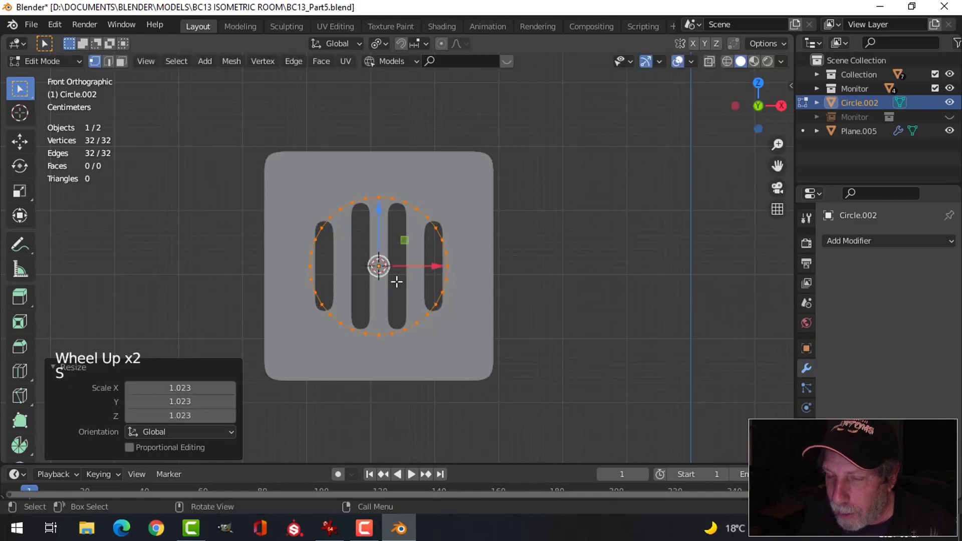
scroll(395, 279, up, 2)
key(Tab)
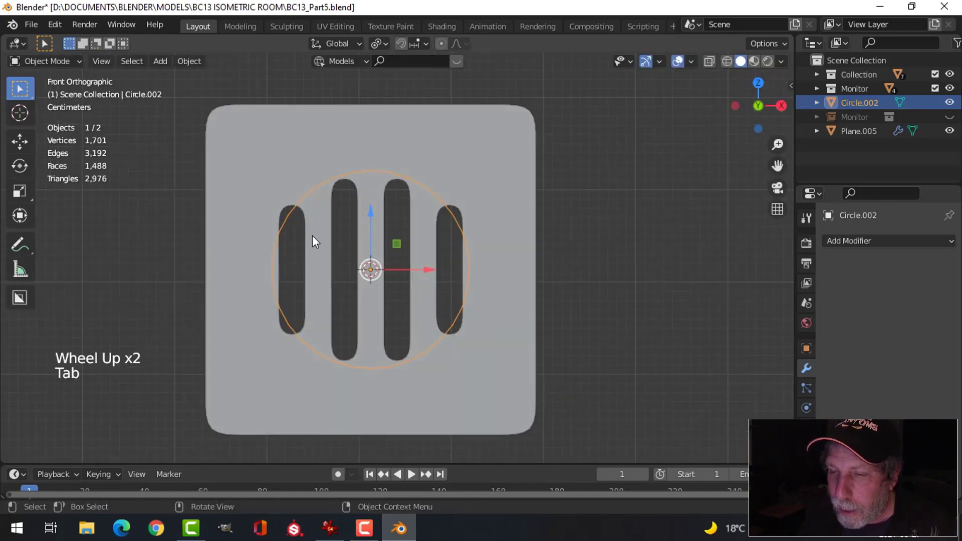
Enter Edit Mode on the slotted panel and select the four outer corner vertices of the two outermost slots
click(360, 272)
scroll(337, 276, up, 2)
key(Tab)
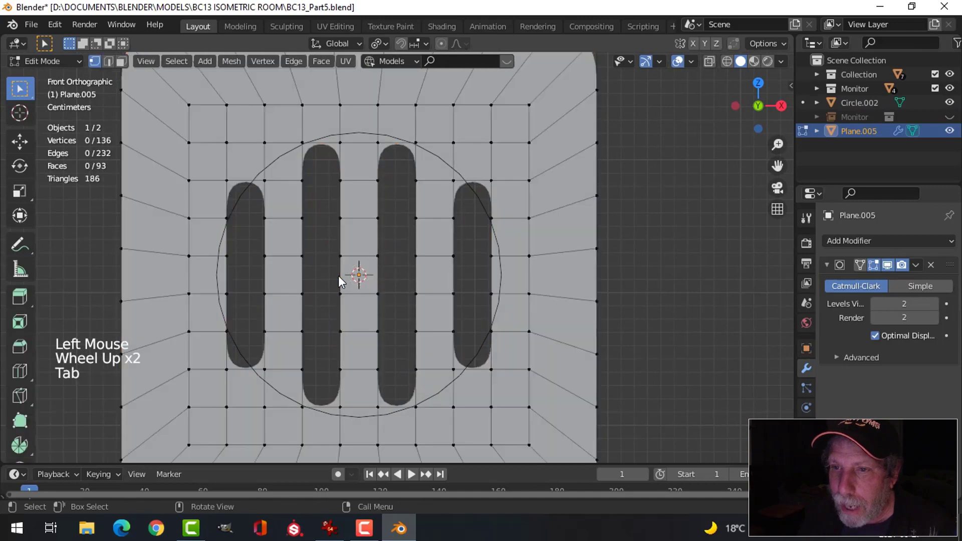
shift+middle_drag(338, 275, 363, 241)
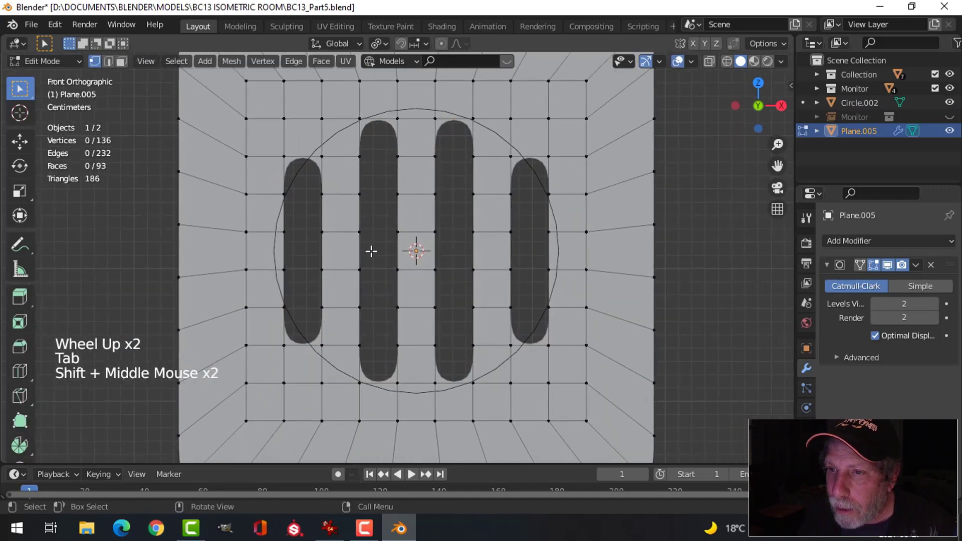
click(282, 153)
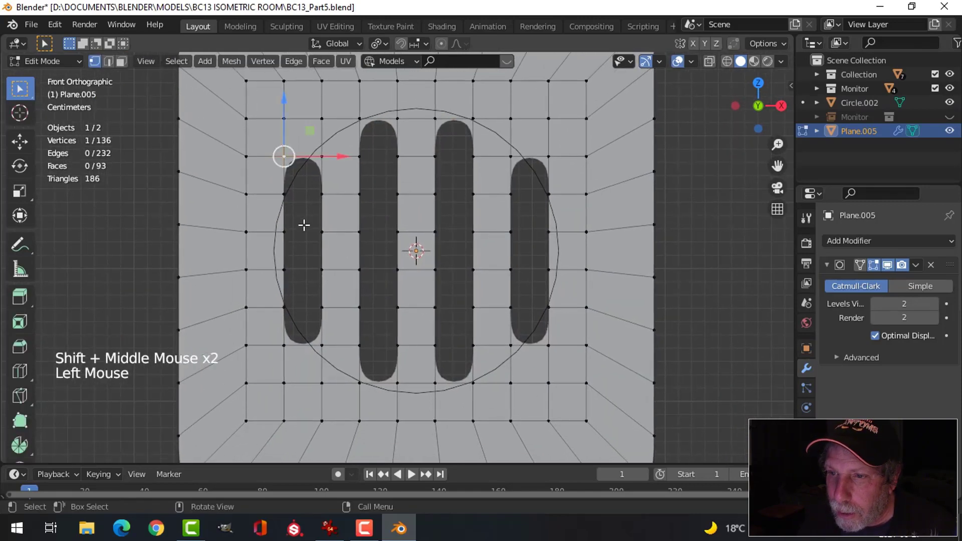
shift+click(284, 345)
shift+click(548, 156)
shift+click(548, 345)
key(s)
key(z)
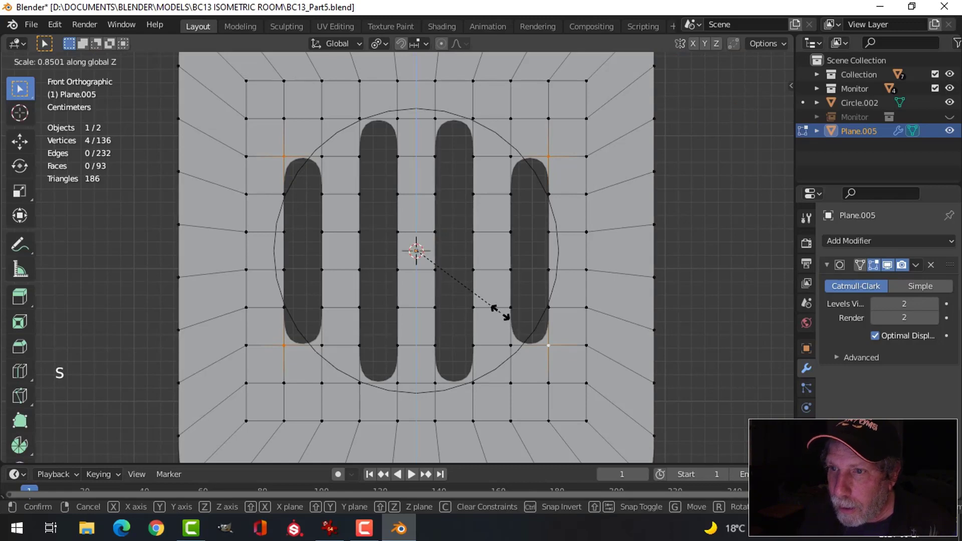
right_click(500, 313)
Set the transform pivot to Median Point and scale the outermost slots' four corner vertices along Z to about 0.683
click(385, 41)
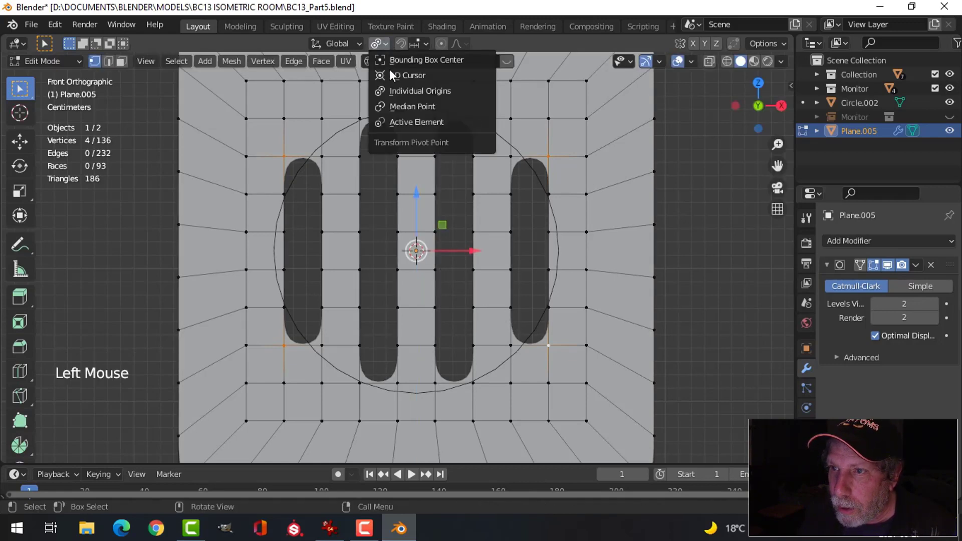
click(408, 106)
key(s)
key(z)
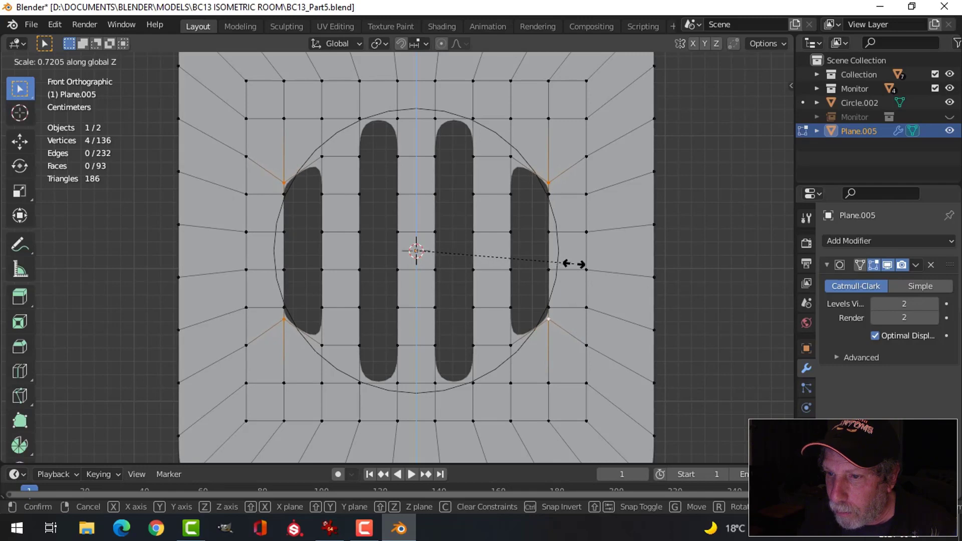
click(566, 249)
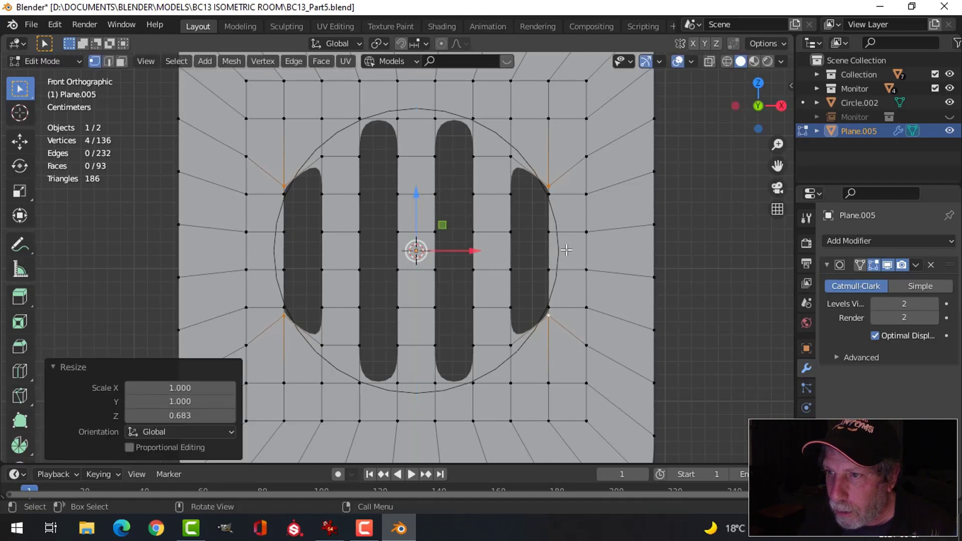
Switch to IrfanView, examine the wall vent's slots in the reference image at 300% zoom, and return to Blender
click(329, 528)
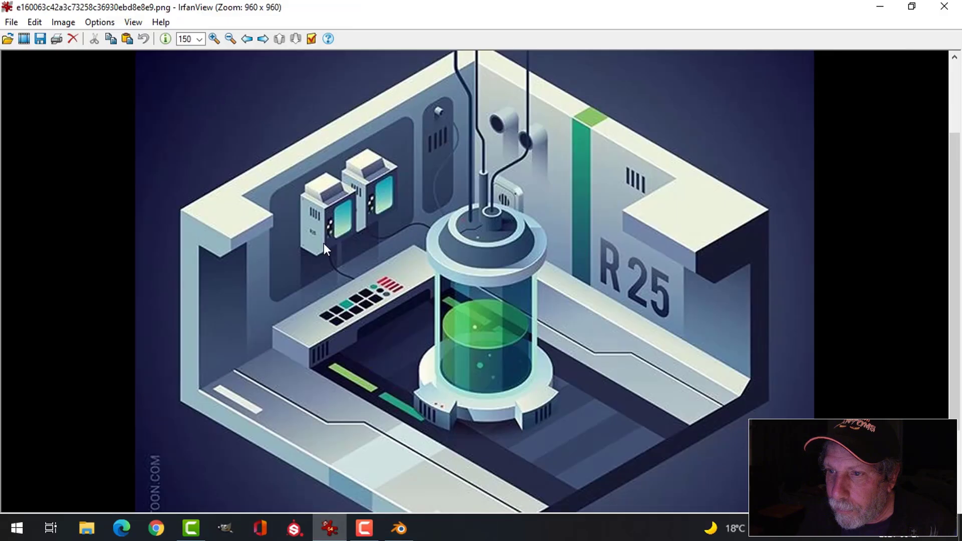
click(192, 39)
click(205, 142)
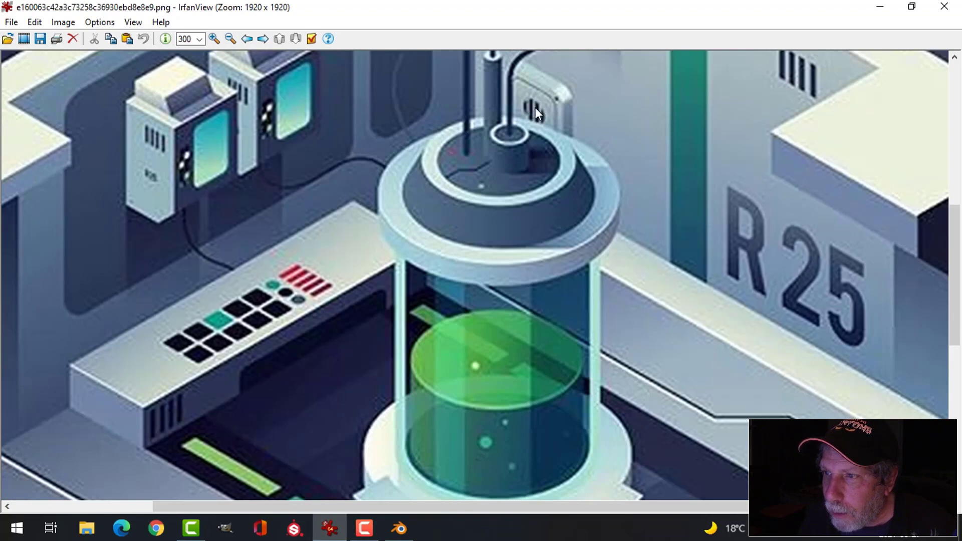
click(399, 528)
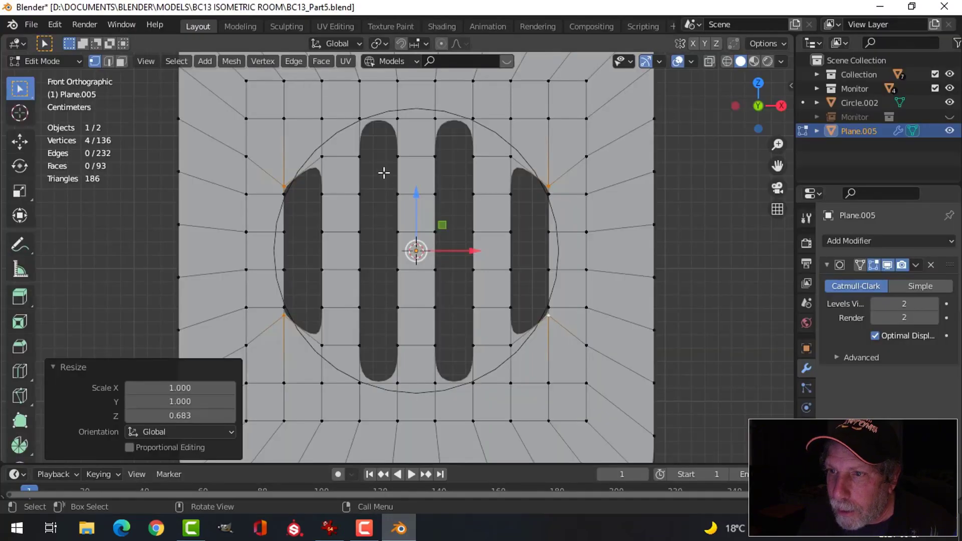
Select the four outward-facing corner vertices of the two middle slots and scale them along Z to about 0.92
click(360, 118)
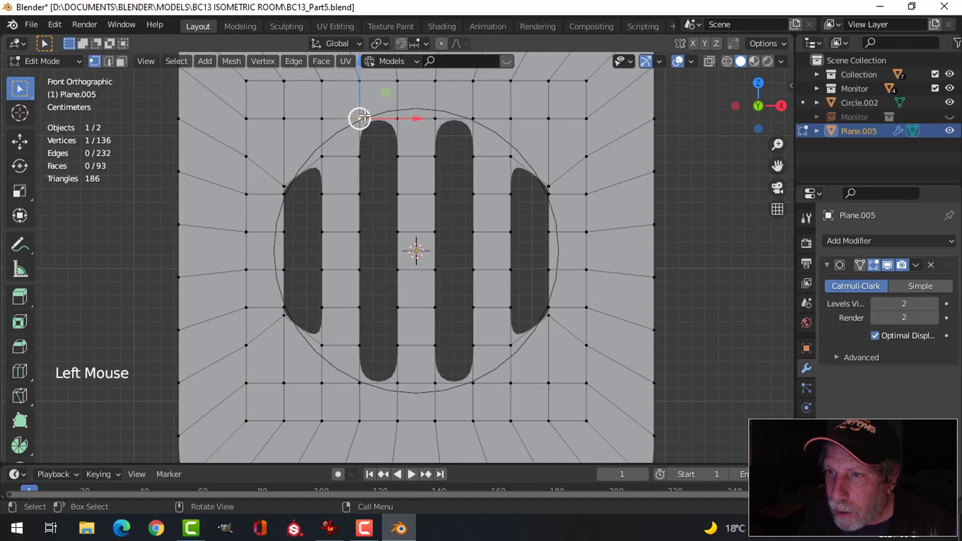
shift+click(360, 382)
shift+click(476, 127)
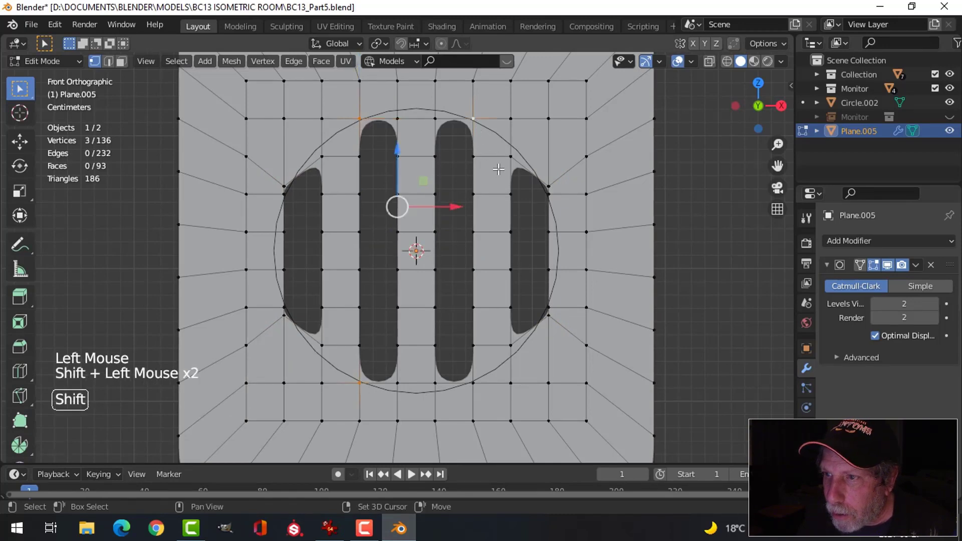
shift+click(472, 384)
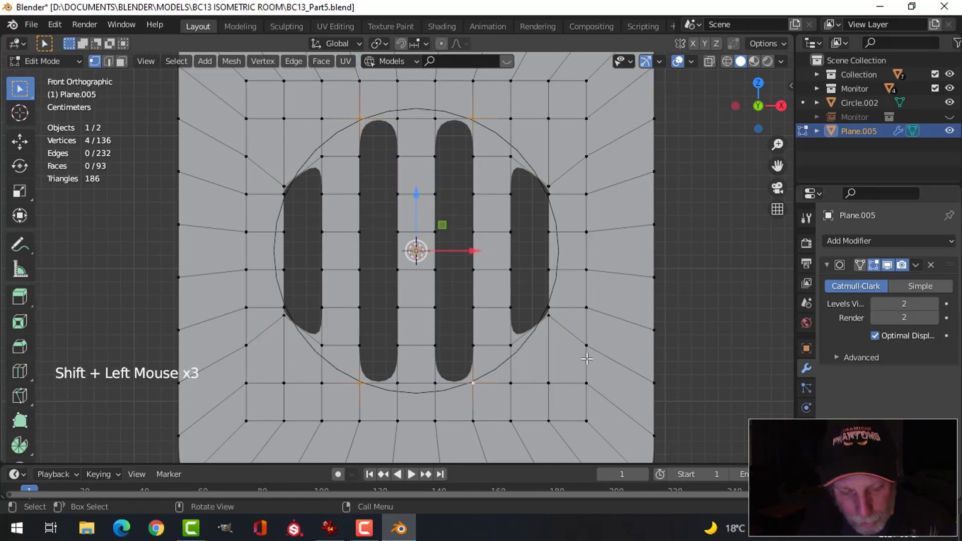
key(s)
key(z)
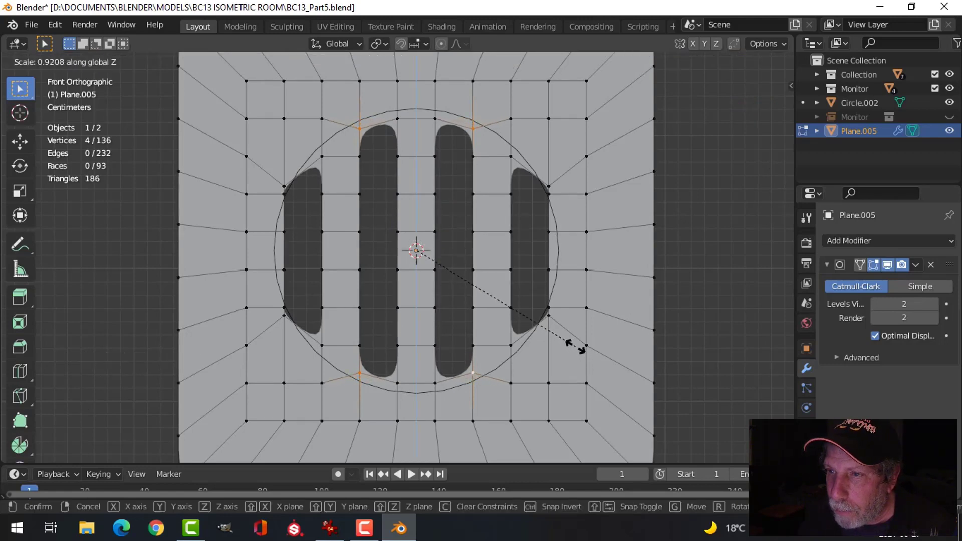
click(576, 346)
Scale the two central vertices on each outermost slot's outer edge along X to about 1.065 and toggle Edit Mode
key(alt+a)
click(284, 231)
shift+click(284, 270)
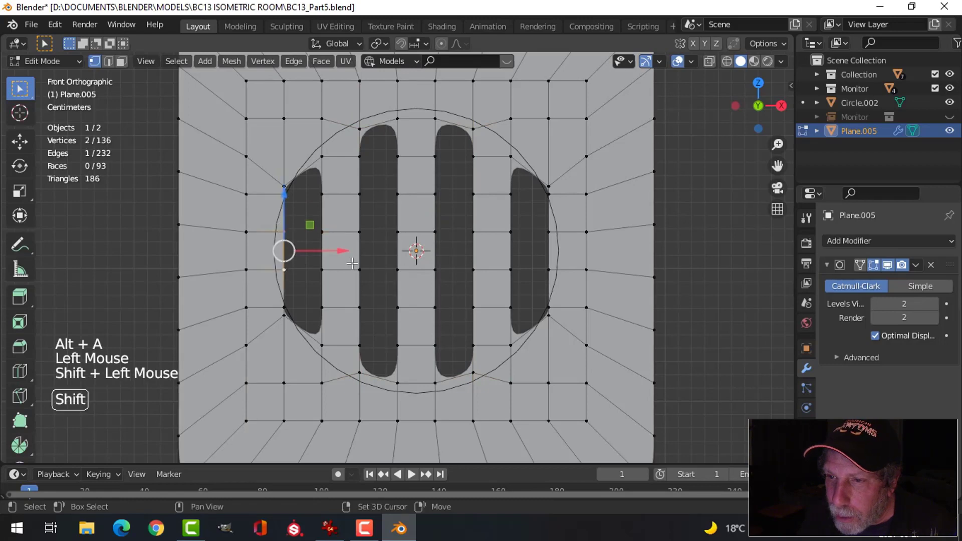
shift+click(553, 232)
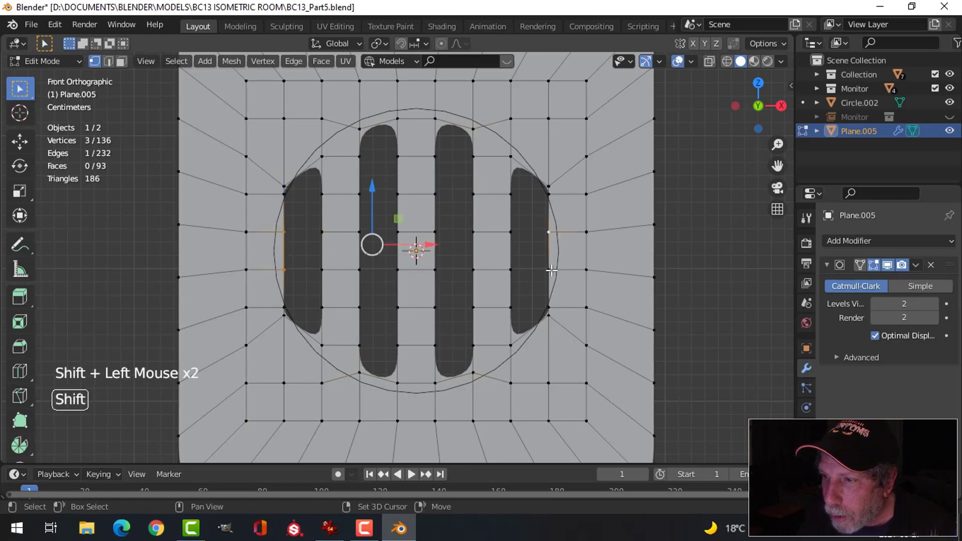
shift+click(549, 269)
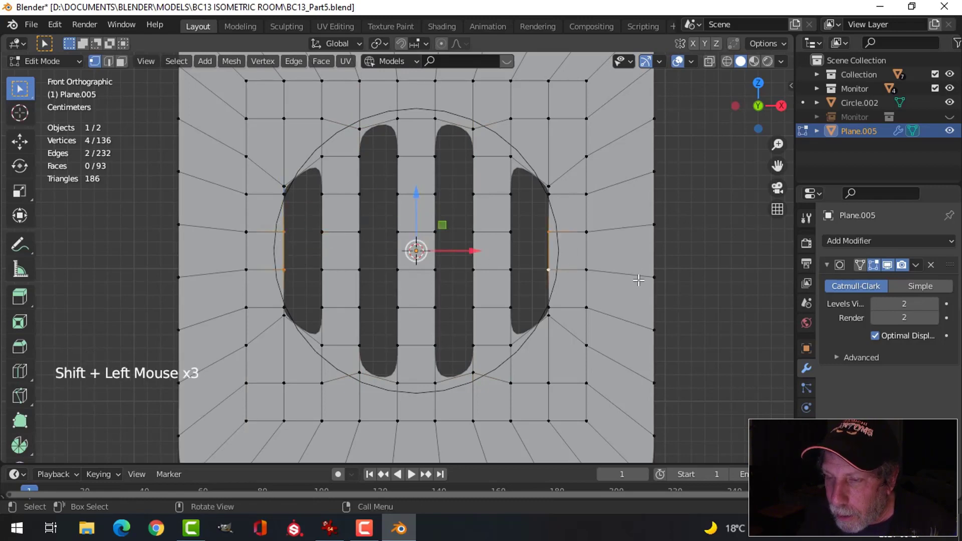
key(s)
key(x)
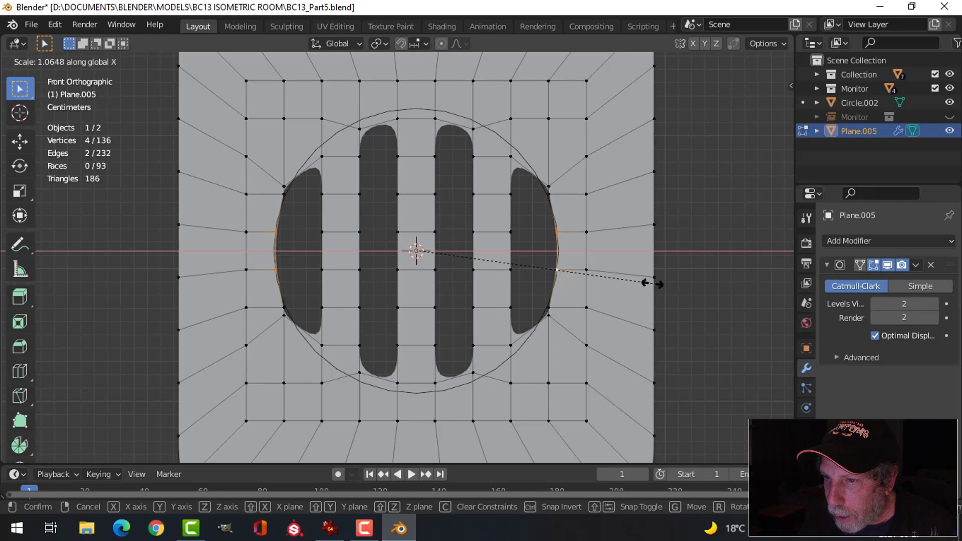
click(651, 284)
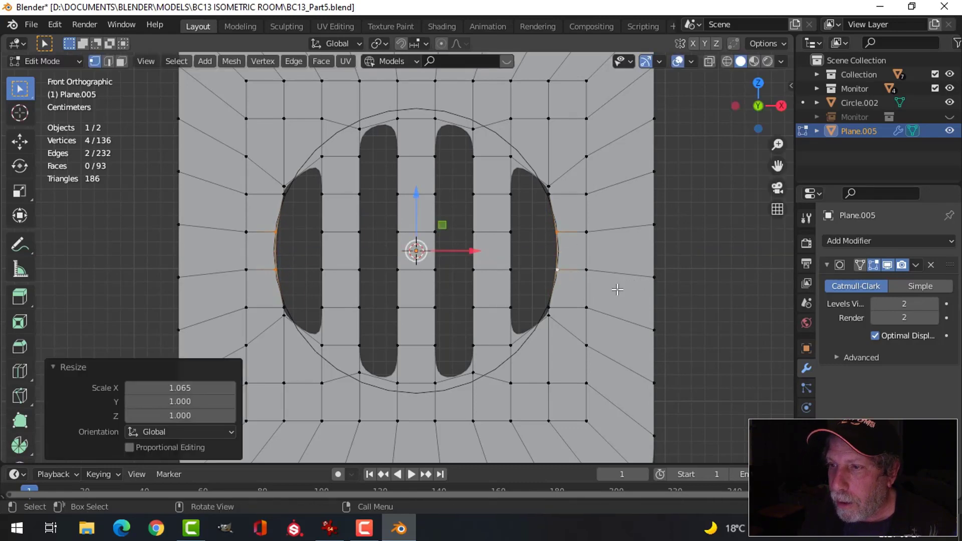
key(Tab)
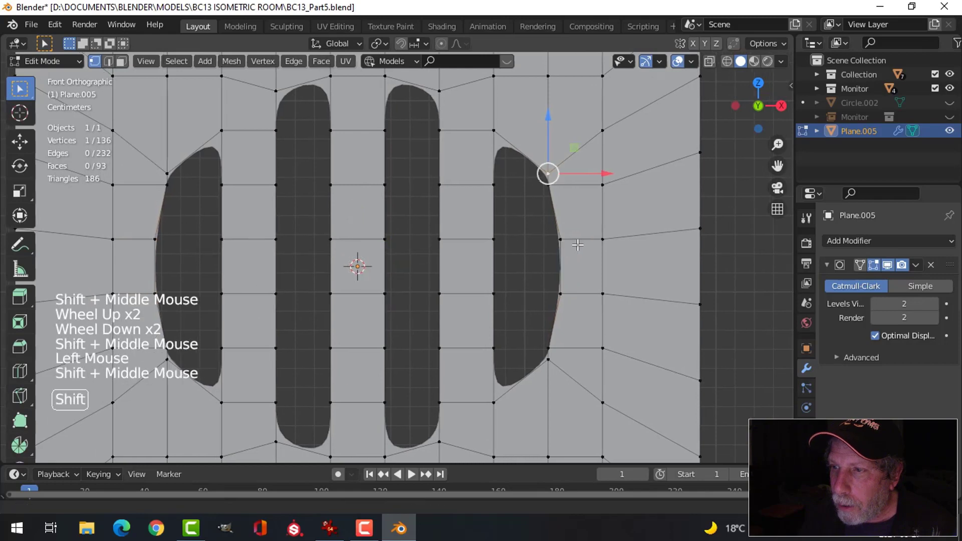
Select the four outer corner vertices of the two outermost slots and scale them slightly inward along X
shift+middle_drag(144, 193, 215, 186)
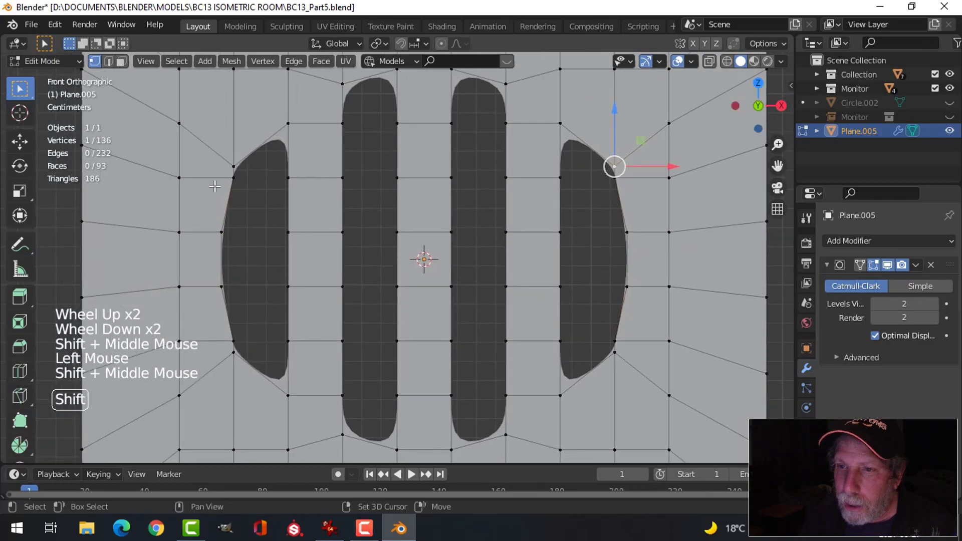
shift+click(233, 166)
shift+click(234, 352)
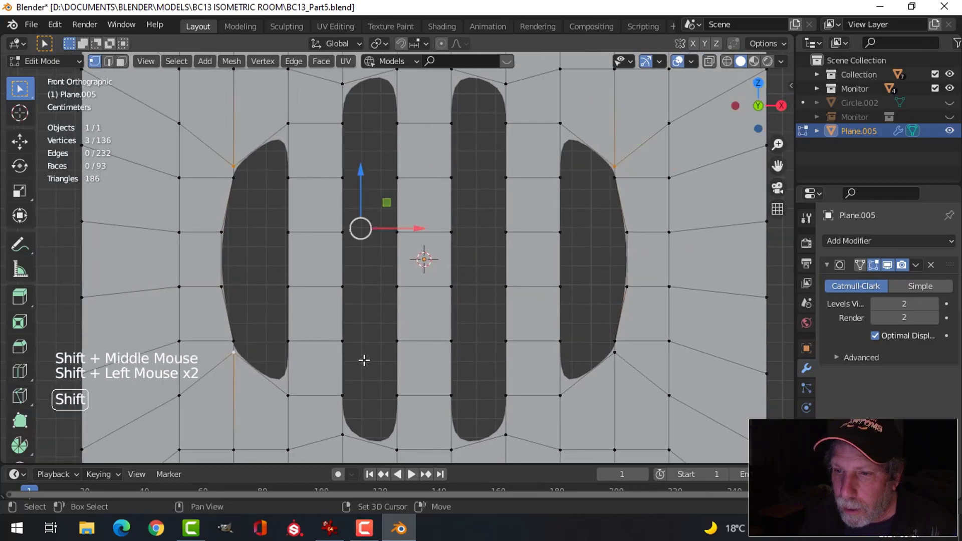
shift+click(605, 351)
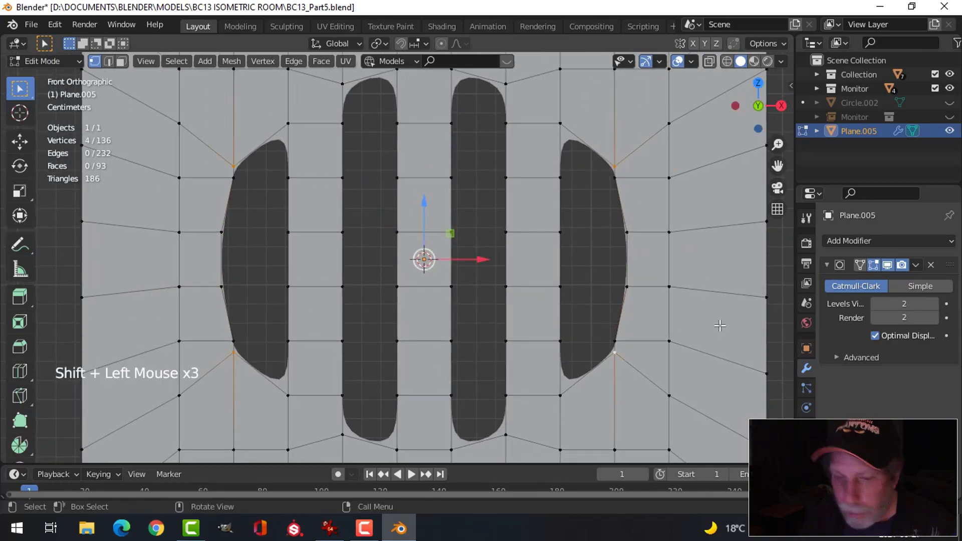
key(s)
key(x)
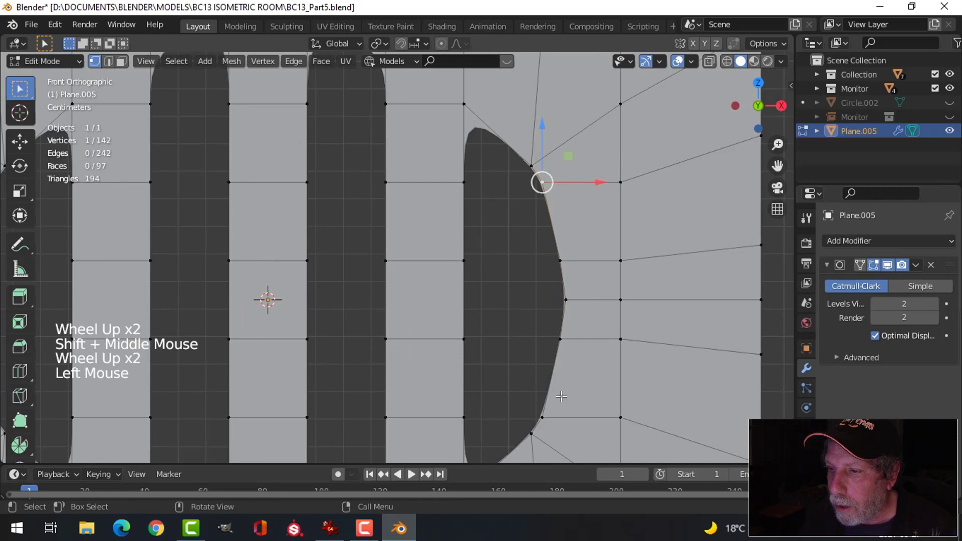
Select the four outer-edge vertices next to the outermost slots' corner vertices and scale them along X to about 1.006
shift+click(541, 416)
scroll(479, 392, down, 3)
shift+middle_drag(199, 202, 313, 203)
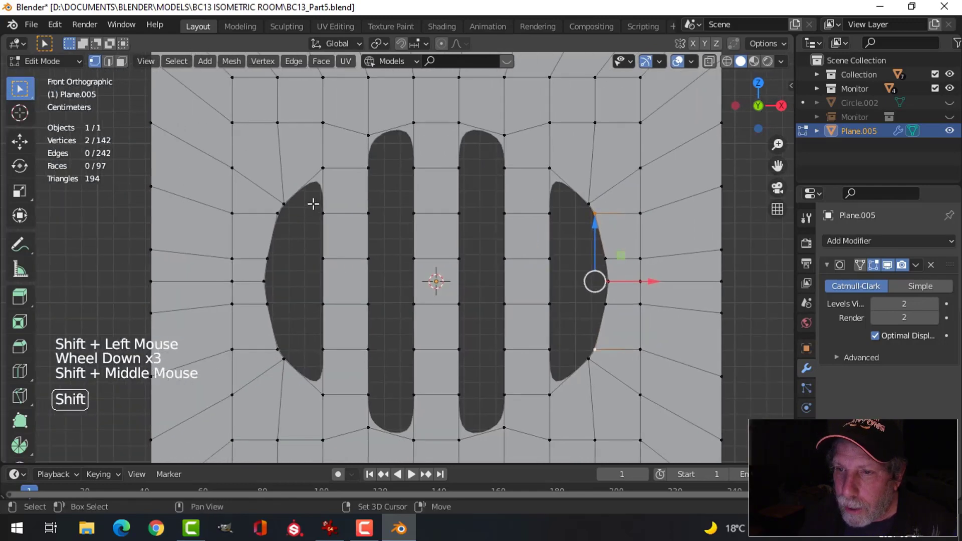
shift+click(275, 215)
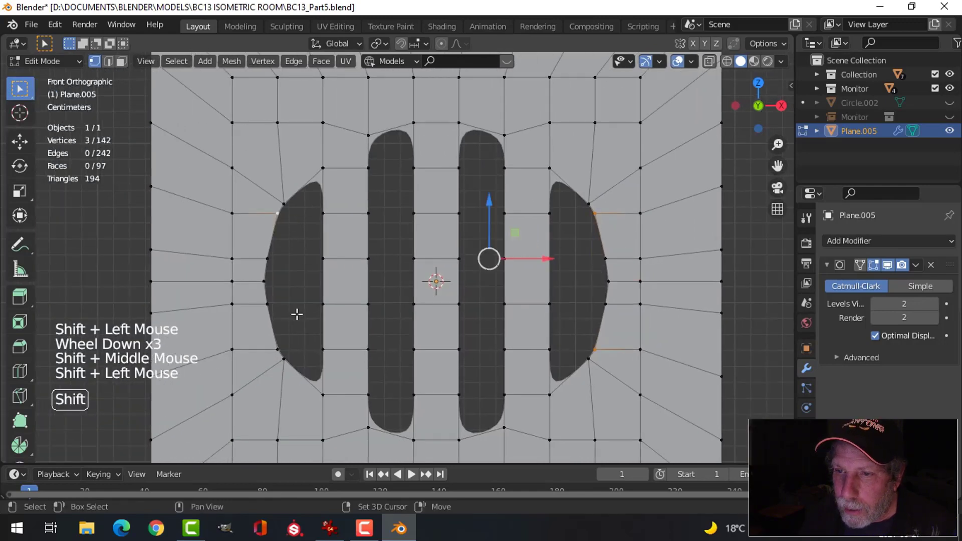
shift+click(277, 349)
scroll(405, 326, up, 3)
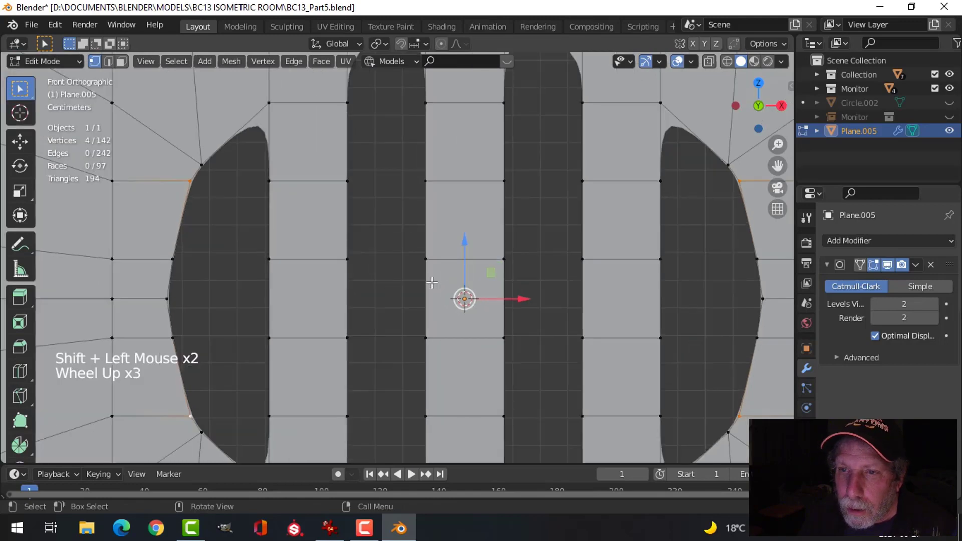
key(s)
key(x)
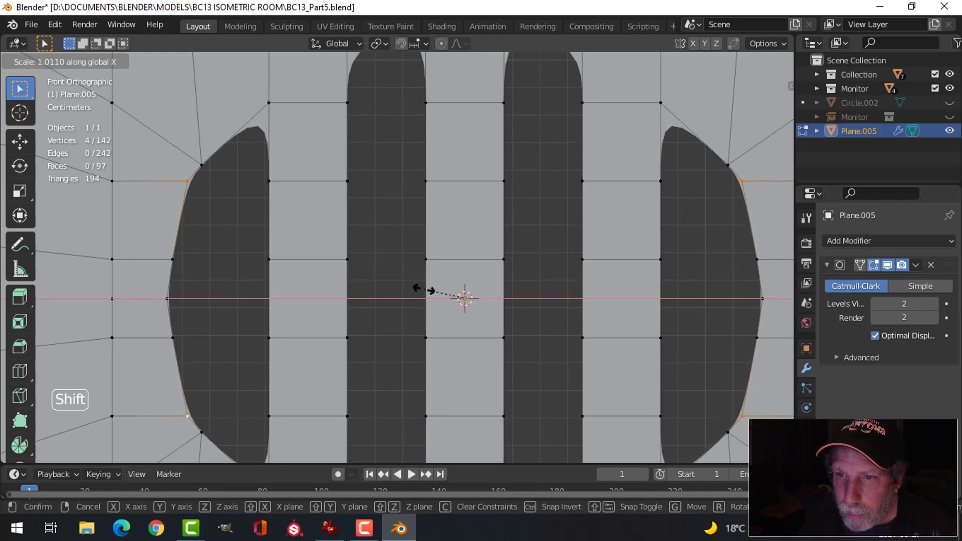
click(426, 289)
scroll(466, 280, down, 1)
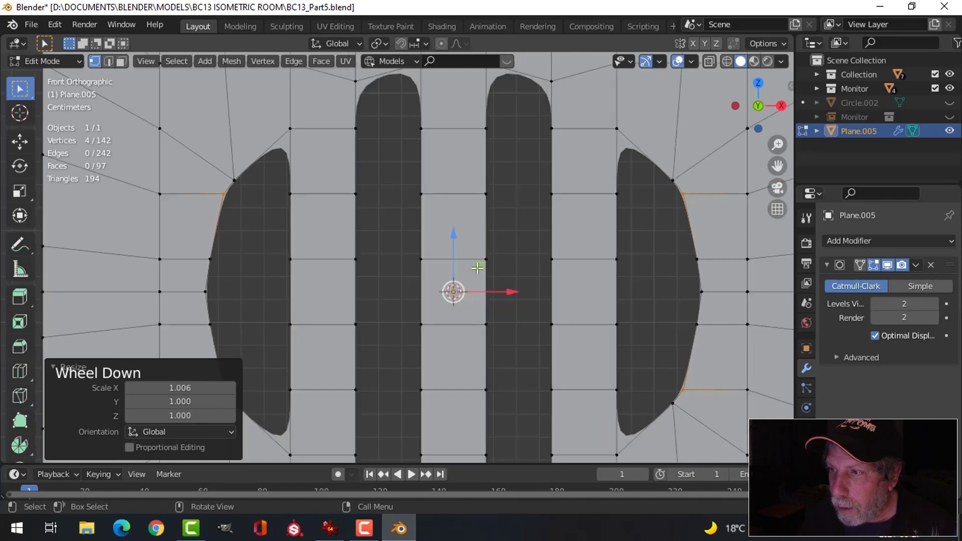
Check the slot shapes in Object Mode and examine the outermost slot's curved edge up close in Edit Mode
key(Tab)
scroll(477, 268, down, 2)
key(Tab)
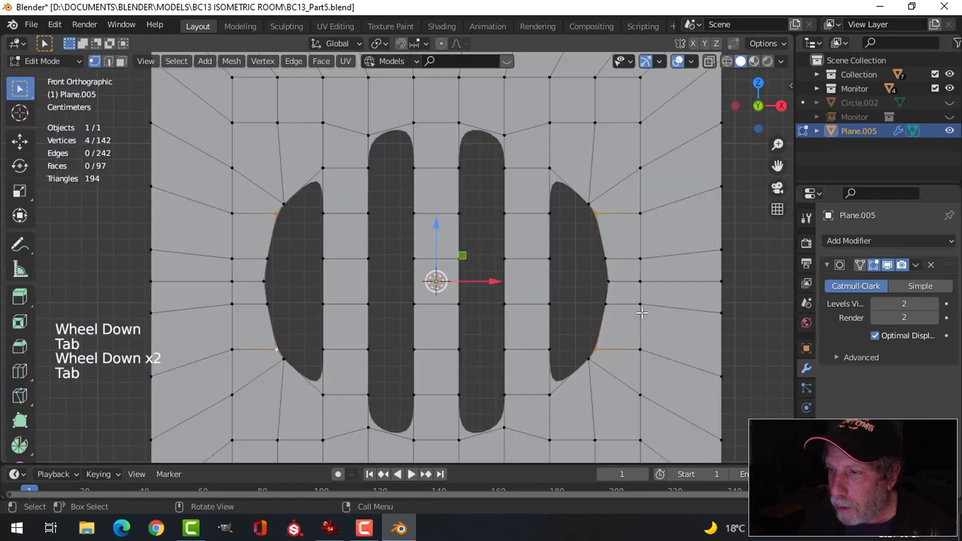
shift+middle_drag(571, 272, 406, 253)
scroll(524, 304, up, 1)
scroll(524, 304, up, 1)
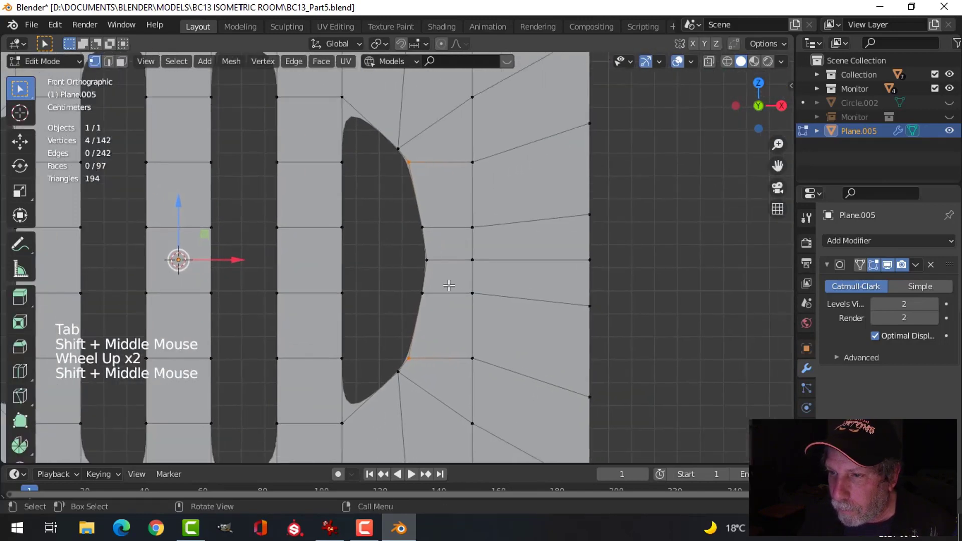
Add a vertical loop cut down the vent panel's centre and delete all vertices on the right half
click(405, 252)
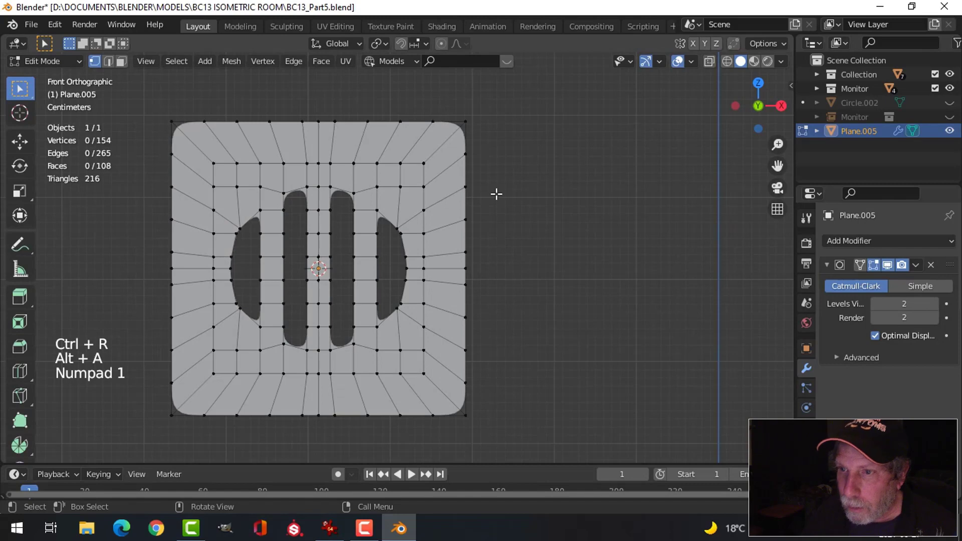
key(z)
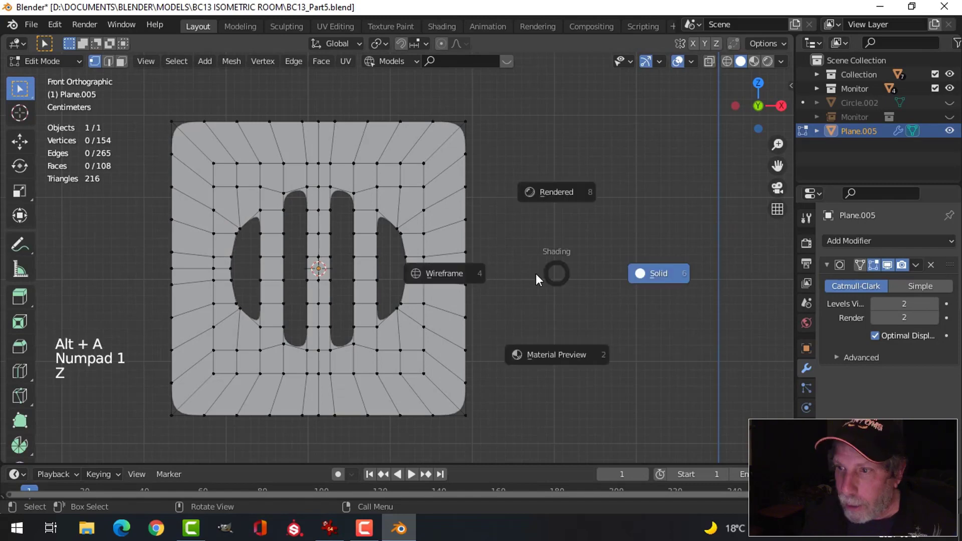
mouse_move(538, 308)
shift+middle_down()
mouse_move(580, 269)
mouse_move(568, 296)
shift+middle_up()
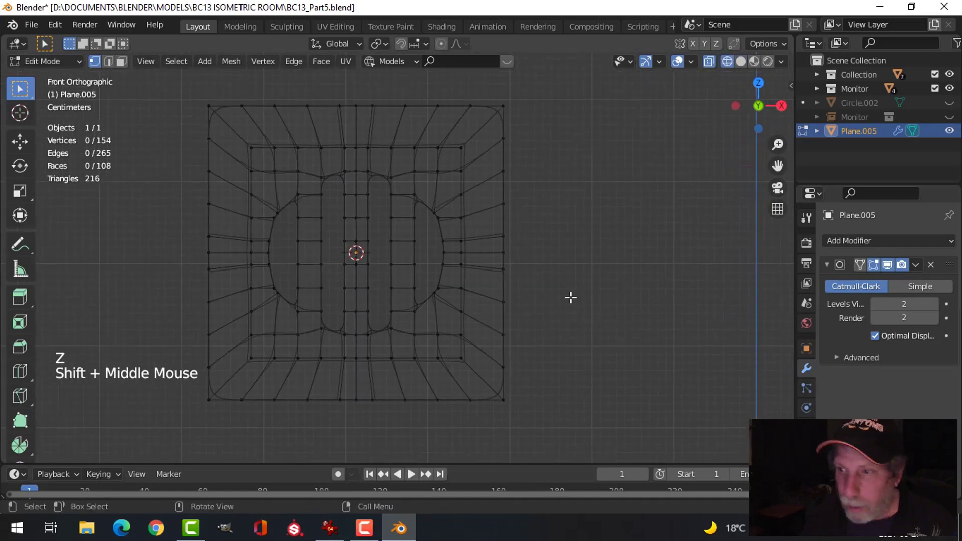
key(z)
key(z)
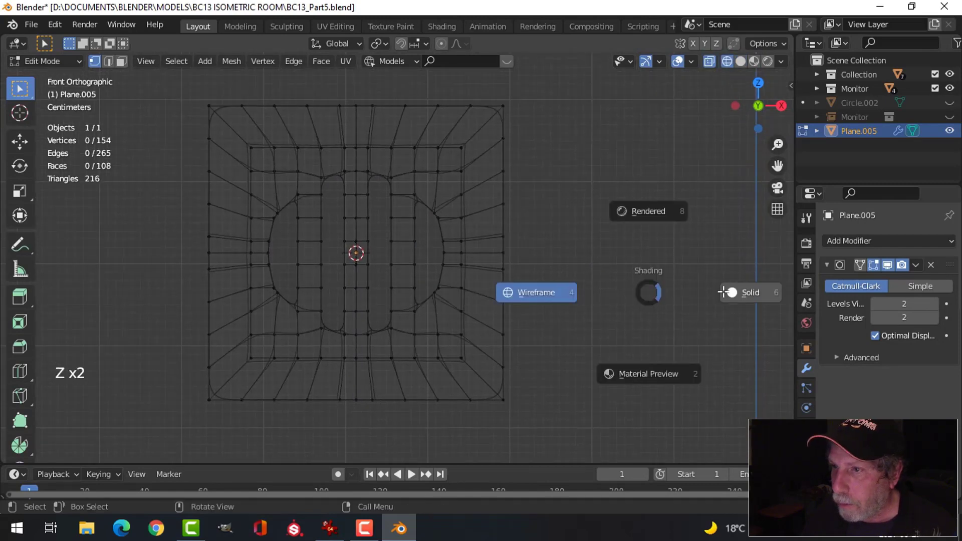
key(b)
drag(556, 455, 364, 89)
key(x)
click(409, 129)
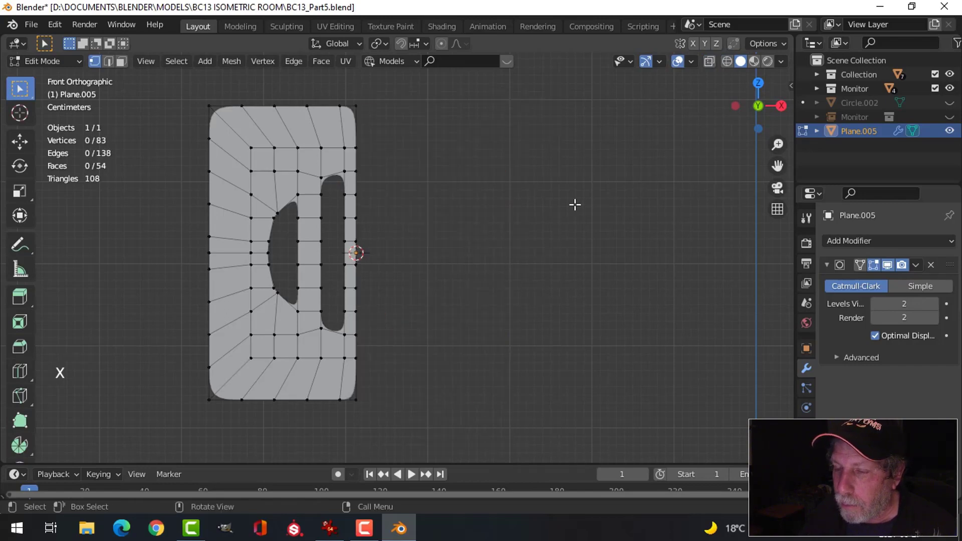
Add a Mirror modifier on the X axis with clipping enabled and place it above the Subdivision Surface modifier
click(850, 243)
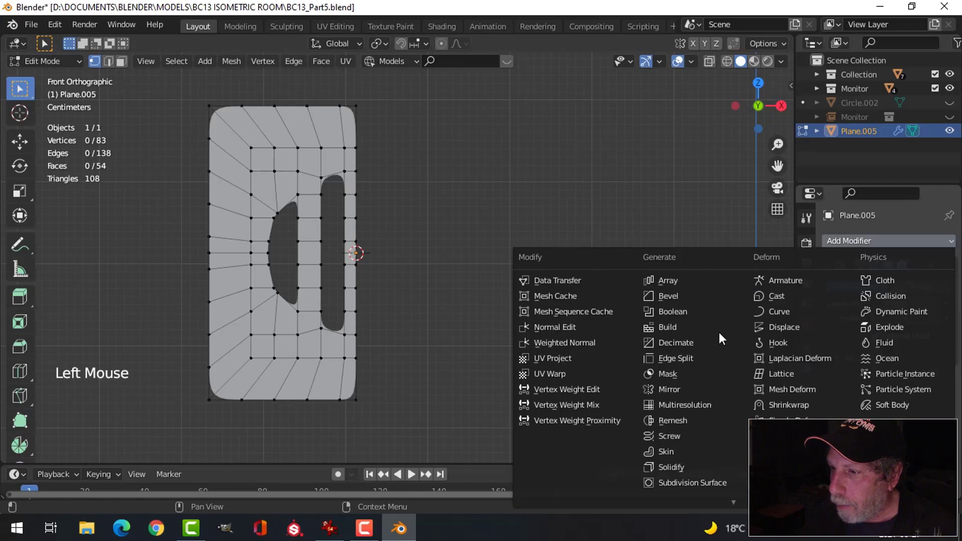
click(684, 384)
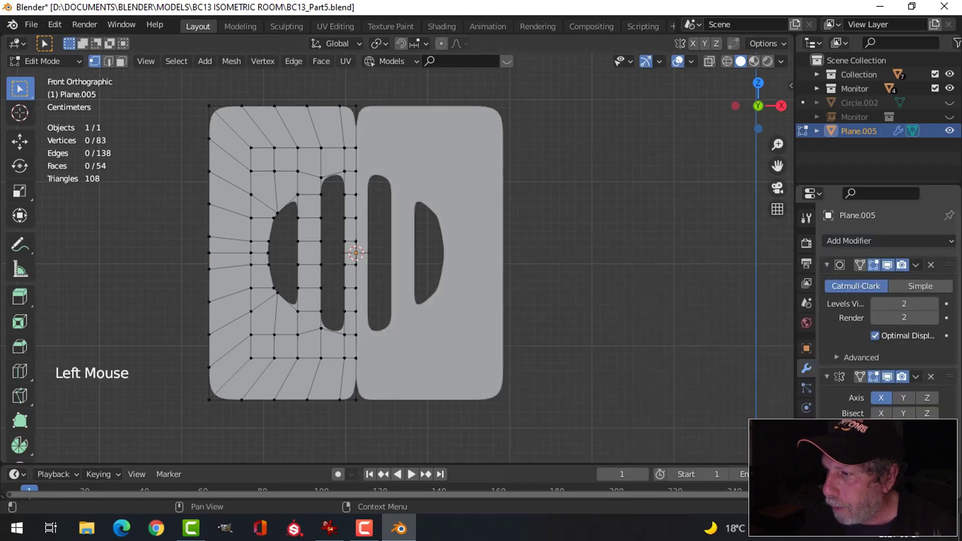
drag(950, 377, 929, 257)
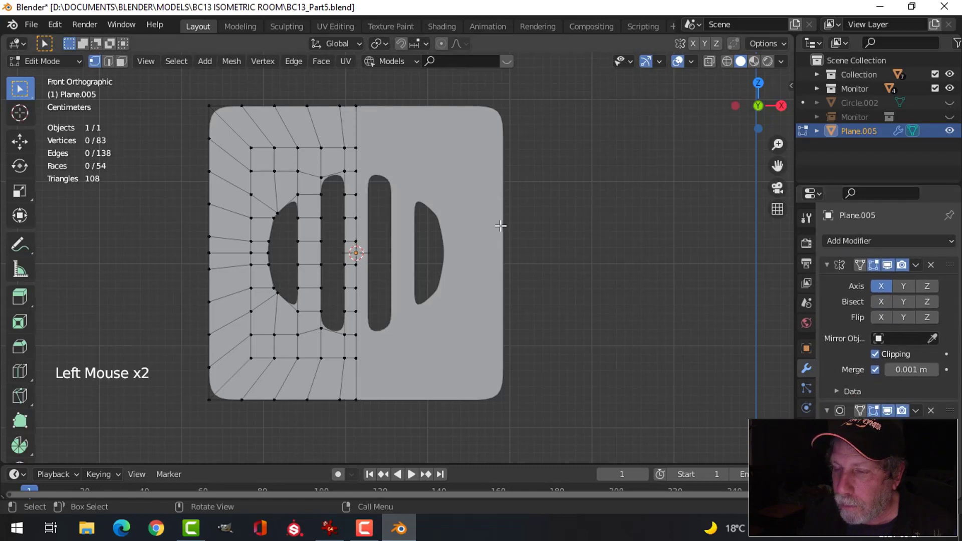
Select the upper and lower corner vertices on the left outermost slot's curved edge and scale them along Z to about 1.113
scroll(500, 226, up, 2)
mouse_move(500, 226)
shift+middle_down()
mouse_move(489, 232)
mouse_move(501, 236)
shift+middle_up()
scroll(501, 235, up, 3)
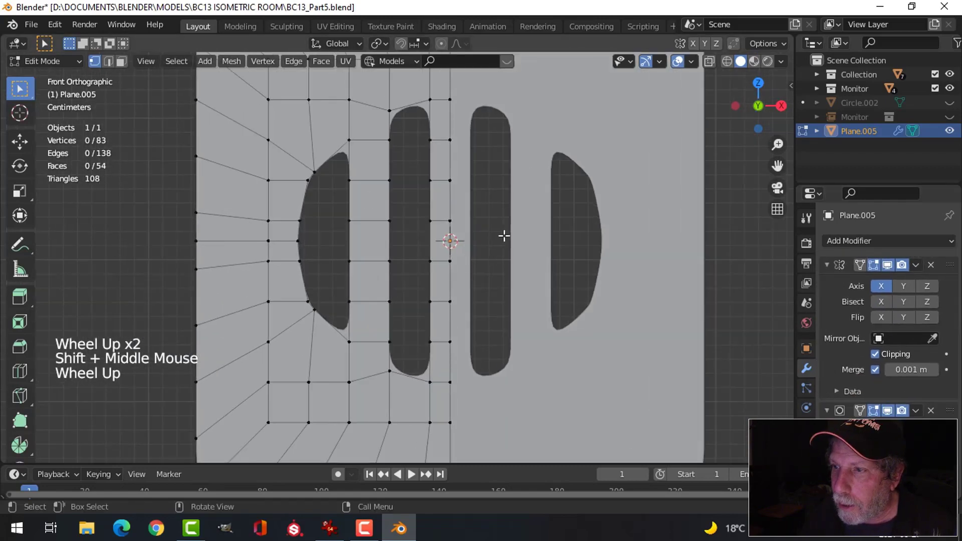
shift+middle_drag(326, 233, 354, 240)
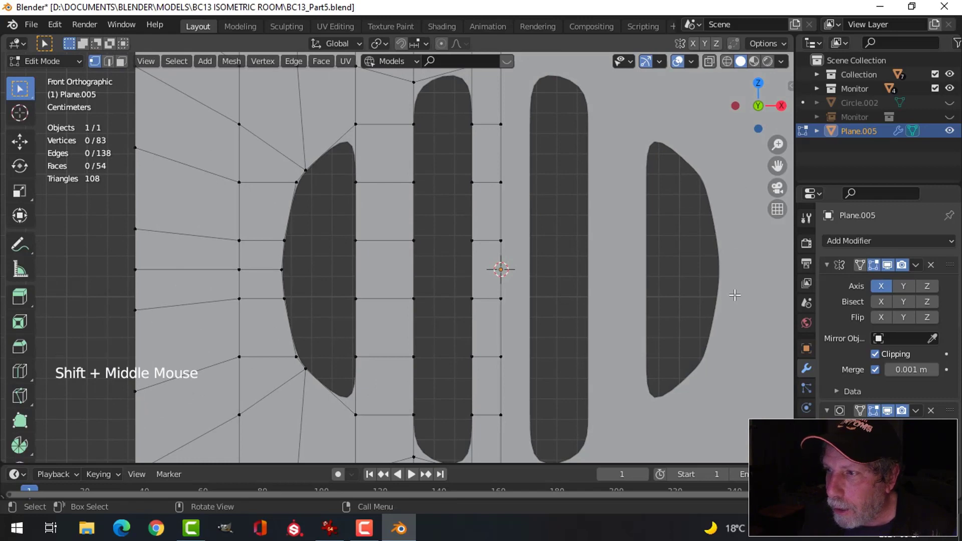
click(296, 183)
key(alt+a)
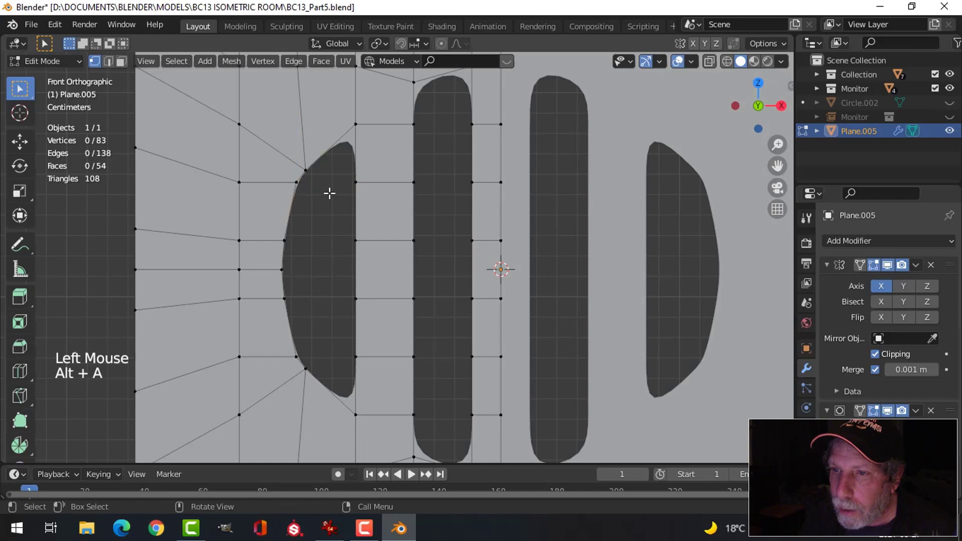
scroll(329, 194, up, 2)
click(270, 135)
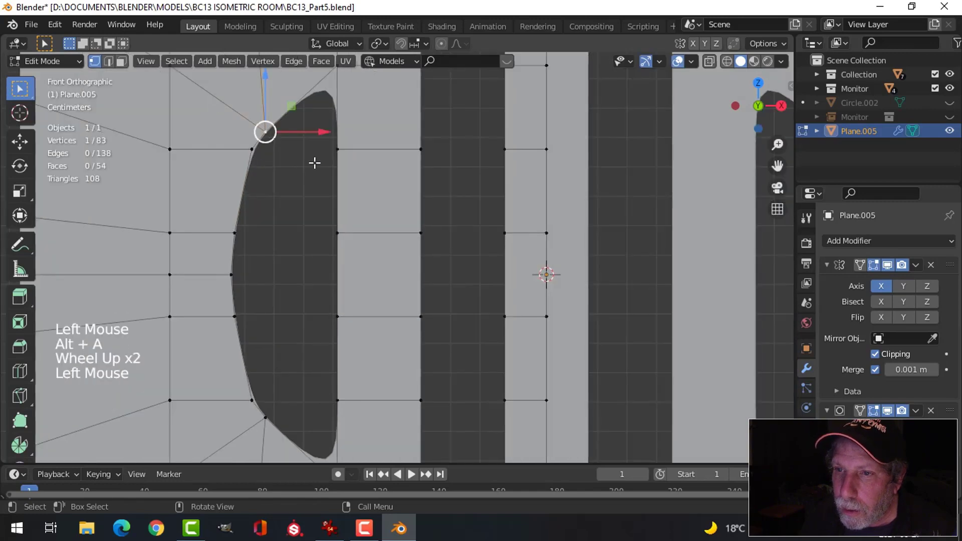
shift+click(266, 417)
scroll(378, 358, down, 2)
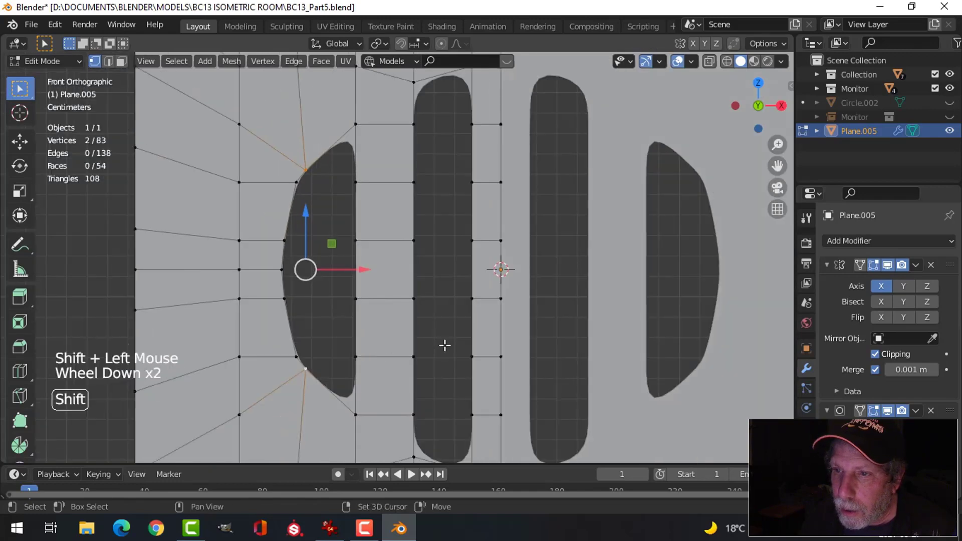
key(s)
key(z)
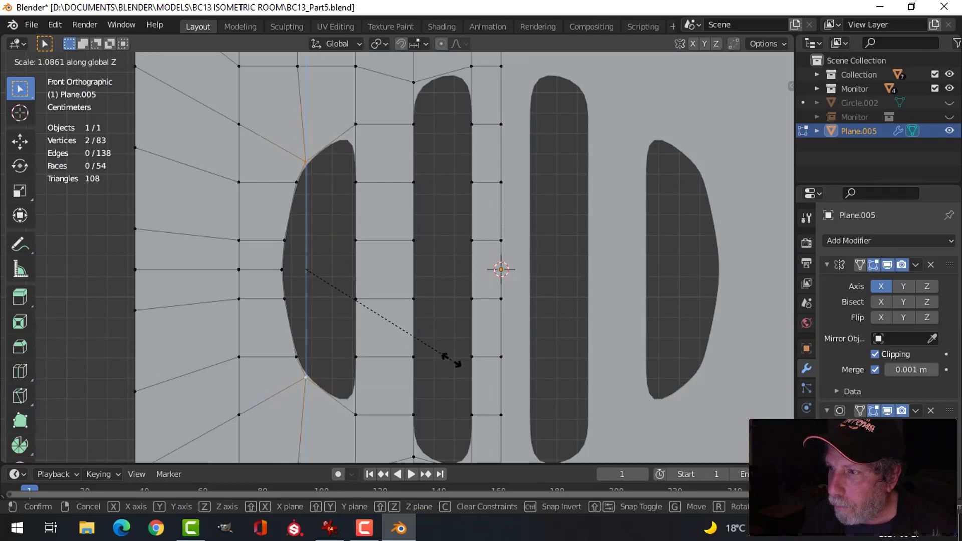
click(453, 362)
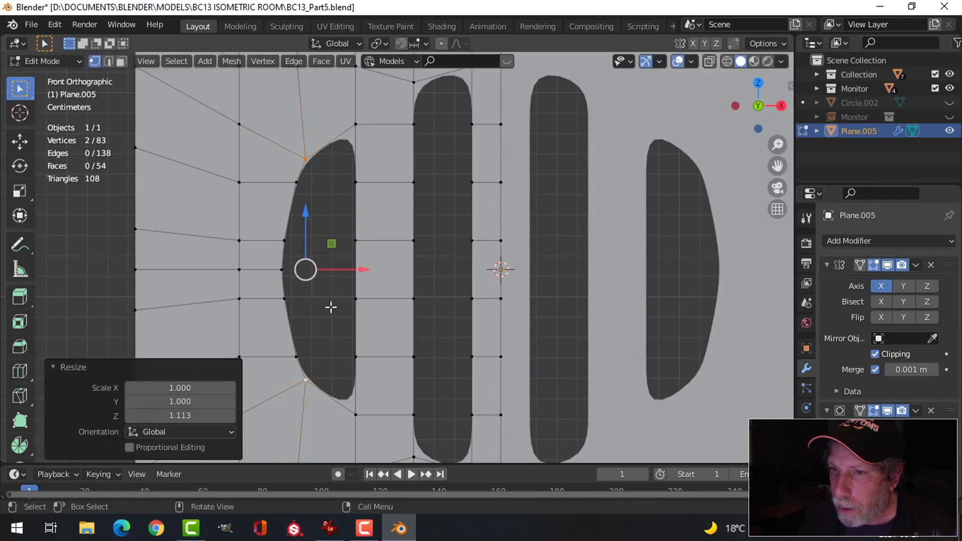
Move the middle vertex of the left outermost slot's curved edge inward along X by about 0.000346 m
click(285, 270)
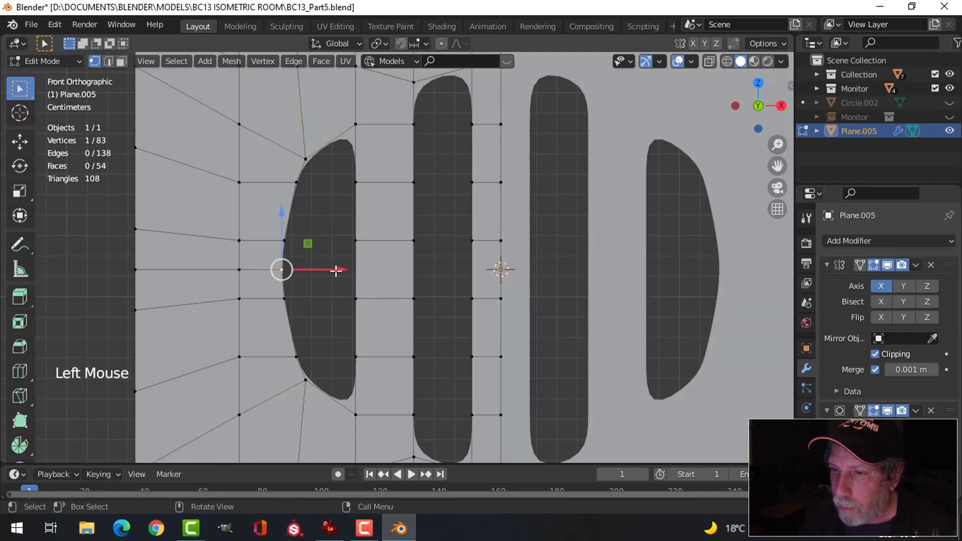
click(336, 271)
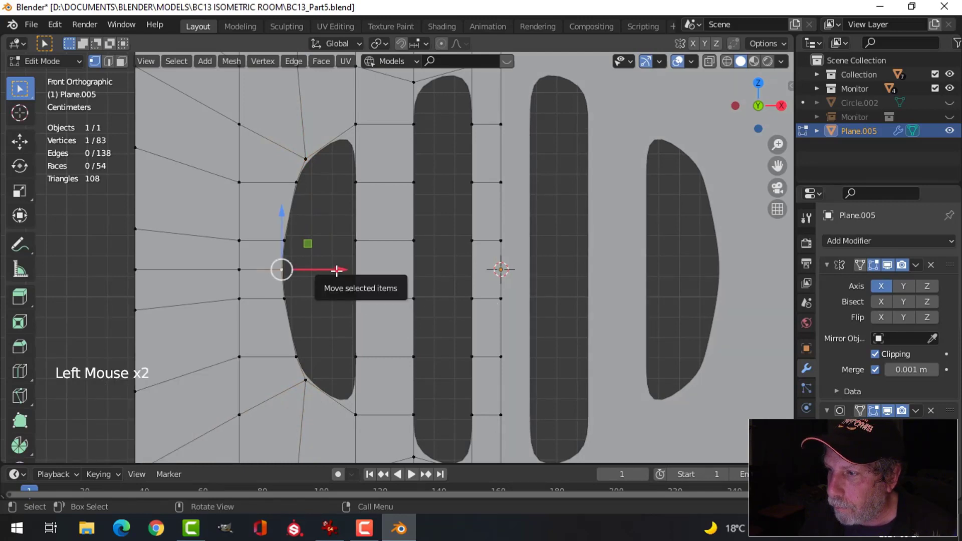
drag(337, 270, 337, 269)
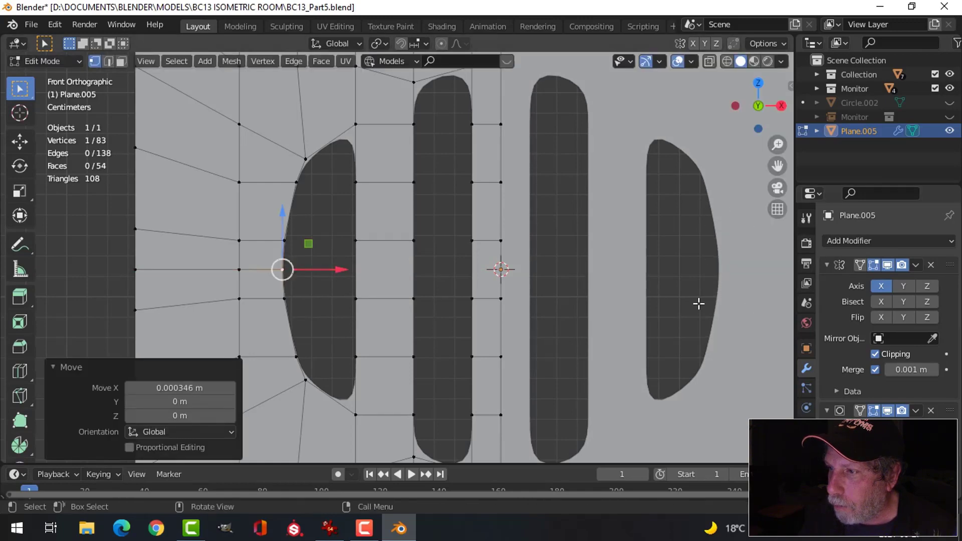
Scale the two curved-edge vertices next to the left slot's corner vertices along Z to about 0.886 and move them slightly outward along X
scroll(714, 274, down, 3)
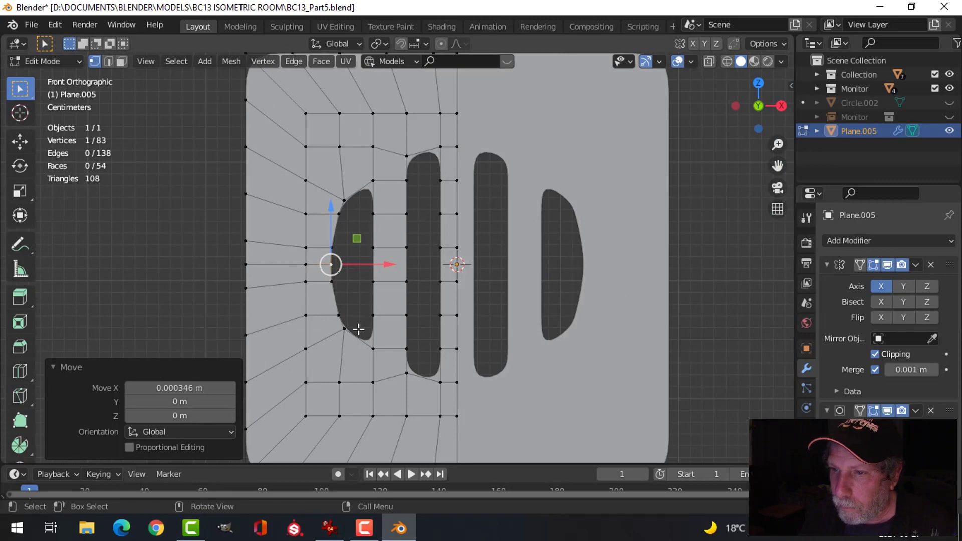
scroll(350, 318, up, 2)
click(309, 333)
shift+middle_drag(309, 333, 344, 262)
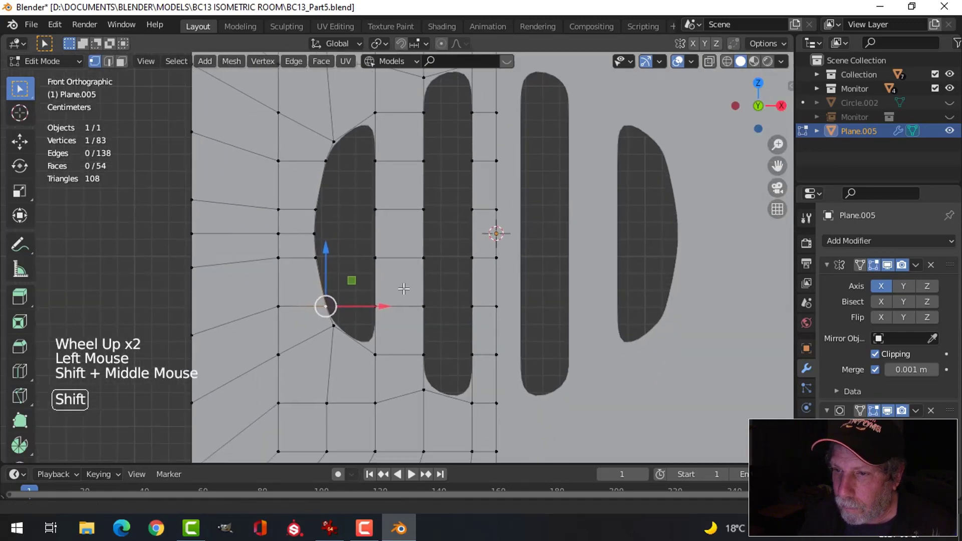
shift+click(326, 158)
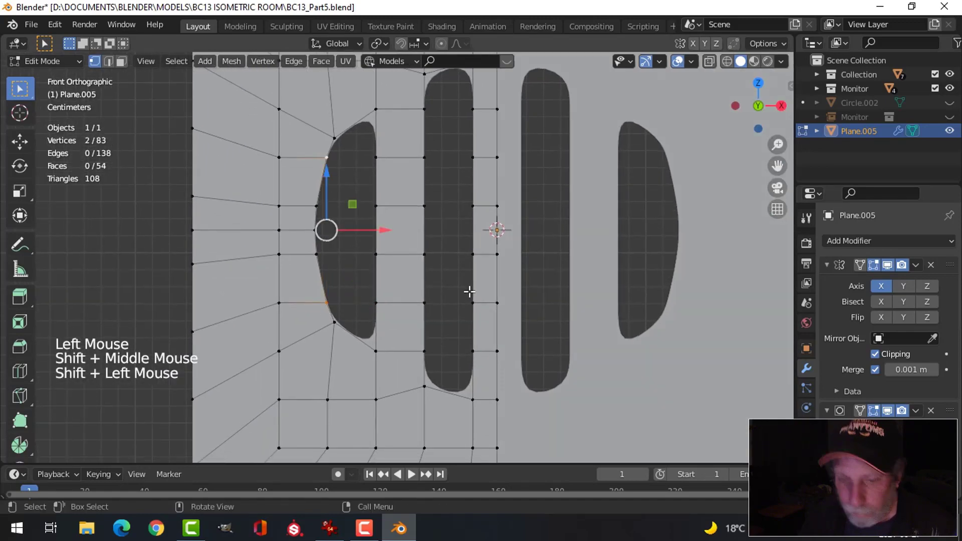
key(s)
key(z)
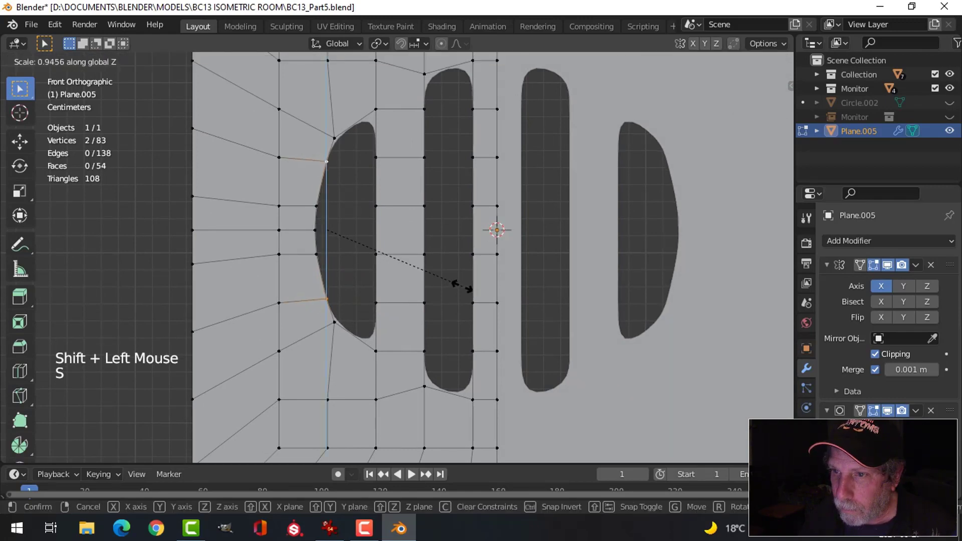
click(456, 276)
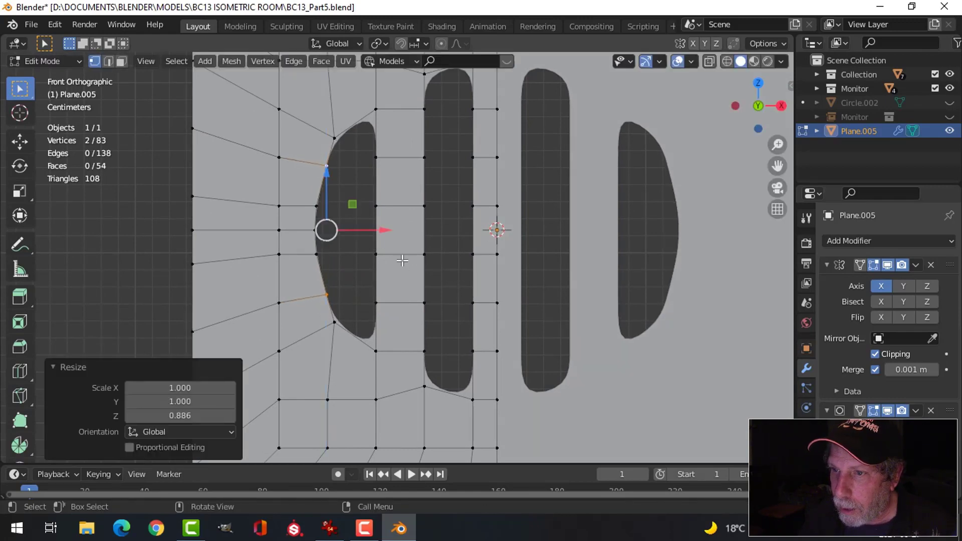
drag(381, 230, 376, 230)
Deselect the vertices, check the slots in Object Mode, and save the file
scroll(614, 254, down, 1)
key(alt+a)
key(Tab)
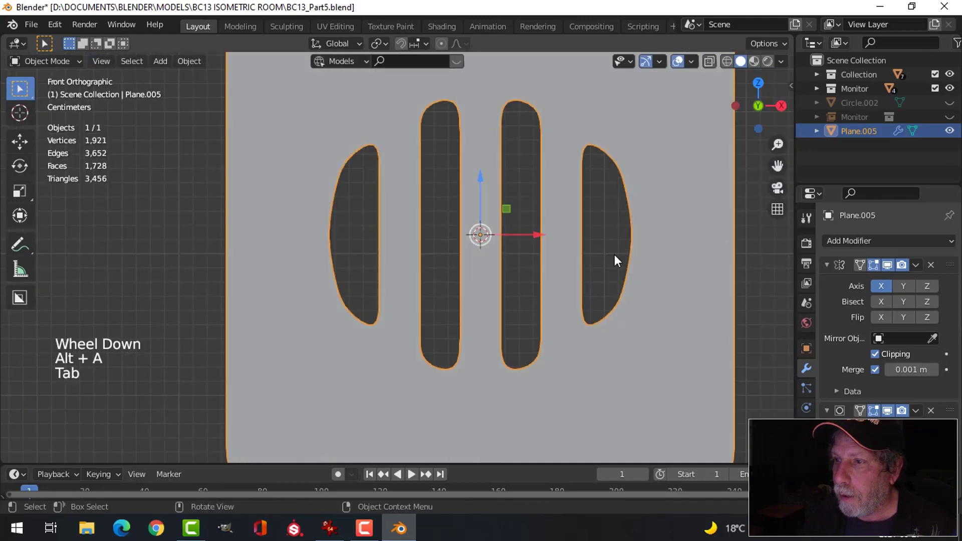
scroll(613, 254, down, 4)
key(alt+a)
middle_drag(602, 280, 462, 225)
scroll(566, 296, down, 4)
key(ctrl+s)
Select the vent panel in Object Mode and apply its Mirror modifier
click(462, 225)
mouse_move(524, 282)
middle_down()
mouse_move(542, 278)
mouse_move(526, 301)
middle_up()
middle_drag(525, 301, 499, 290)
key(Tab)
scroll(497, 314, up, 2)
key(Tab)
scroll(495, 314, down, 2)
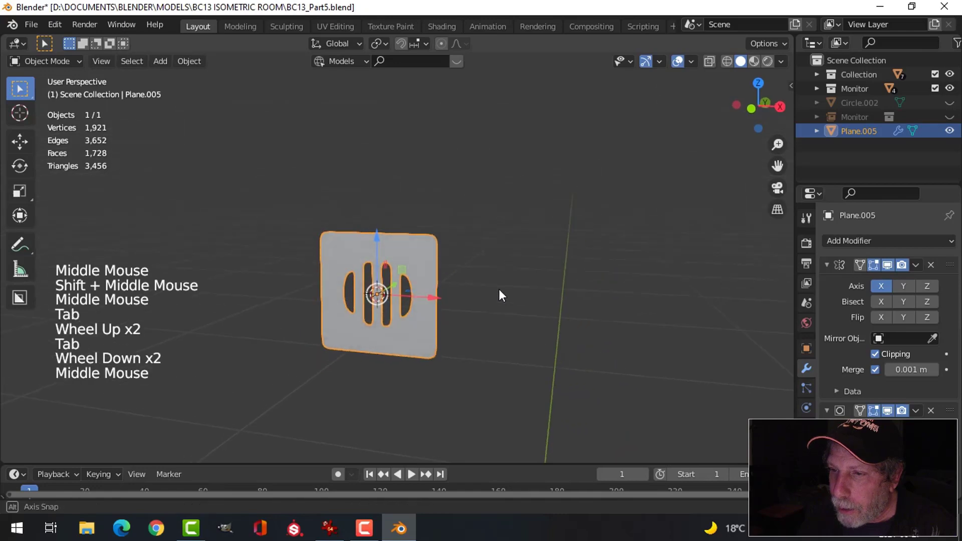
click(826, 265)
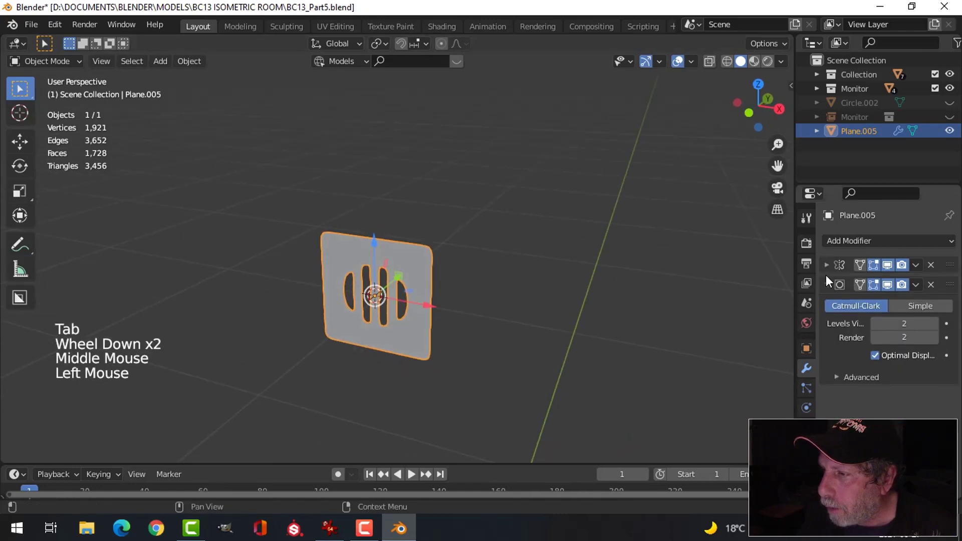
click(915, 265)
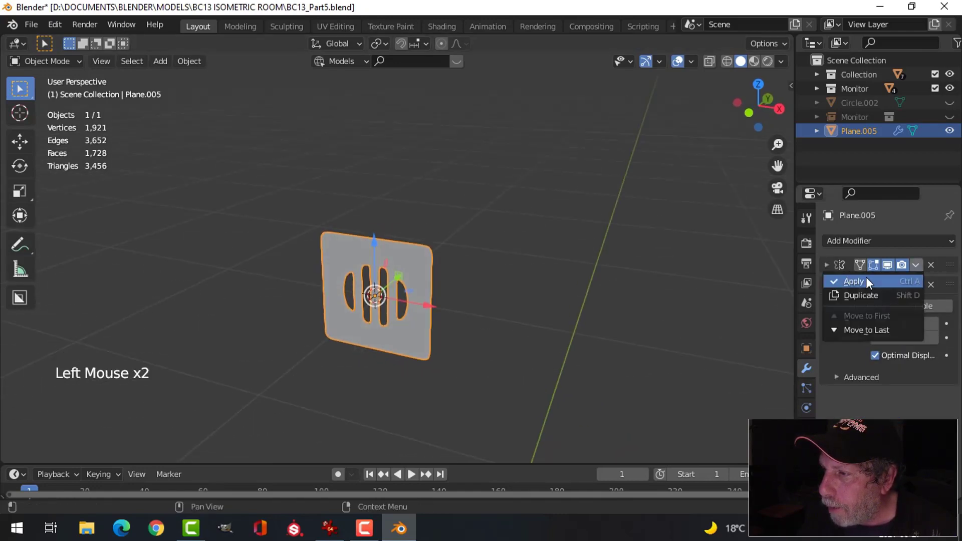
click(865, 278)
Select the panel's entire mesh in Edit Mode and merge its vertices by distance at 0.0001 m
key(Tab)
key(a)
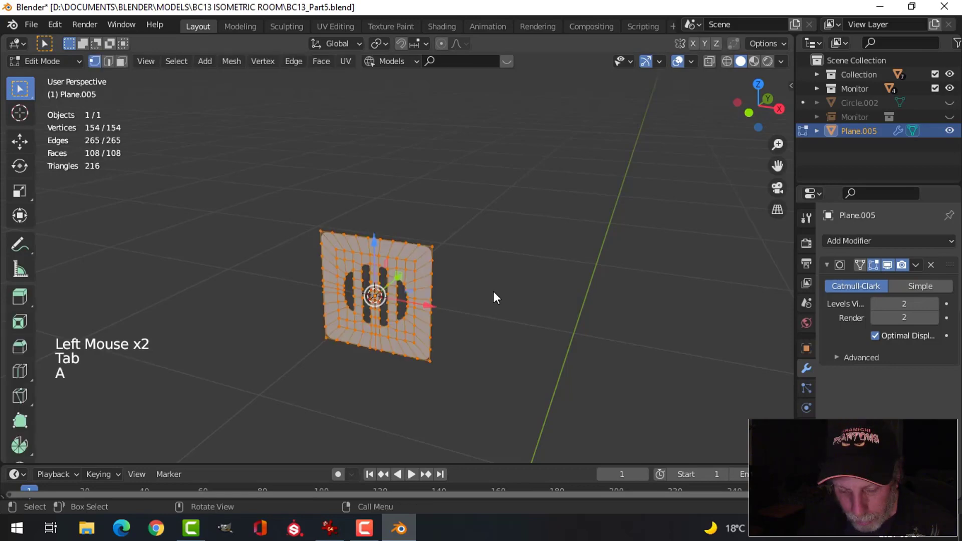
key(n)
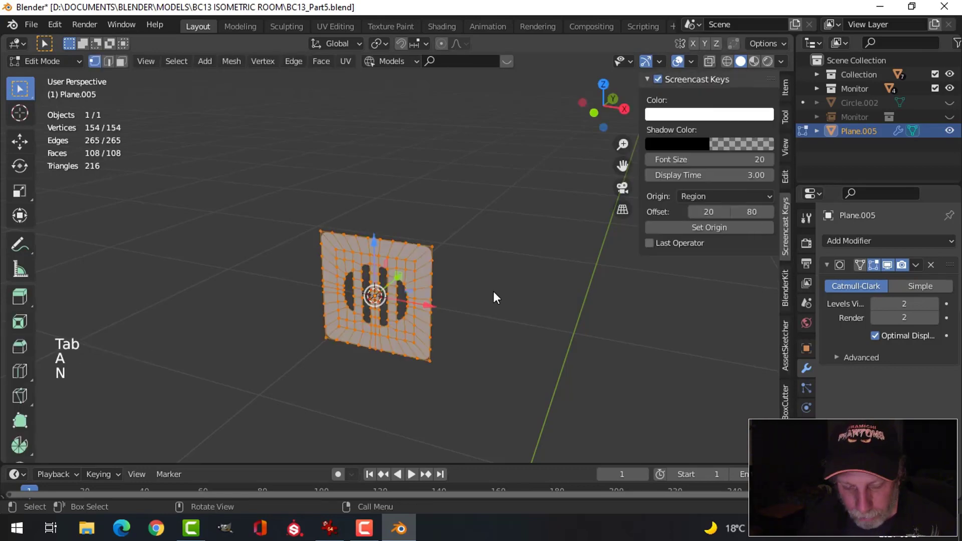
key(Escape)
key(m)
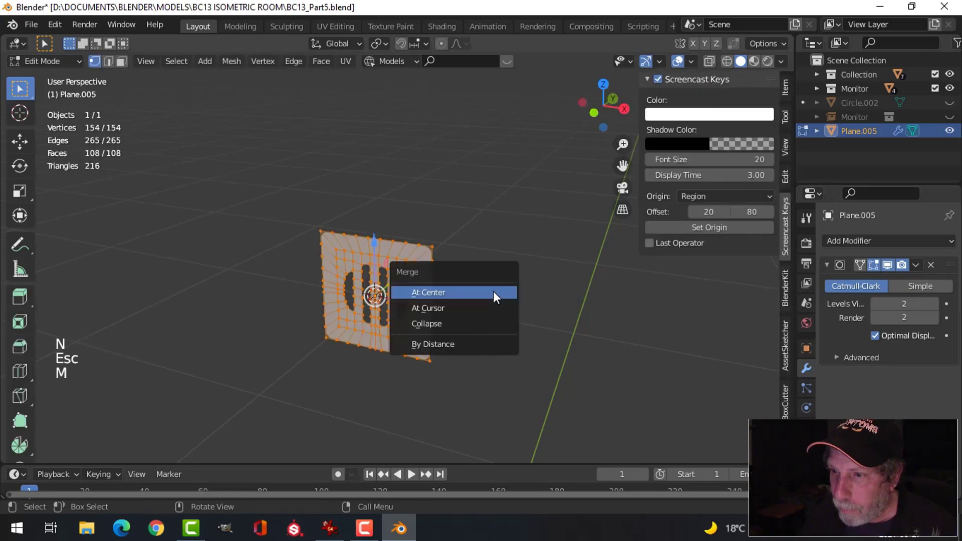
click(499, 343)
key(n)
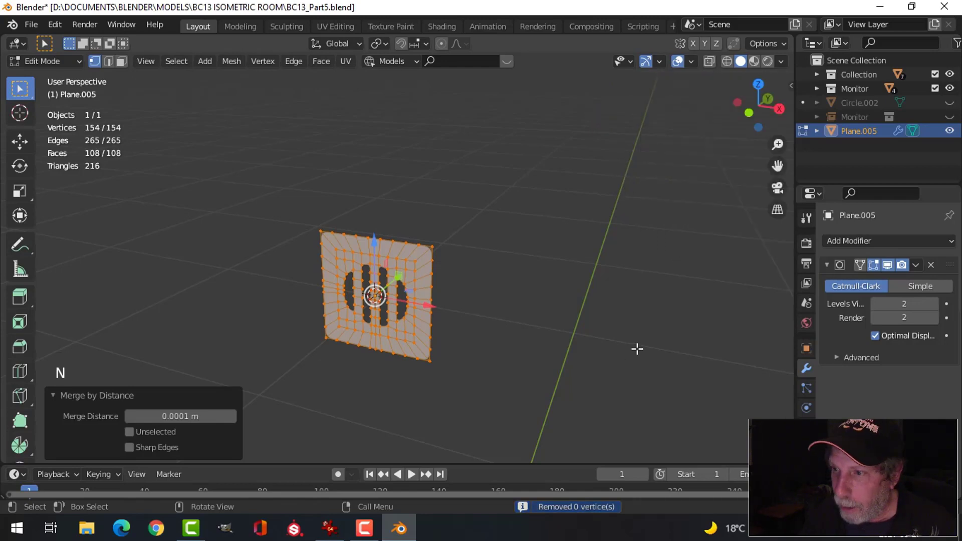
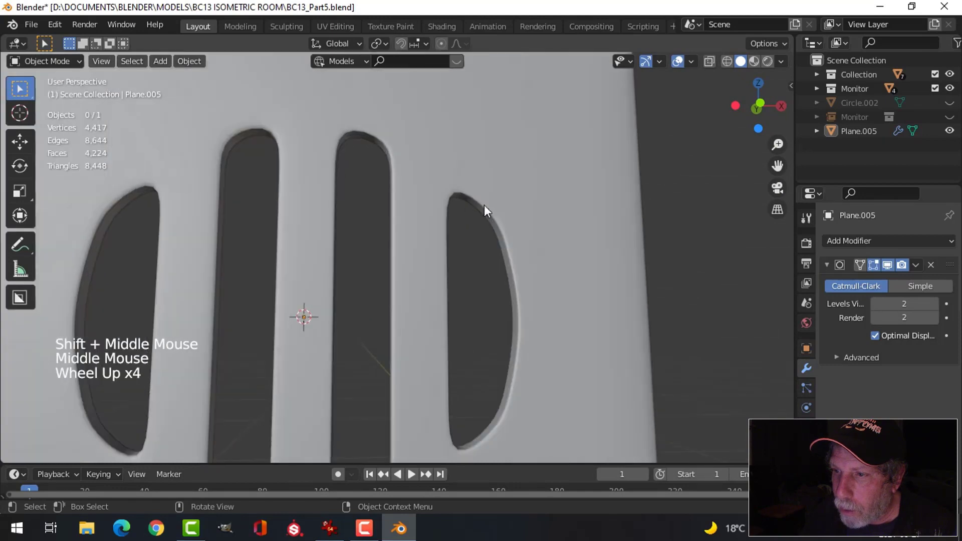
Examine the vent panel's four slots from the front and at an angle, in Object Mode and in Edit Mode
scroll(501, 218, down, 2)
click(495, 253)
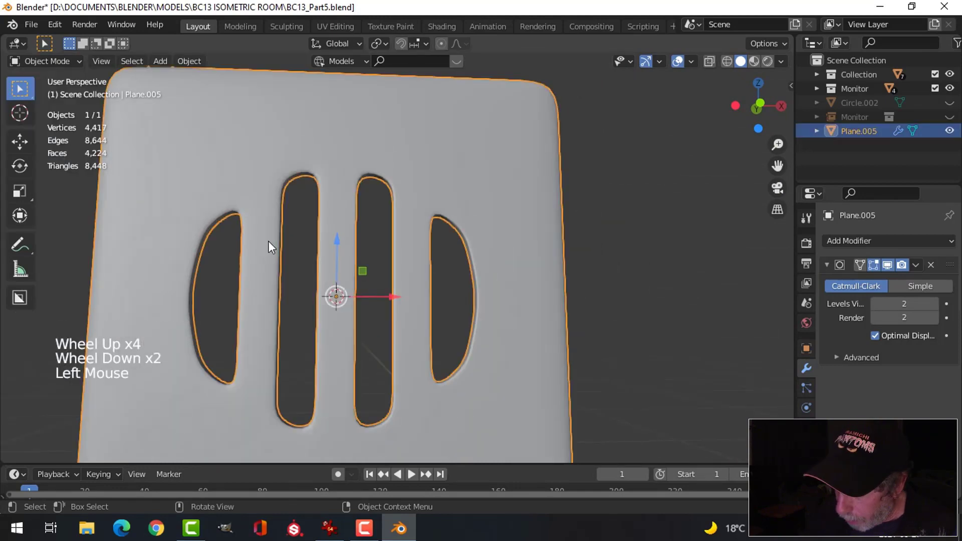
key(KP_1)
scroll(269, 241, up, 2)
shift+middle_drag(269, 242, 309, 233)
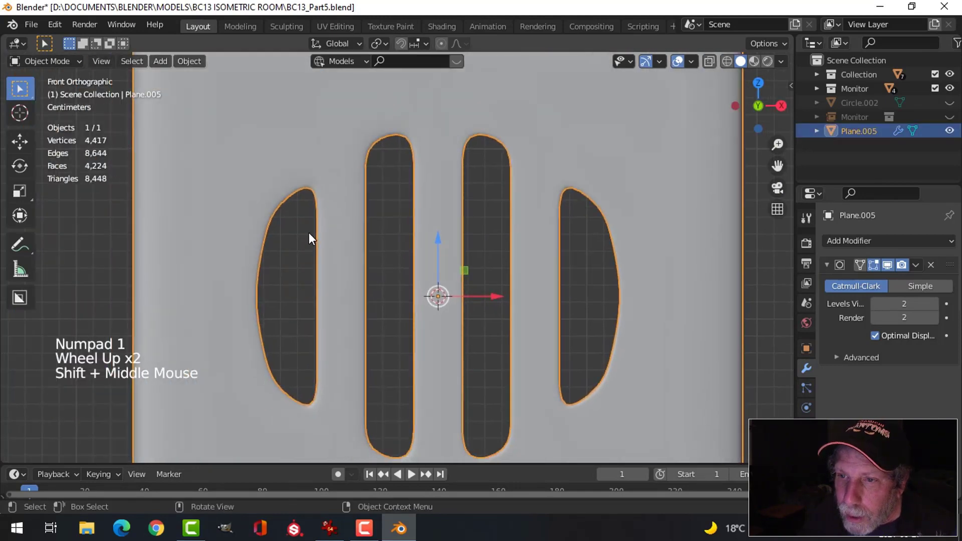
key(Tab)
scroll(304, 232, up, 2)
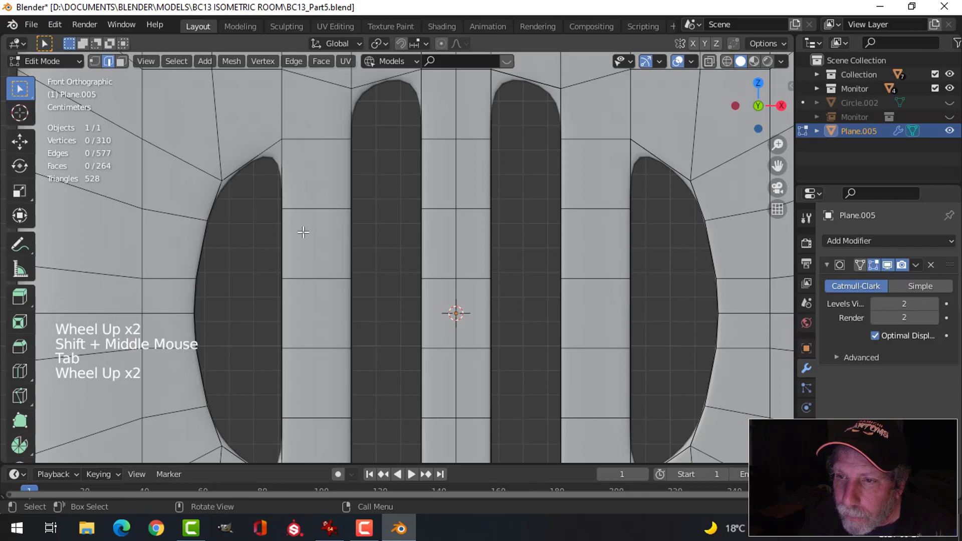
scroll(304, 232, down, 2)
middle_drag(303, 232, 347, 243)
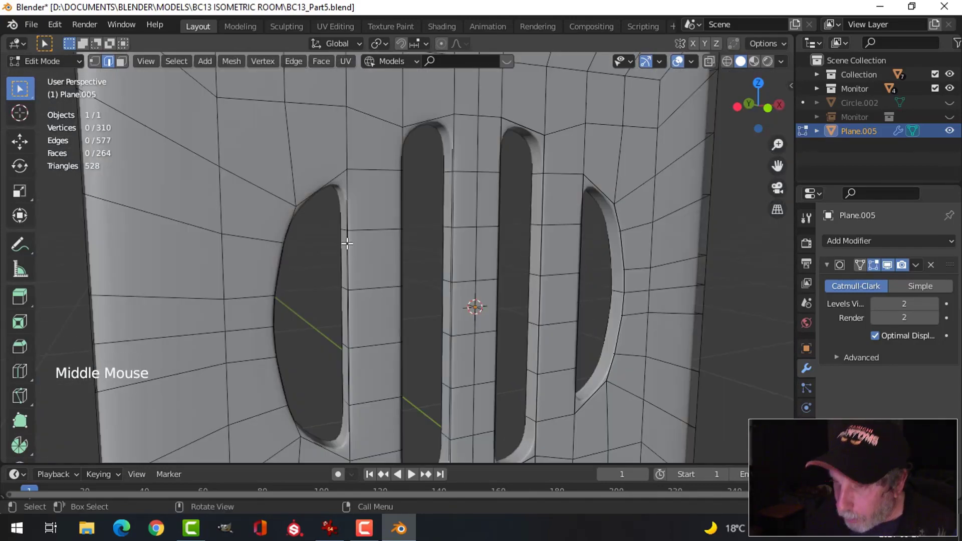
key(KP_1)
key(z)
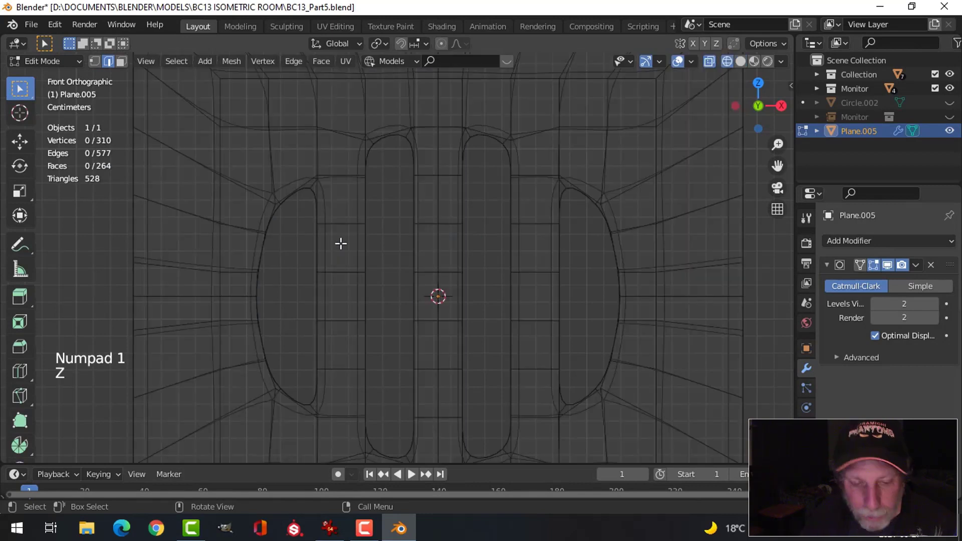
key(b)
drag(252, 178, 293, 216)
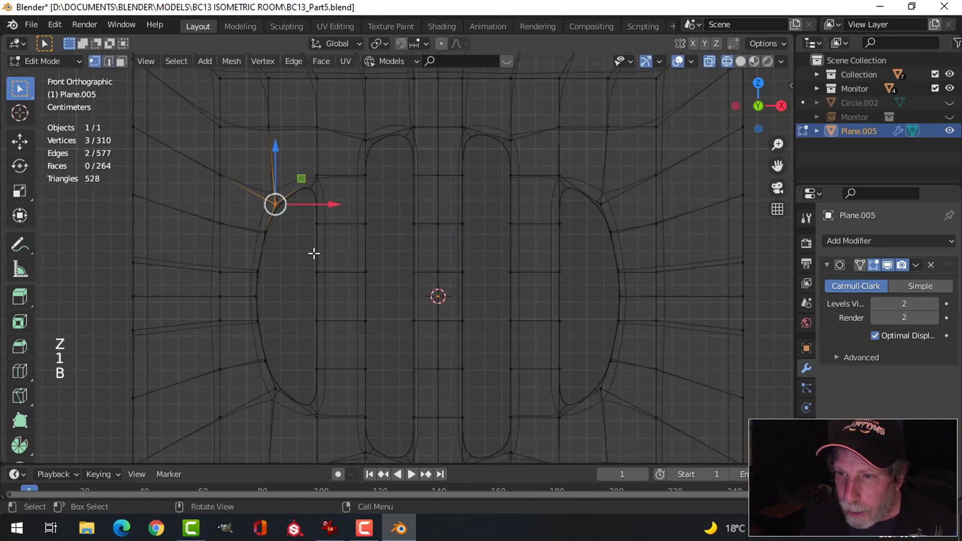
key(b)
drag(256, 375, 289, 407)
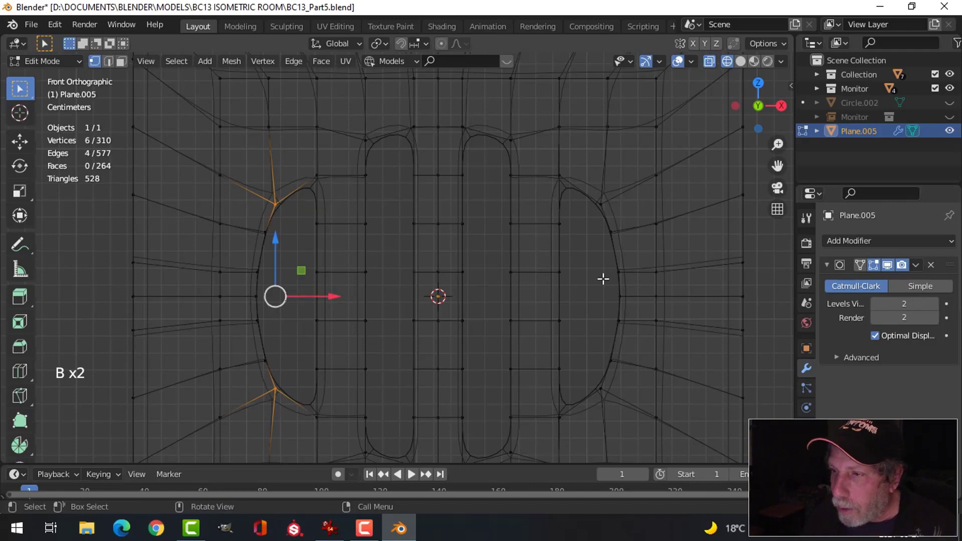
scroll(584, 313, down, 2)
key(alt+a)
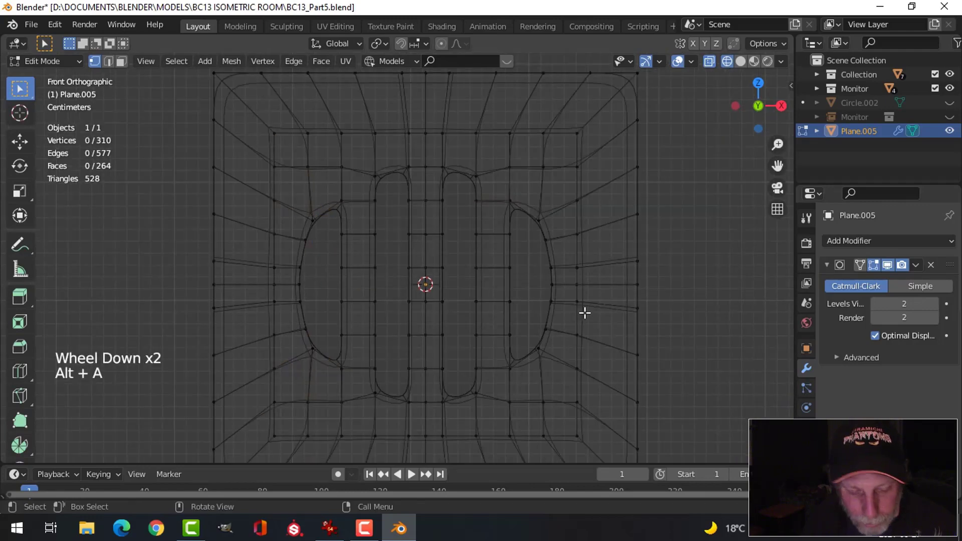
Return to solid shading in Object Mode, deselect the vent panel, and save the file
key(z)
key(Tab)
scroll(556, 314, down, 4)
key(alt+a)
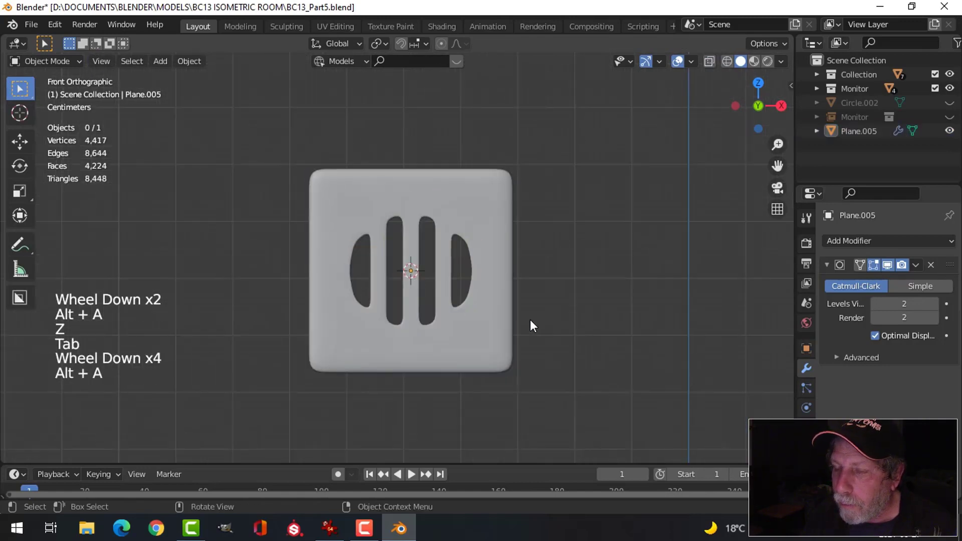
shift+middle_drag(529, 319, 524, 310)
mouse_move(524, 310)
middle_down()
mouse_move(518, 302)
mouse_move(522, 310)
middle_up()
scroll(531, 311, down, 2)
middle_drag(522, 310, 512, 309)
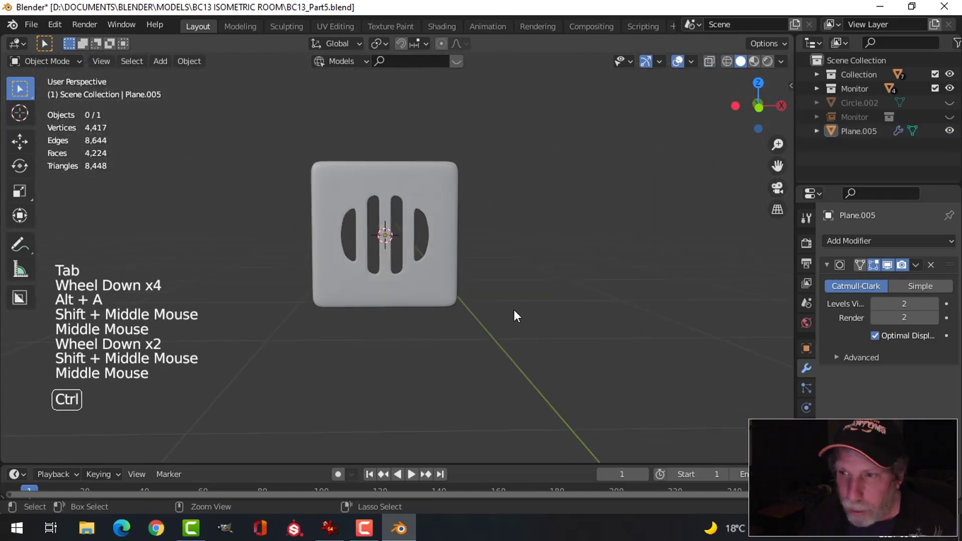
key(ctrl+s)
Add a mesh plane at the 3D cursor and rotate its geometry 90° about X in Edit Mode
key(shift+a)
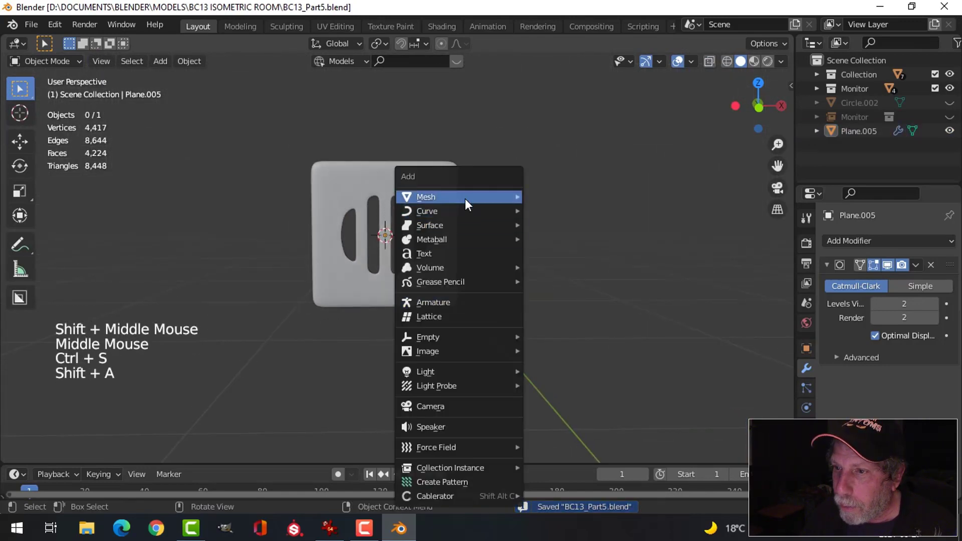
mouse_move(465, 197)
click(536, 197)
scroll(522, 250, down, 3)
key(Tab)
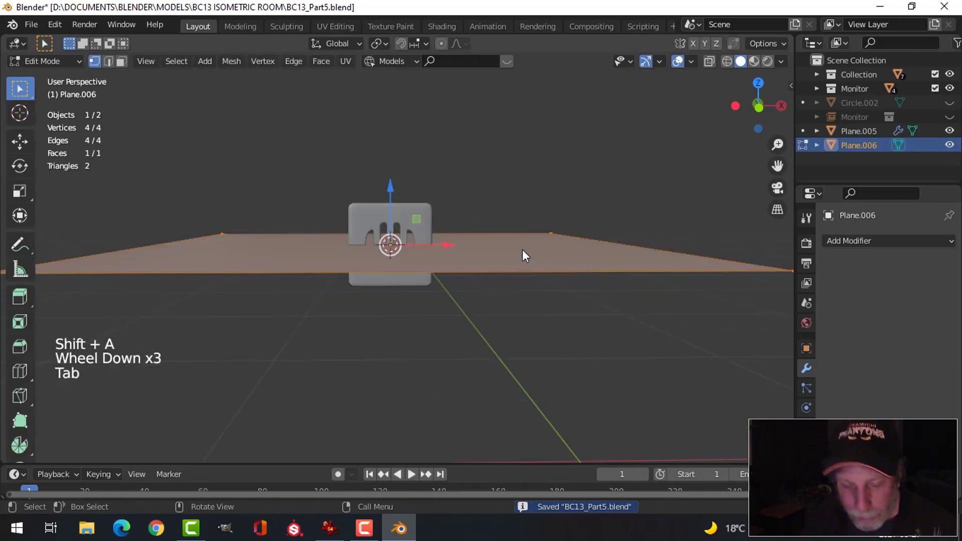
key(r)
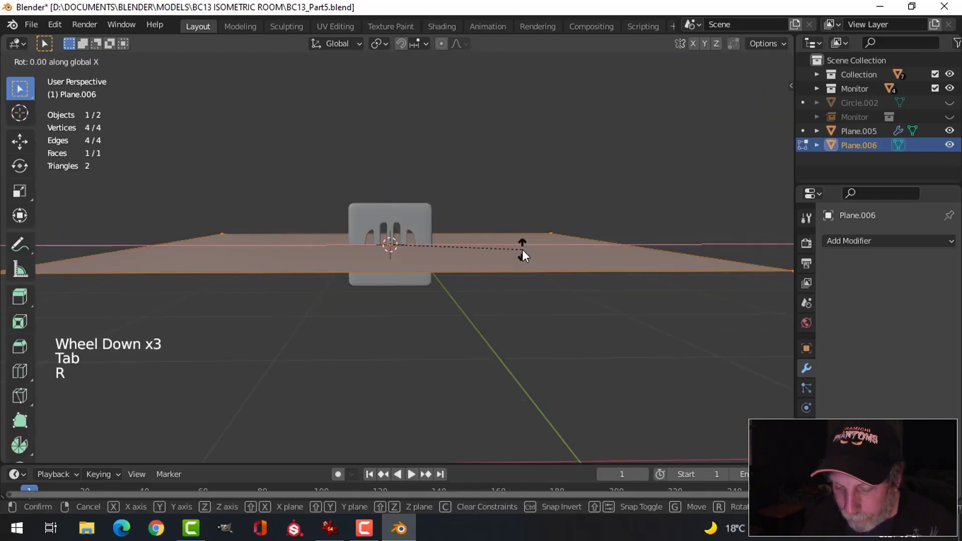
text(90)
key(Return)
Scale the plane to about 0.201 and move it about 0.01 m along Y relative to the vent panel
key(s)
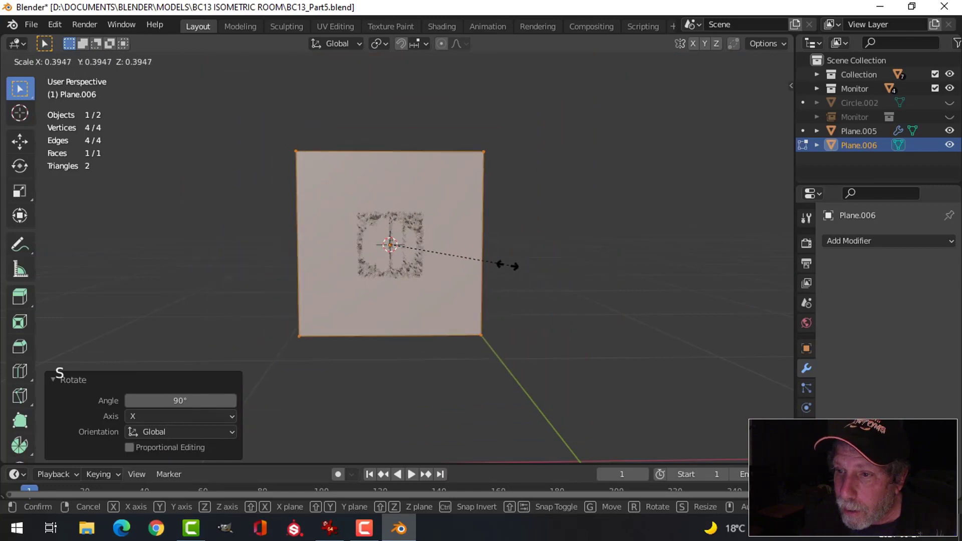
click(446, 264)
middle_drag(446, 264, 444, 239)
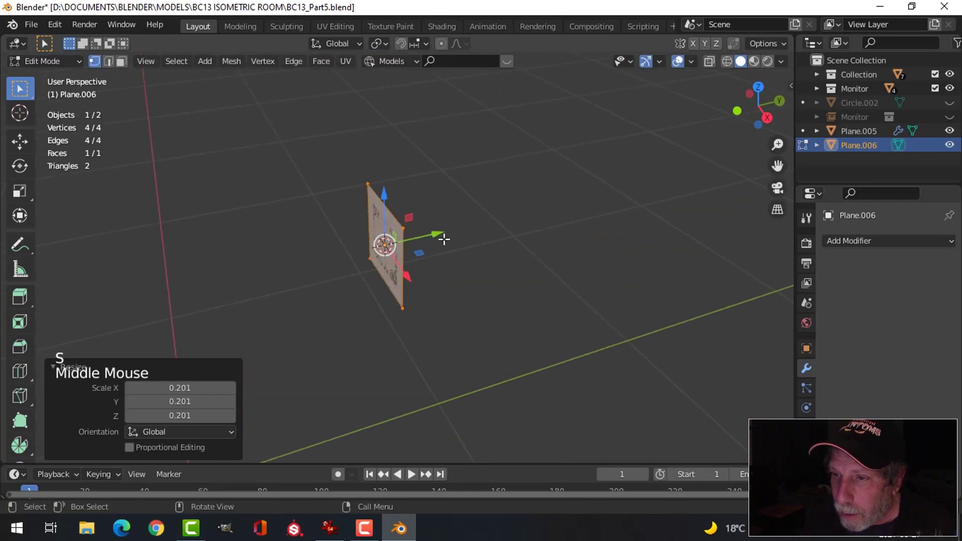
drag(443, 233, 459, 236)
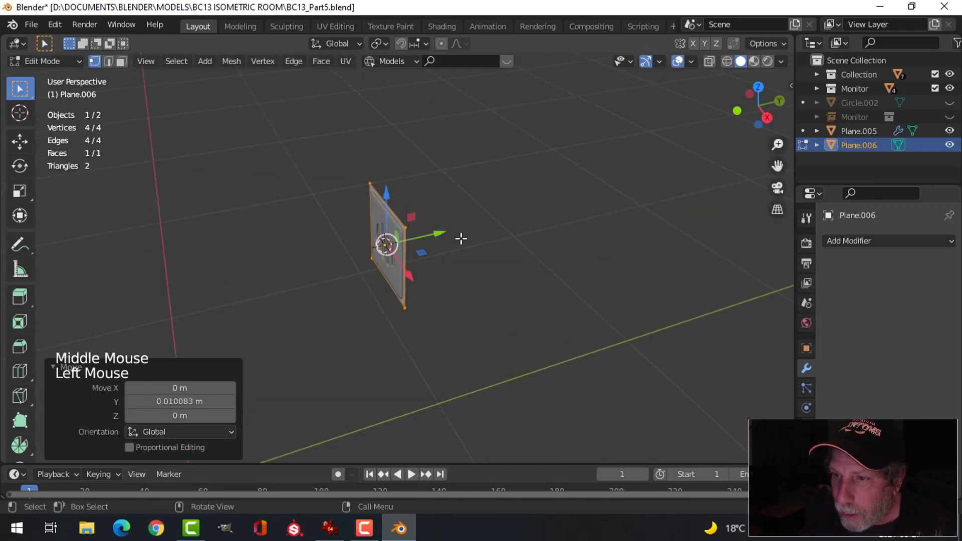
middle_drag(459, 235, 521, 284)
Compare with the wall vent in the IrfanView reference image and scale the plane by about 1.252 in Blender
click(321, 534)
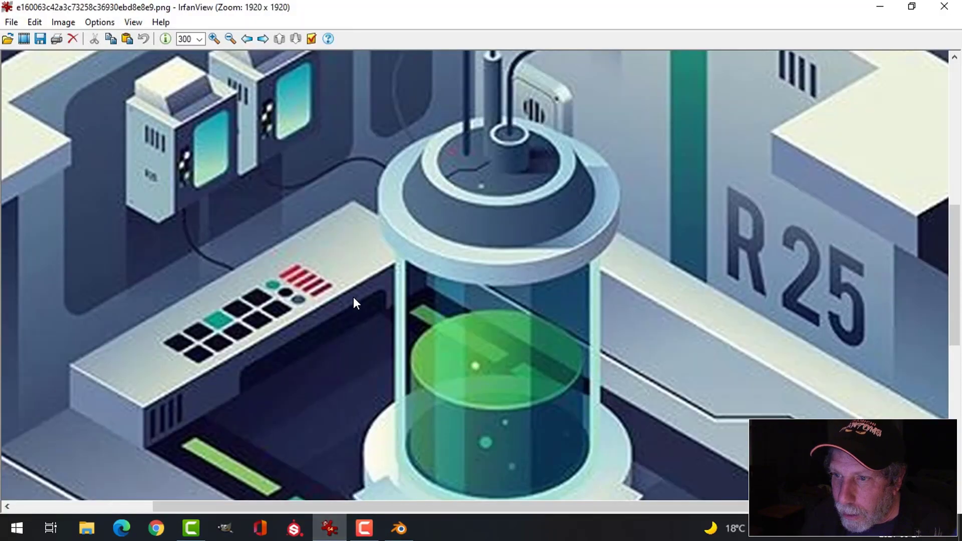
click(398, 529)
scroll(451, 305, up, 2)
middle_click(473, 301)
key(s)
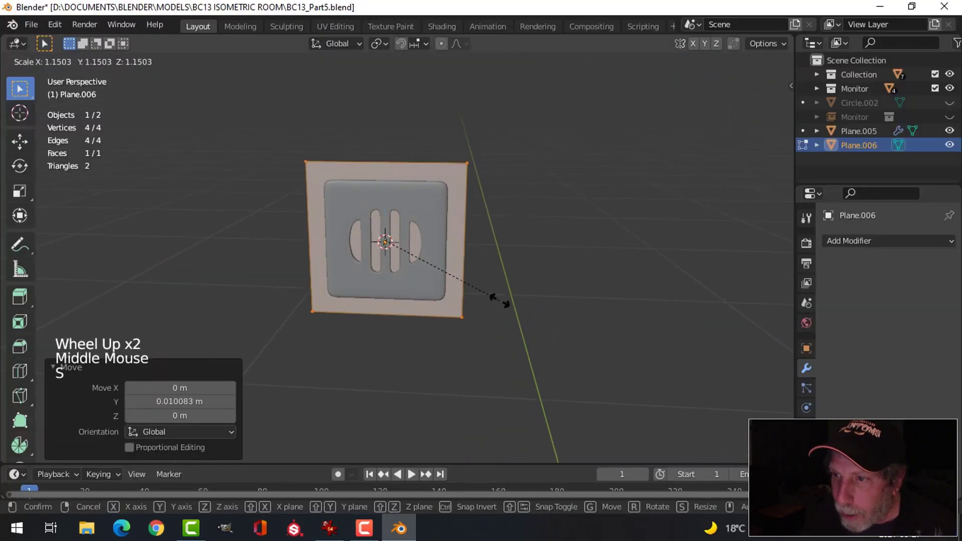
click(511, 300)
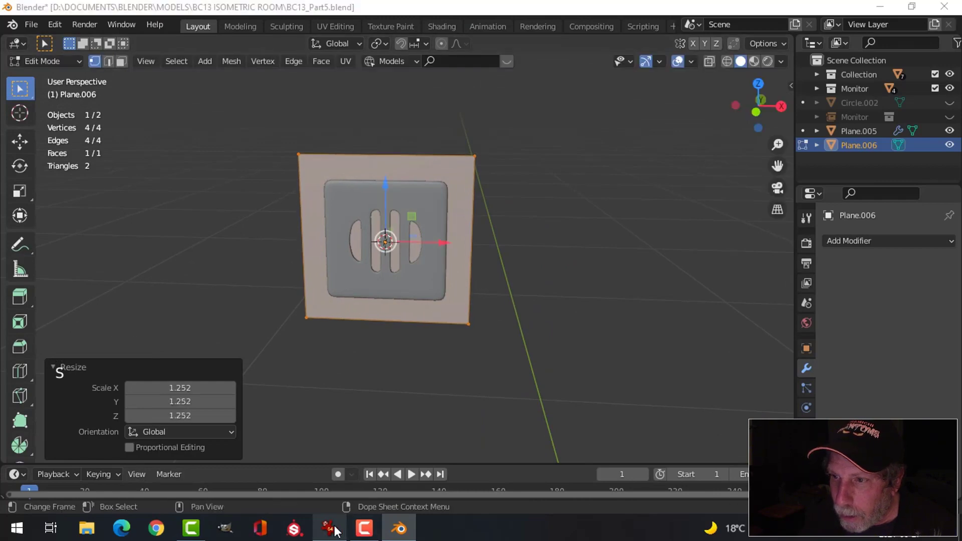
click(329, 528)
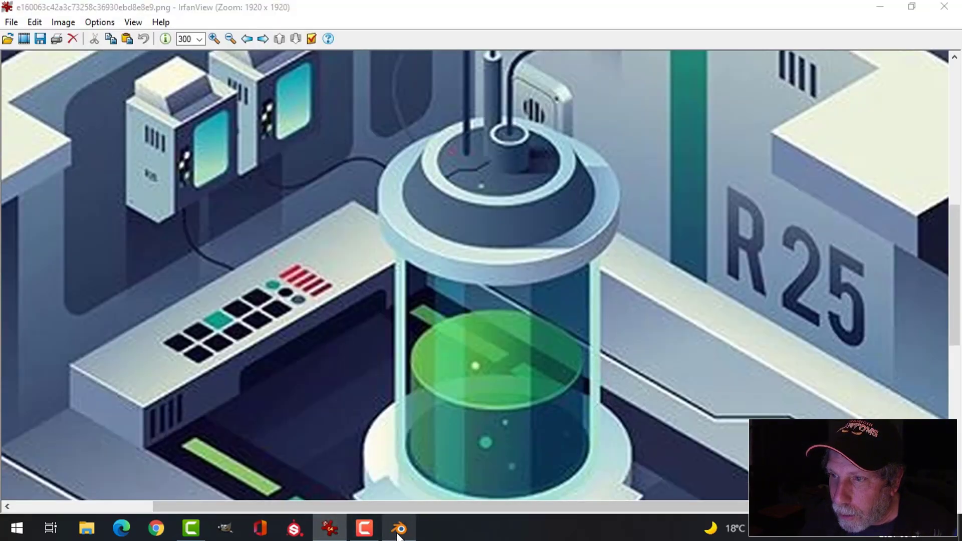
click(399, 529)
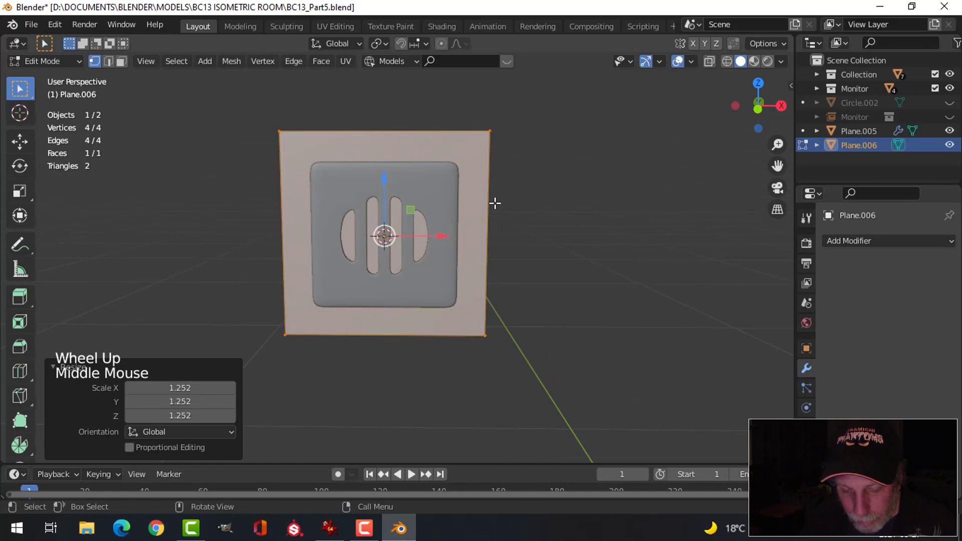
Inset the plane's face by about 0.07 m to match the vent panel's outline and delete the inner face
key(i)
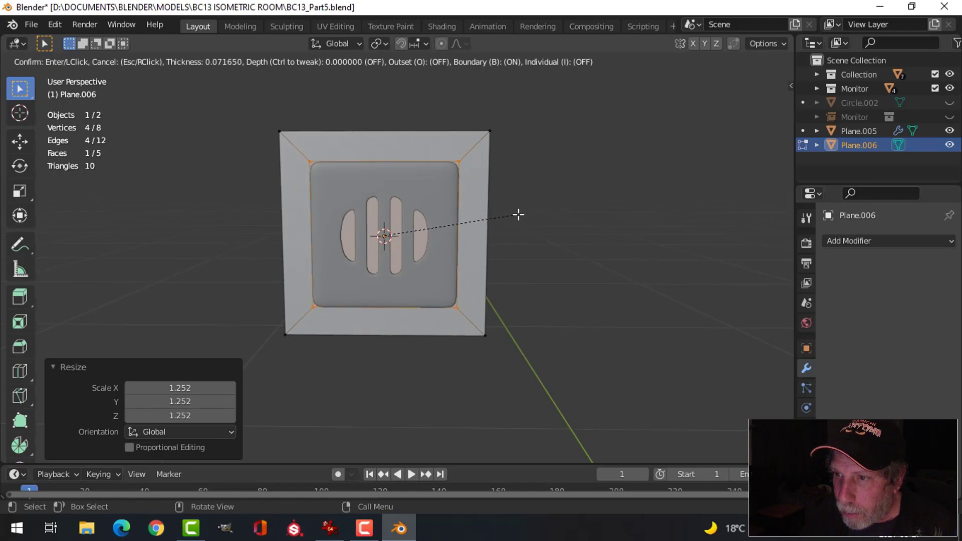
click(518, 214)
key(x)
click(521, 195)
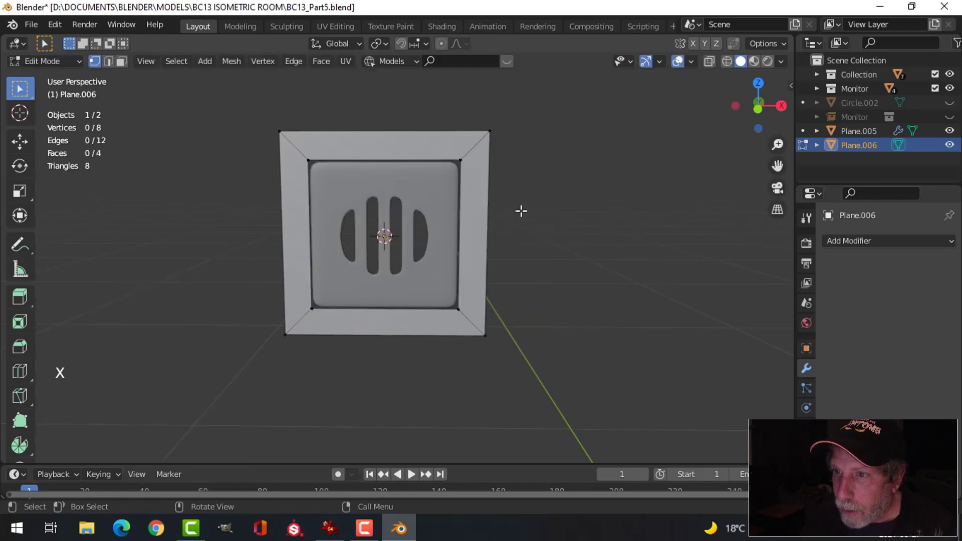
Extrude the frame's outer edge loop about 0.053 m backward along Y
middle_drag(521, 208, 443, 237)
scroll(512, 206, up, 2)
scroll(517, 183, down, 2)
key(2)
alt+shift+click(451, 137)
key(e)
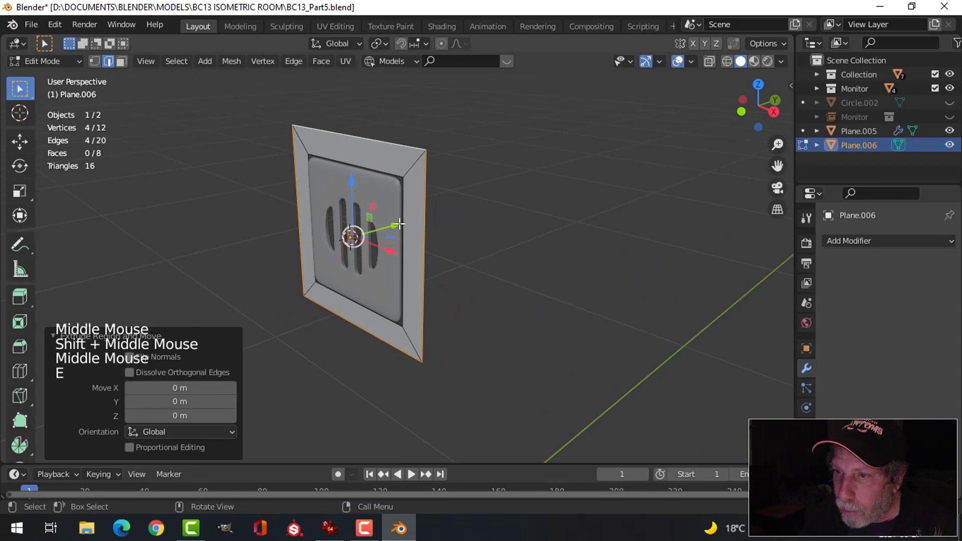
drag(399, 224, 420, 220)
middle_drag(526, 228, 541, 227)
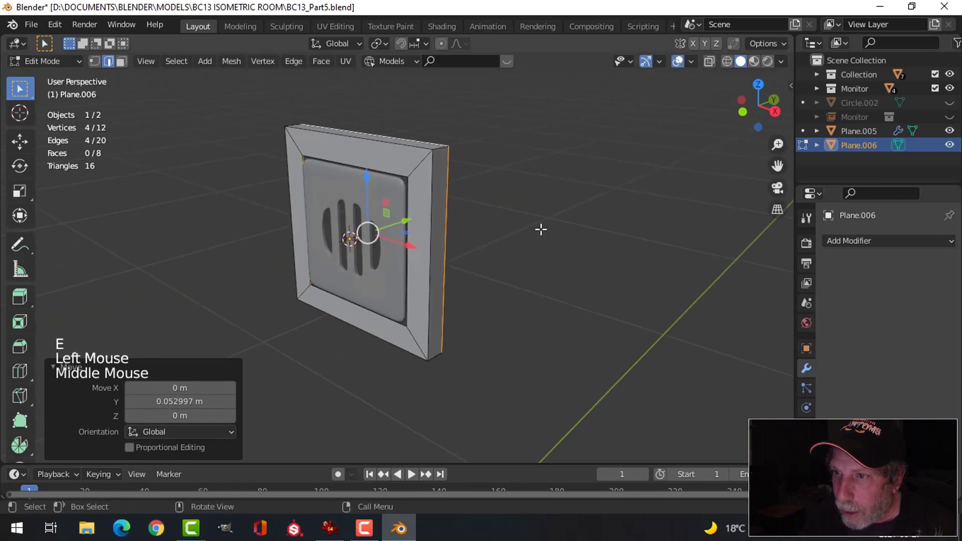
Scale the extruded outer back edge loop by about 1.062 to flare the frame's sides, and deselect it
key(s)
click(550, 225)
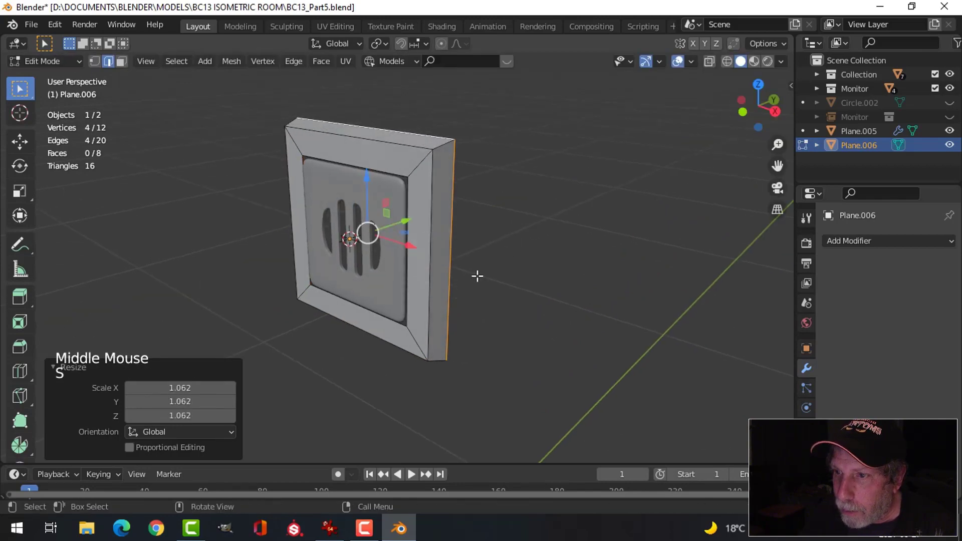
middle_drag(476, 275, 430, 215)
scroll(478, 228, up, 2)
key(alt+a)
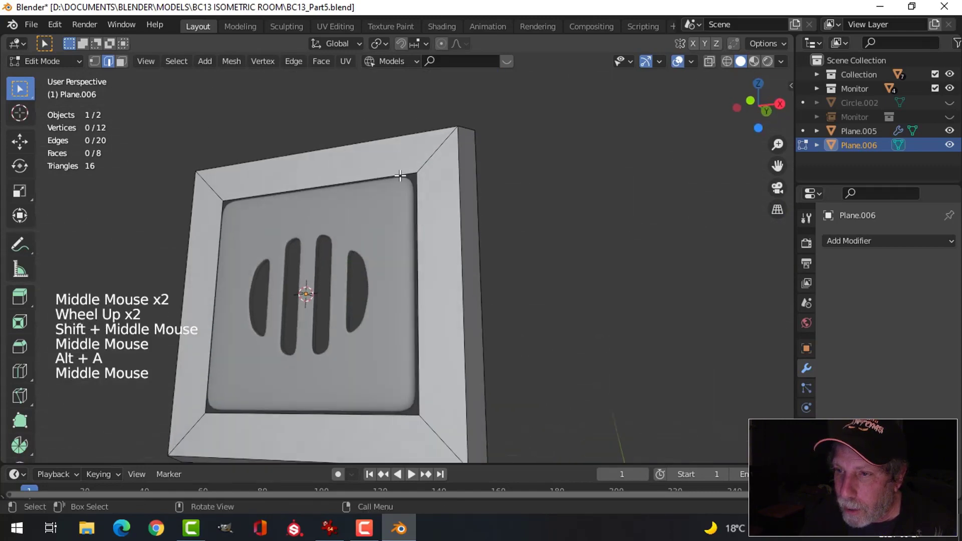
Extrude the frame's inner edge loop a short way backward along Y to form the opening's inner walls
alt+shift+click(401, 179)
middle_drag(400, 179, 397, 274)
key(e)
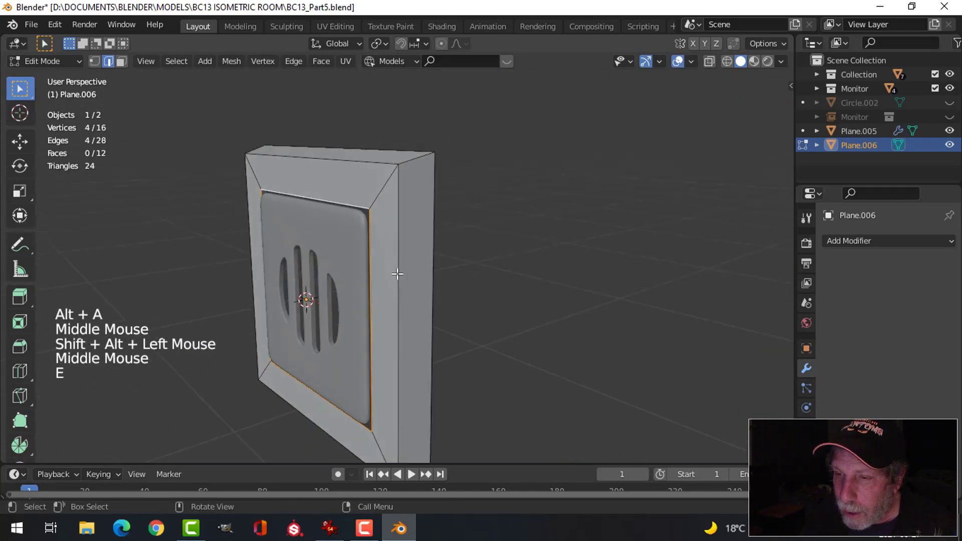
drag(355, 290, 370, 284)
middle_drag(370, 284, 516, 243)
Grow the selection to the frame's inner wall faces, scale them slightly to fit around the vent panel, and deselect
key(ctrl+KP_Add)
scroll(457, 211, up, 3)
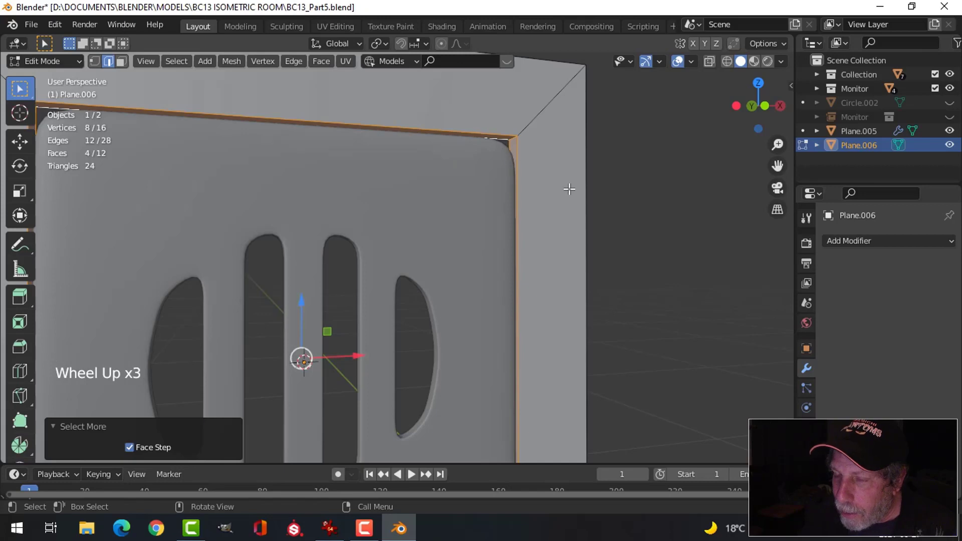
scroll(587, 225, down, 1)
middle_drag(588, 225, 463, 264)
key(s)
click(627, 222)
key(alt+a)
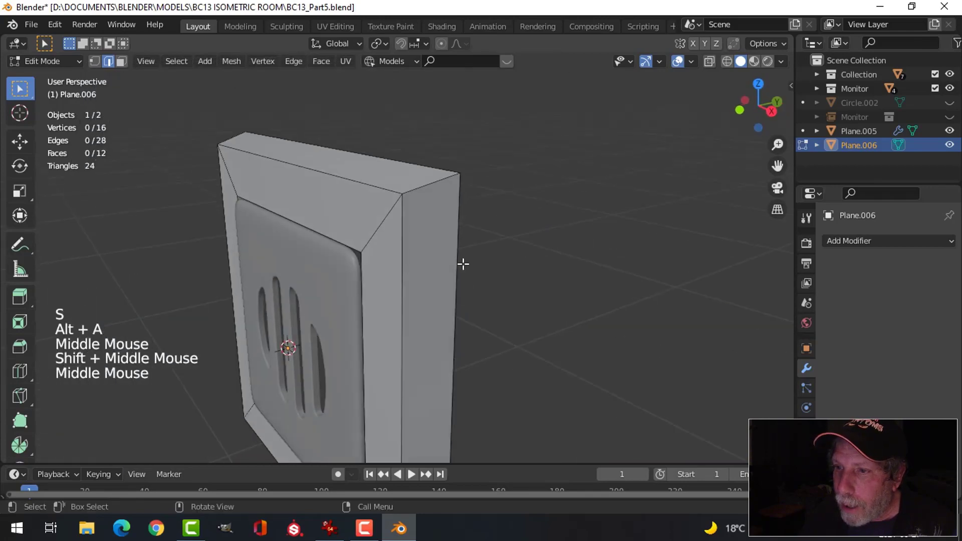
Bevel the edge loops running across the frame's four corners by 0.0148 m with 4 segments
alt+shift+click(426, 186)
scroll(424, 262, down, 1)
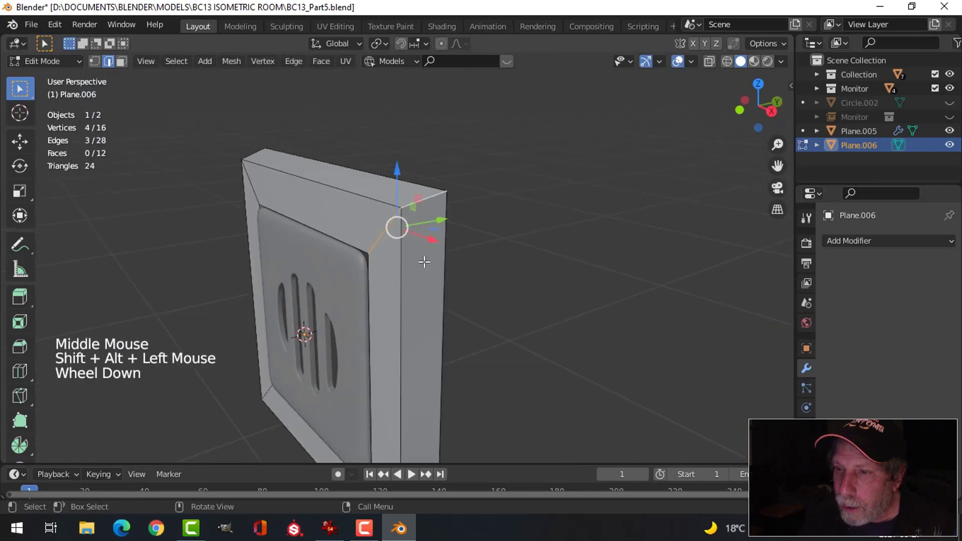
middle_drag(465, 258, 272, 266)
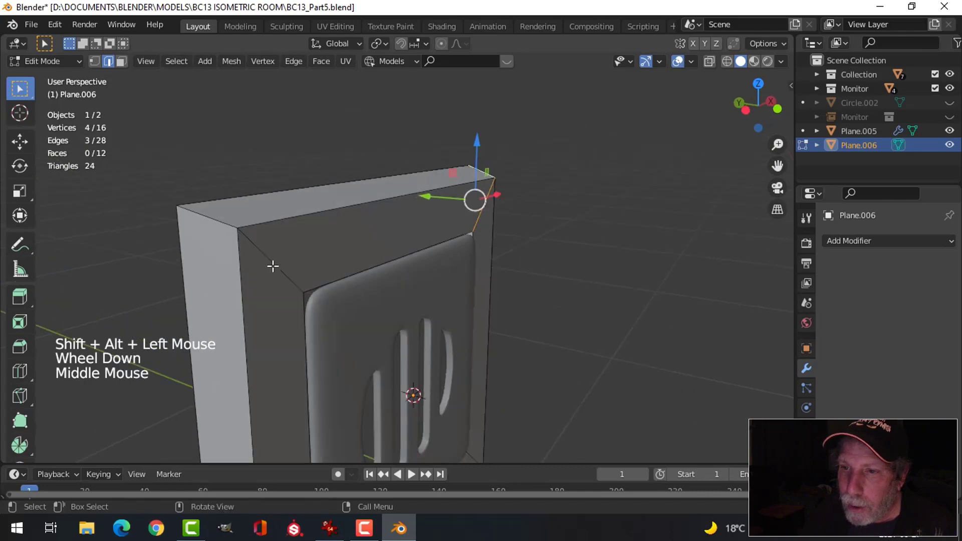
alt+shift+click(220, 226)
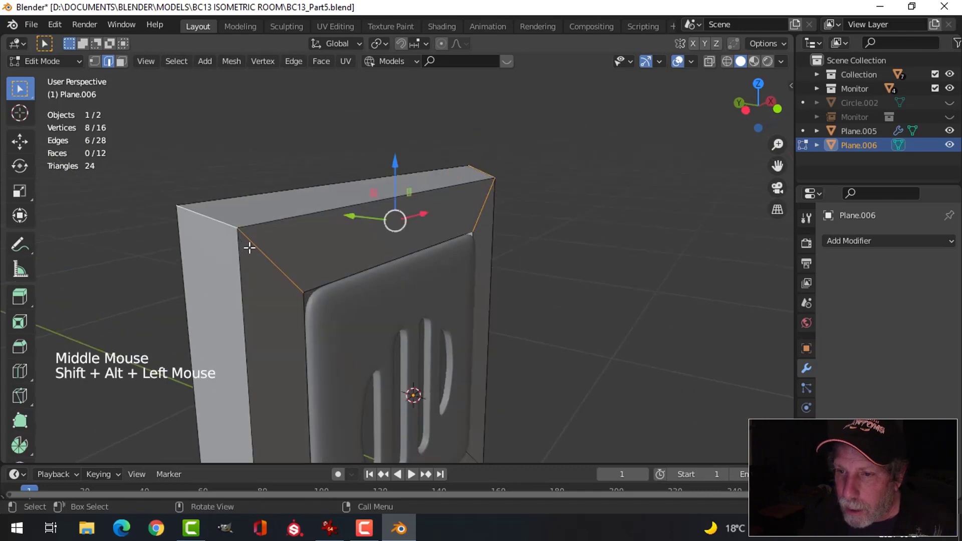
middle_drag(299, 328, 338, 142)
scroll(290, 318, down, 2)
middle_drag(355, 260, 297, 225)
alt+shift+click(294, 252)
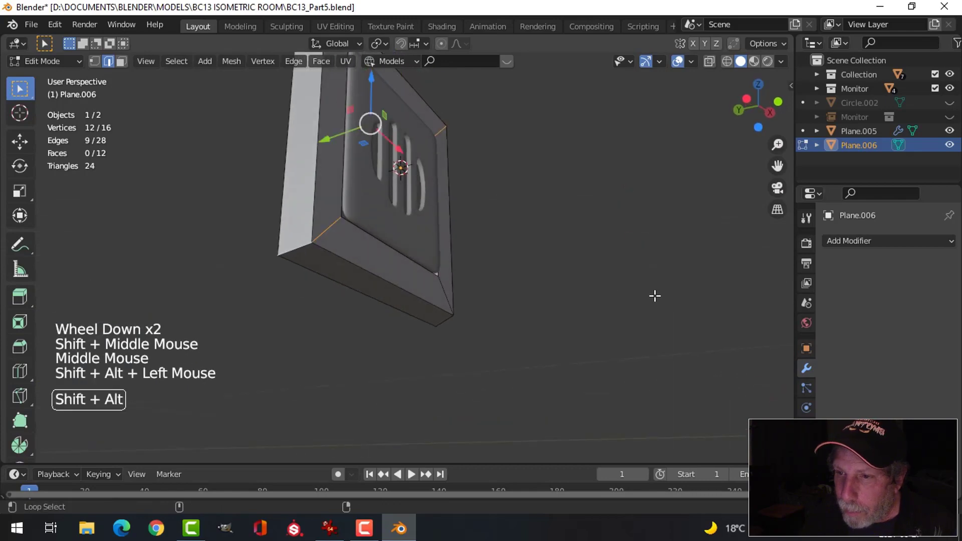
middle_drag(655, 295, 536, 351)
alt+shift+click(507, 315)
middle_drag(536, 351, 546, 330)
scroll(547, 329, up, 1)
key(ctrl+b)
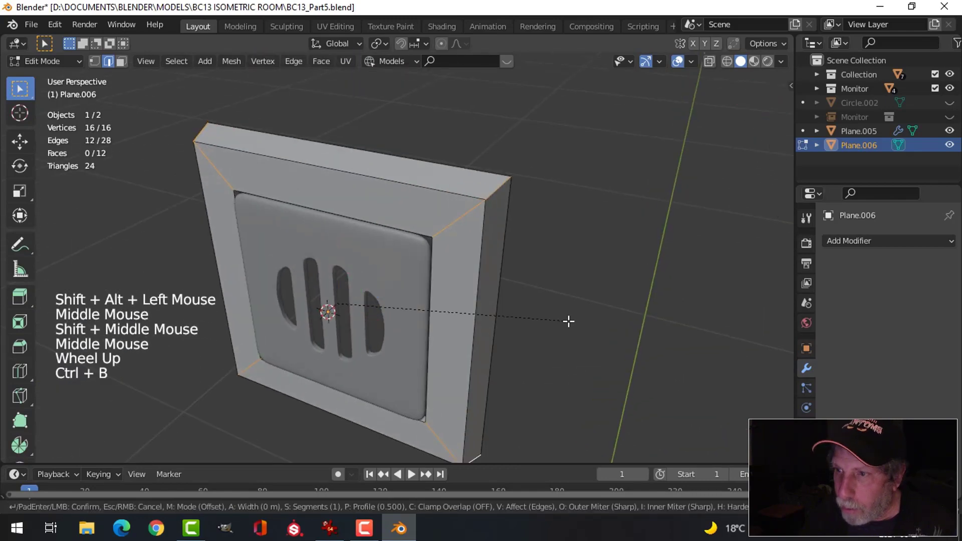
click(658, 319)
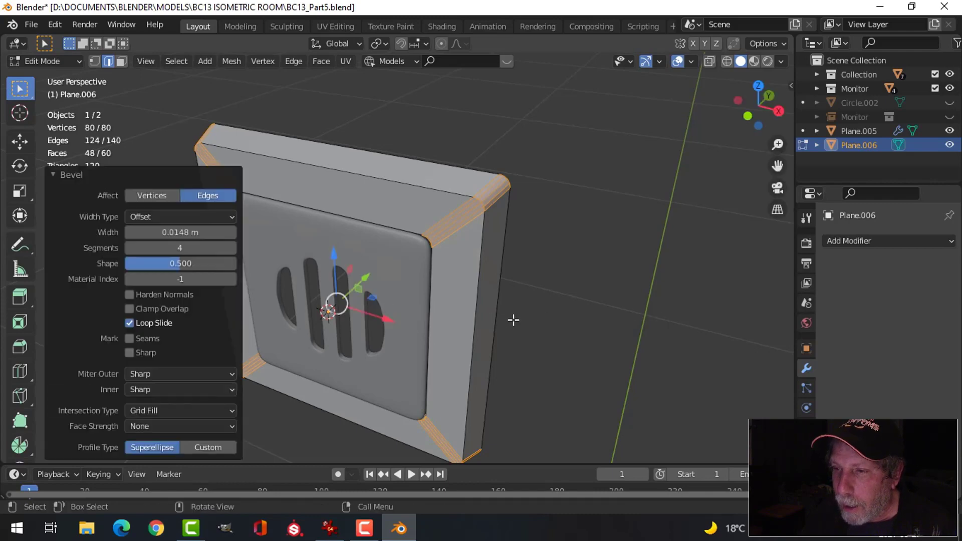
Bevel the frame's outer and inner front edge loops by about 0.003 m with 4 segments
key(alt+a)
alt+shift+click(480, 207)
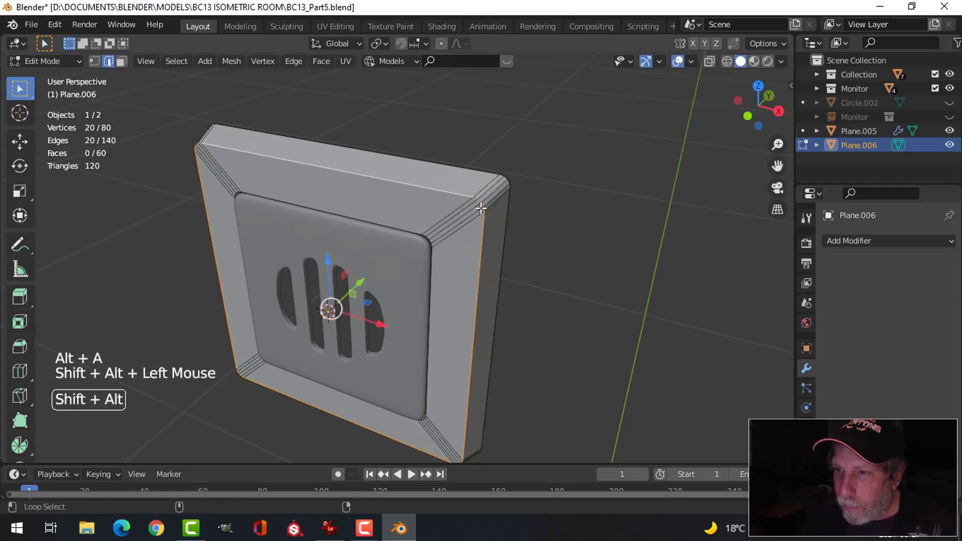
scroll(499, 273, up, 2)
middle_drag(499, 273, 537, 301)
key(ctrl+b)
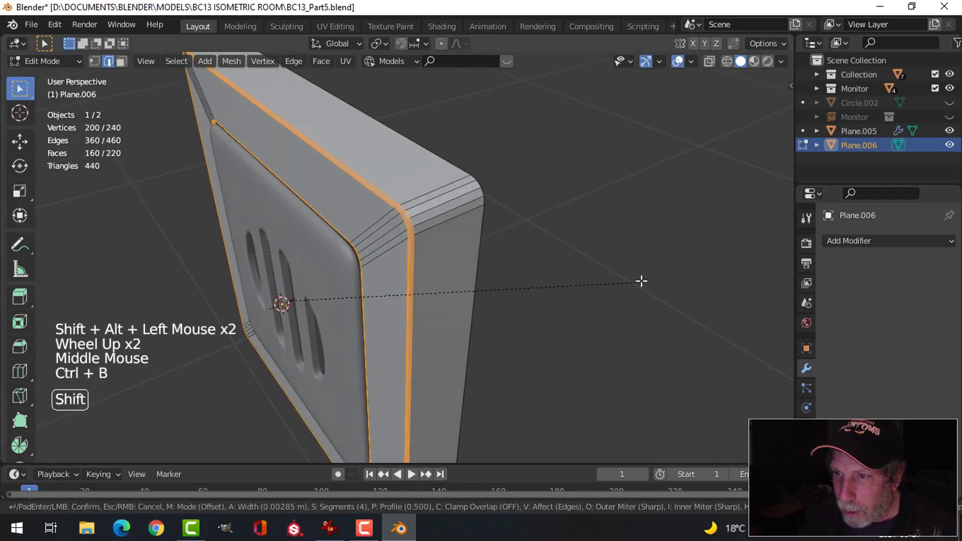
click(653, 276)
Leave mesh editing, shade the frame smooth, and deselect it
key(Tab)
middle_drag(456, 318, 430, 313)
right_click(503, 178)
click(502, 179)
scroll(500, 290, down, 3)
key(alt+a)
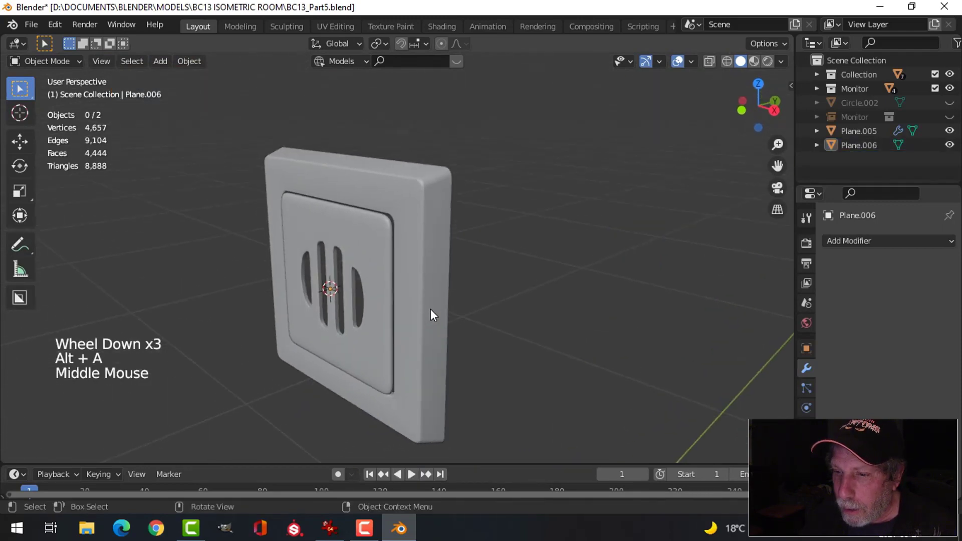
Check the vent in the reference image, scale the frame's whole mesh by about 0.99 to tighten it around the panel, and deselect it
key(alt+Tab)
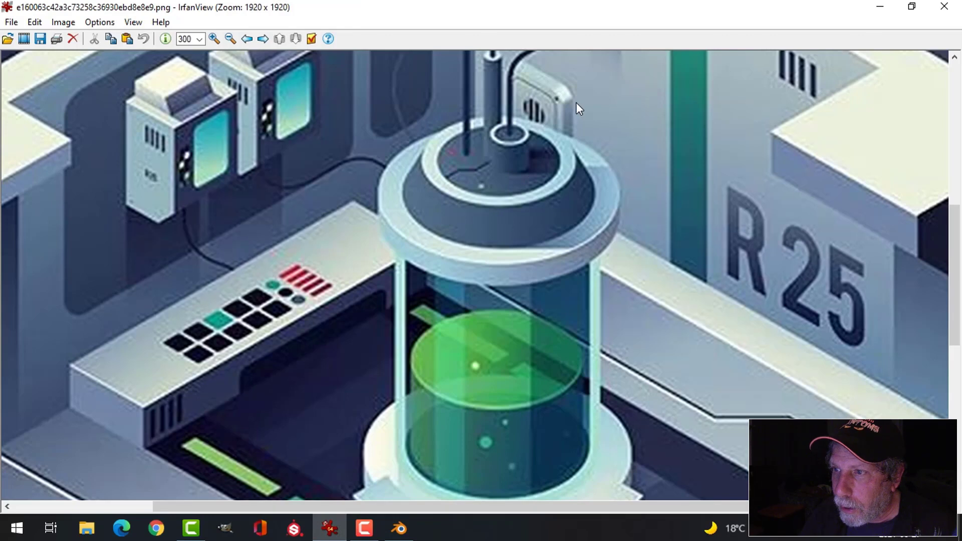
click(399, 527)
middle_drag(446, 269, 588, 206)
scroll(518, 217, up, 2)
click(539, 208)
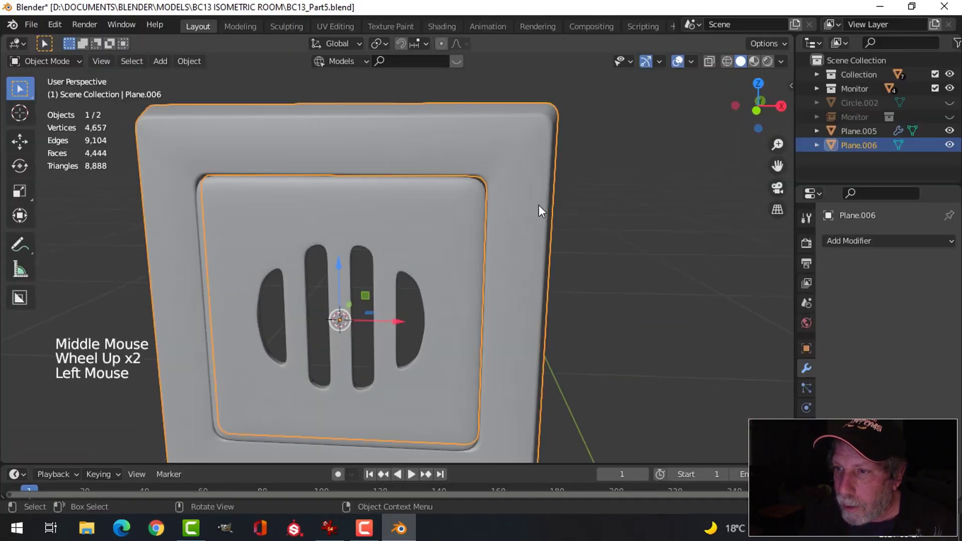
key(Tab)
key(a)
middle_drag(573, 238, 597, 236)
key(s)
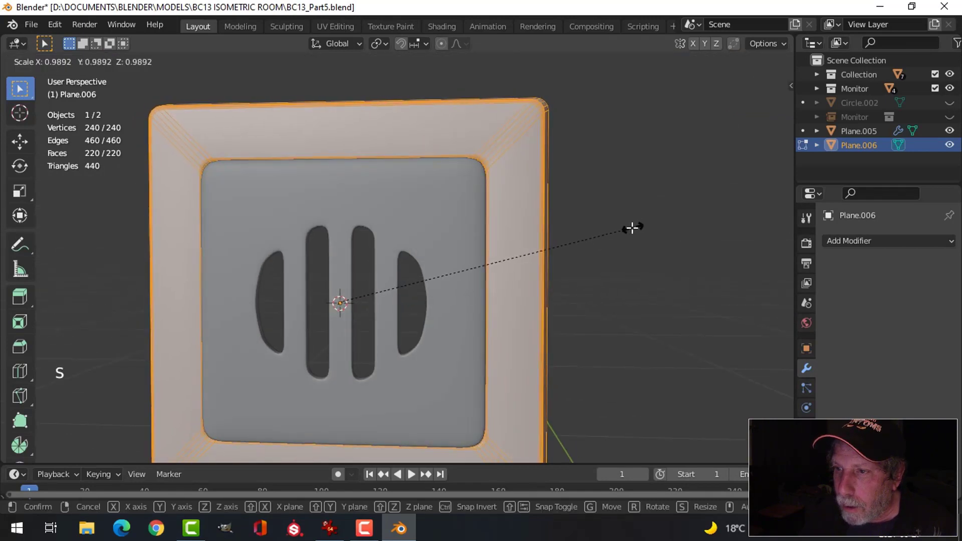
click(629, 226)
key(alt+a)
key(Tab)
key(alt+a)
scroll(608, 230, down, 3)
Shift the frame slightly along Y relative to the slotted panel, and deselect it
middle_drag(607, 230, 468, 322)
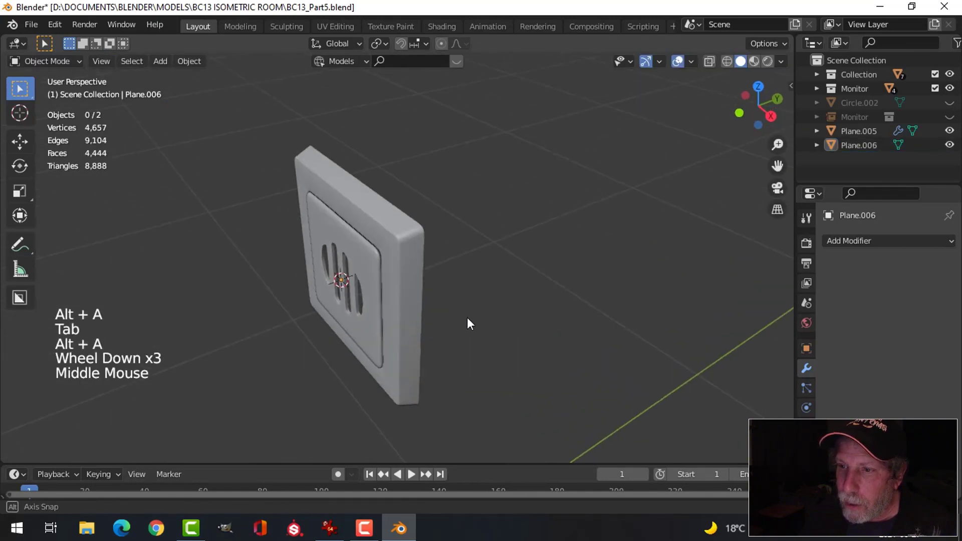
click(473, 306)
middle_drag(489, 273, 433, 280)
scroll(401, 273, up, 2)
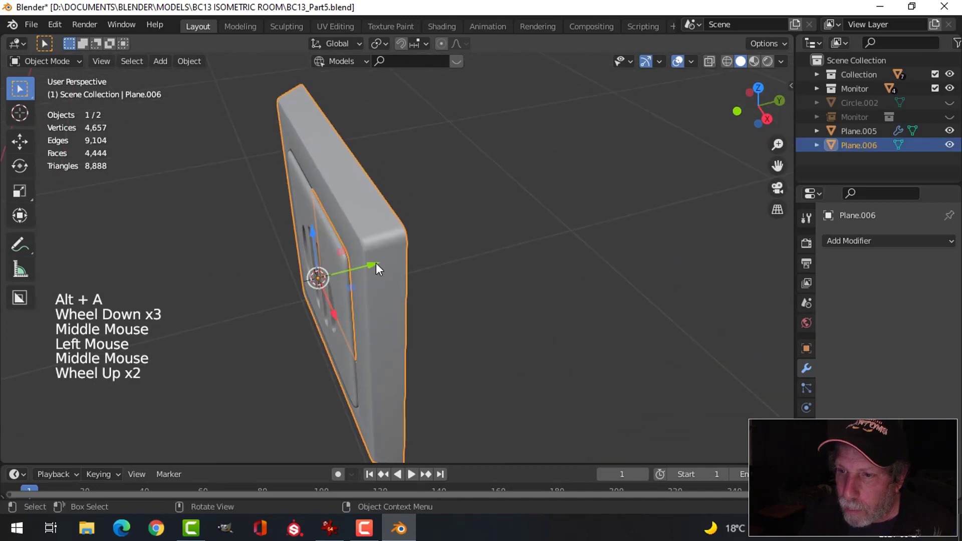
drag(375, 263, 386, 291)
key(alt+a)
middle_drag(388, 297, 462, 215)
scroll(495, 257, down, 2)
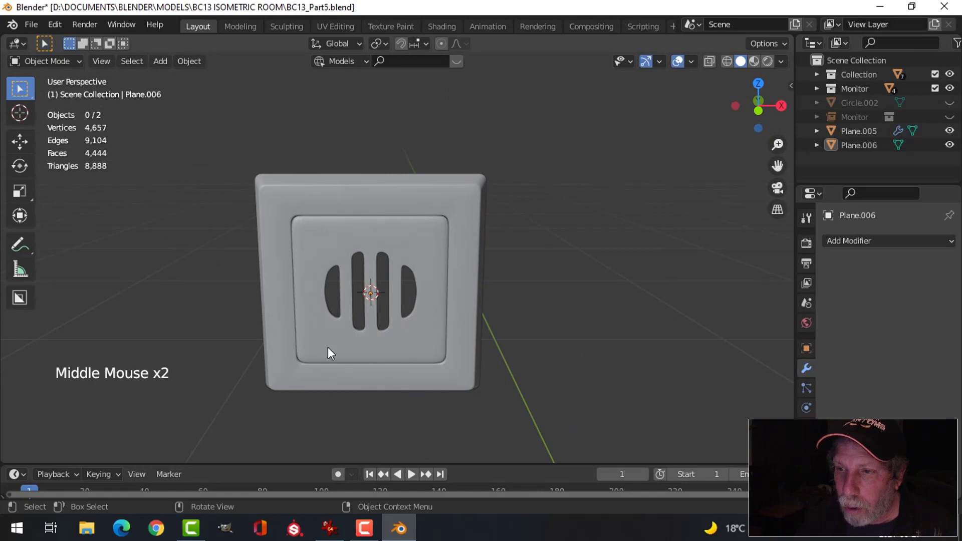
Add a cylinder at the vent's centre and scale its mesh to 0.040
middle_drag(327, 348, 496, 293)
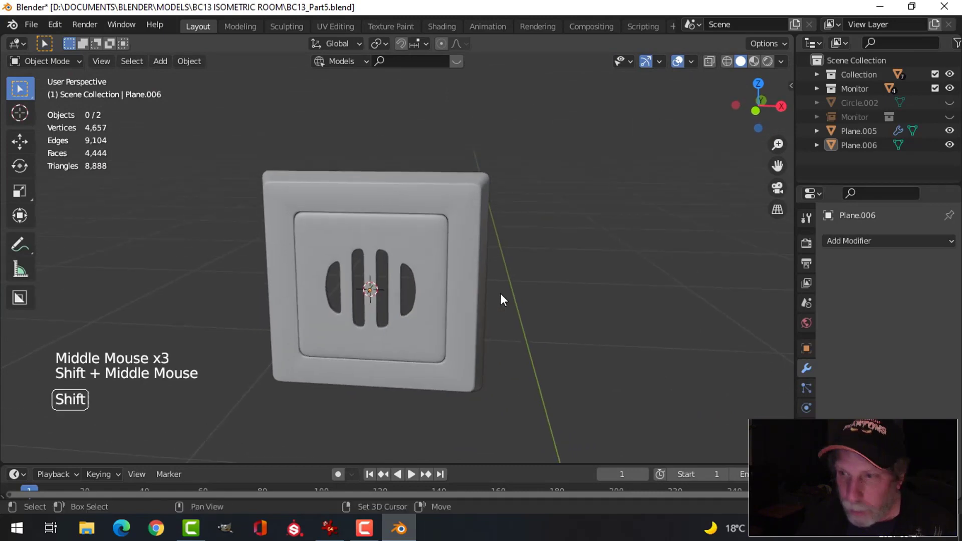
key(shift+a)
mouse_move(471, 198)
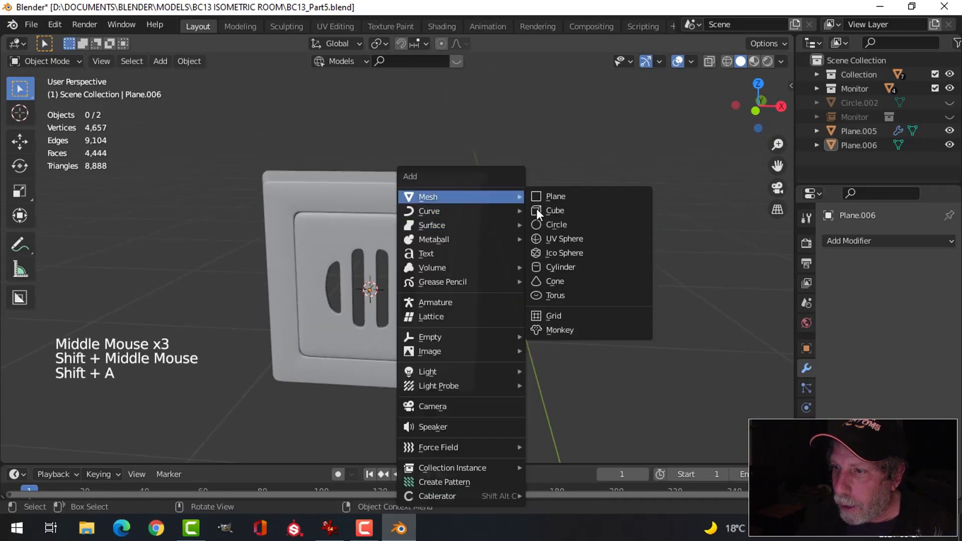
click(561, 267)
scroll(488, 296, down, 3)
key(Tab)
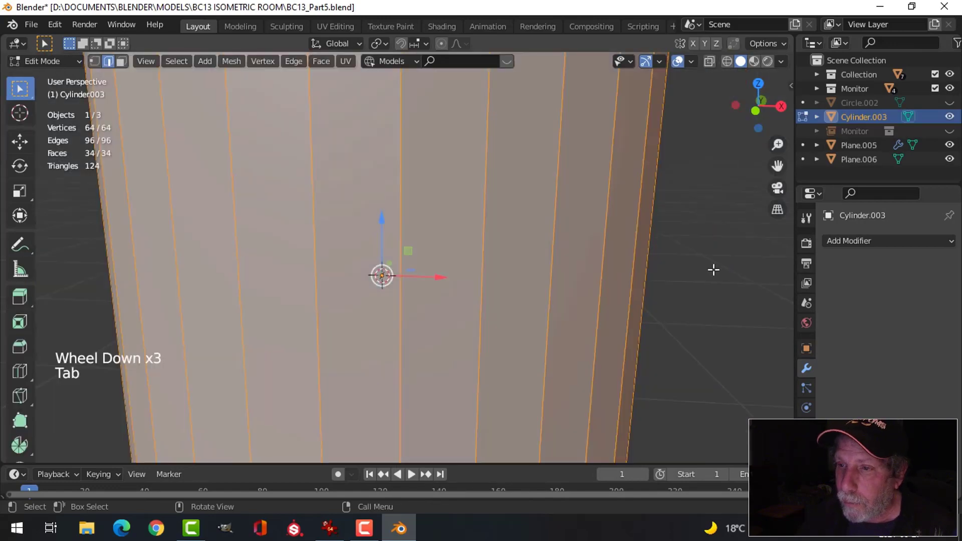
key(s)
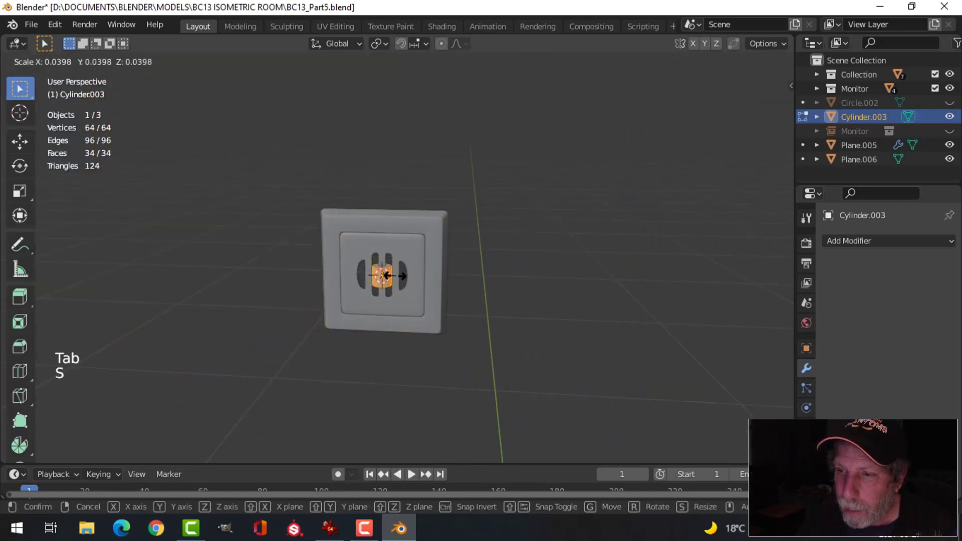
click(387, 275)
middle_drag(476, 272, 401, 285)
scroll(414, 279, up, 3)
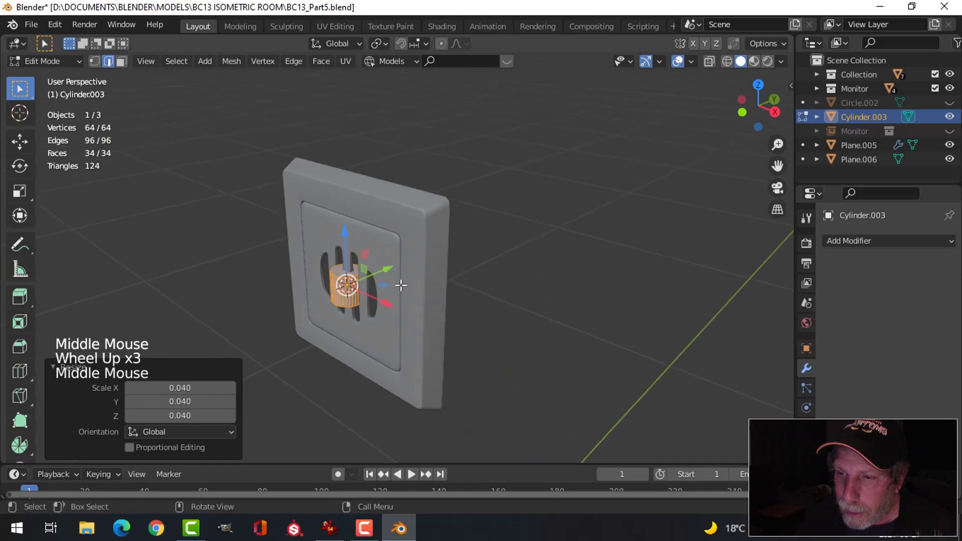
Rotate the cylinder's mesh 90° about X so that it faces the front of the vent
key(r)
key(x)
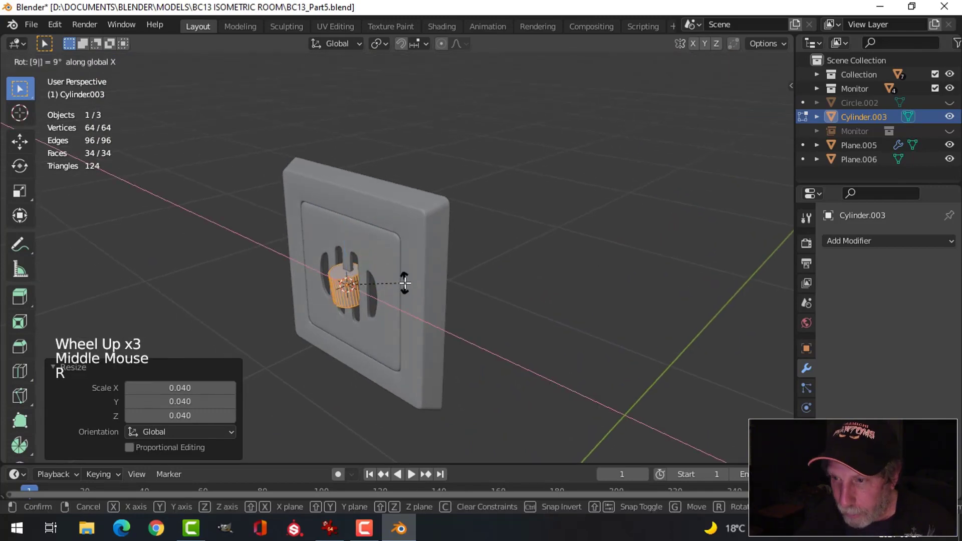
key(Return)
Scale the cylinder by 0.477 and move it -0.21098 m in X and 0.21305 m in Z onto the frame's upper-left corner
key(KP_1)
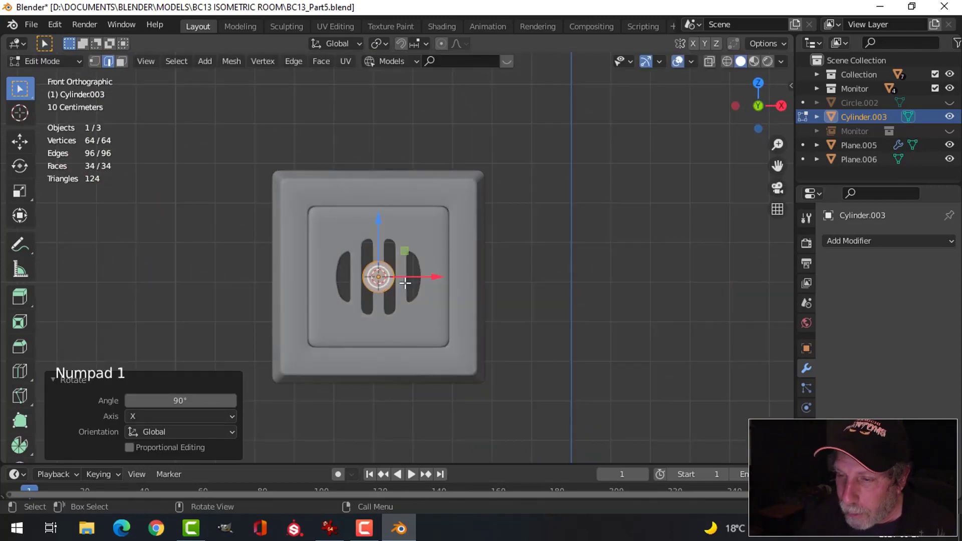
scroll(404, 283, up, 3)
key(s)
click(424, 289)
key(g)
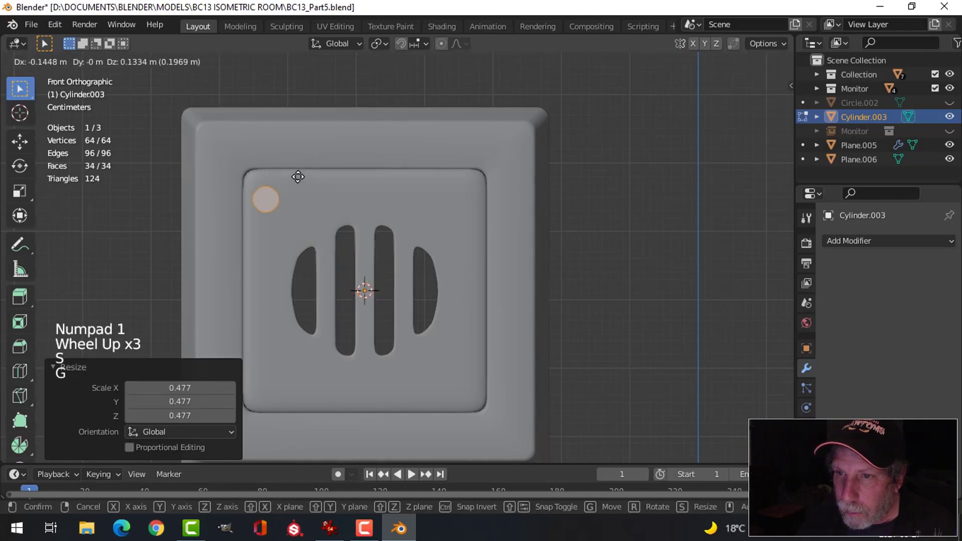
click(279, 142)
Examine in wireframe how deep the cylinder sits in the frame's corner, and leave mesh editing
middle_drag(414, 167, 380, 255)
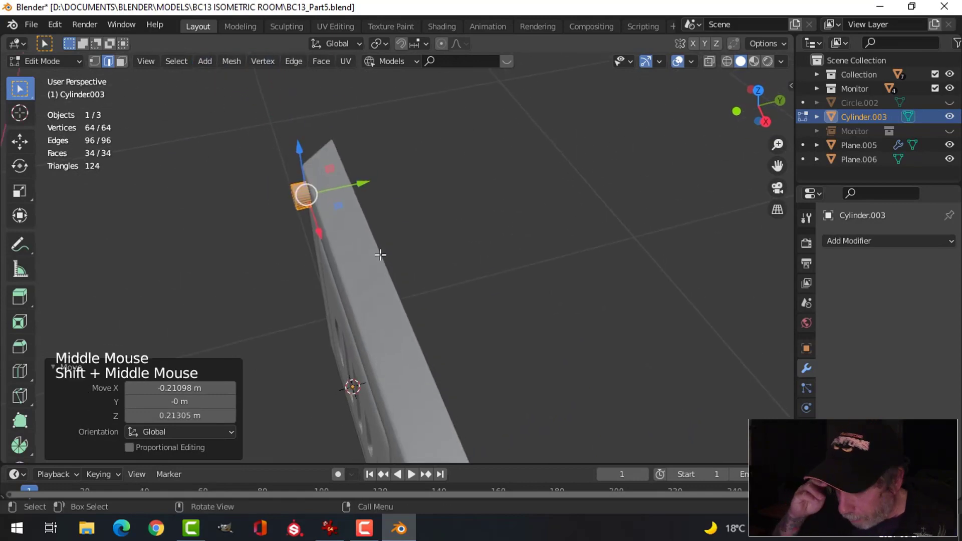
key(z)
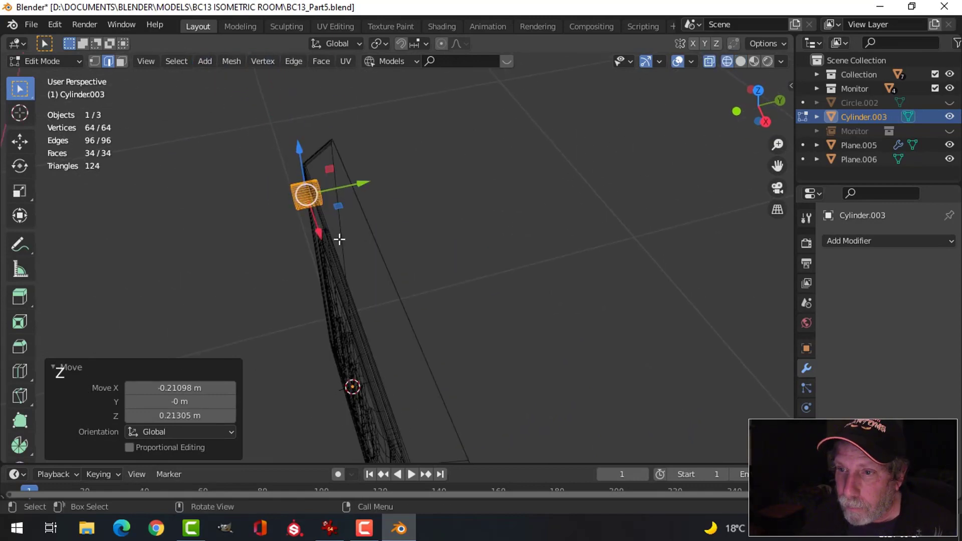
scroll(368, 197, up, 2)
mouse_move(367, 197)
shift+middle_down()
mouse_move(439, 286)
mouse_move(440, 303)
mouse_move(410, 307)
mouse_move(440, 271)
mouse_move(361, 281)
shift+middle_up()
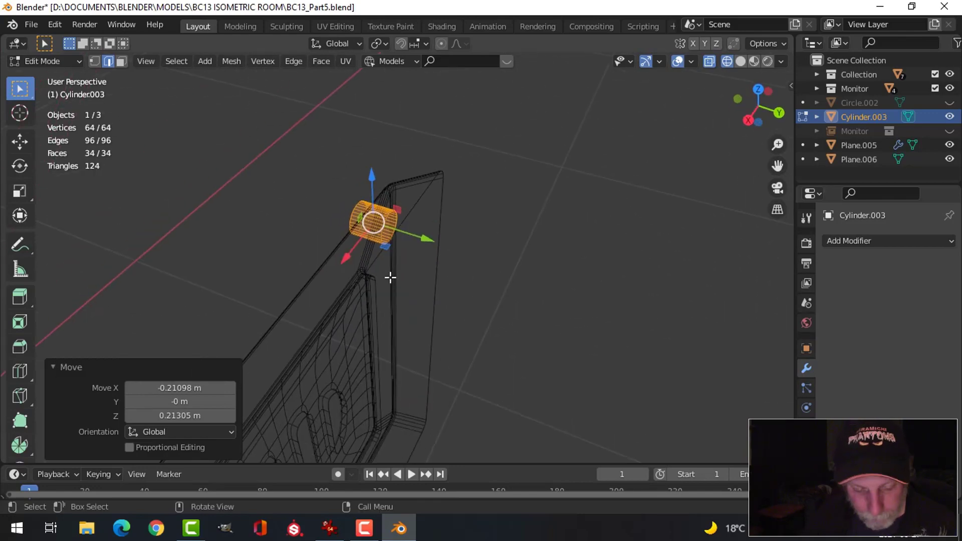
key(z)
mouse_move(477, 281)
middle_down()
mouse_move(465, 277)
mouse_move(509, 230)
mouse_move(416, 284)
mouse_move(391, 253)
mouse_move(553, 266)
mouse_move(508, 326)
mouse_move(530, 322)
mouse_move(482, 287)
middle_up()
key(alt+a)
scroll(425, 276, down, 2)
key(Tab)
Set the cylinder's origin to the 3D cursor at the vent's centre
key(KP_1)
scroll(527, 317, down, 3)
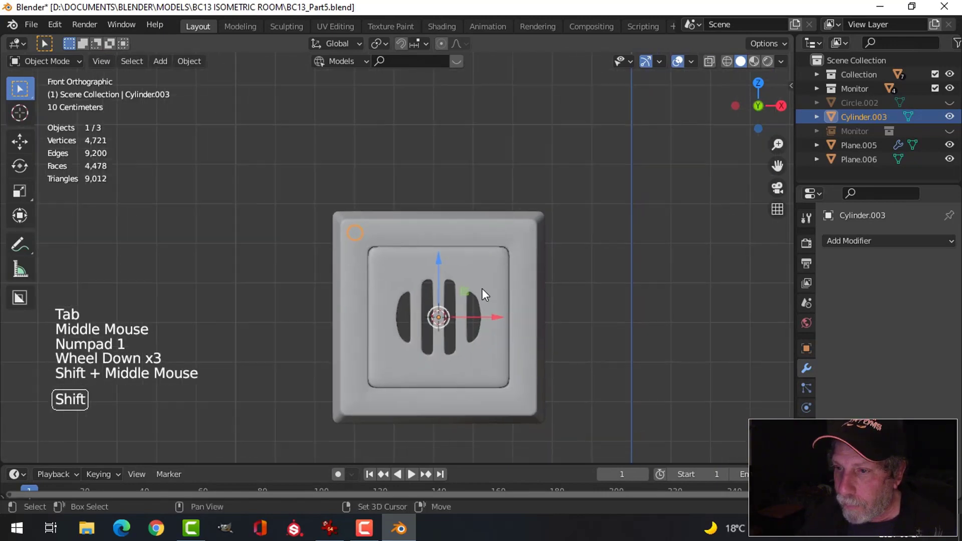
click(189, 61)
mouse_move(219, 92)
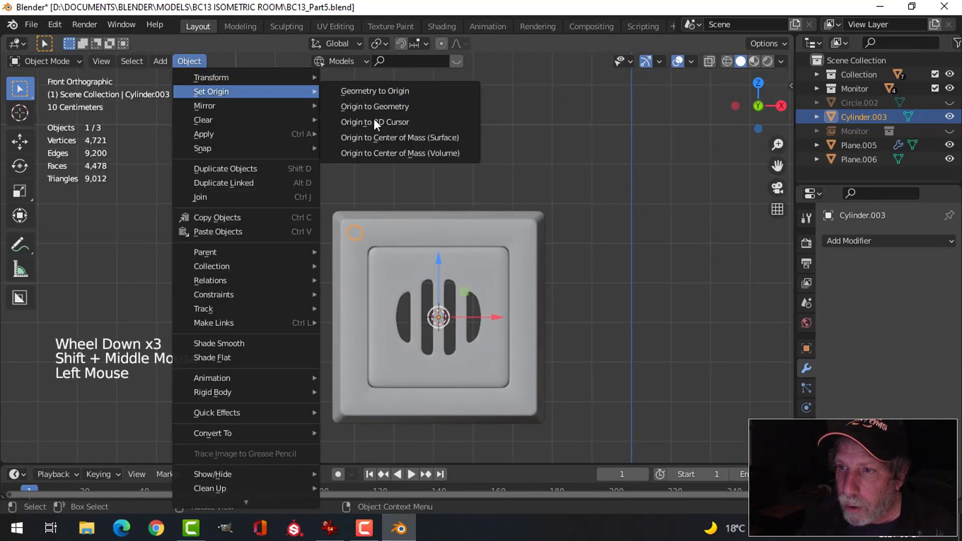
click(361, 122)
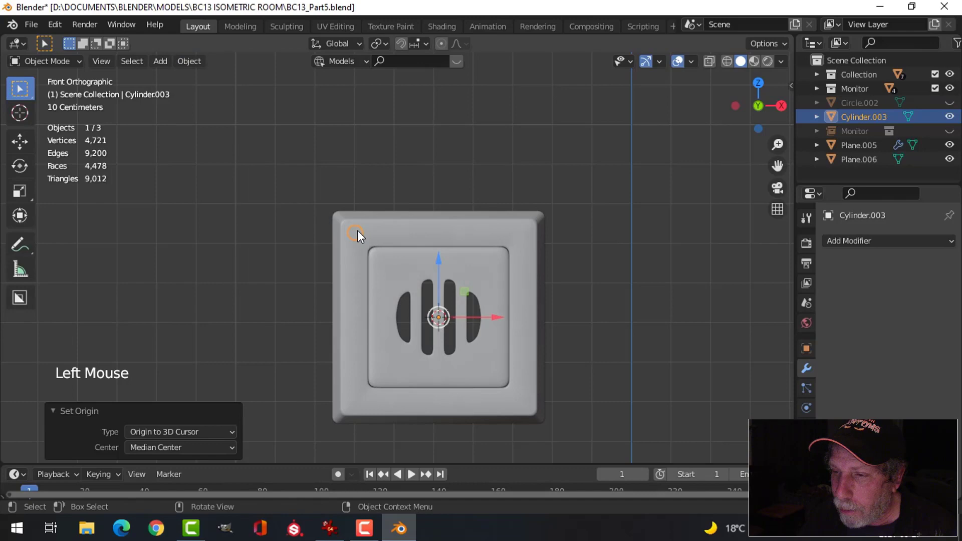
Add a Mirror modifier to the cylinder on the X and Z axes to place one in each frame corner
click(854, 241)
click(697, 389)
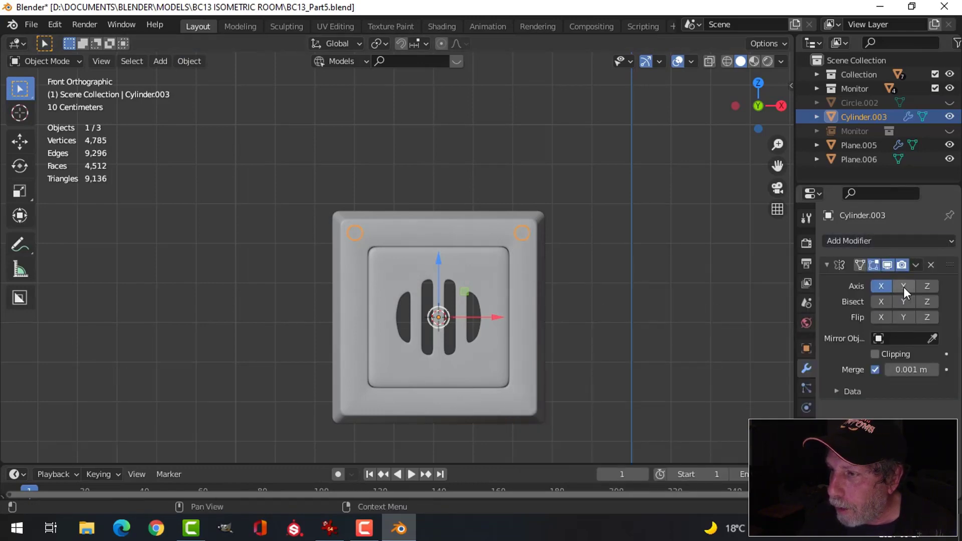
click(922, 285)
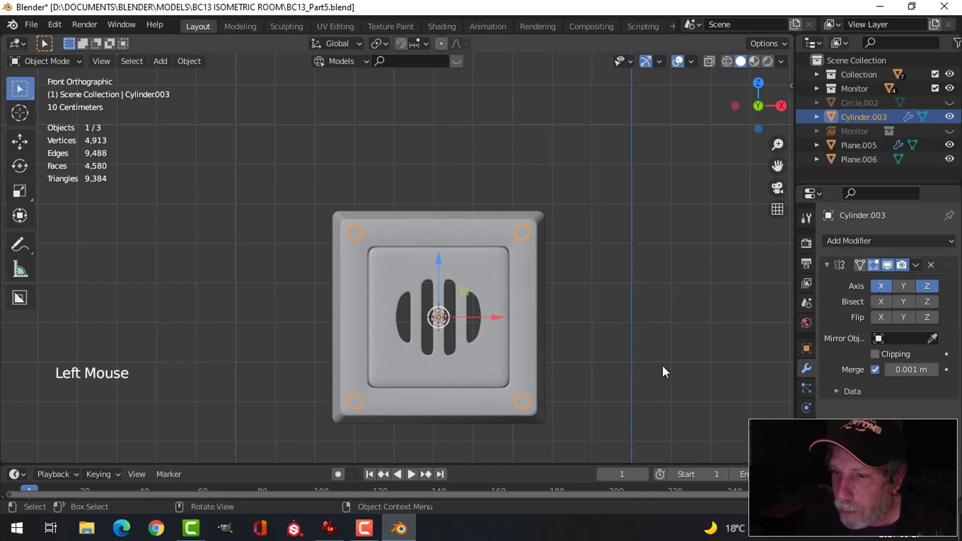
Apply the cylinders' Mirror modifier, and add a Boolean modifier set to Difference to the frame
scroll(631, 363, up, 2)
middle_drag(631, 363, 596, 354)
scroll(536, 357, down, 1)
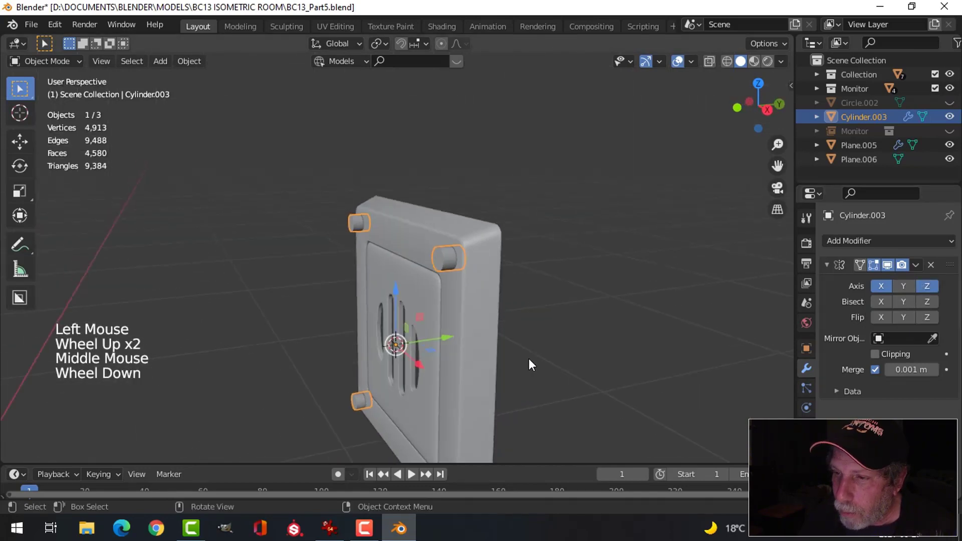
shift+middle_drag(528, 358, 659, 280)
click(913, 264)
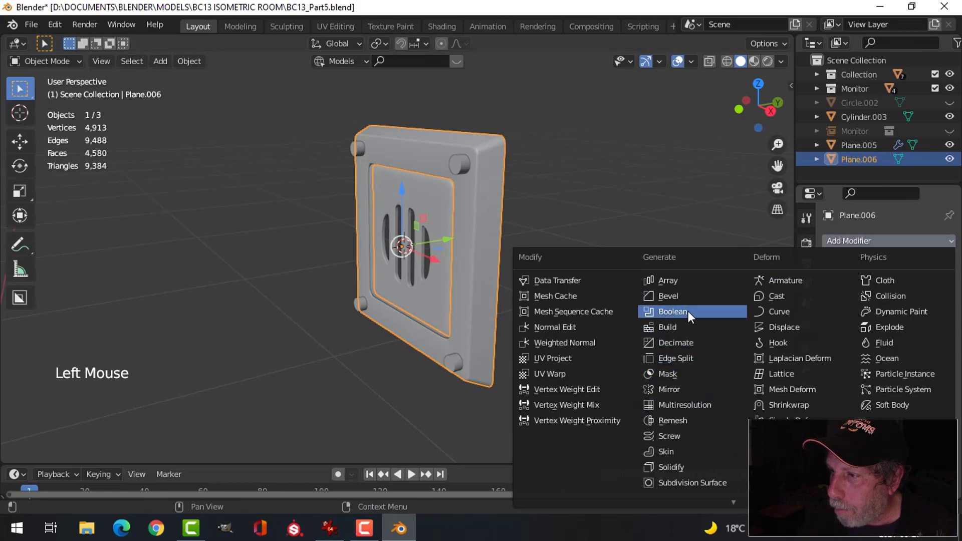
click(687, 311)
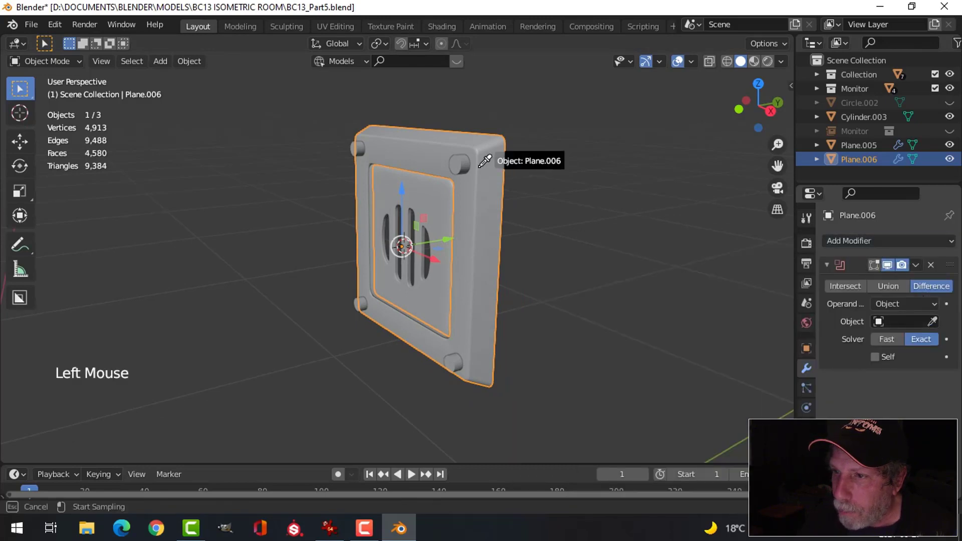
Try to cut the corner holes by picking the cylinders as the frame's Boolean object and applying the modifier
click(463, 160)
click(915, 264)
click(897, 281)
Hide the corner cylinders and inspect the holes cut in the frame
click(456, 165)
key(h)
middle_drag(449, 207, 471, 227)
scroll(491, 199, down, 1)
scroll(491, 199, up, 3)
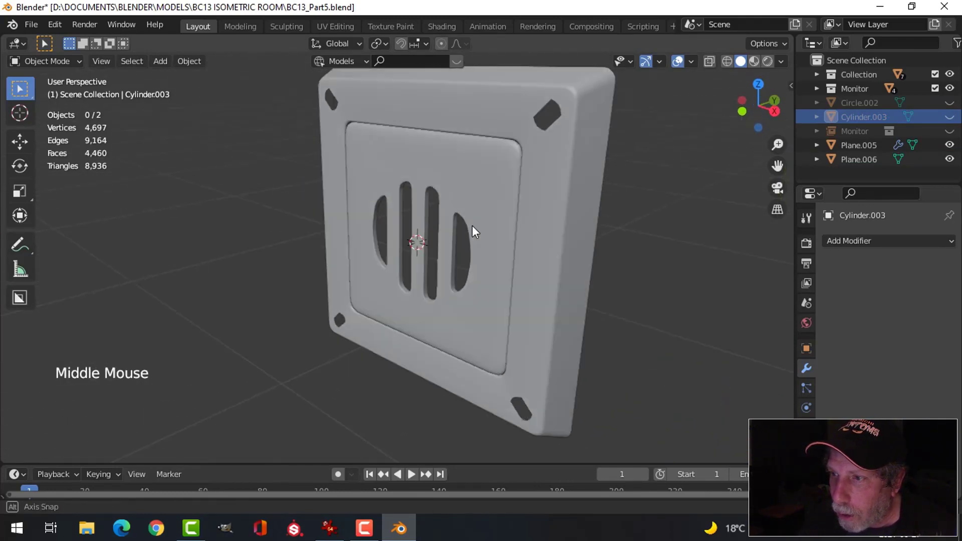
Undo hiding the cylinders, applying the frame's Boolean modifier, and picking its cutting object
key(ctrl+z)
key(ctrl+z)
key(ctrl+z)
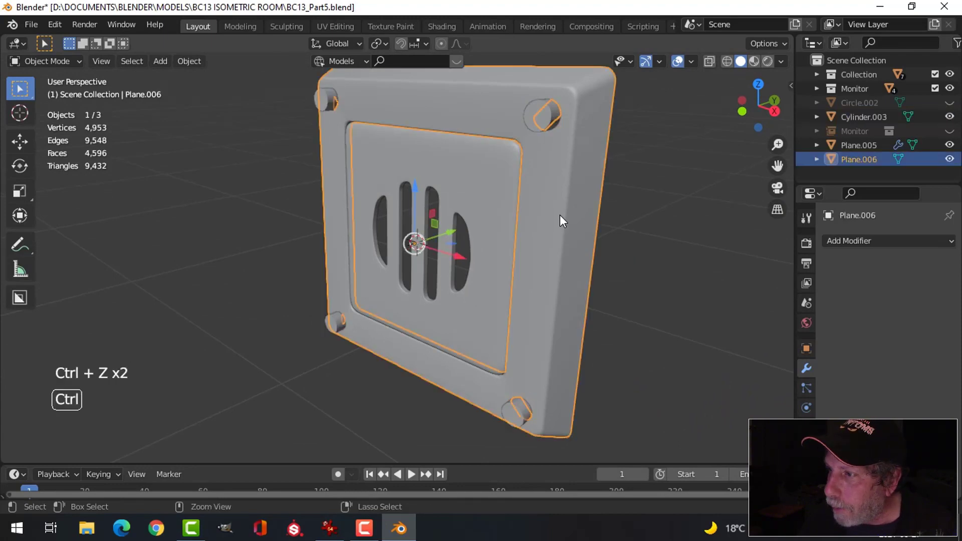
key(ctrl+z)
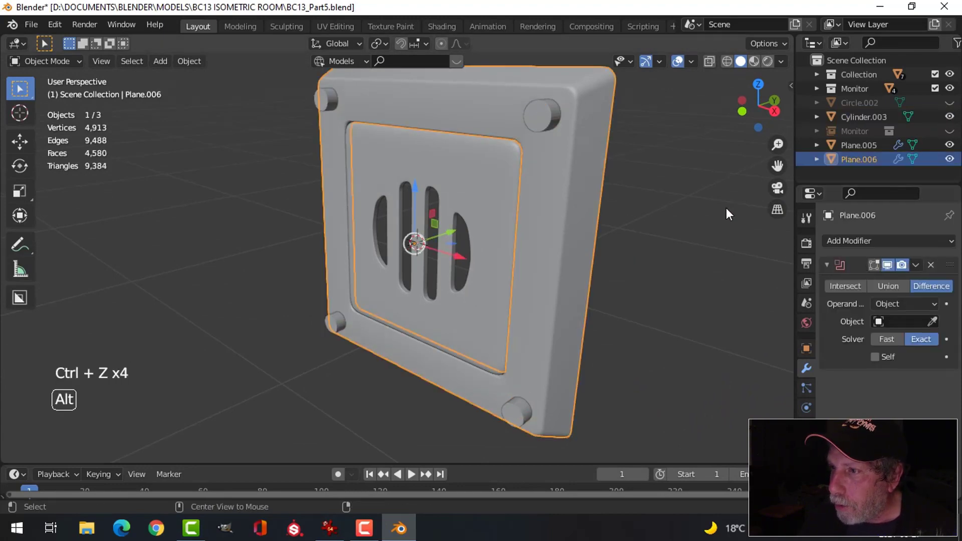
Select the rear outer edge loop of the frame (Plane.006) and fill its open back with a face
key(alt+a)
middle_drag(725, 208, 431, 193)
click(495, 138)
key(Tab)
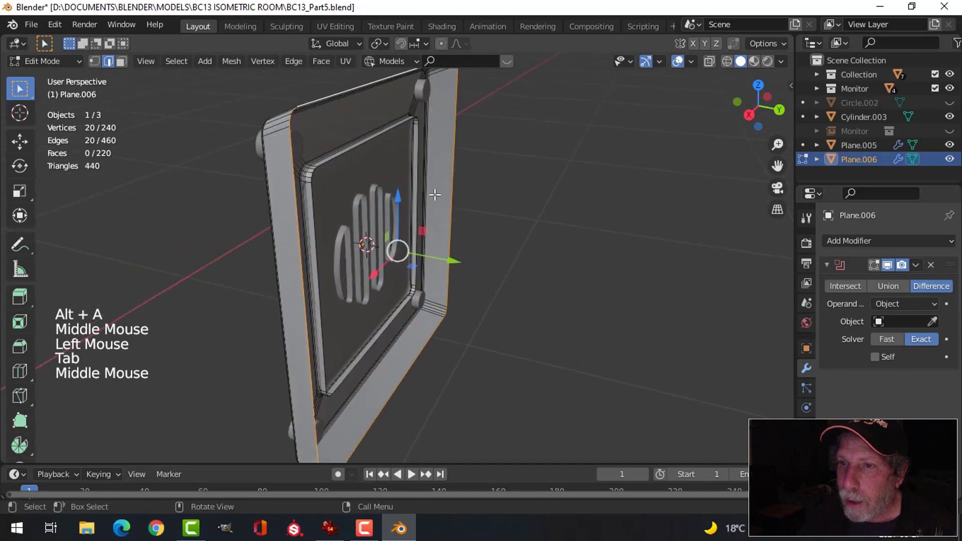
key(alt+a)
alt+shift+click(290, 146)
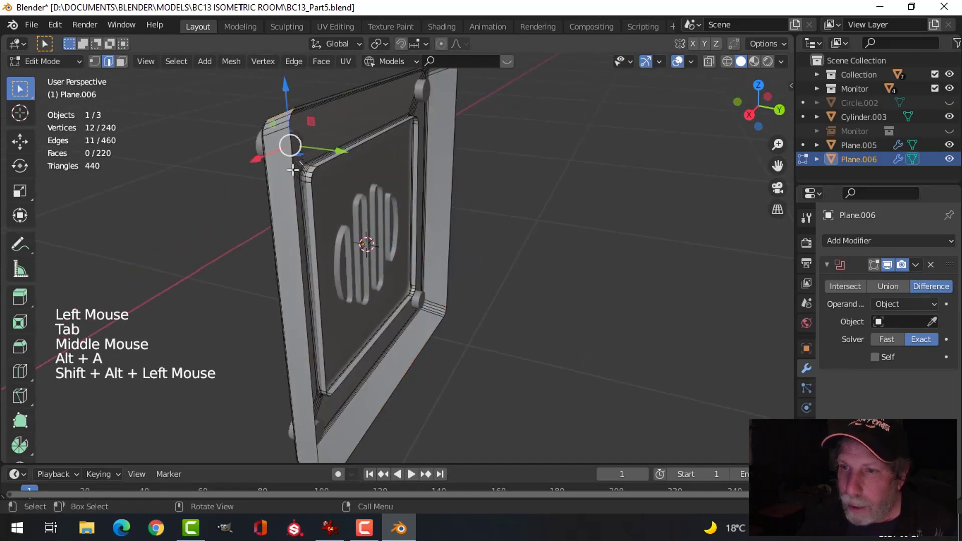
key(alt+a)
alt+shift+click(293, 170)
key(f)
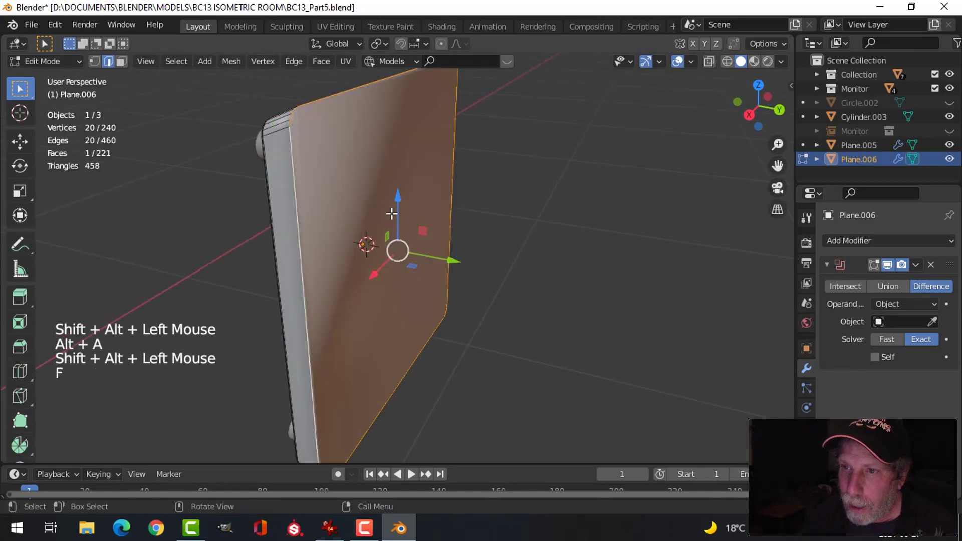
key(alt+a)
middle_drag(356, 217, 520, 193)
key(Tab)
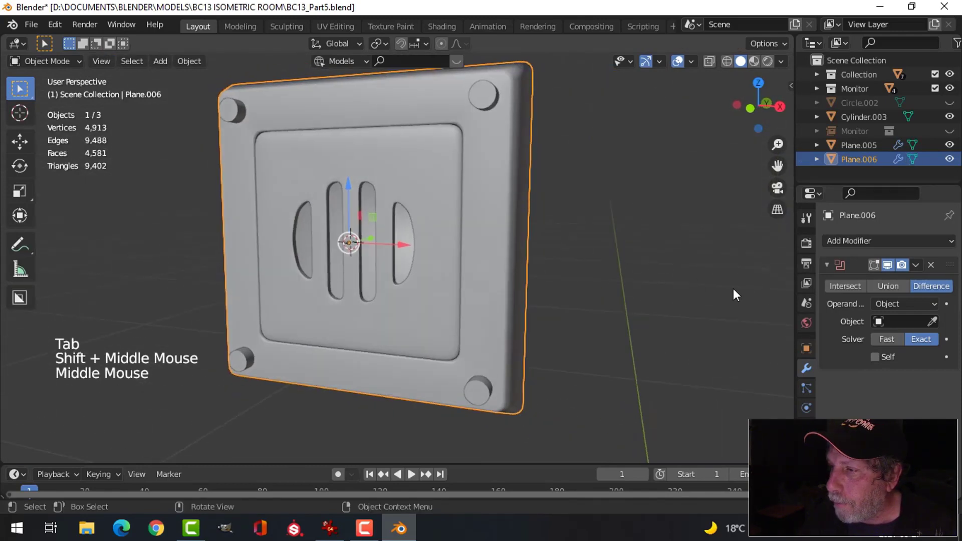
Set the corner cylinders as the frame's Boolean Difference object and apply the modifier
click(932, 319)
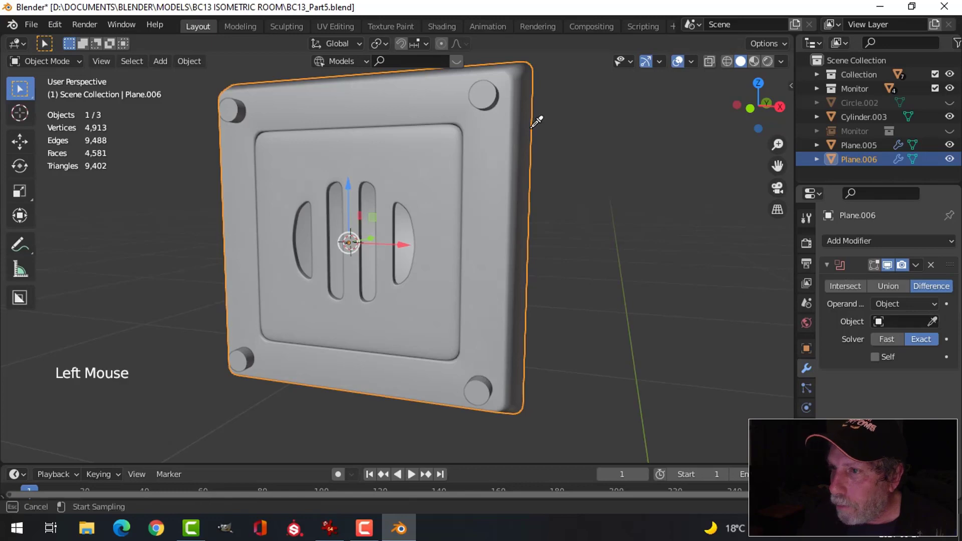
click(489, 92)
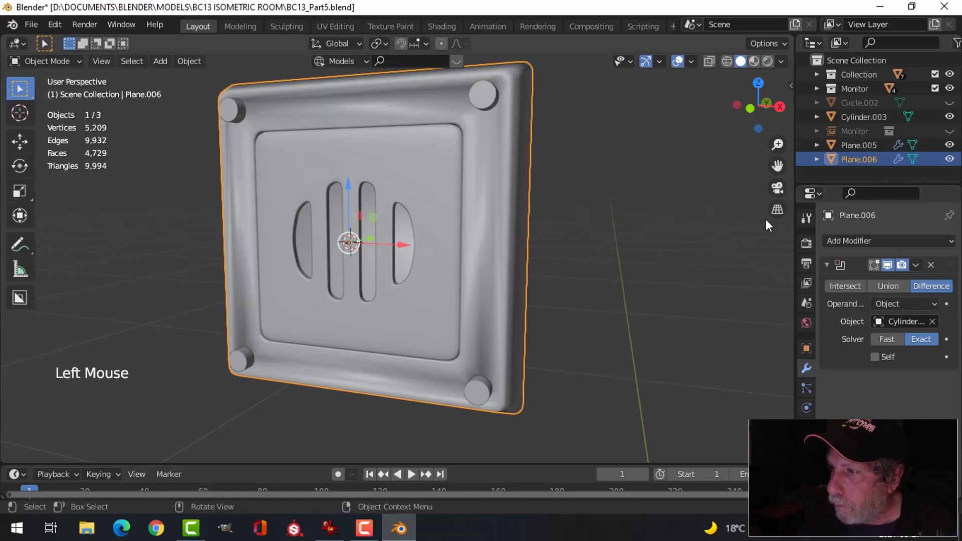
click(914, 265)
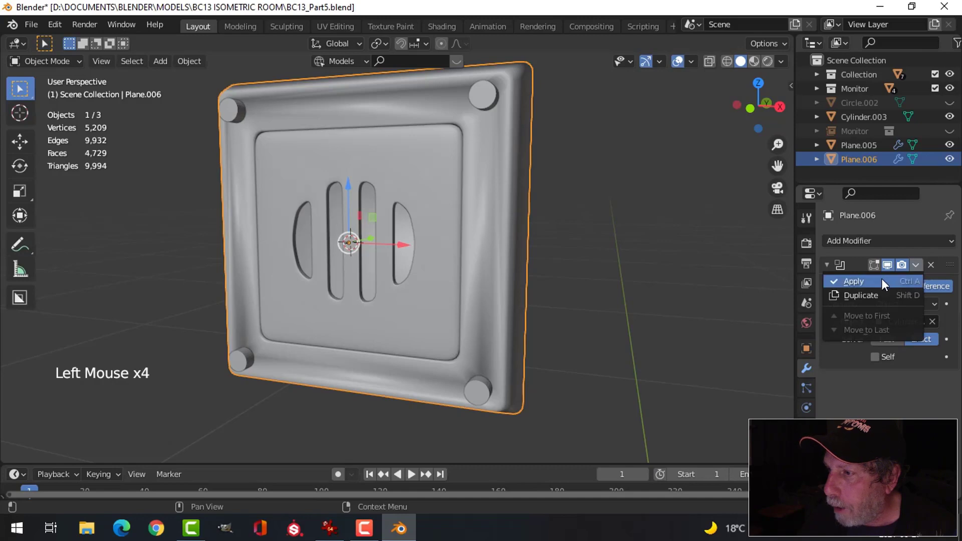
click(882, 279)
Hide the corner cylinders (Cylinder.003)
click(505, 100)
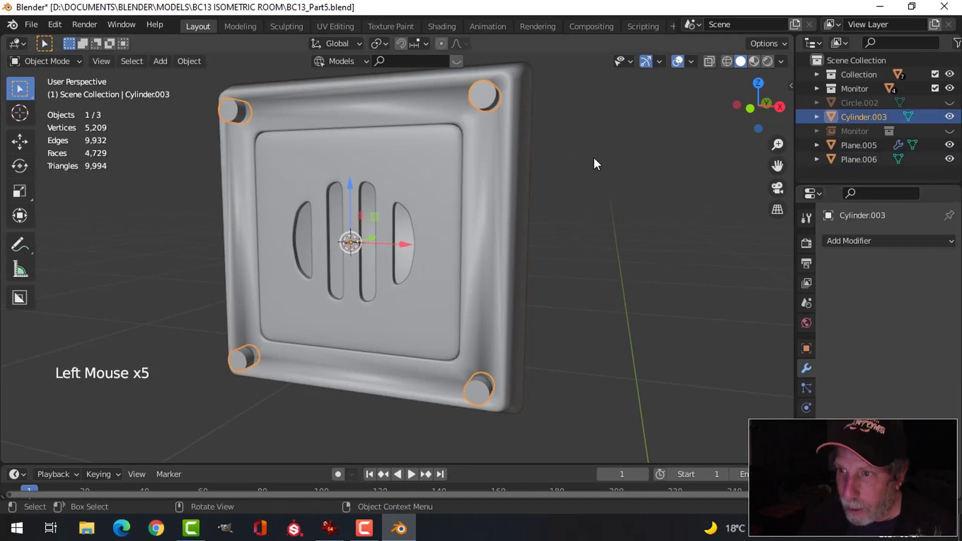
key(h)
middle_drag(458, 167, 476, 187)
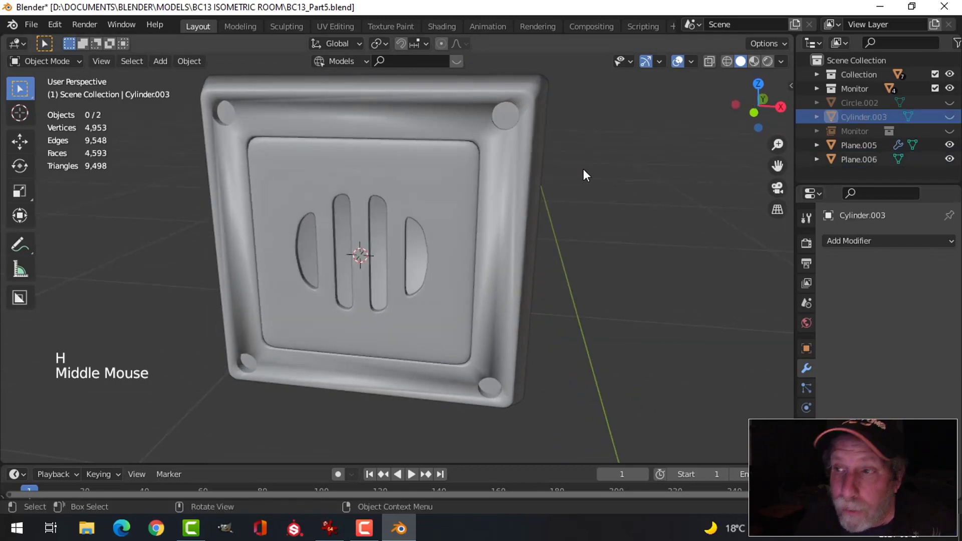
Delete the large back face of the frame in face mode and clear the selection
middle_drag(583, 170, 332, 161)
click(365, 149)
key(Tab)
key(3)
click(365, 149)
key(x)
click(364, 148)
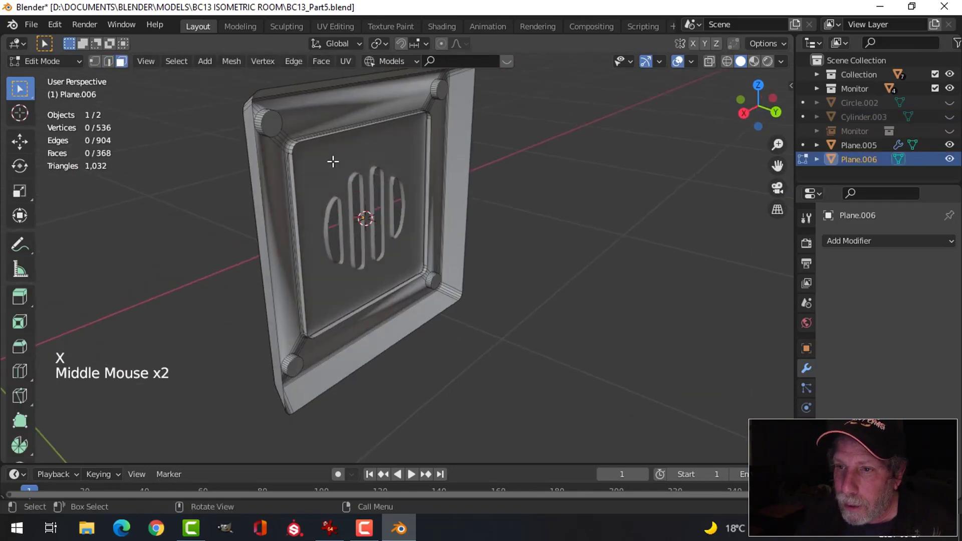
click(279, 125)
key(alt+a)
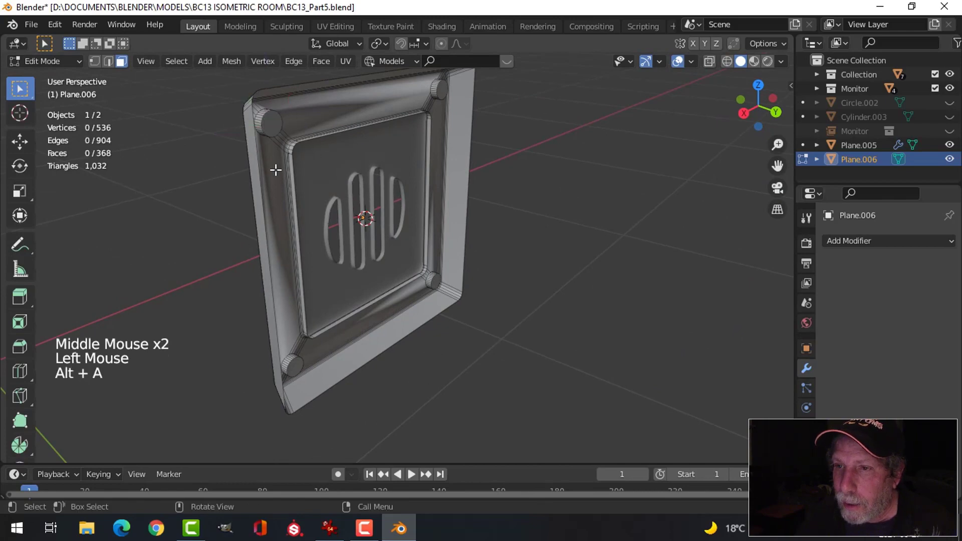
Select the front rim edges of the frame's upper-left corner hole, leaving the adjoining diagonal edges deselected
middle_drag(275, 167, 376, 200)
scroll(431, 295, up, 2)
key(2)
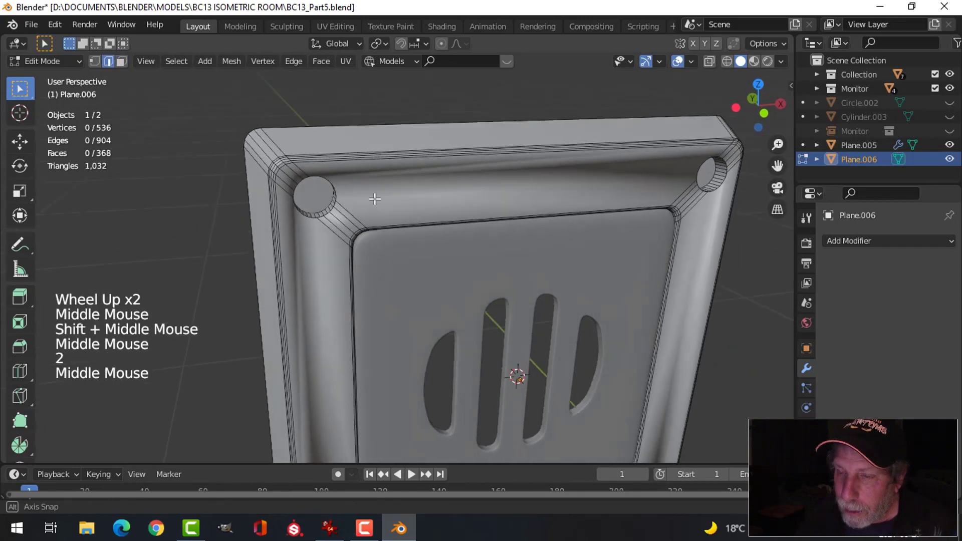
scroll(360, 195, up, 1)
scroll(248, 170, up, 1)
alt+shift+click(233, 150)
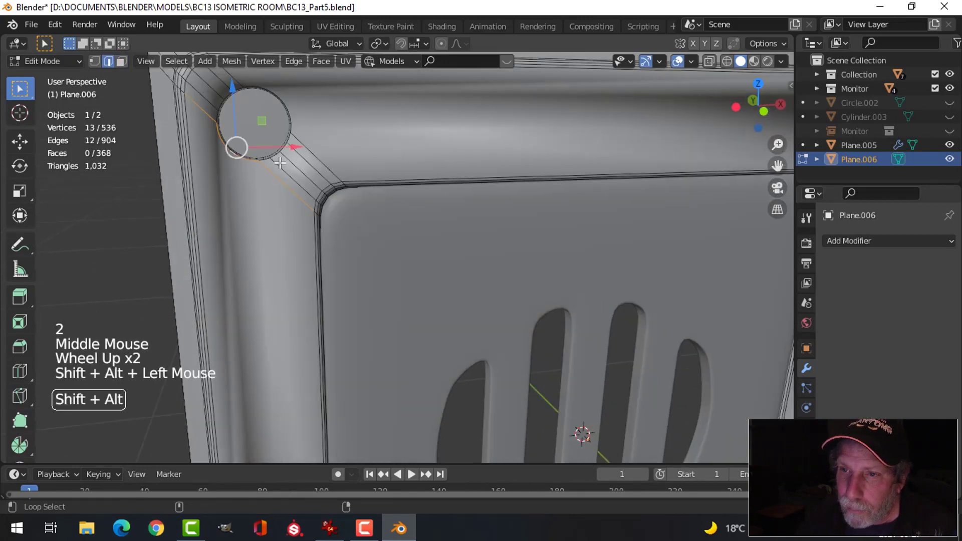
alt+shift+click(236, 145)
shift+middle_drag(275, 143, 298, 185)
scroll(351, 195, up, 1)
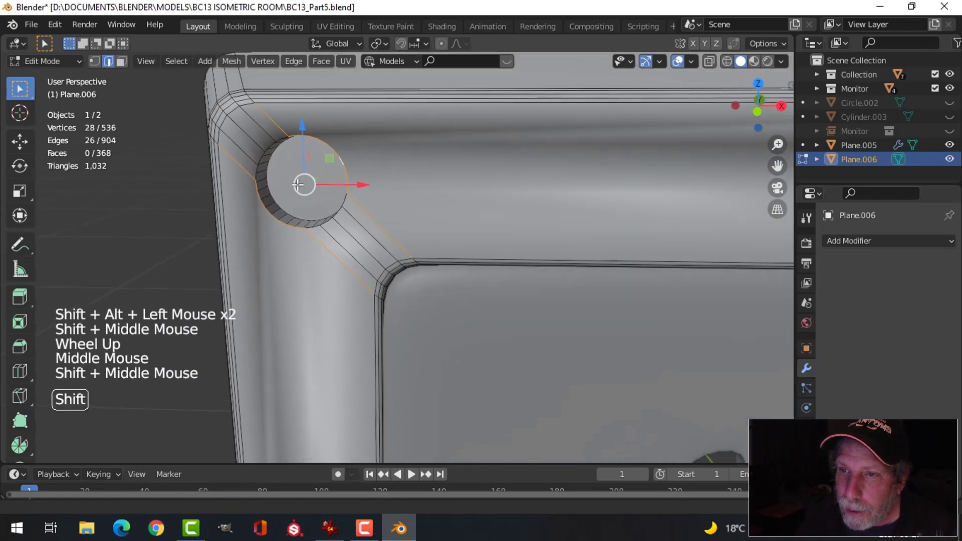
alt+shift+click(282, 140)
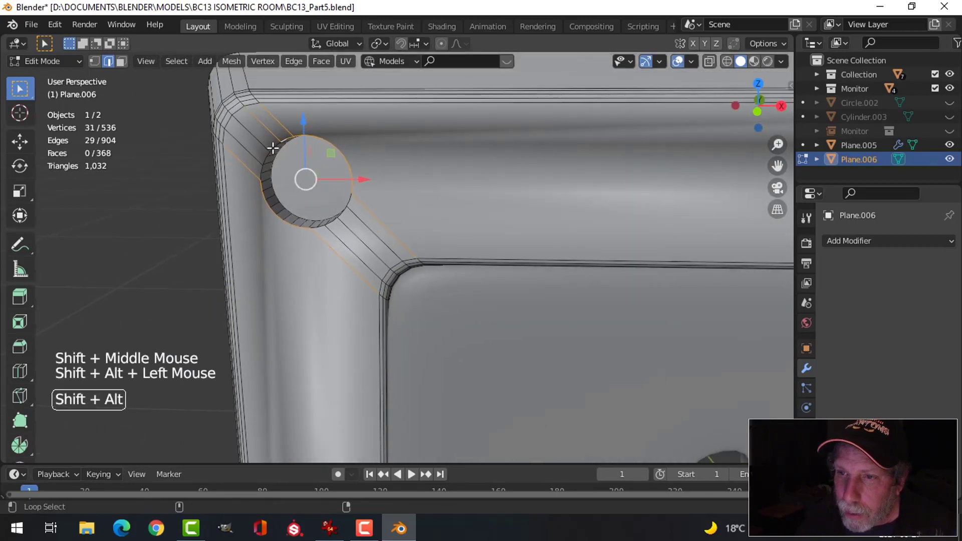
alt+shift+click(286, 161)
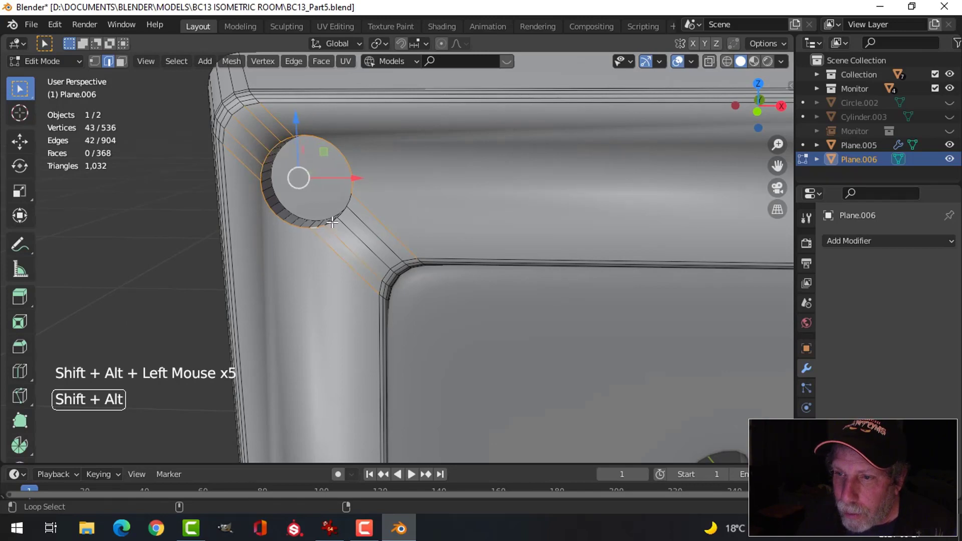
alt+shift+click(355, 204)
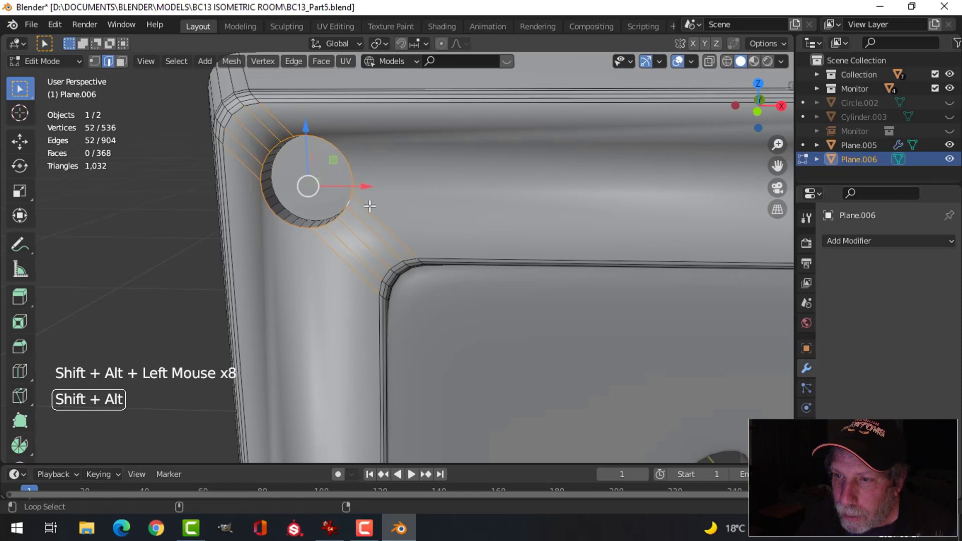
shift+click(367, 232)
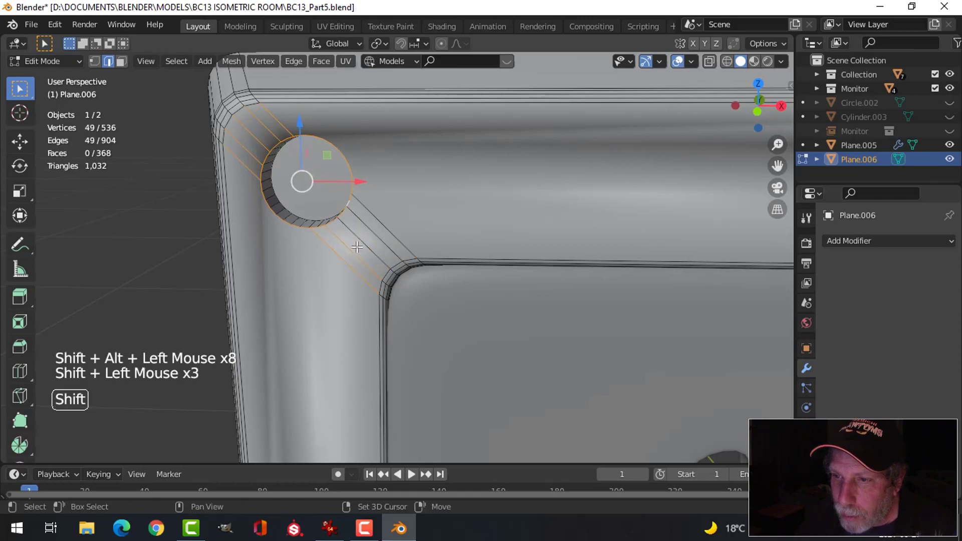
shift+click(343, 266)
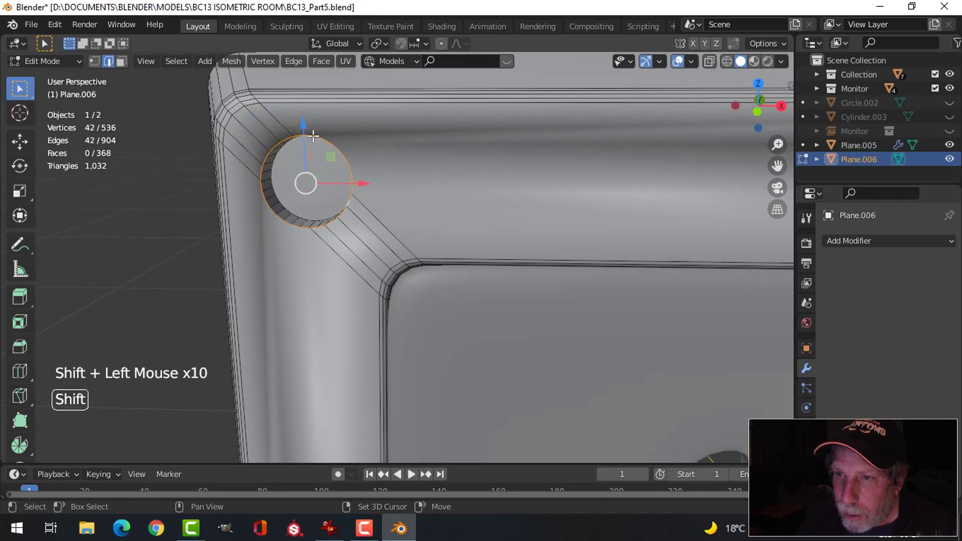
Try to bevel the upper-left hole's rim with 4 segments and a width of about 0.0018 m
middle_drag(436, 197, 391, 219)
key(ctrl+b)
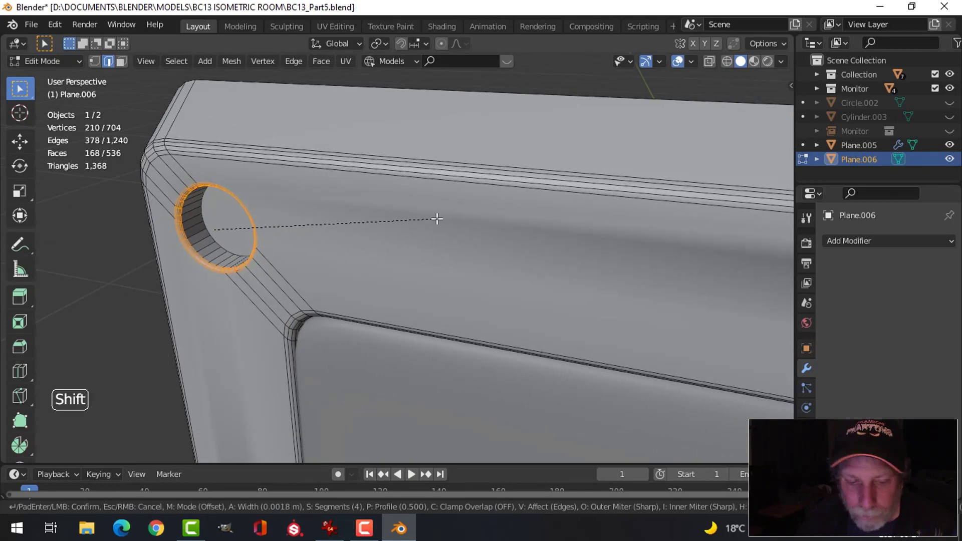
click(437, 219)
Add the edge loops running around the upper-right corner hole's front rim to the selection
scroll(427, 240, down, 1)
shift+middle_drag(427, 241, 375, 172)
scroll(436, 216, down, 3)
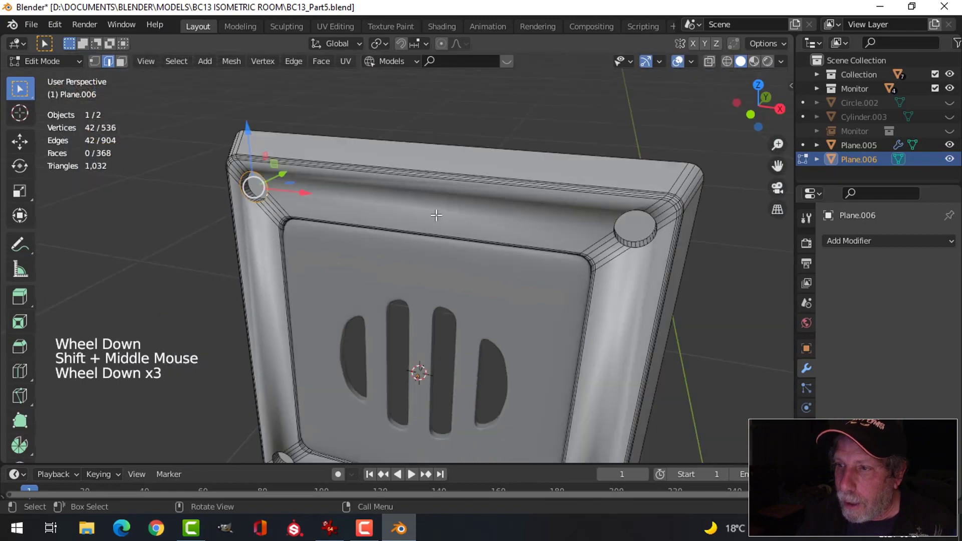
shift+middle_drag(436, 215, 511, 190)
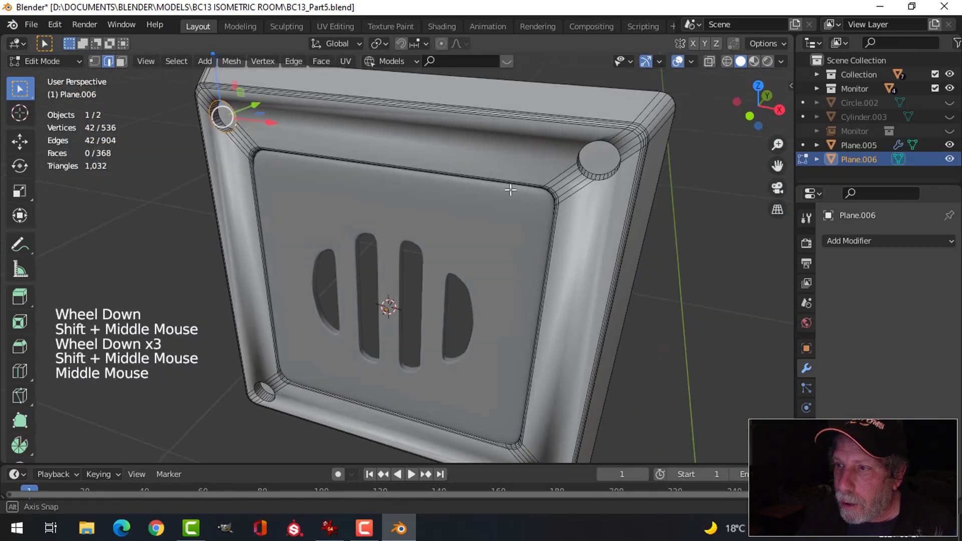
alt+shift+click(615, 176)
shift+middle_drag(615, 177, 535, 207)
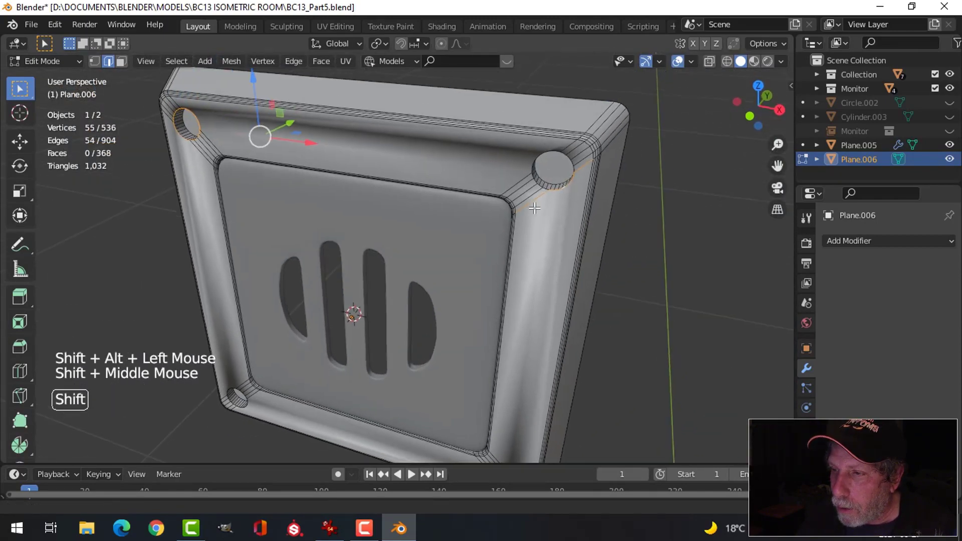
scroll(534, 208, up, 3)
shift+middle_drag(574, 105, 537, 193)
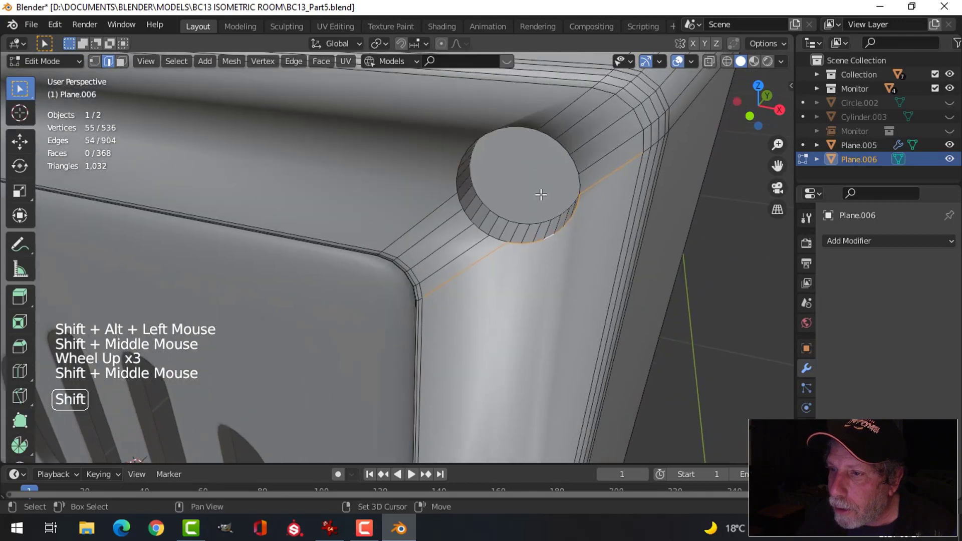
alt+shift+click(492, 235)
alt+shift+click(466, 218)
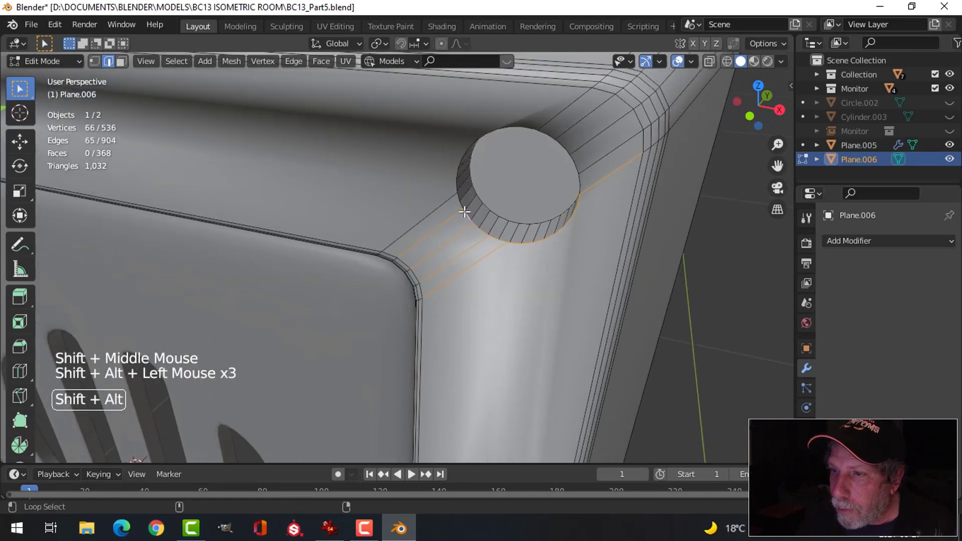
alt+shift+click(548, 133)
alt+shift+click(585, 177)
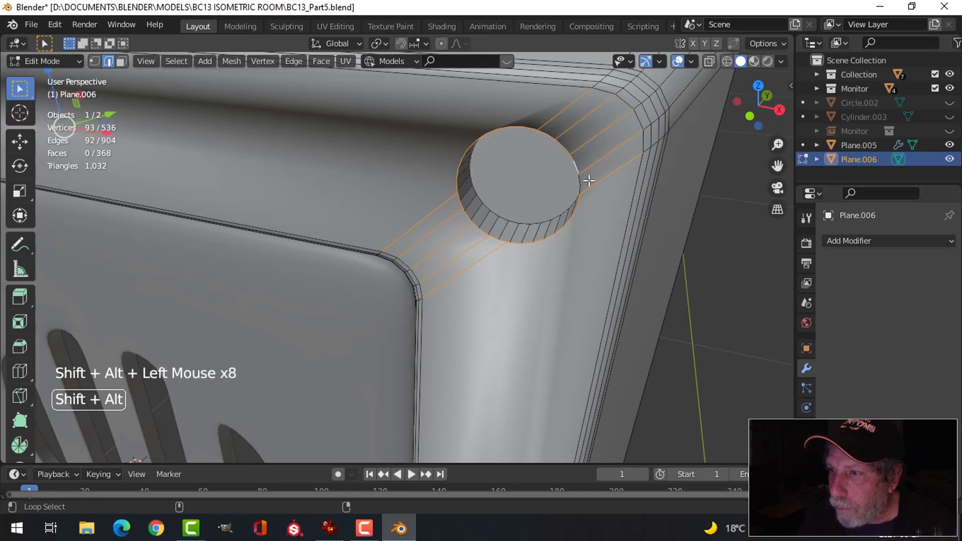
alt+shift+click(586, 178)
Deselect the diagonal edges adjoining the upper-right hole so that only its rim stays selected
shift+click(601, 172)
shift+click(602, 173)
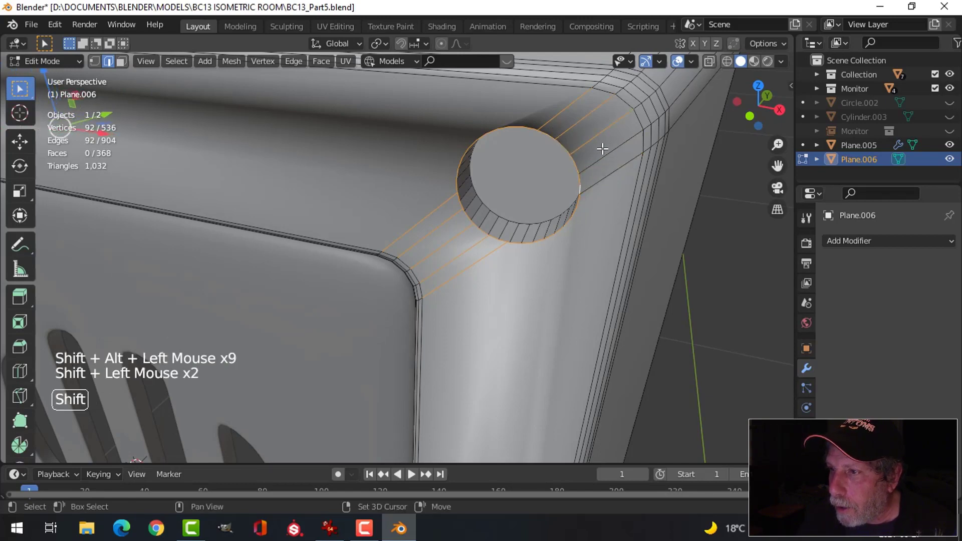
shift+click(583, 116)
shift+click(576, 107)
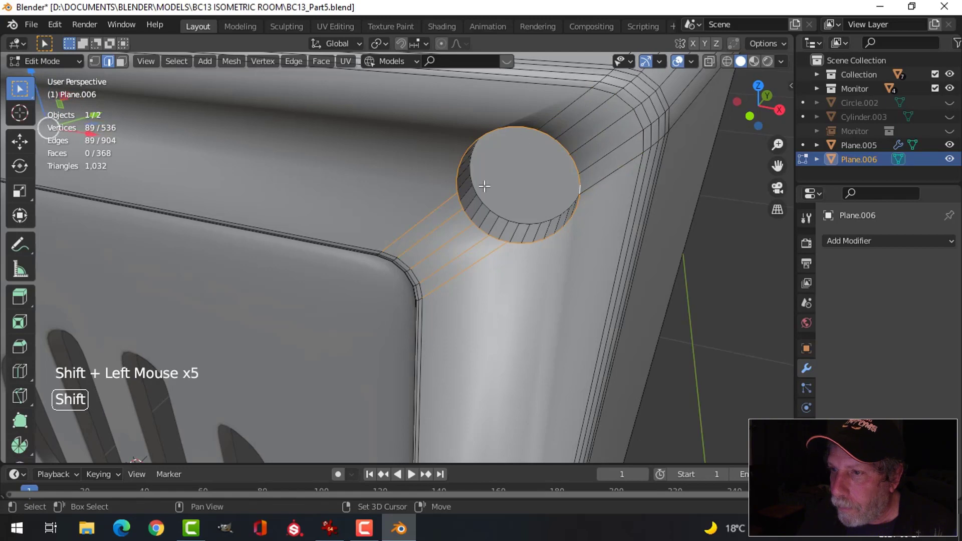
shift+click(438, 216)
shift+click(434, 249)
shift+click(440, 266)
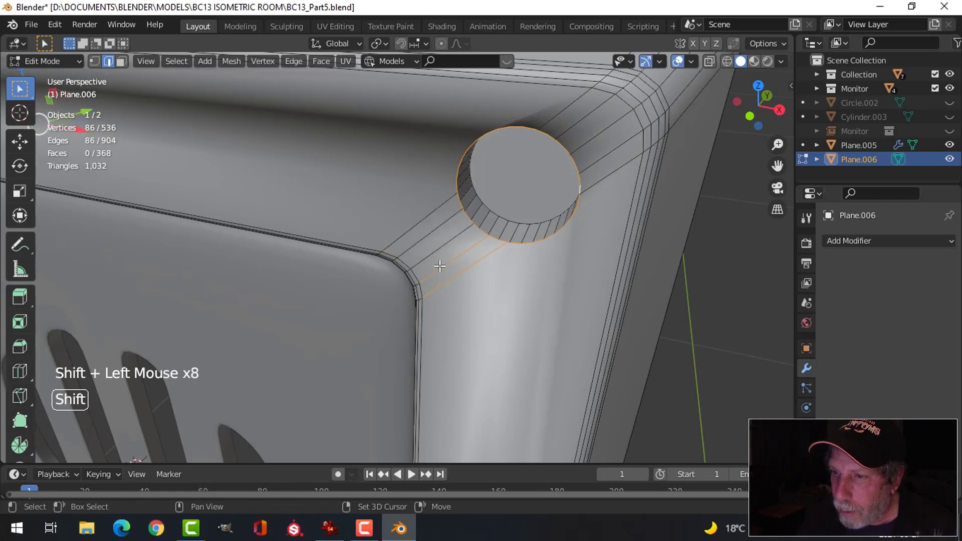
shift+click(451, 280)
Add the edge loops along the upper and outer sides of the lower-right corner hole's front rim to the selection
middle_drag(551, 275, 523, 253)
scroll(528, 309, down, 3)
scroll(523, 281, up, 2)
scroll(567, 253, up, 2)
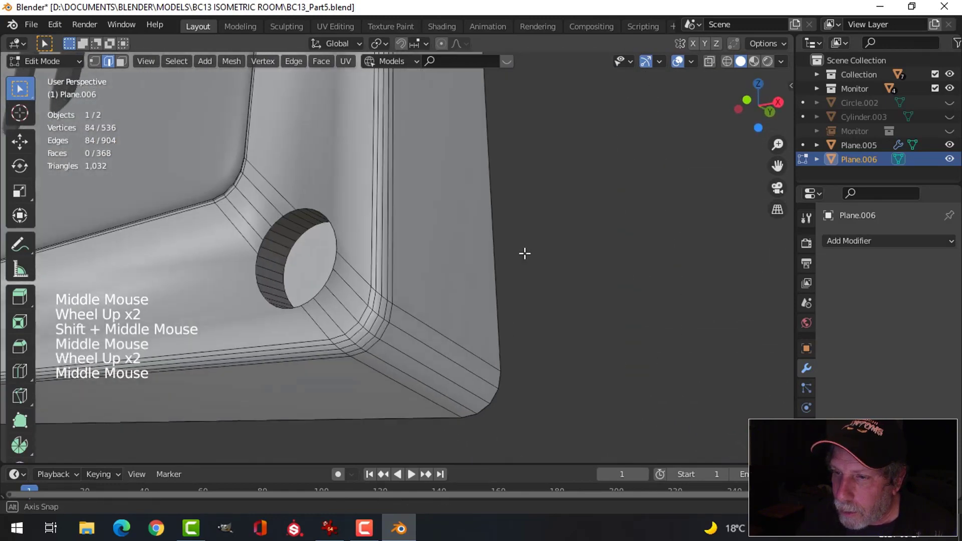
alt+shift+click(324, 198)
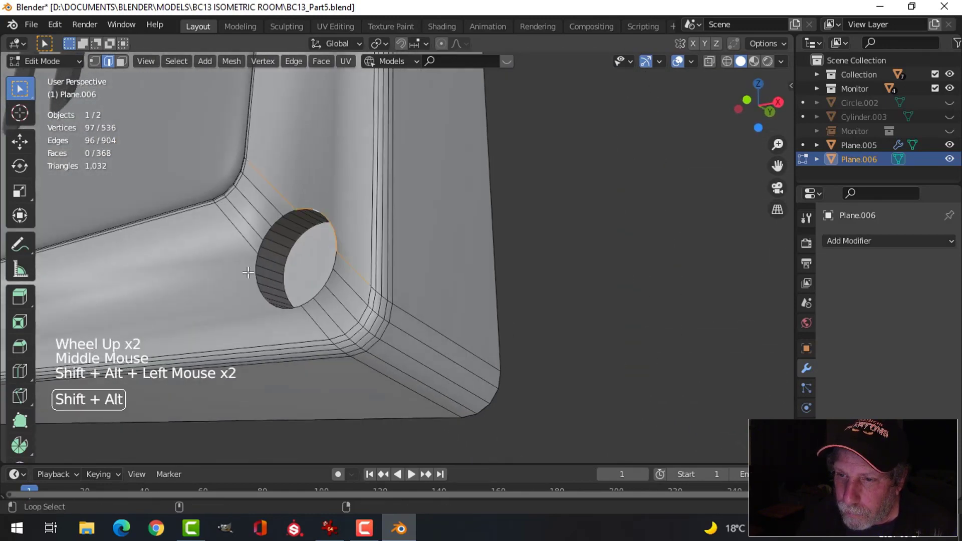
key(ctrl+z)
alt+shift+click(256, 253)
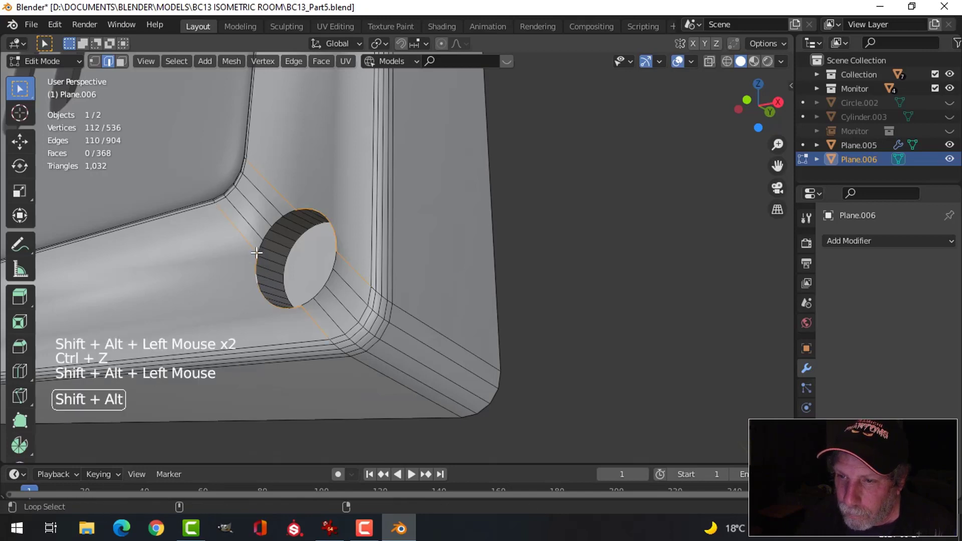
alt+shift+click(262, 235)
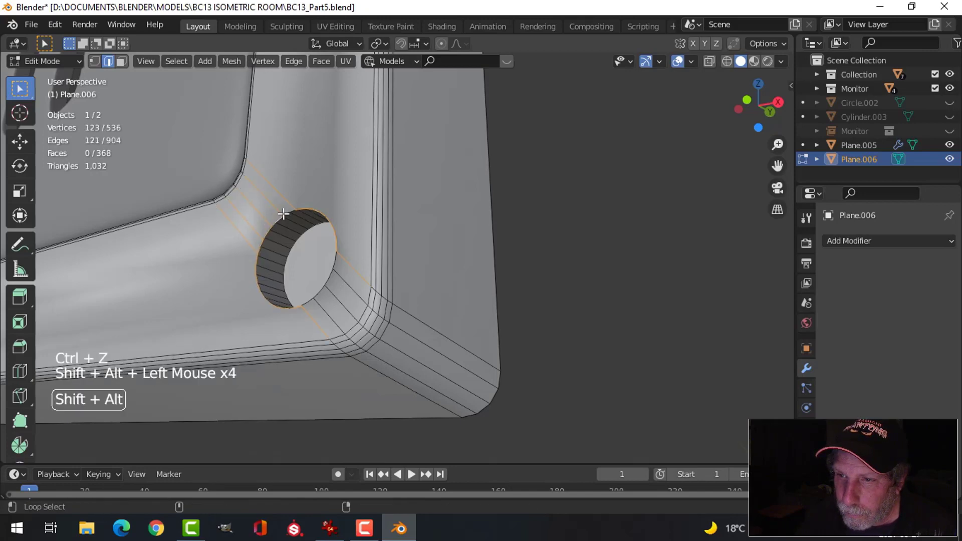
key(ctrl+z)
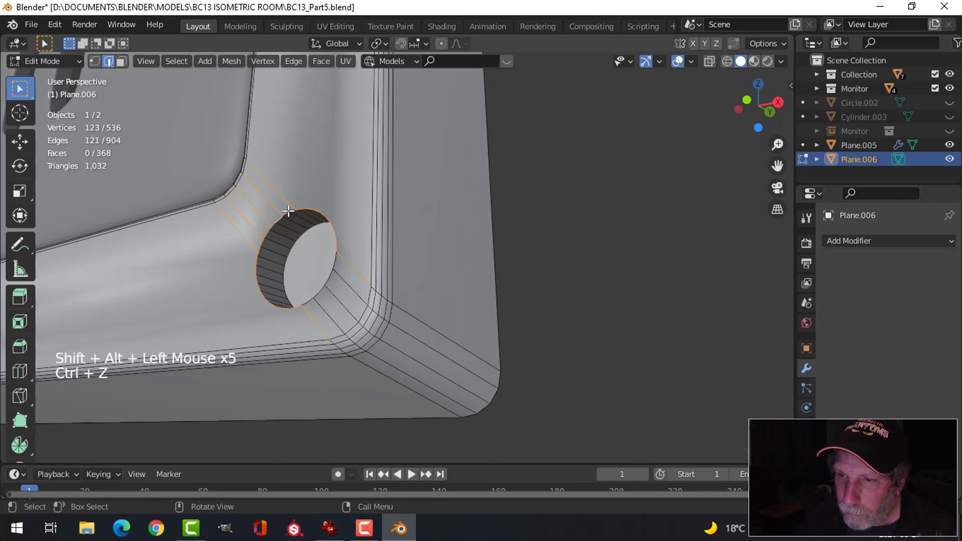
alt+shift+click(314, 230)
key(ctrl+z)
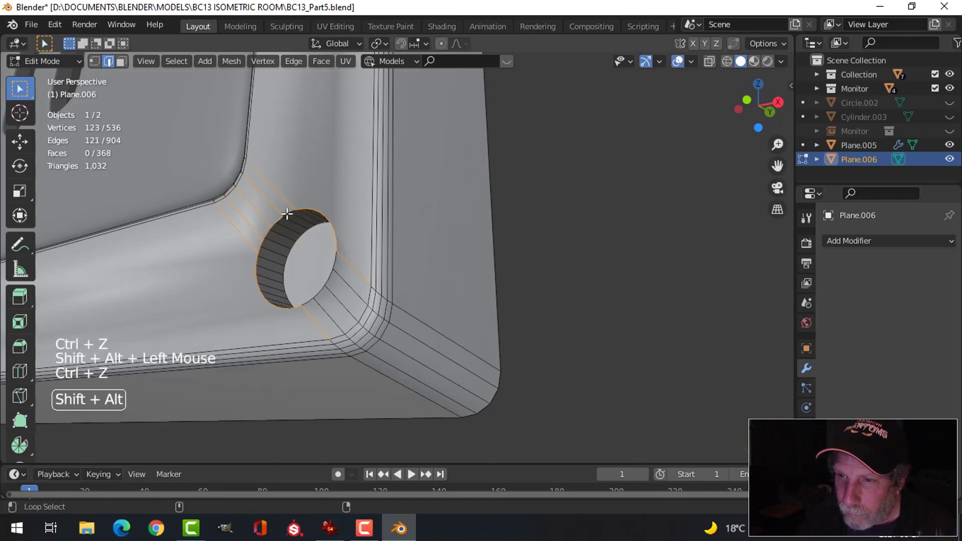
alt+shift+click(286, 212)
Add the lower-right hole's remaining rim edges and deselect the adjoining diagonal edges so that only its rim stays selected
scroll(326, 255, up, 1)
middle_drag(353, 269, 362, 271)
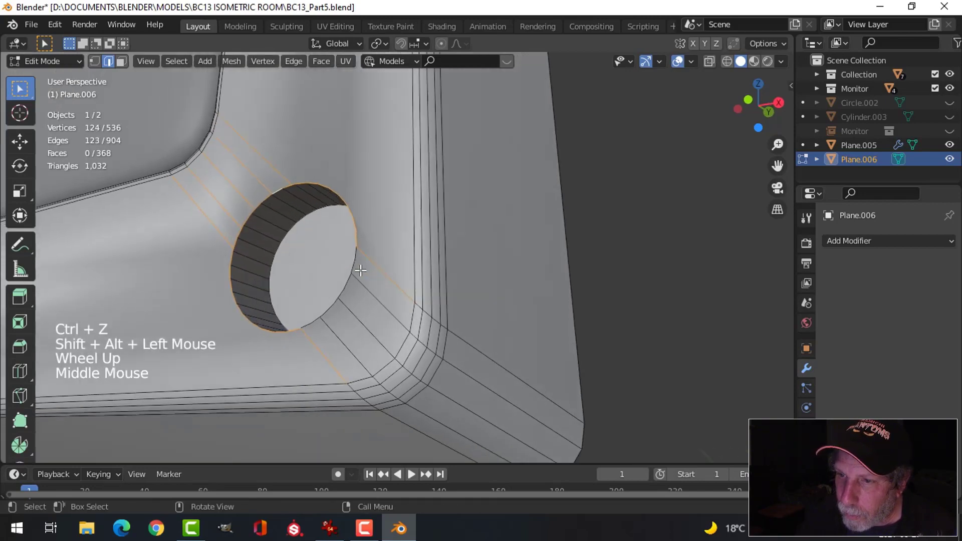
alt+shift+click(355, 282)
alt+shift+click(314, 327)
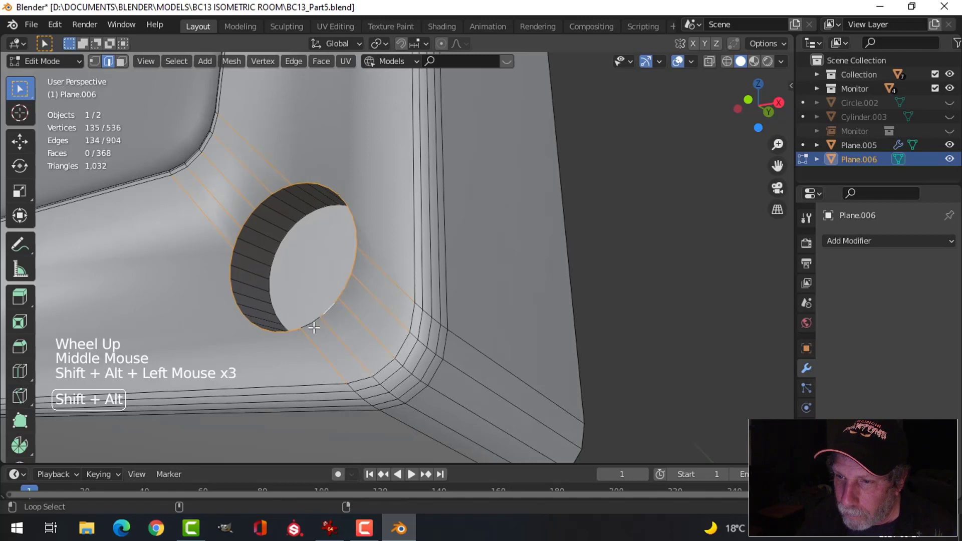
shift+click(337, 335)
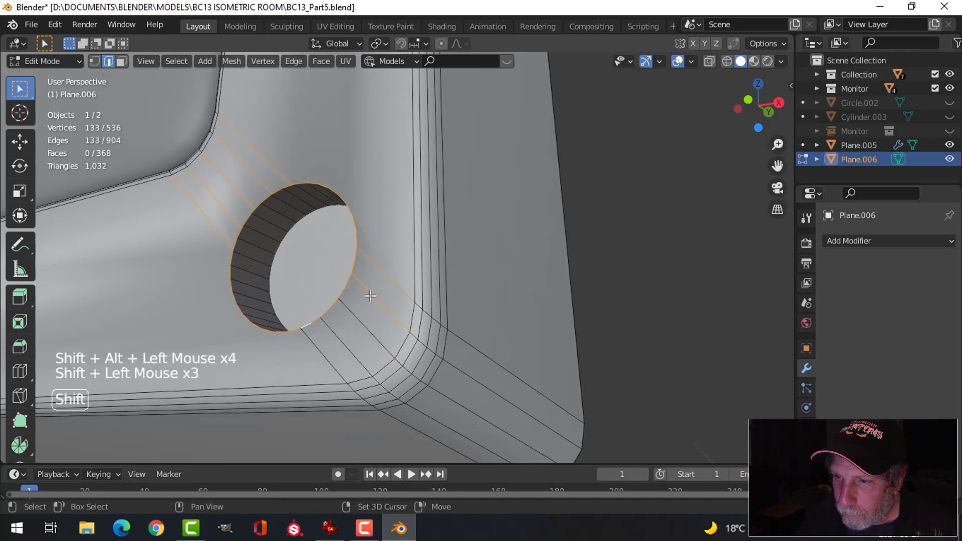
shift+click(265, 163)
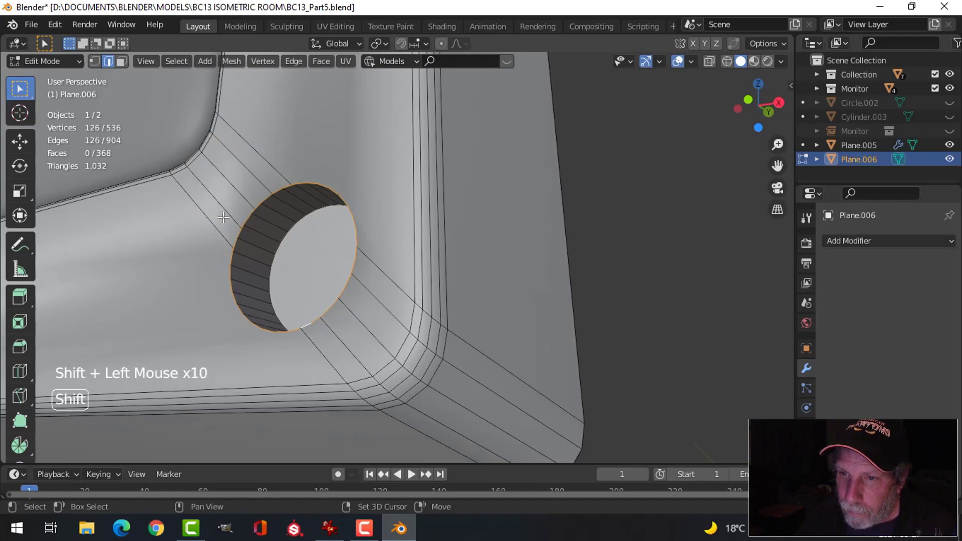
Add the lower-left corner hole's front rim edges to the selection, leaving the adjoining diagonal edges deselected
scroll(223, 217, down, 2)
middle_drag(225, 220, 429, 250)
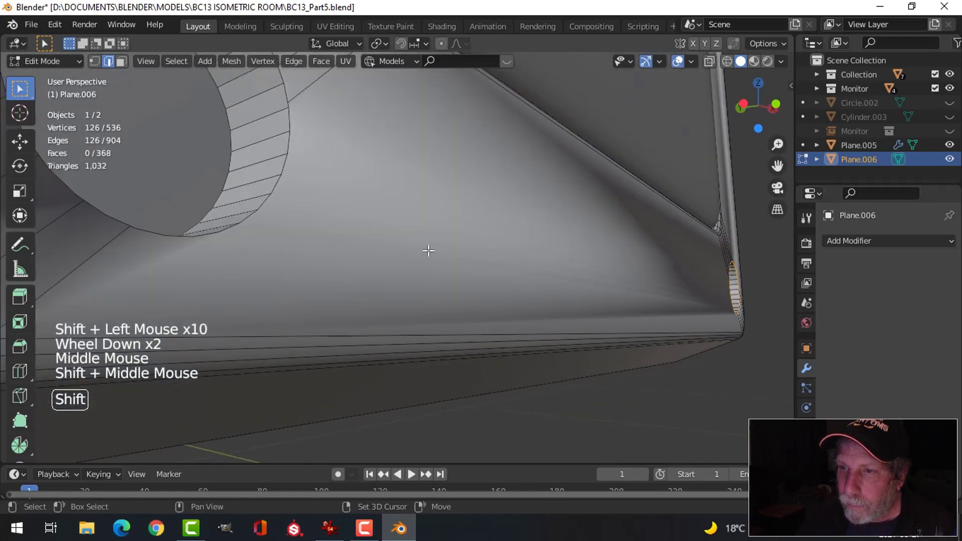
scroll(428, 251, down, 1)
shift+middle_drag(378, 270, 279, 175)
alt+shift+click(274, 161)
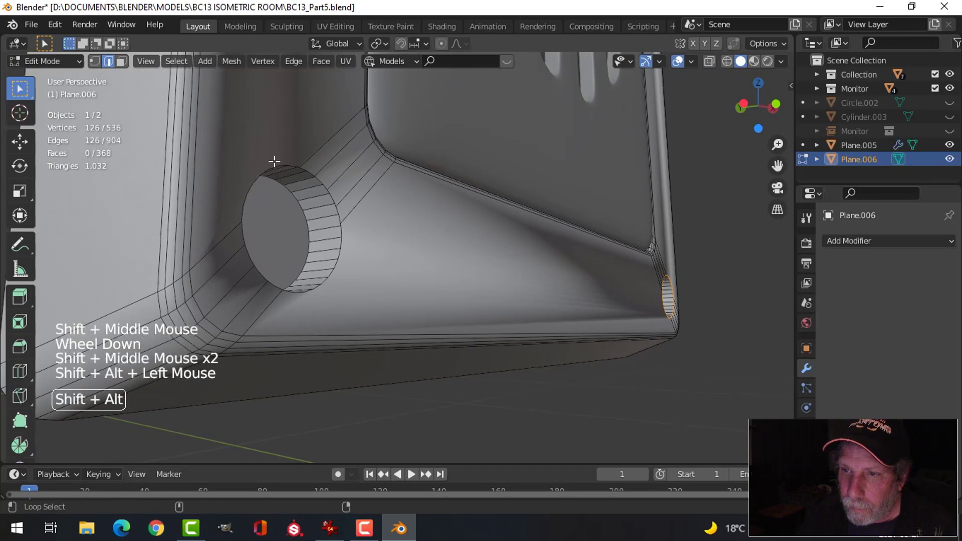
alt+shift+click(243, 235)
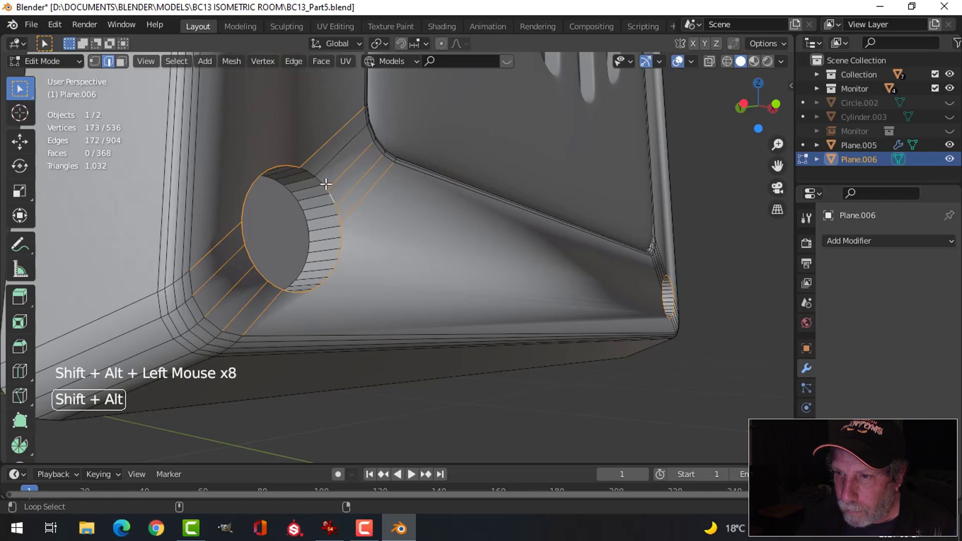
alt+shift+click(309, 171)
shift+click(326, 149)
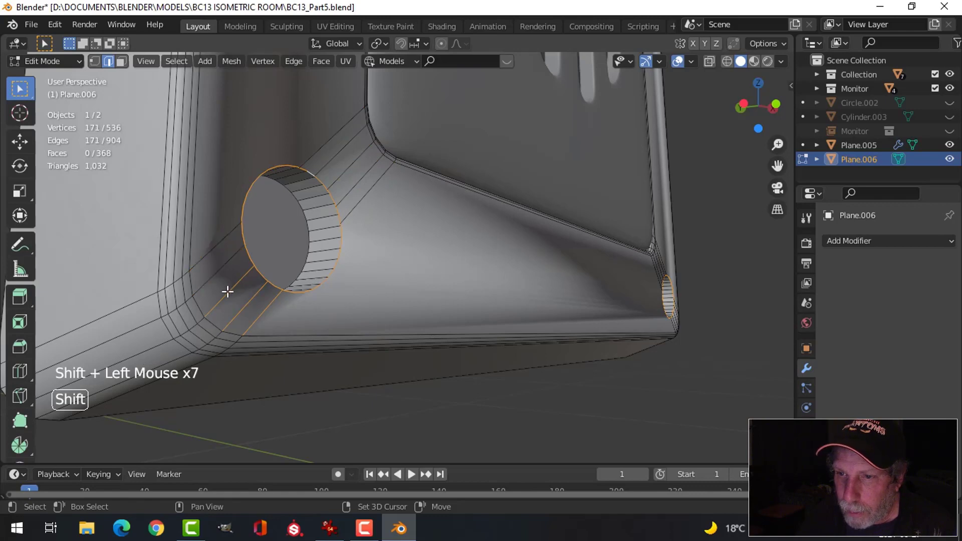
Bevel the four corner holes' selected rims with 4 segments and a width of about 0.00135 m, and return to Object Mode
scroll(524, 244, down, 3)
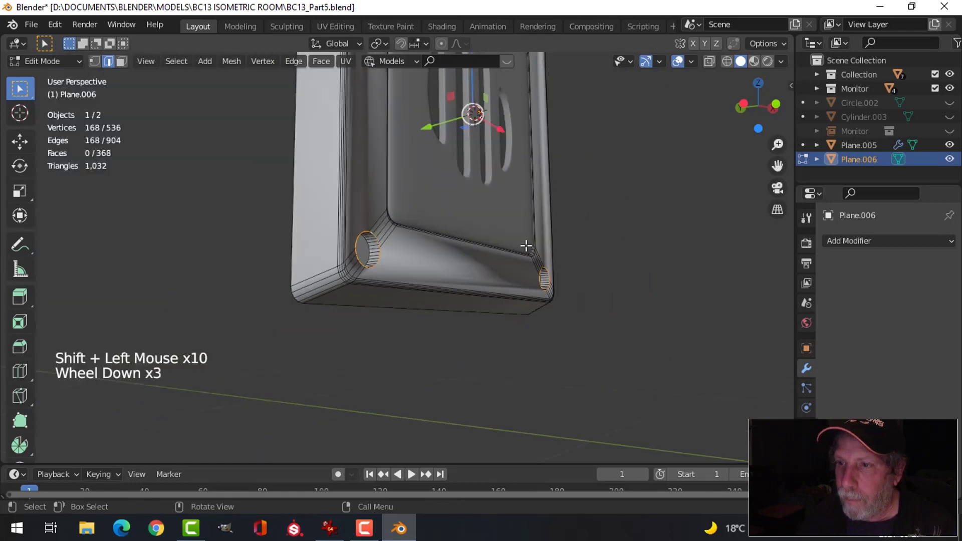
middle_drag(524, 245, 492, 281)
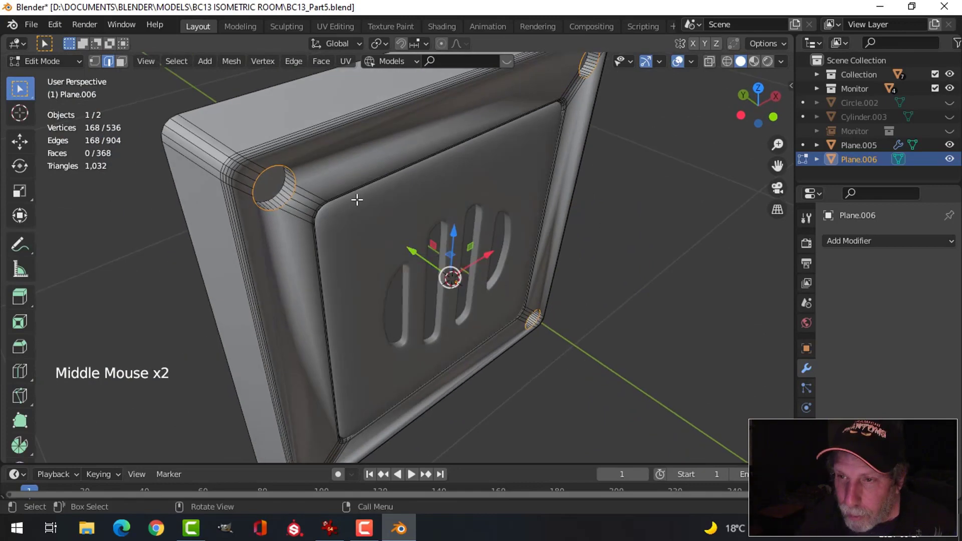
scroll(359, 200, up, 2)
shift+middle_drag(359, 200, 425, 244)
key(ctrl+b)
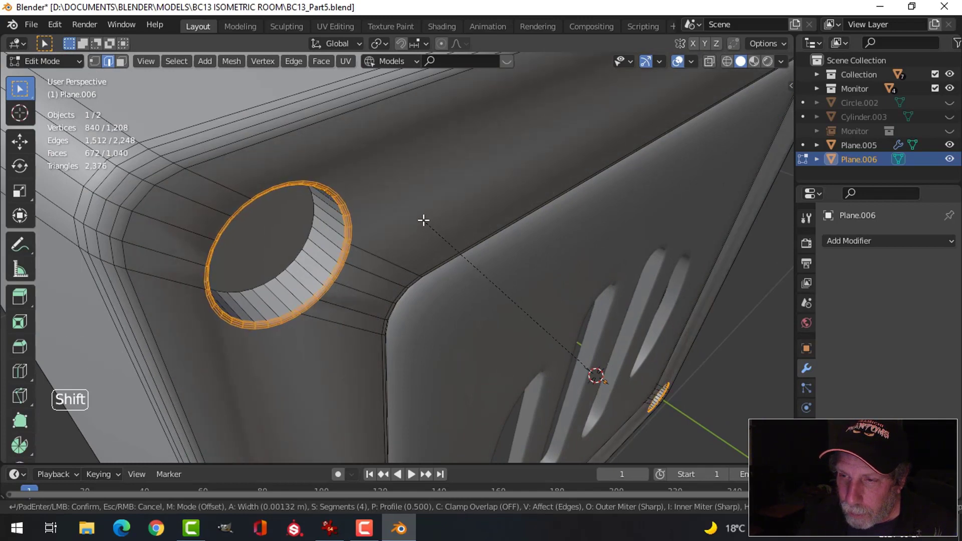
scroll(423, 221, down, 3)
scroll(423, 221, up, 3)
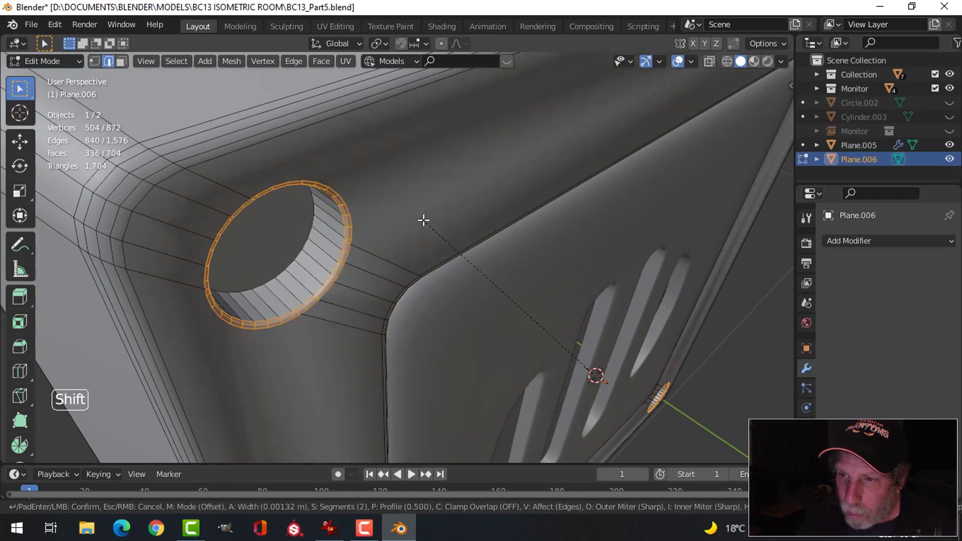
click(423, 221)
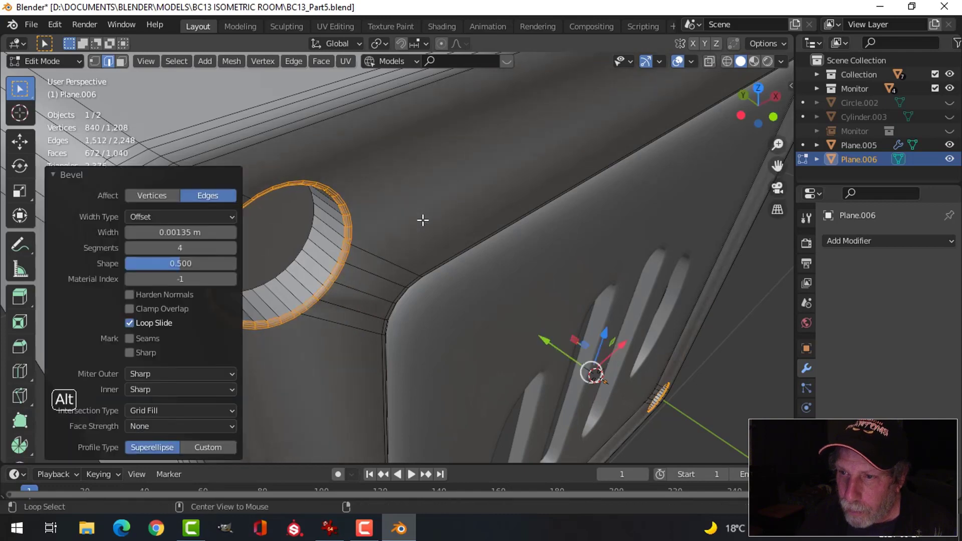
key(alt+a)
key(Tab)
scroll(423, 220, down, 2)
key(alt+a)
Add a Bevel modifier to the frame with the limit method set to Angle and 3 segments
middle_drag(446, 254, 443, 209)
scroll(400, 226, down, 1)
click(449, 118)
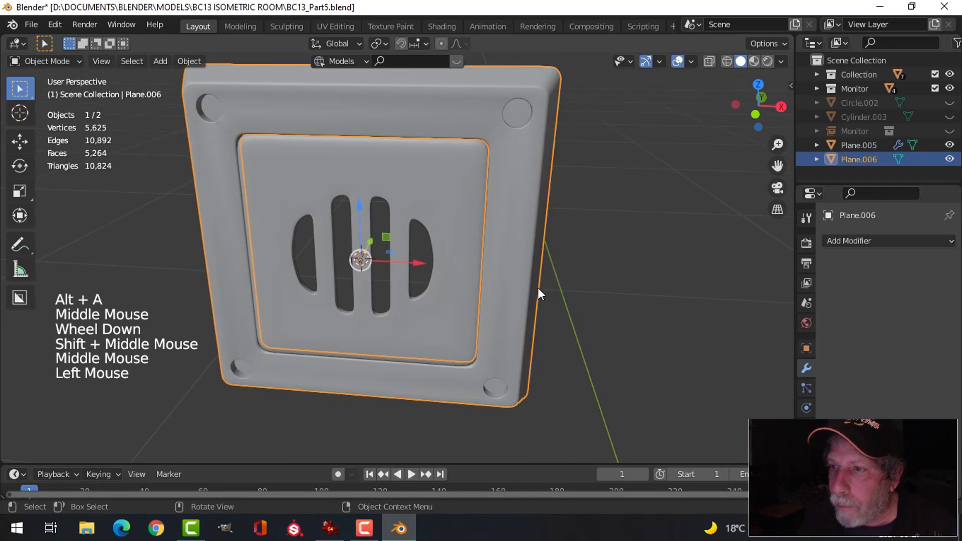
middle_drag(564, 281, 540, 285)
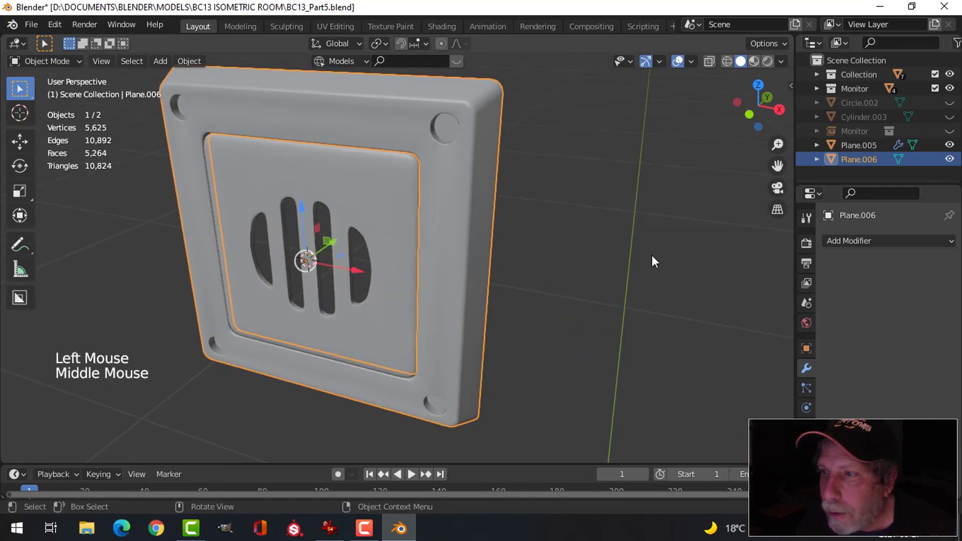
click(846, 241)
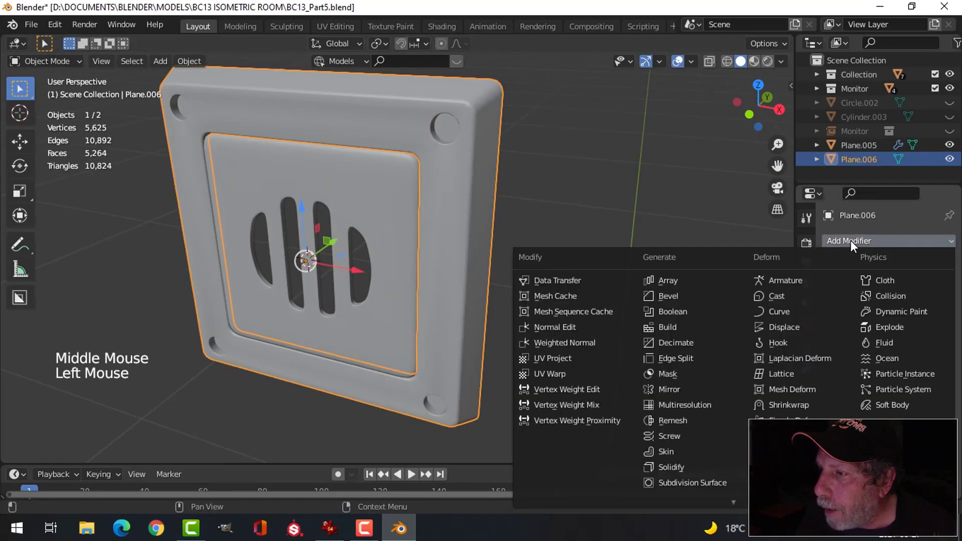
click(667, 296)
click(891, 363)
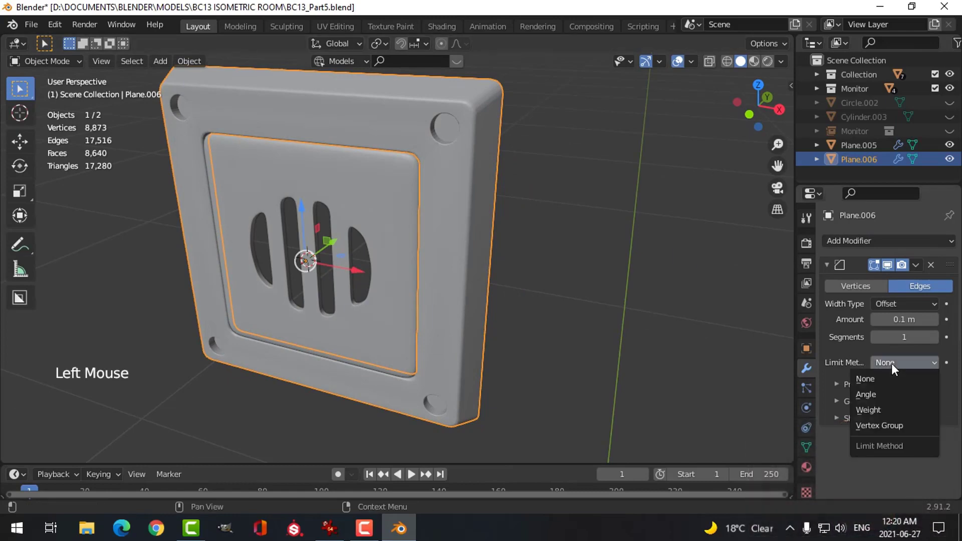
click(881, 394)
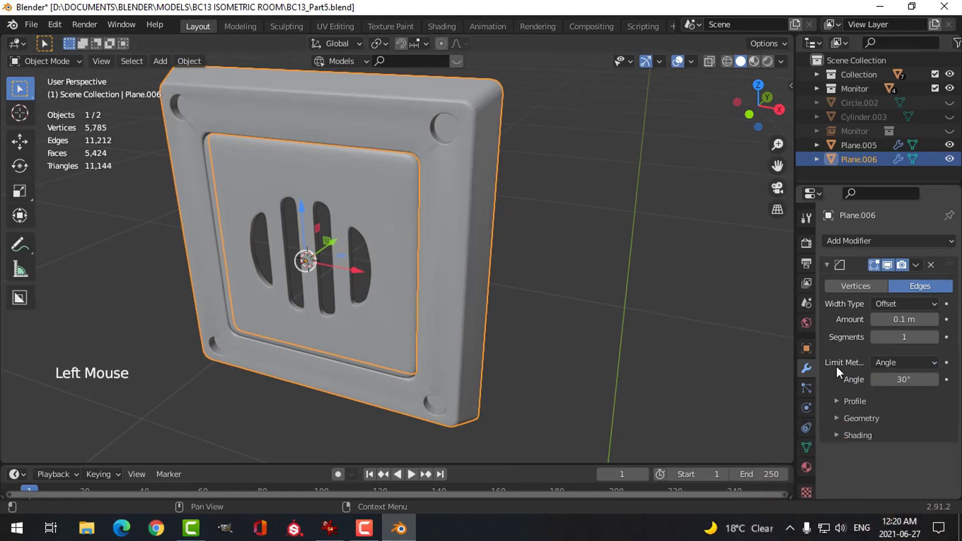
click(934, 337)
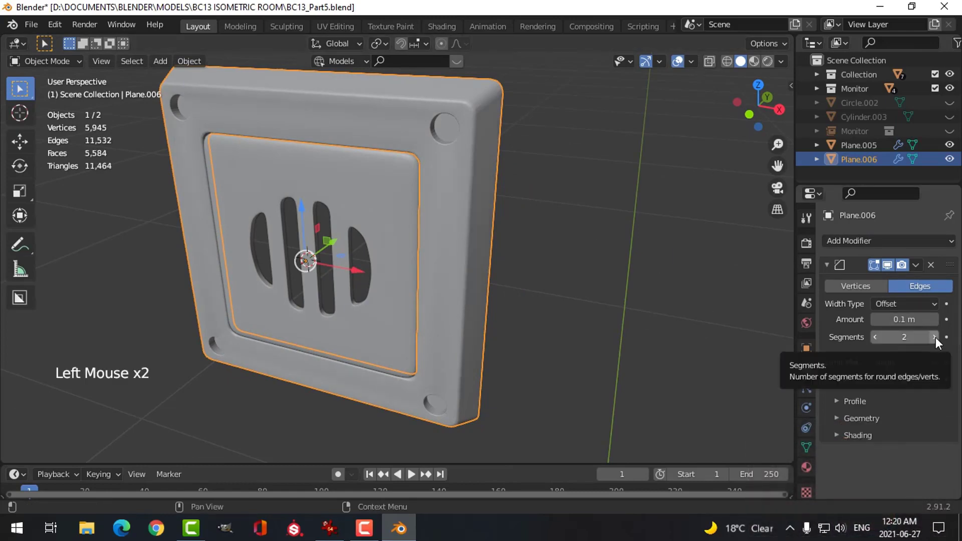
click(934, 337)
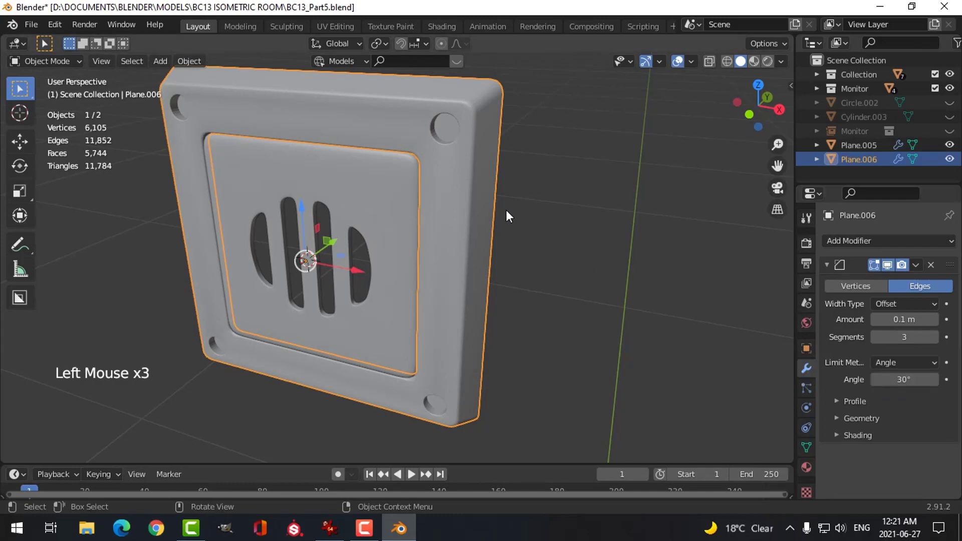
Add a Weighted Normal modifier to the frame and enable Auto Smooth for its normals
click(849, 241)
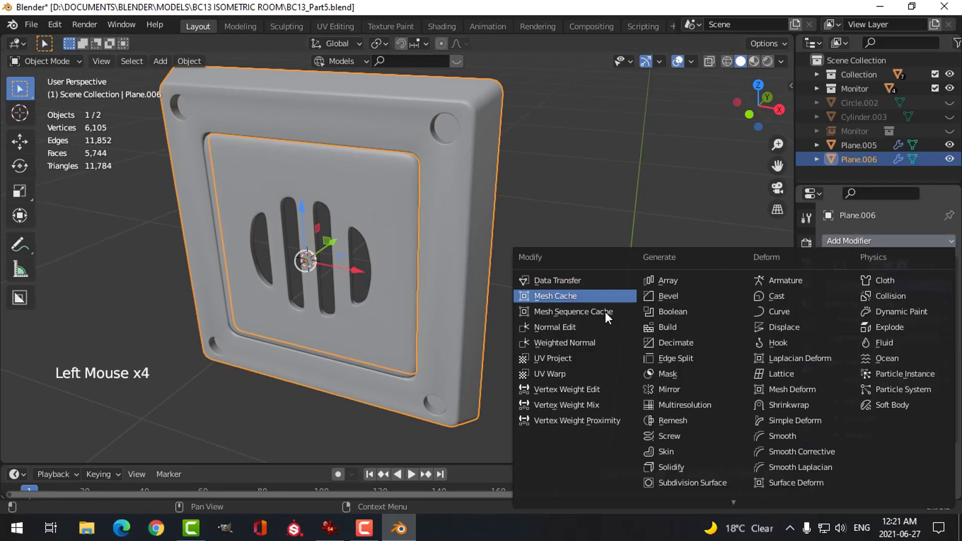
click(597, 343)
click(806, 447)
scroll(874, 400, down, 4)
click(874, 417)
key(alt+a)
Examine the frame's shading and the bevelled rim of its upper-right corner hole up close
scroll(484, 206, down, 2)
mouse_move(484, 206)
middle_down()
mouse_move(491, 176)
mouse_move(501, 207)
middle_up()
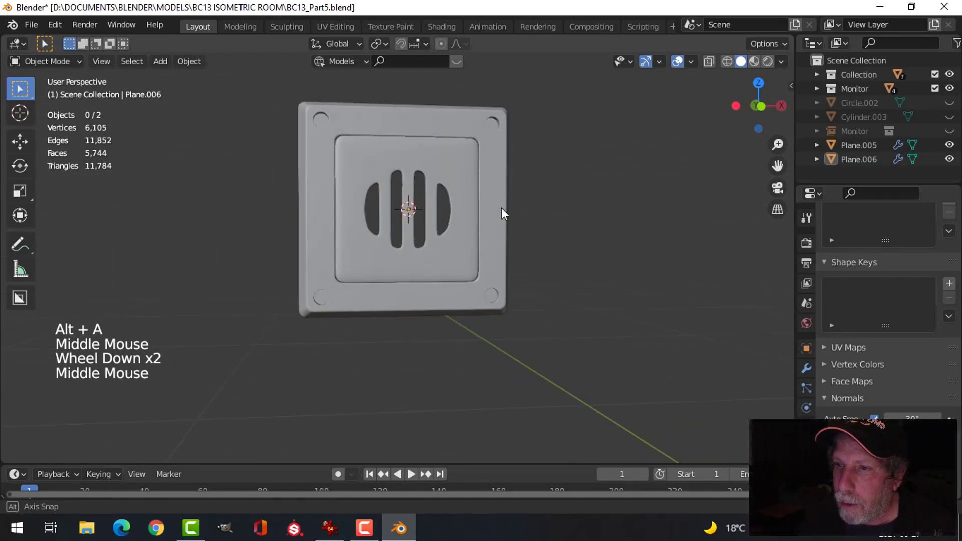
scroll(506, 149, up, 2)
shift+middle_drag(506, 149, 493, 195)
middle_drag(494, 195, 431, 271)
scroll(431, 269, up, 4)
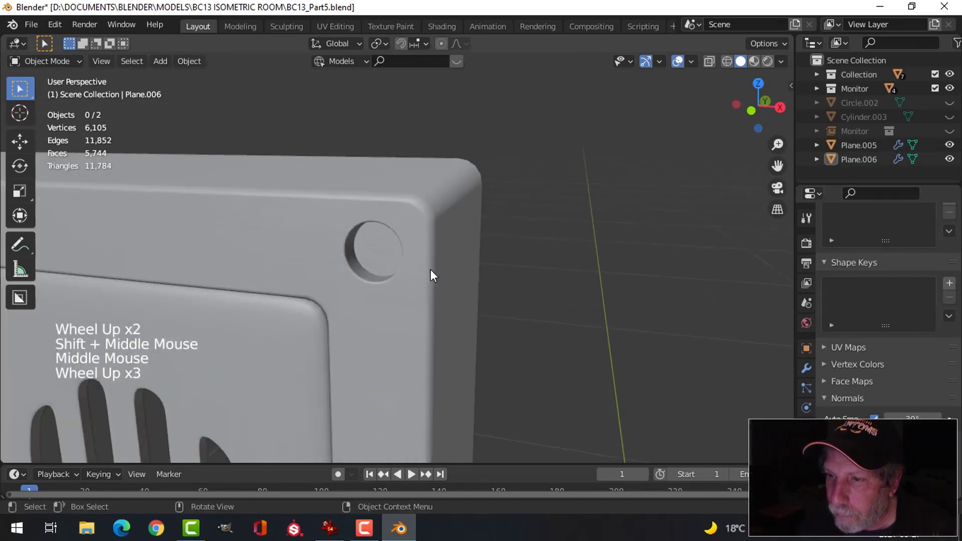
scroll(430, 269, down, 5)
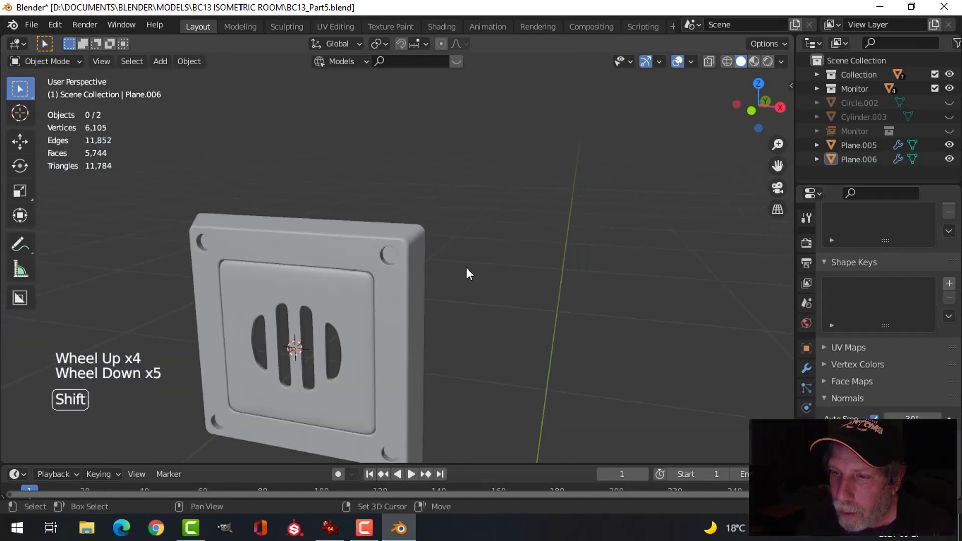
Reveal all hidden objects of the room scene and leave everything deselected
shift+middle_drag(467, 266, 473, 262)
middle_drag(473, 261, 476, 257)
key(alt+h)
key(alt+a)
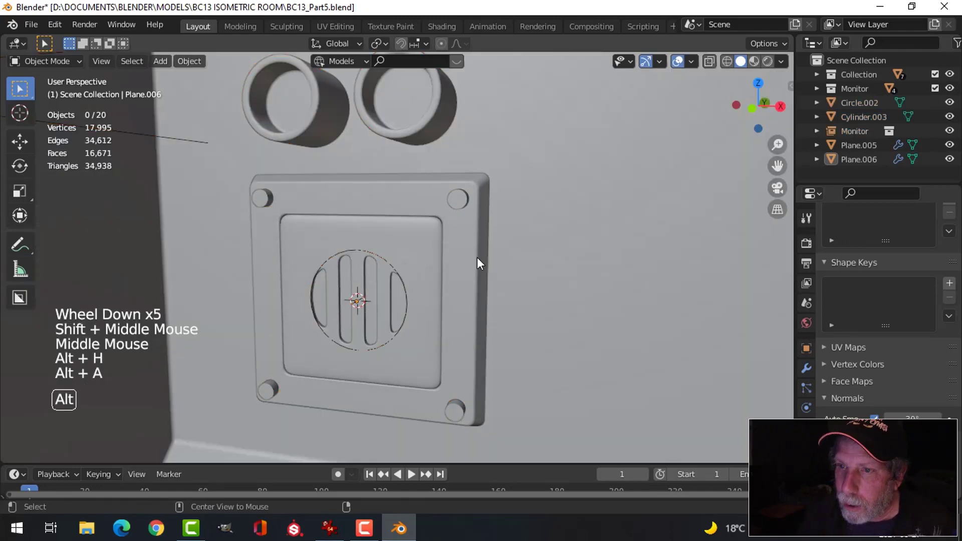
Delete the leftover circle object, Circle.002, around the slots in the centre panel
scroll(477, 257, down, 1)
scroll(452, 251, down, 1)
click(441, 215)
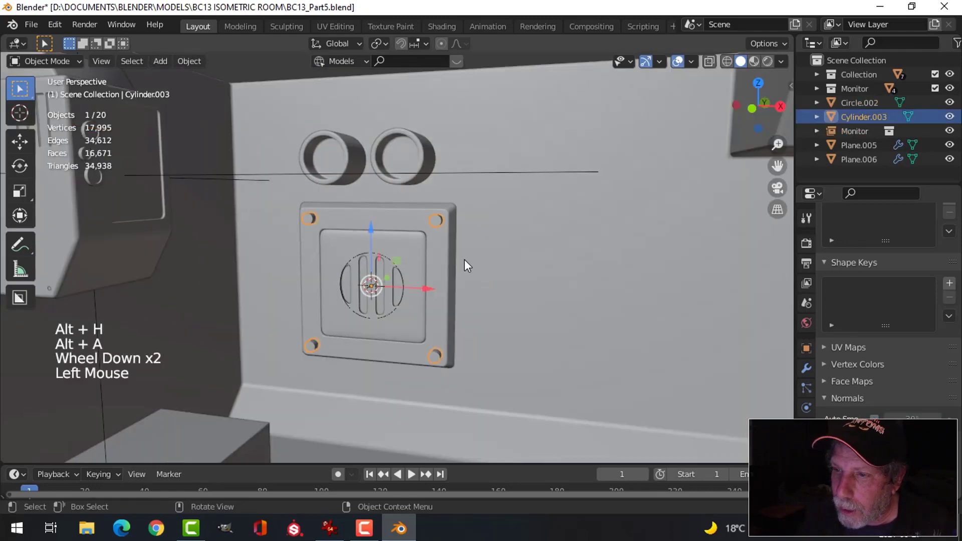
scroll(424, 287, up, 1)
scroll(424, 287, up, 1)
key(alt+a)
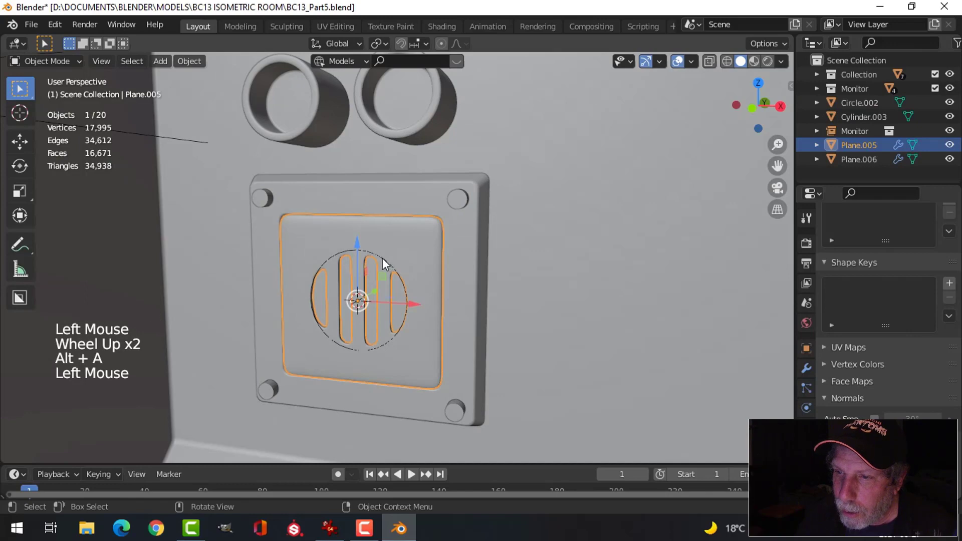
click(382, 258)
key(x)
Isolate the corner cylinders and the frame by hiding every other object in the scene, leaving nothing selected
middle_drag(446, 287, 379, 214)
click(379, 210)
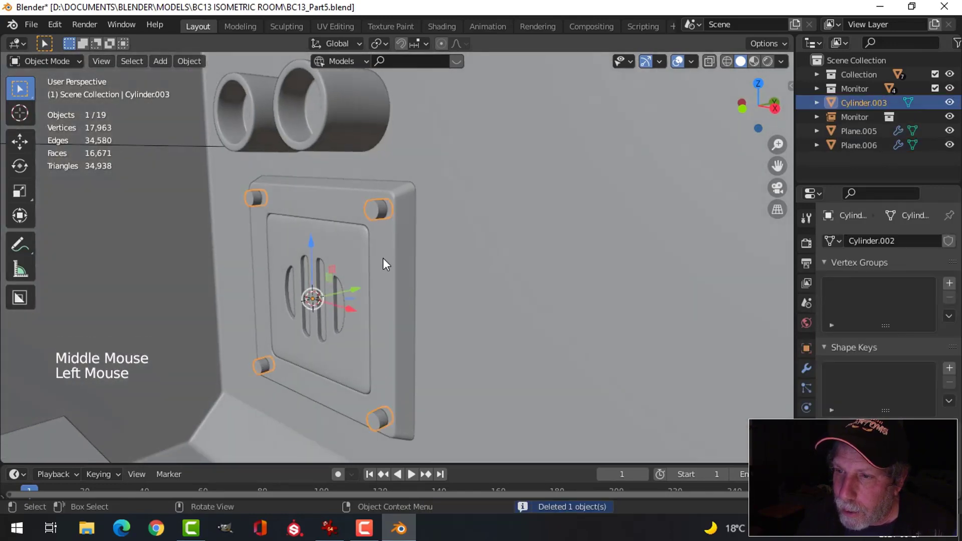
shift+click(382, 237)
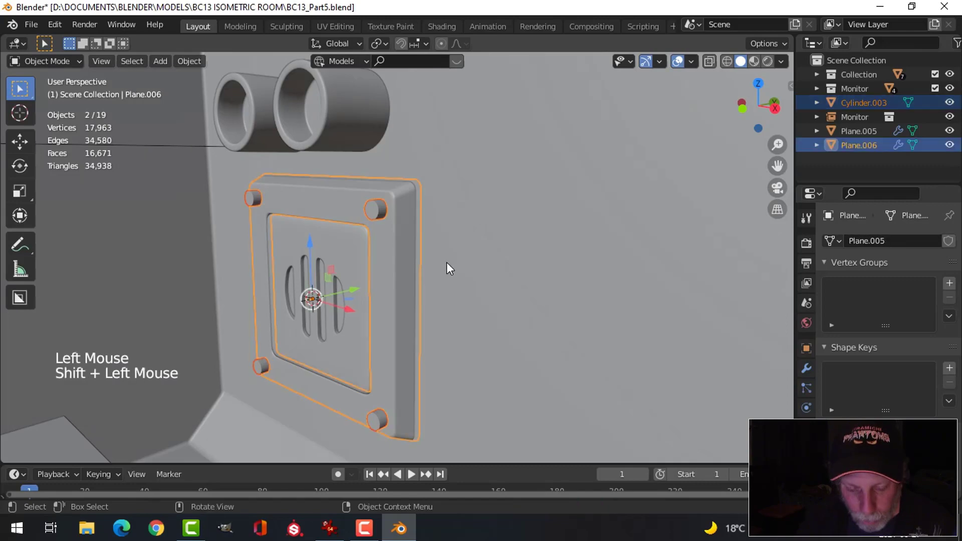
key(shift+h)
scroll(413, 270, up, 2)
middle_drag(413, 270, 459, 272)
key(alt+a)
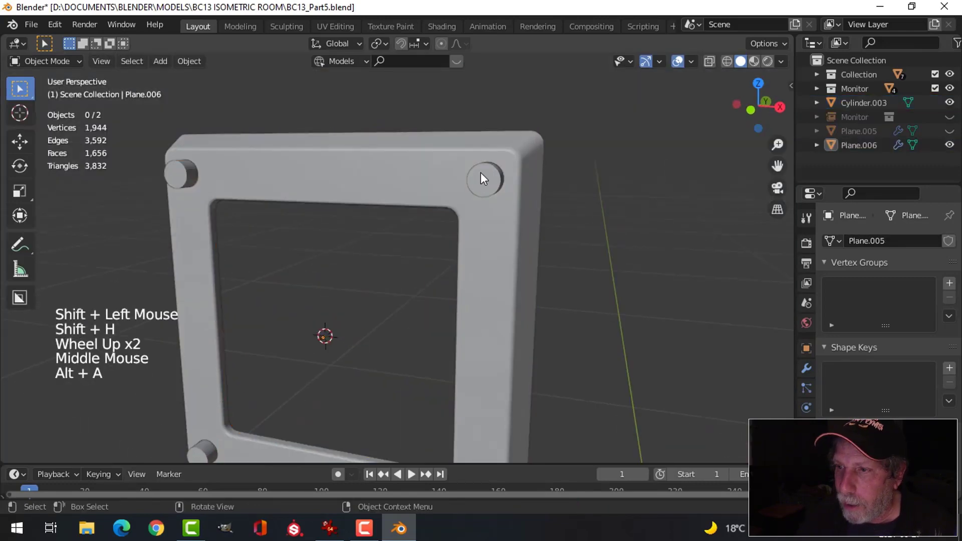
Select all geometry of the corner cylinders in Edit Mode and set the pivot point to Individual Origins
click(480, 173)
key(Tab)
key(a)
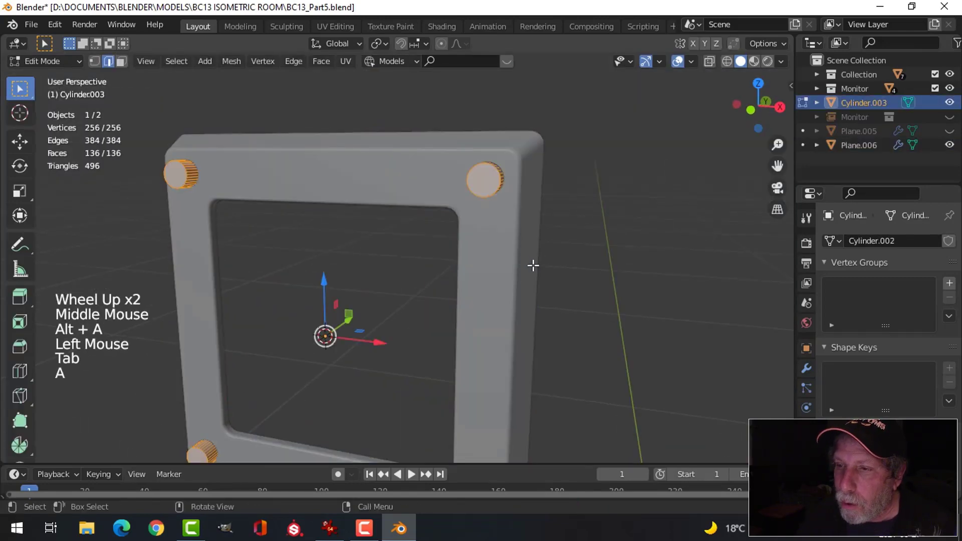
middle_drag(533, 264, 503, 265)
click(381, 43)
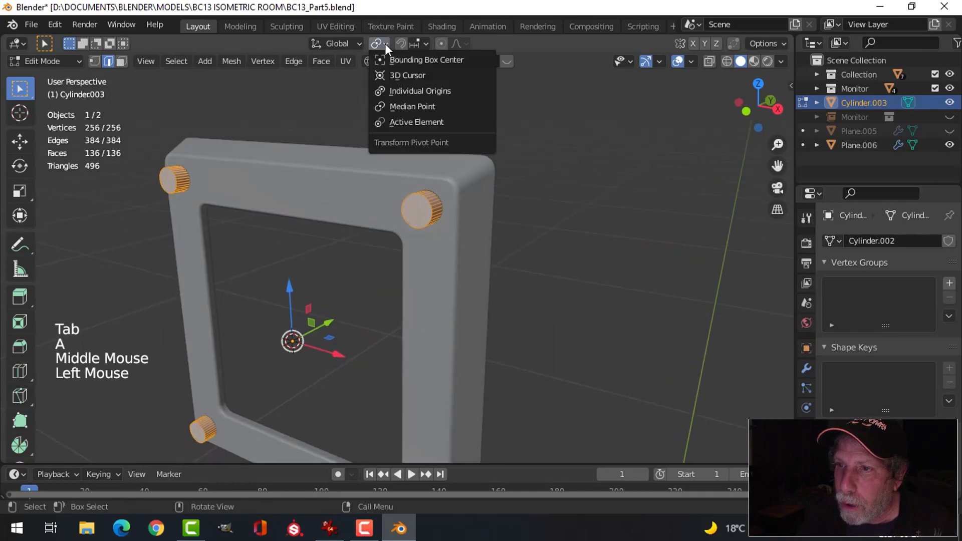
click(411, 89)
Scale the four corner cylinders down to about 0.898 so they fit inside the frame's holes
scroll(552, 230, up, 2)
scroll(551, 230, up, 1)
middle_drag(553, 230, 560, 230)
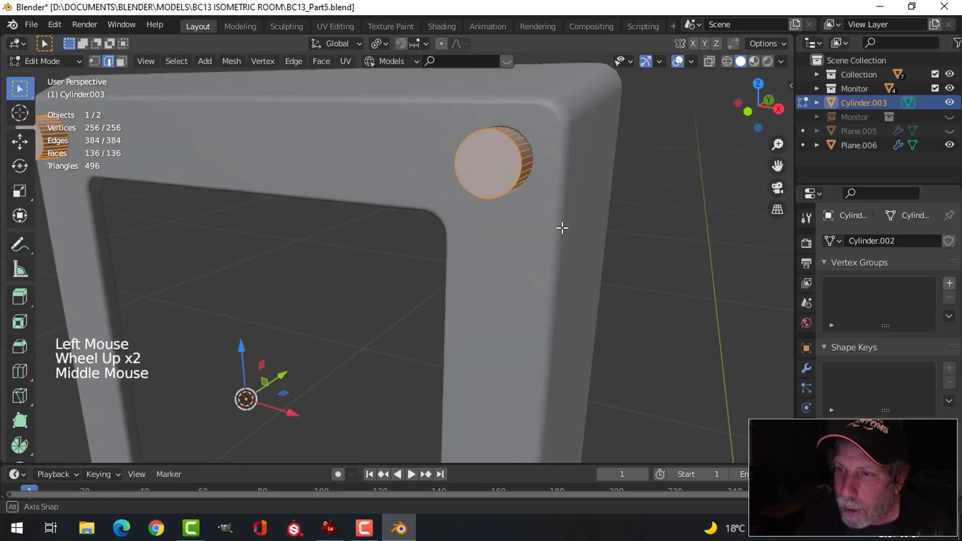
key(s)
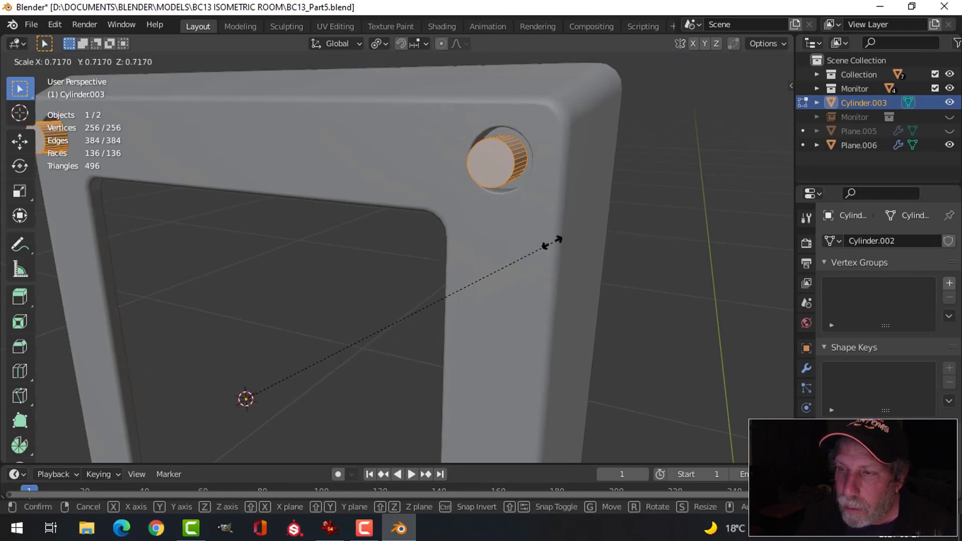
click(633, 209)
middle_drag(632, 210, 572, 235)
scroll(481, 219, down, 2)
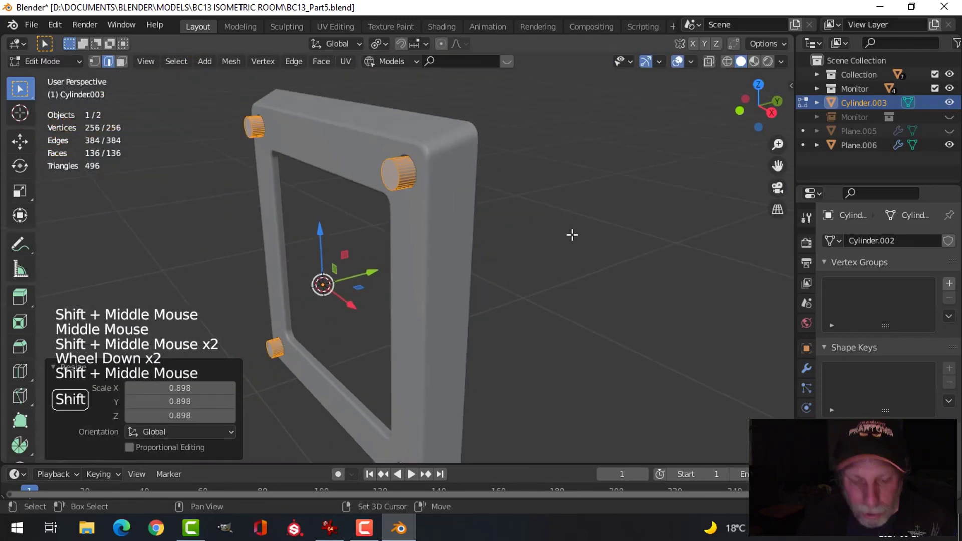
Shorten the corner cylinders along the global Y axis and move them back into the frame's holes
key(s)
key(y)
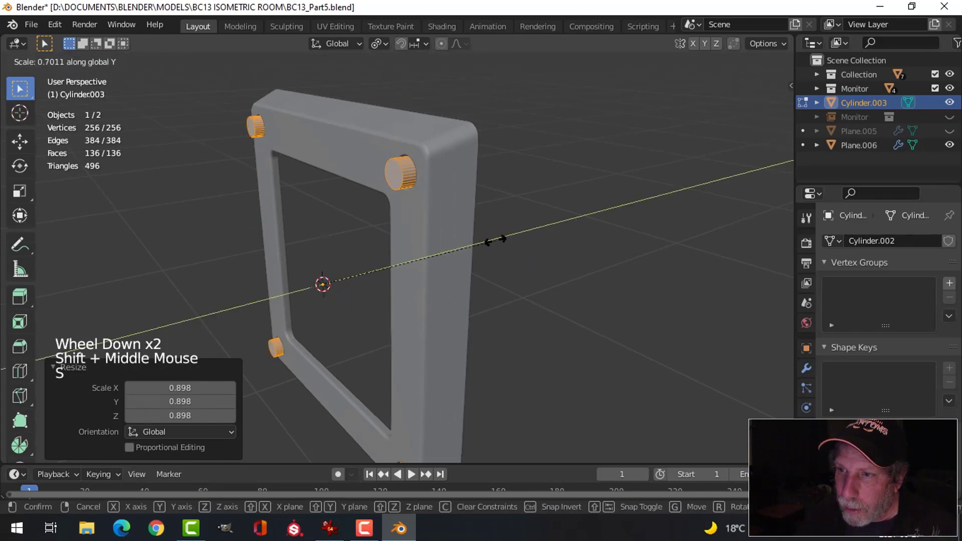
click(376, 262)
drag(375, 270, 386, 264)
Bevel the rims of the four corner cylinders' front faces with 4 segments and return to Object Mode
middle_drag(451, 193, 545, 203)
scroll(530, 187, up, 2)
key(alt+a)
key(3)
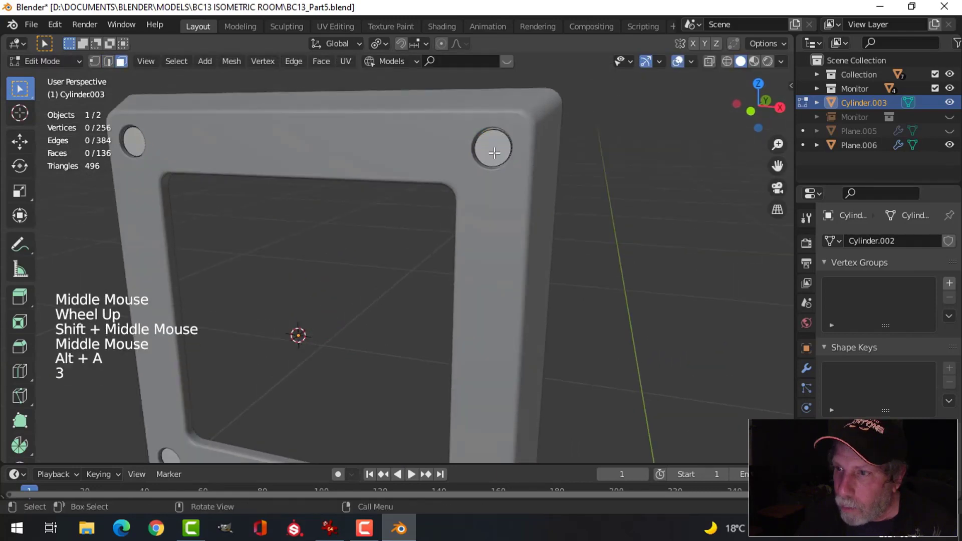
click(492, 148)
shift+click(134, 142)
shift+middle_drag(178, 197, 321, 125)
shift+click(245, 326)
shift+click(567, 374)
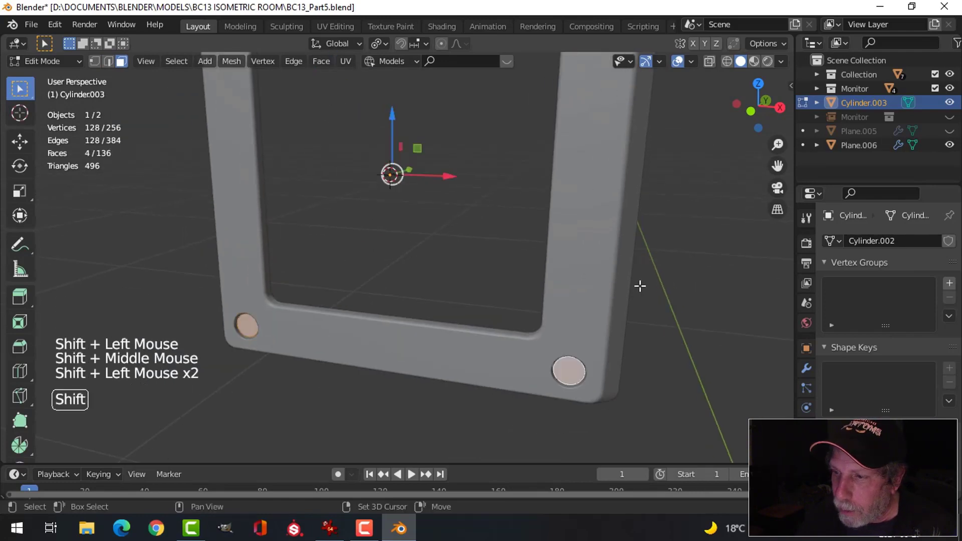
middle_drag(638, 285, 517, 278)
scroll(596, 299, up, 2)
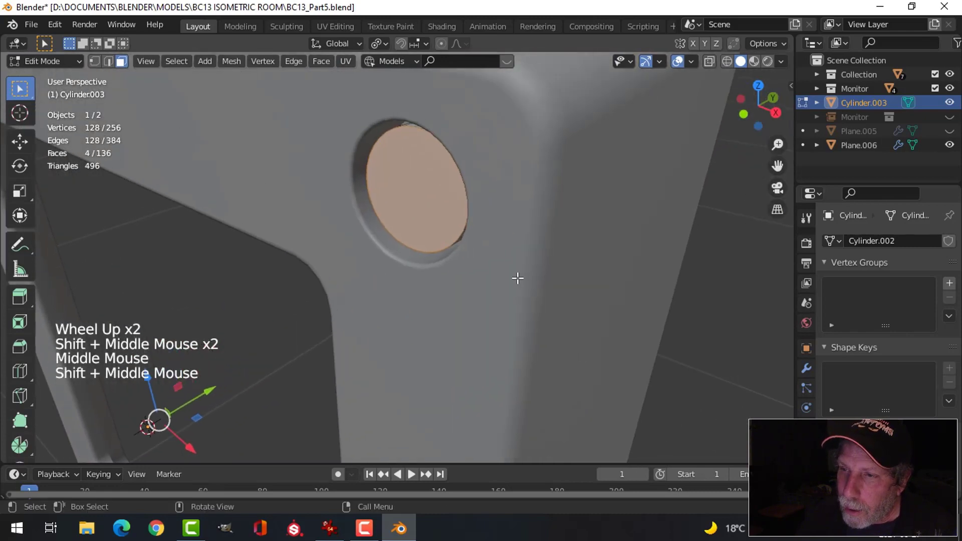
key(ctrl+b)
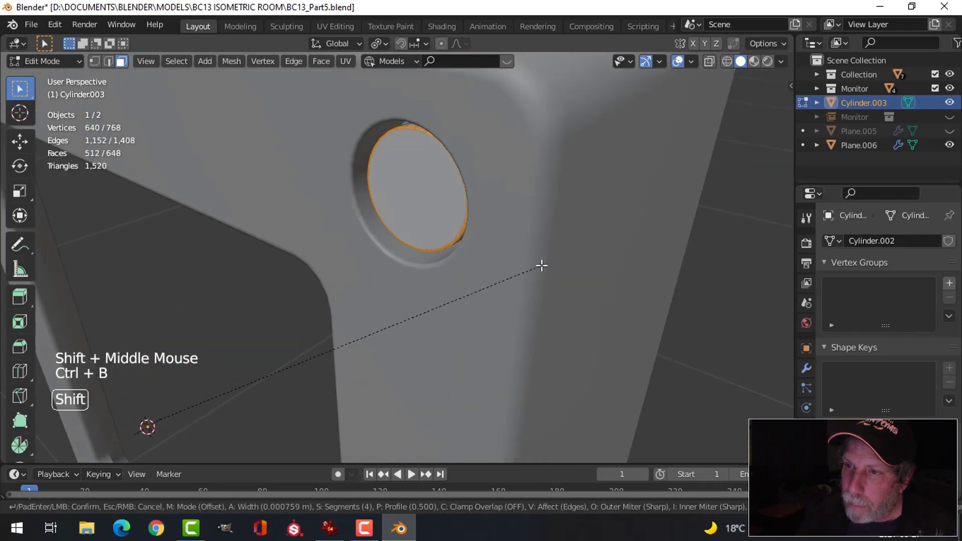
click(569, 252)
key(Tab)
scroll(495, 253, down, 3)
key(alt+a)
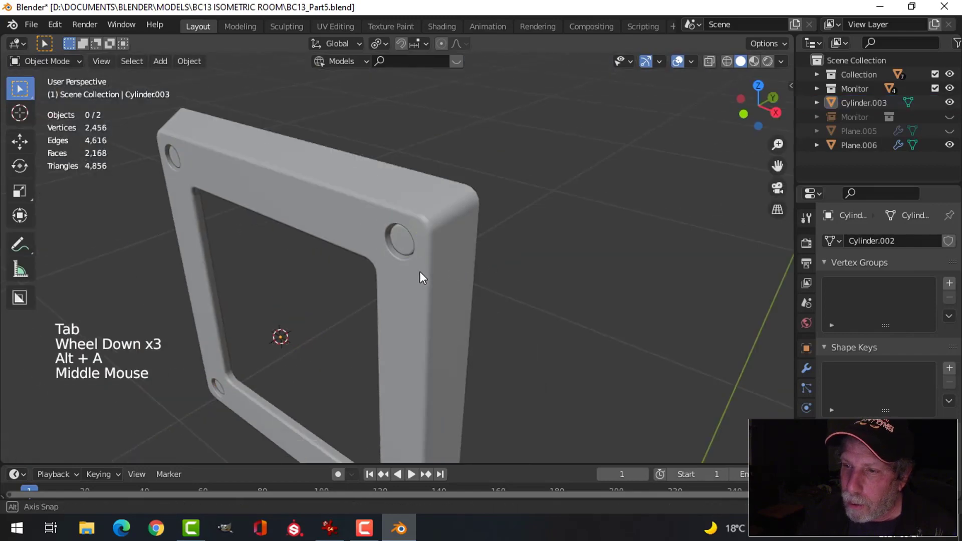
Shade the corner cylinders smooth and deselect them
middle_drag(419, 271, 410, 224)
click(410, 224)
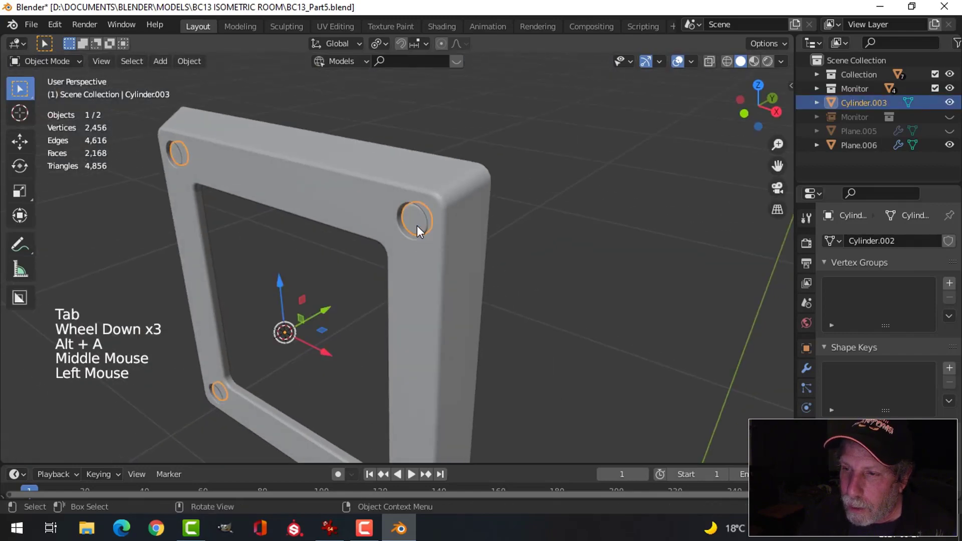
right_click(417, 231)
click(396, 210)
scroll(468, 243, up, 2)
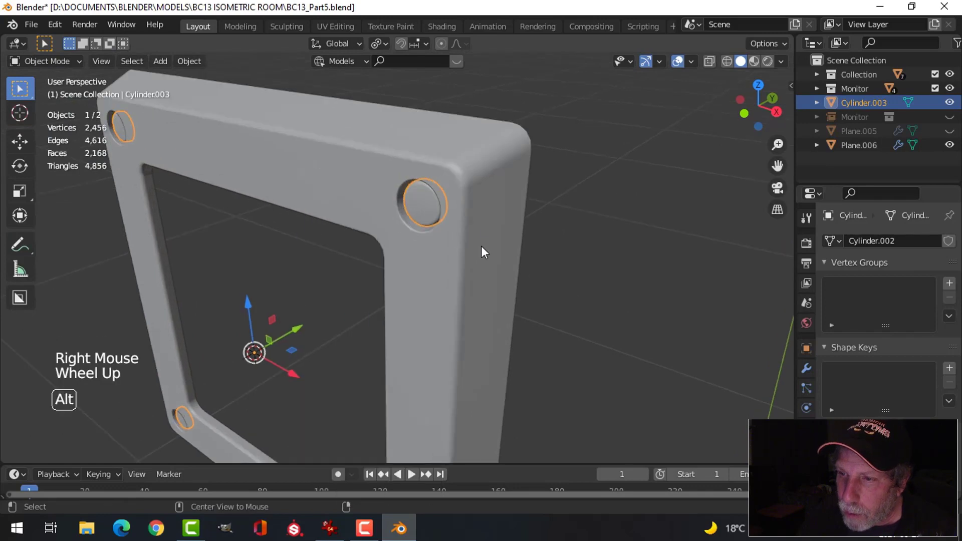
key(alt+a)
middle_drag(481, 245, 506, 237)
scroll(506, 239, down, 1)
Move the corner cylinders slightly forward along the Y axis within the frame's holes
click(493, 185)
middle_drag(493, 185, 536, 242)
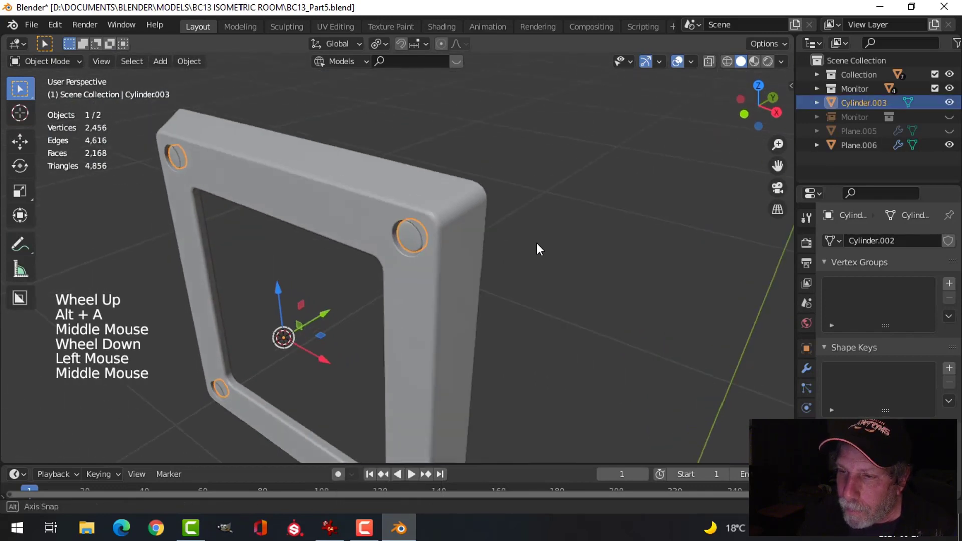
scroll(451, 256, up, 2)
middle_drag(452, 255, 381, 256)
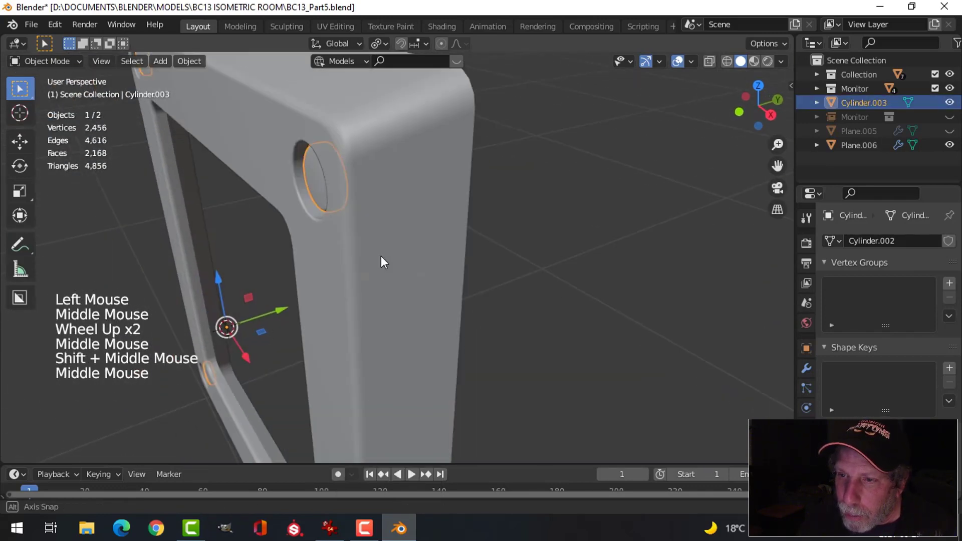
drag(281, 309, 273, 310)
scroll(357, 308, down, 3)
key(alt+a)
middle_drag(360, 314, 437, 281)
scroll(437, 276, up, 3)
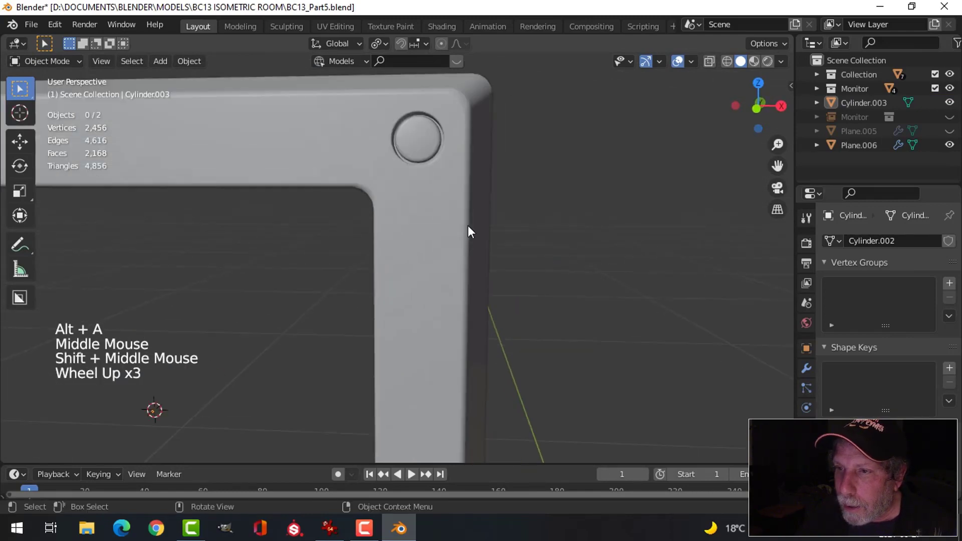
Scale all of the corner cylinders' geometry slightly about their individual origins to adjust the gap in the holes
click(434, 150)
key(Tab)
key(a)
scroll(434, 228, down, 1)
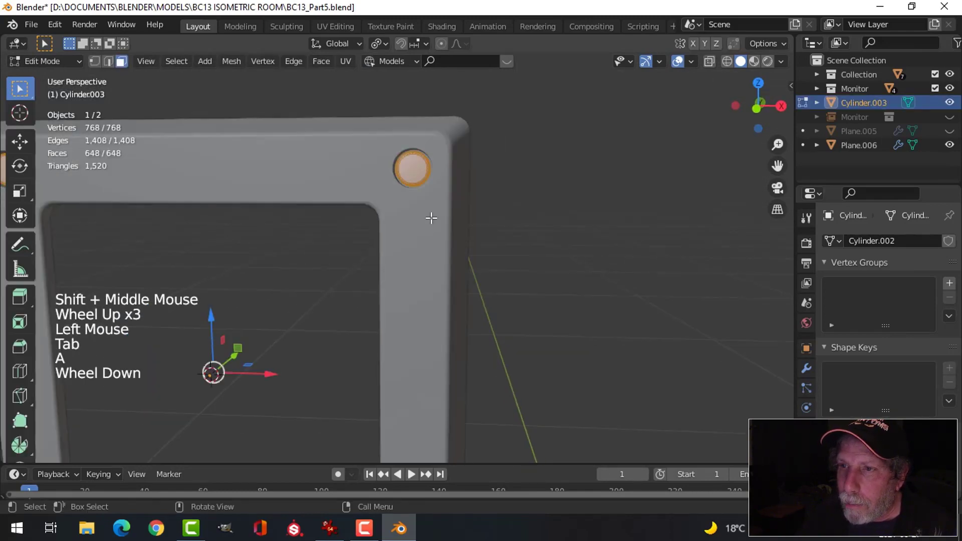
key(s)
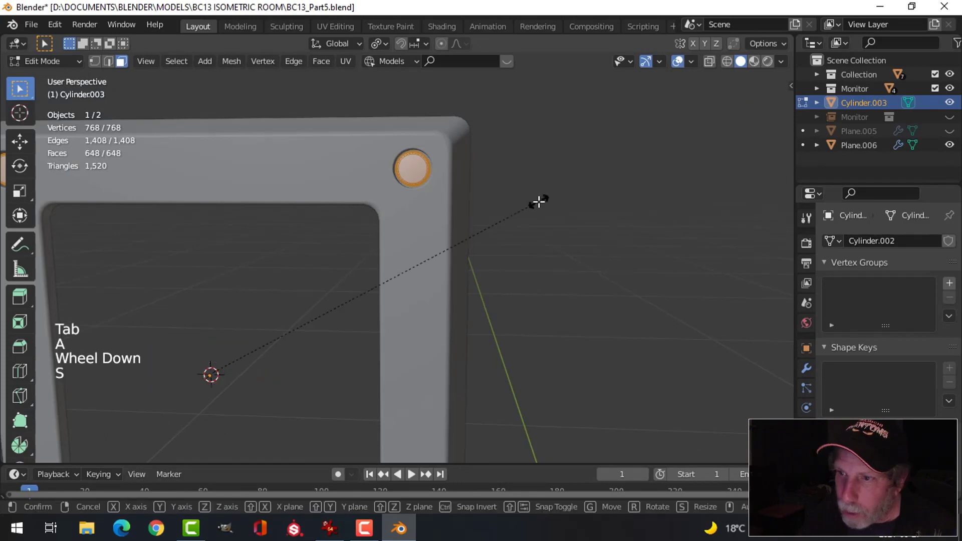
click(569, 187)
key(Tab)
middle_drag(504, 213, 481, 230)
key(alt+a)
scroll(443, 260, down, 3)
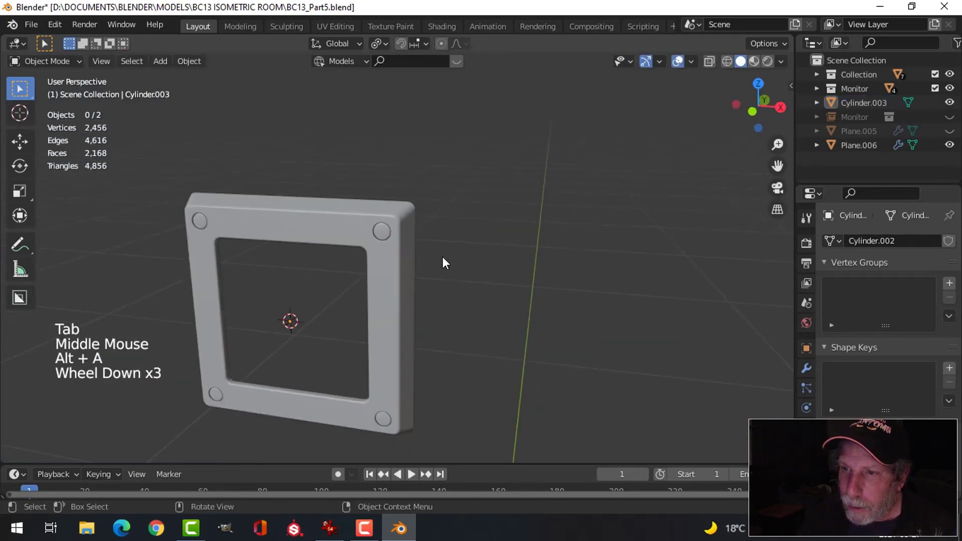
Reveal all hidden objects of the room scene and clear the selection
middle_drag(443, 260, 422, 178)
key(alt+h)
key(alt+a)
scroll(458, 252, up, 1)
scroll(349, 279, up, 1)
Move the corner cylinders, the frame and the slotted centre panel into a new collection named Panel
click(422, 182)
shift+click(368, 176)
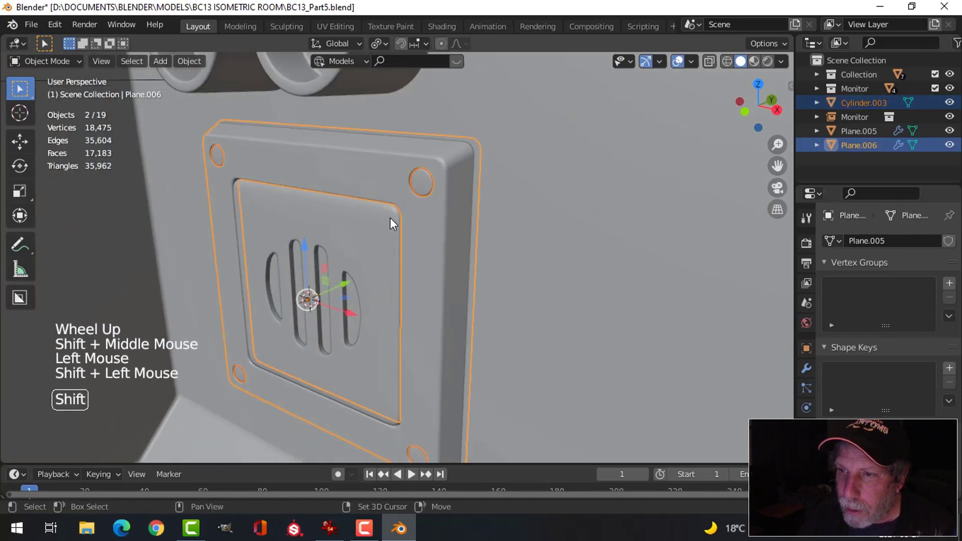
shift+click(454, 256)
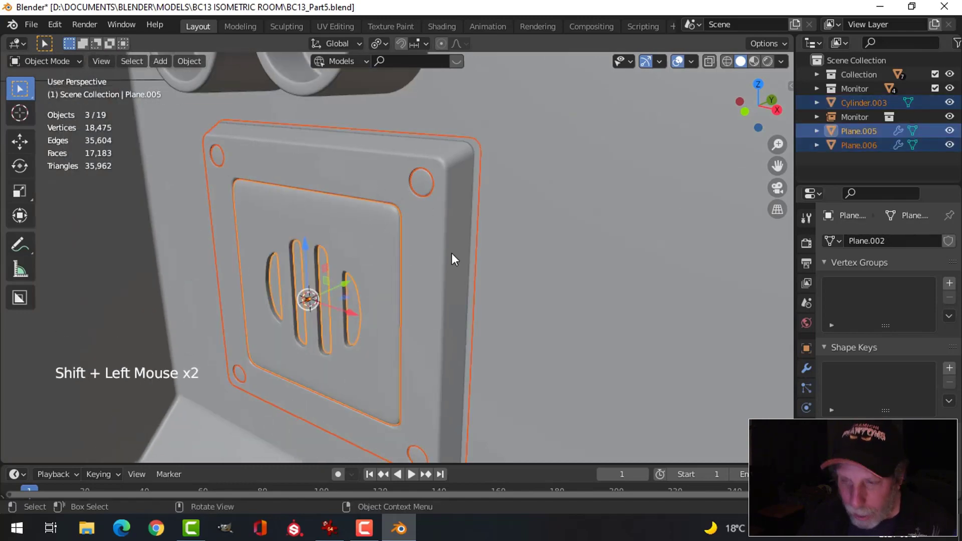
key(m)
click(452, 253)
text(Panel)
key(Return)
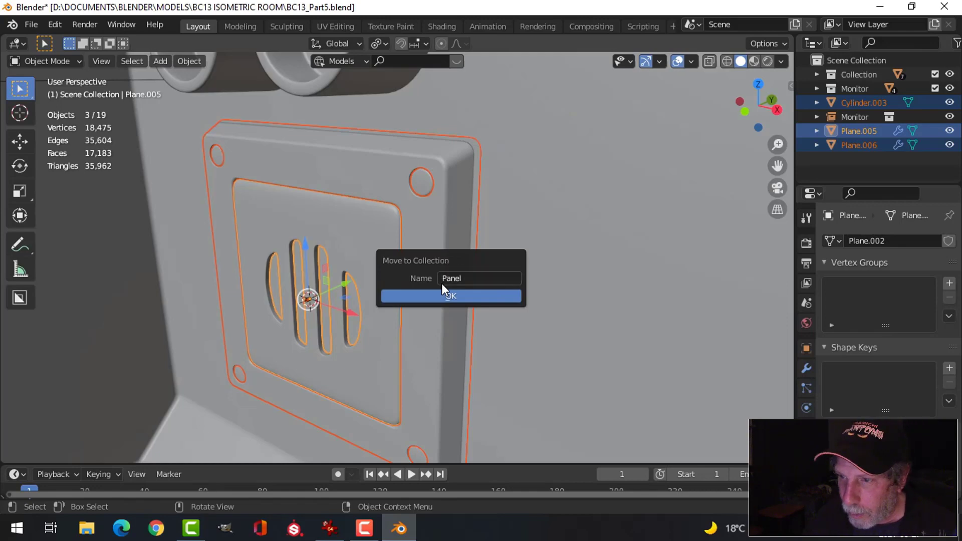
click(465, 296)
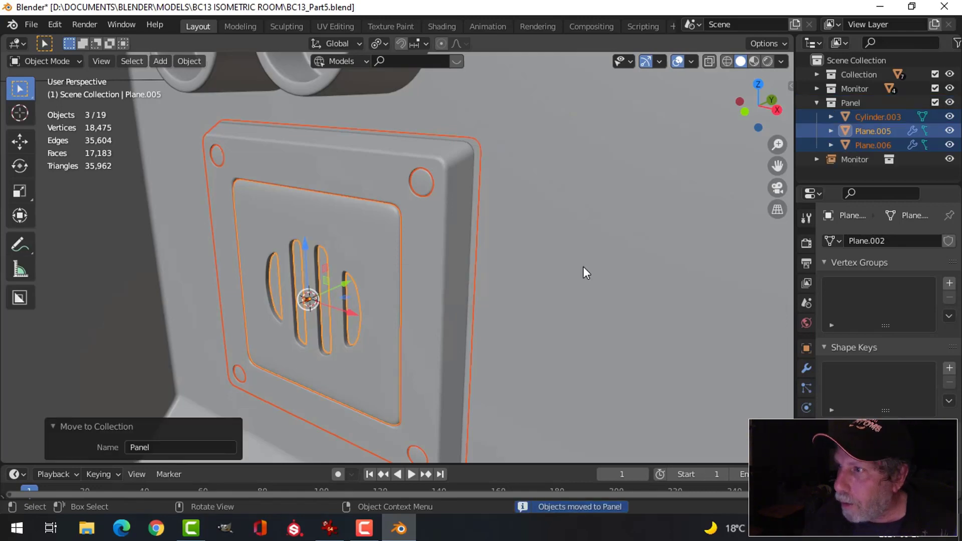
Select all objects of the Panel collection and move them about -0.0096 m along Y, away from the wall
click(818, 104)
click(852, 102)
right_click(852, 101)
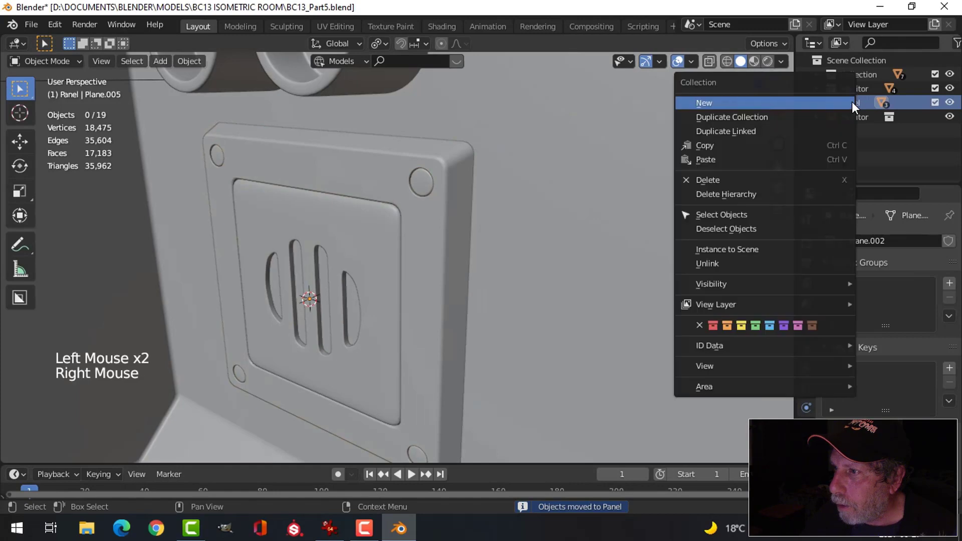
click(755, 214)
middle_drag(642, 212, 450, 232)
drag(359, 264, 332, 262)
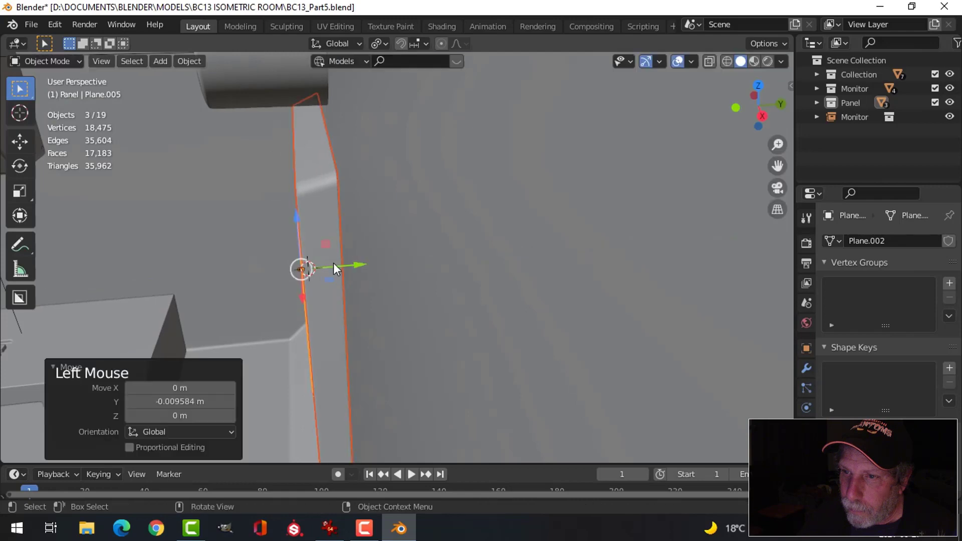
middle_drag(333, 263, 373, 240)
scroll(374, 239, down, 3)
key(alt+a)
scroll(461, 287, down, 3)
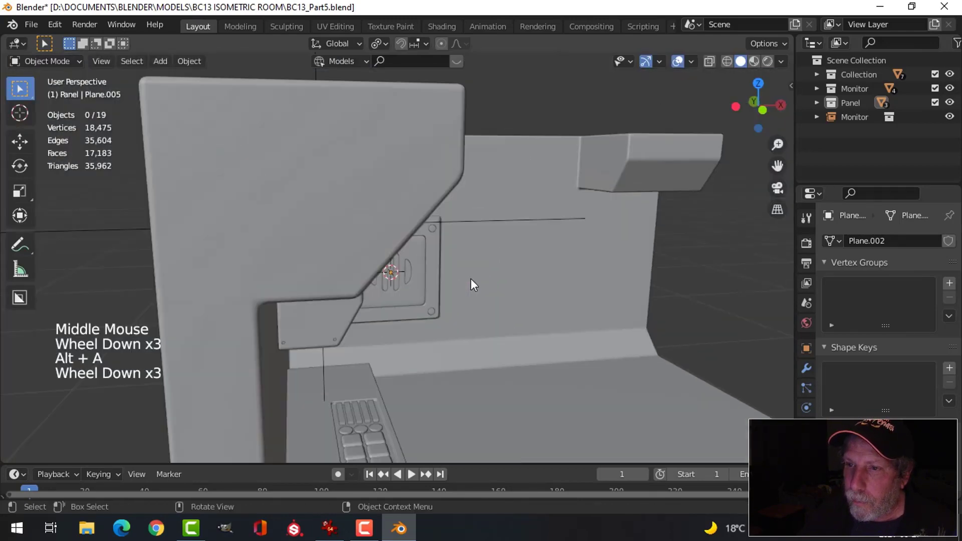
Compare the panel in the room with the reference image in IrfanView and return to Blender
middle_drag(470, 278, 439, 338)
scroll(445, 273, up, 2)
key(alt+Tab)
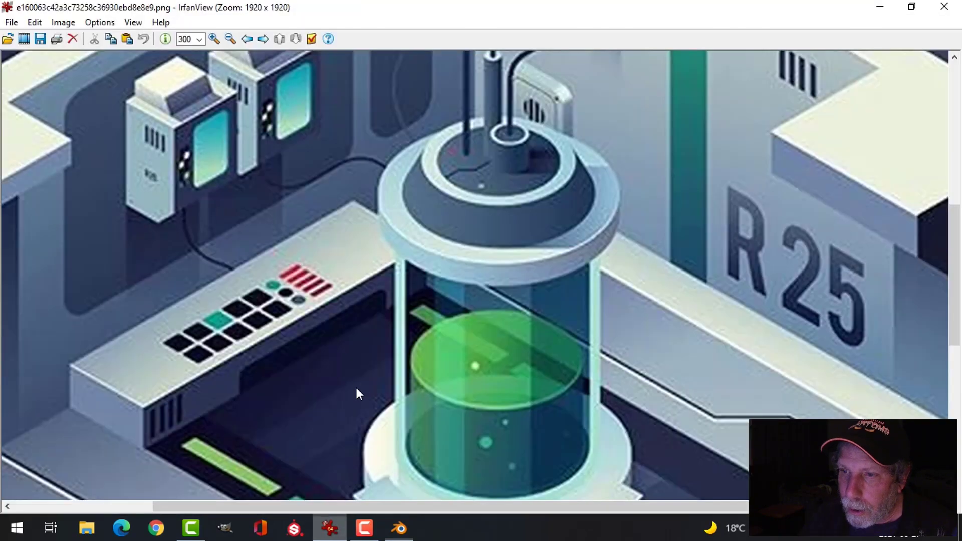
click(399, 528)
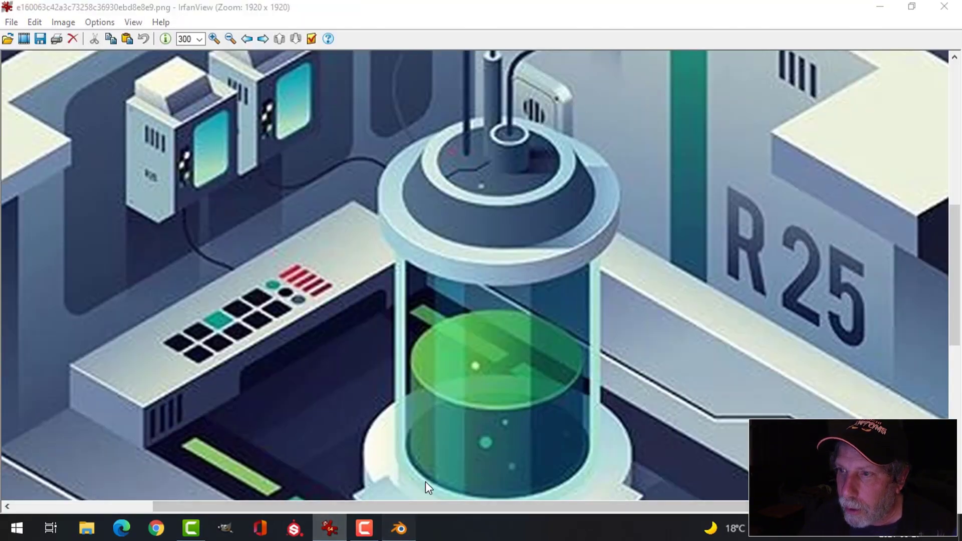
Scale the slotted centre panel, the corner cylinders and the frame together to about 0.523
scroll(518, 226, up, 1)
scroll(476, 193, up, 1)
click(354, 283)
shift+click(426, 225)
shift+click(466, 216)
key(s)
click(424, 240)
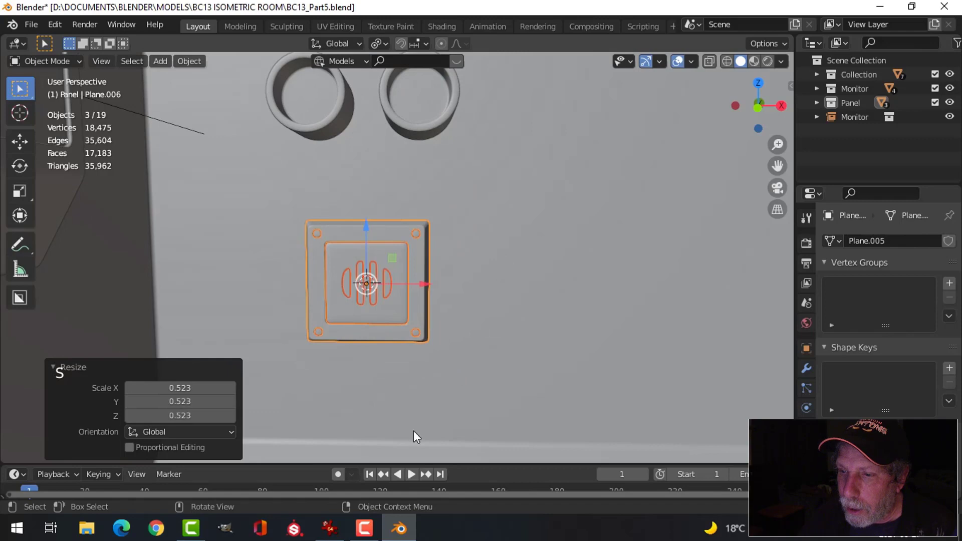
Examine the panel's size and position below the wall pipes in the IrfanView reference image, and return to Blender
click(329, 533)
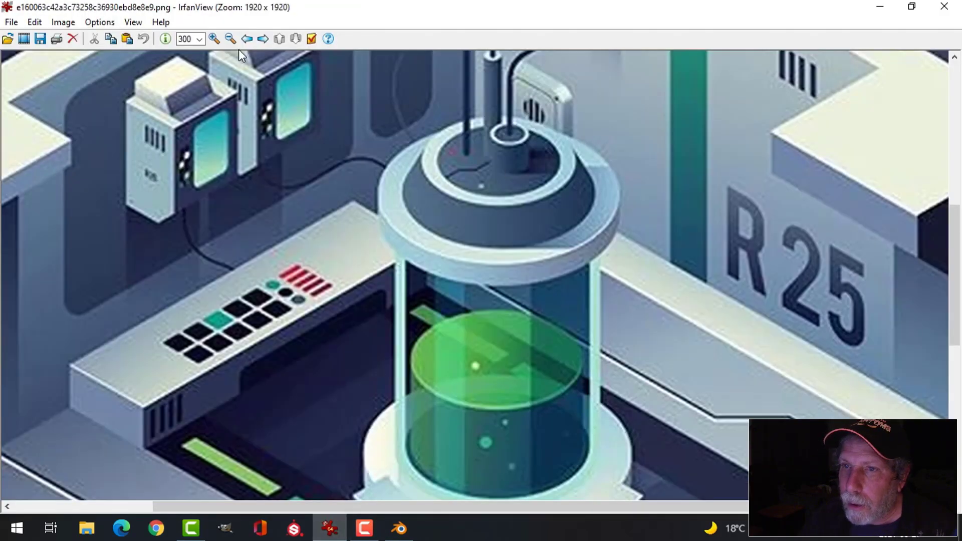
drag(953, 264, 953, 219)
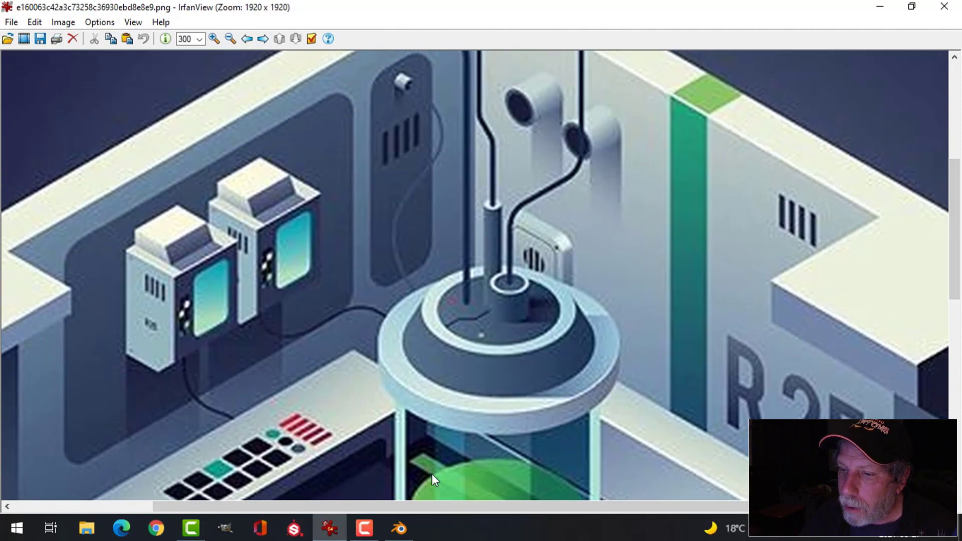
click(399, 528)
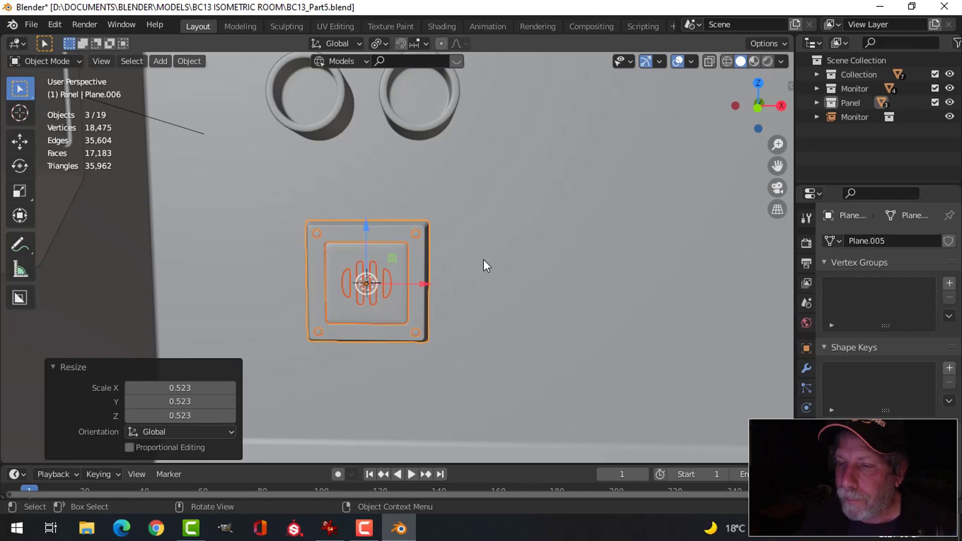
Move the selected panel objects along Y closer to the wall and clear the selection
middle_drag(483, 259, 374, 268)
scroll(432, 301, up, 2)
drag(355, 256, 376, 272)
key(alt+a)
Compare the panel and its position below the wall pipes with the reference image in IrfanView, and return to Blender
scroll(388, 268, down, 4)
middle_drag(388, 268, 446, 249)
scroll(446, 249, down, 3)
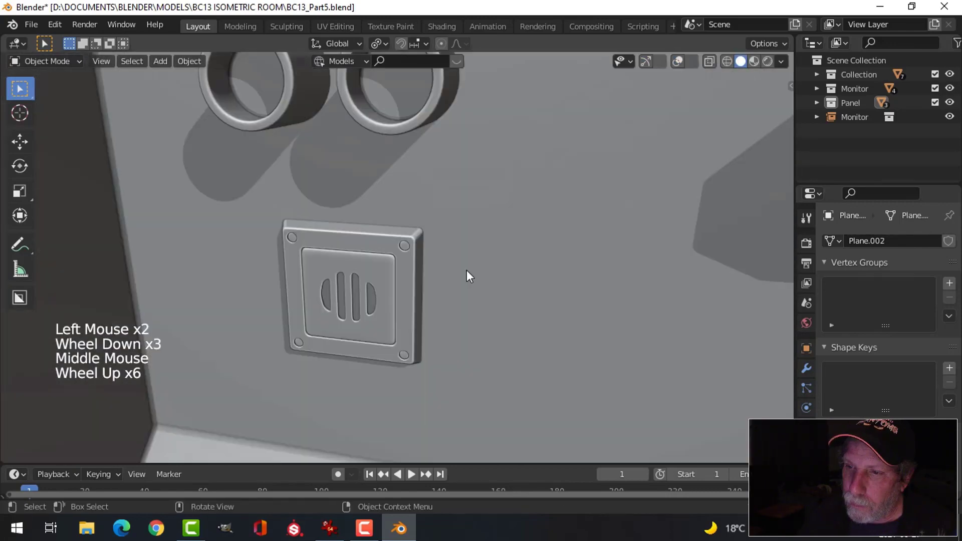
scroll(466, 273, down, 1)
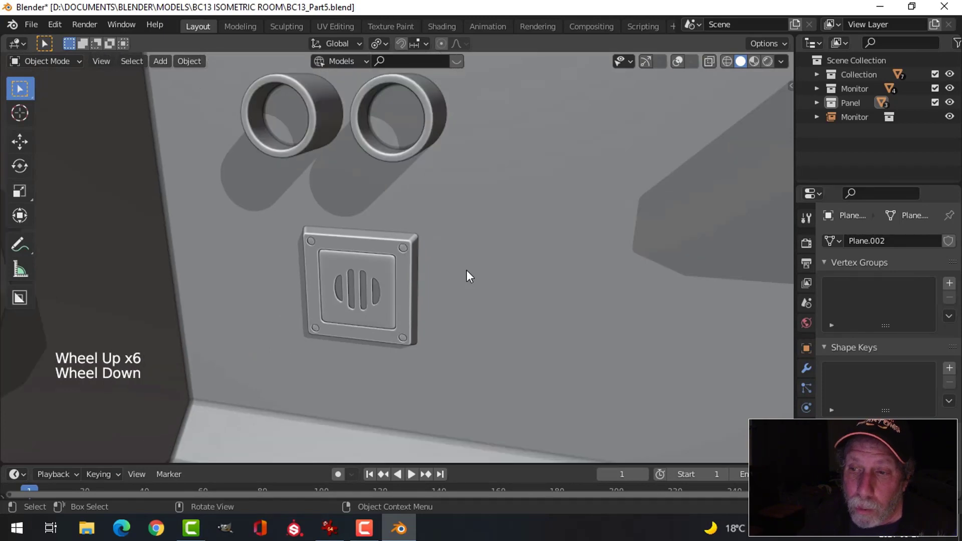
middle_drag(461, 293, 373, 302)
click(329, 528)
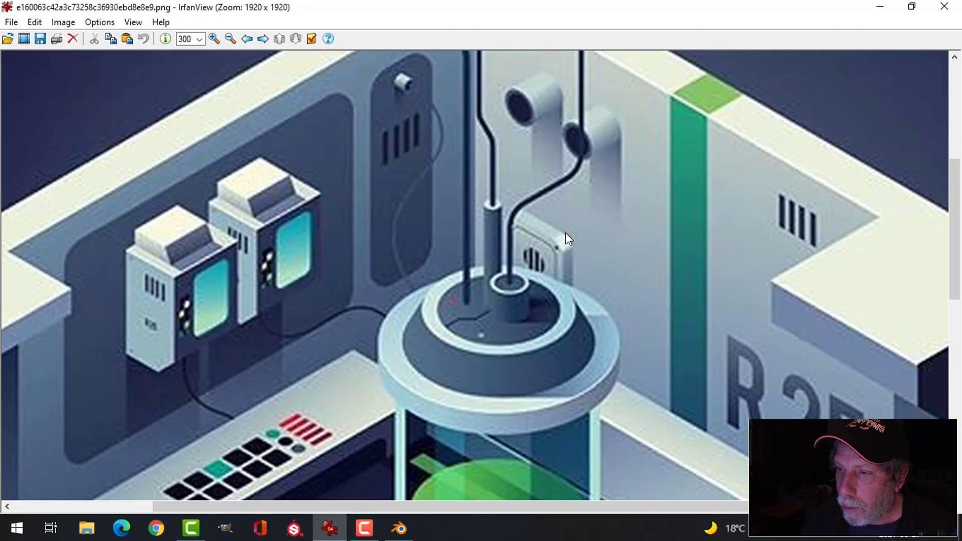
click(399, 528)
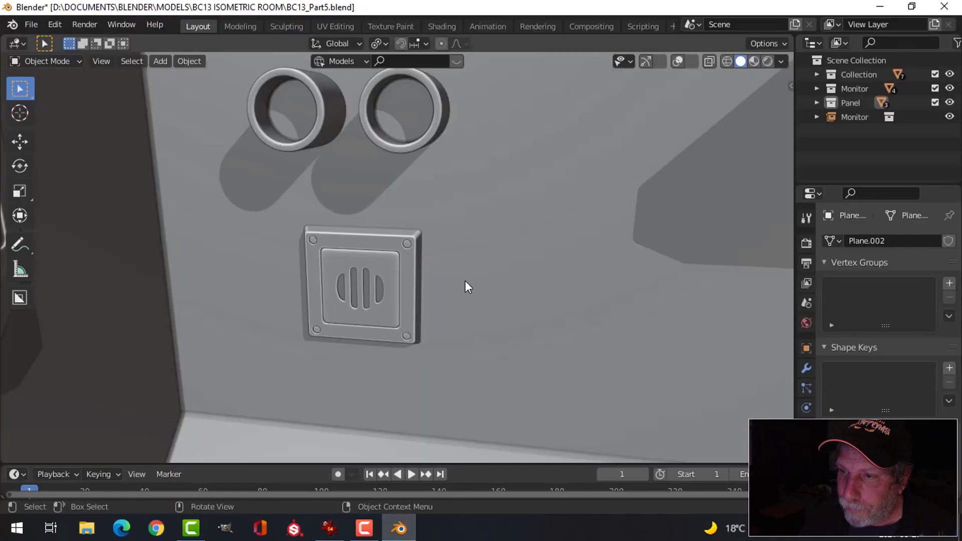
Select the panel's outer frame and turn the viewport gizmos and overlays back on
scroll(465, 266, up, 2)
mouse_move(432, 273)
middle_down()
mouse_move(543, 251)
mouse_move(501, 263)
mouse_move(433, 259)
middle_up()
scroll(498, 259, up, 3)
scroll(471, 260, down, 3)
click(469, 271)
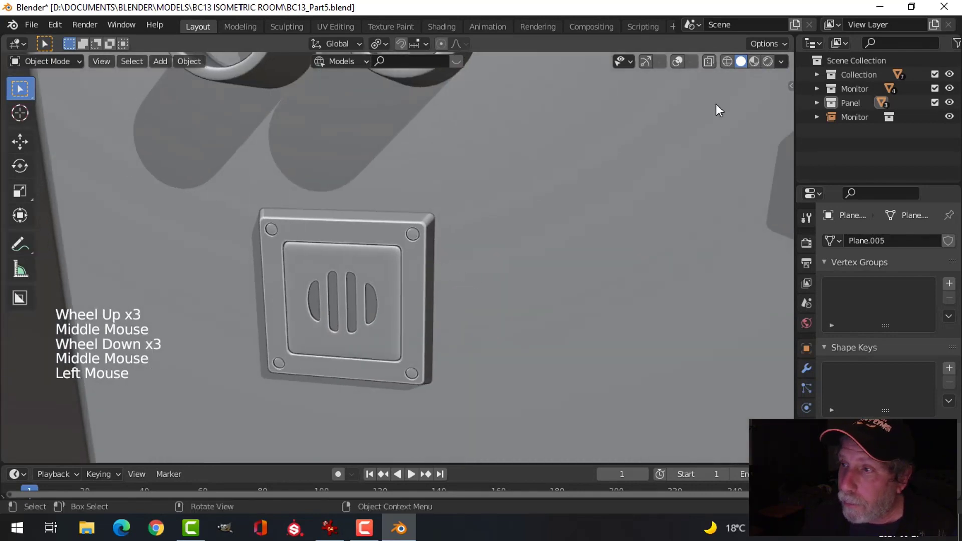
click(646, 61)
click(677, 62)
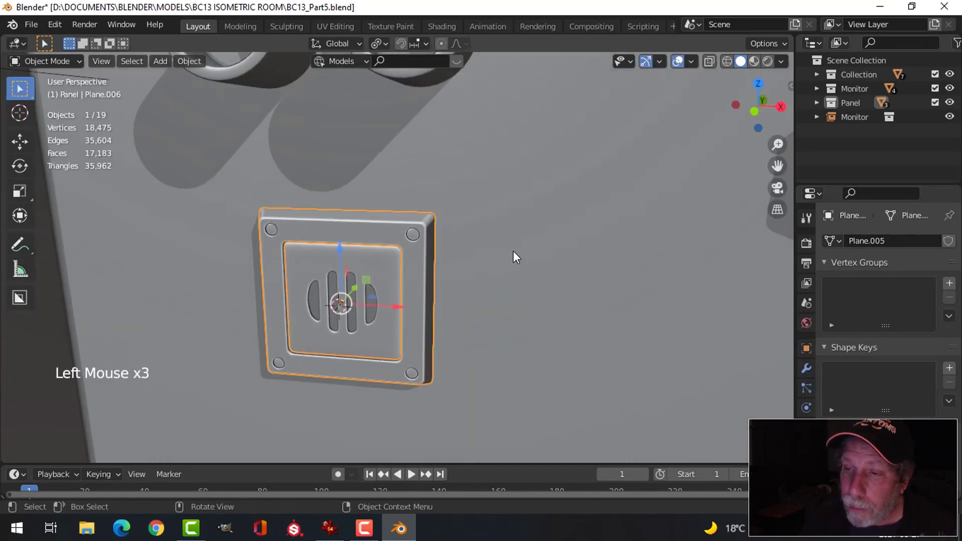
Reselect only the panel's outer frame and snap the 3D cursor to it
key(alt+a)
click(439, 239)
click(431, 256)
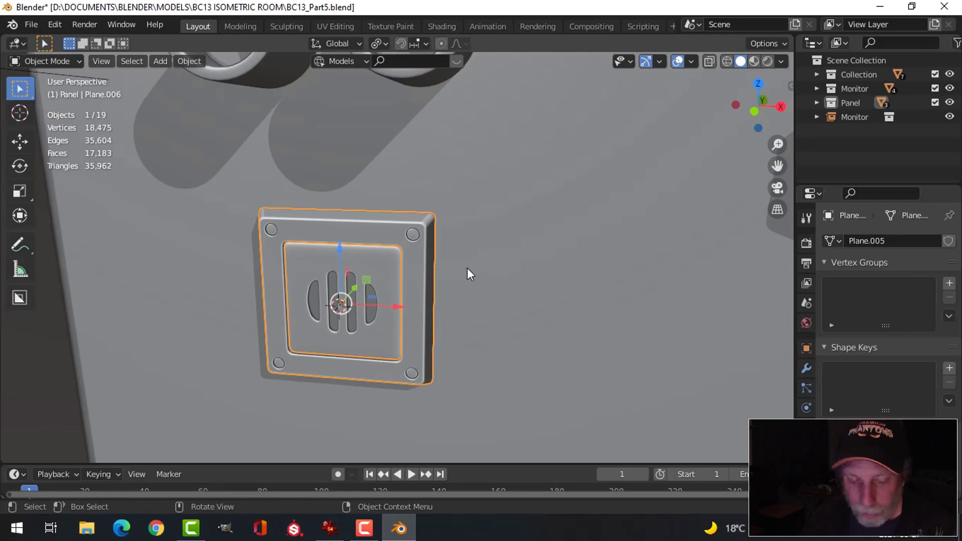
key(shift+s)
click(458, 349)
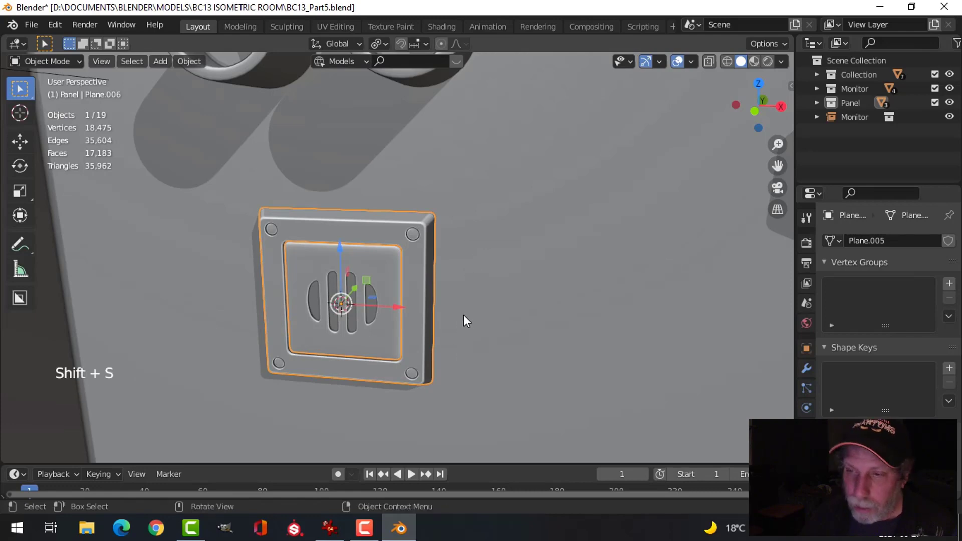
key(shift+s)
click(457, 380)
middle_drag(460, 336, 506, 317)
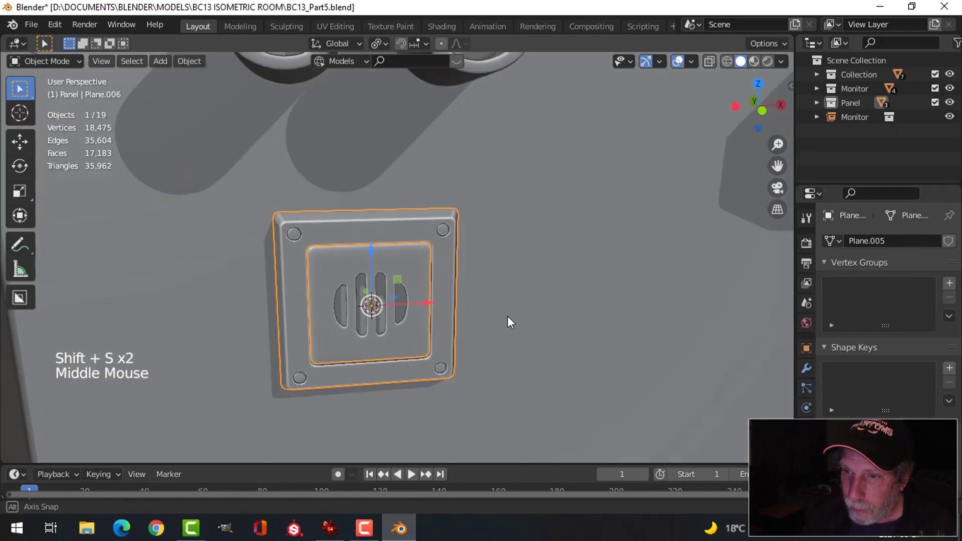
Scale the new plane down around the 3D cursor to about the size of the wall panel
key(s)
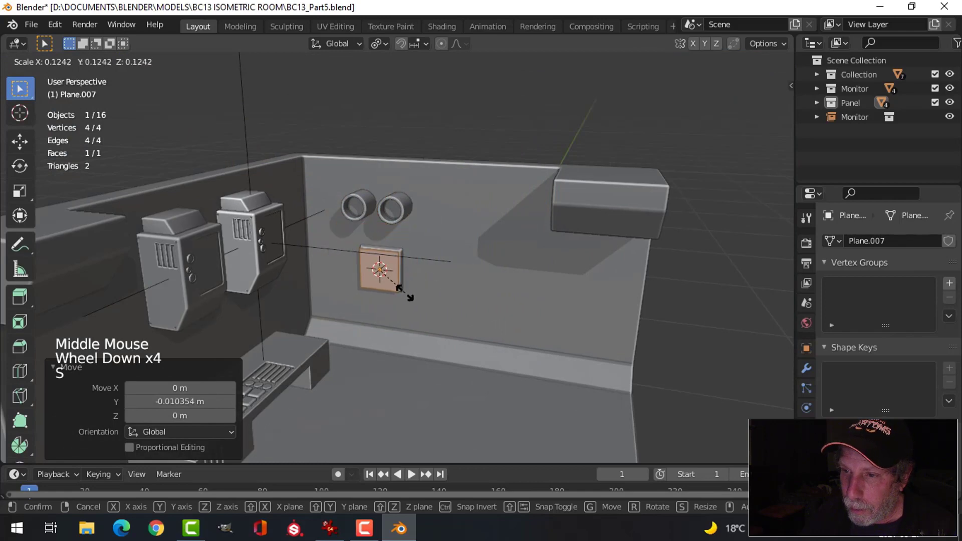
click(415, 295)
middle_drag(416, 295, 449, 242)
scroll(424, 283, up, 3)
scroll(451, 243, up, 3)
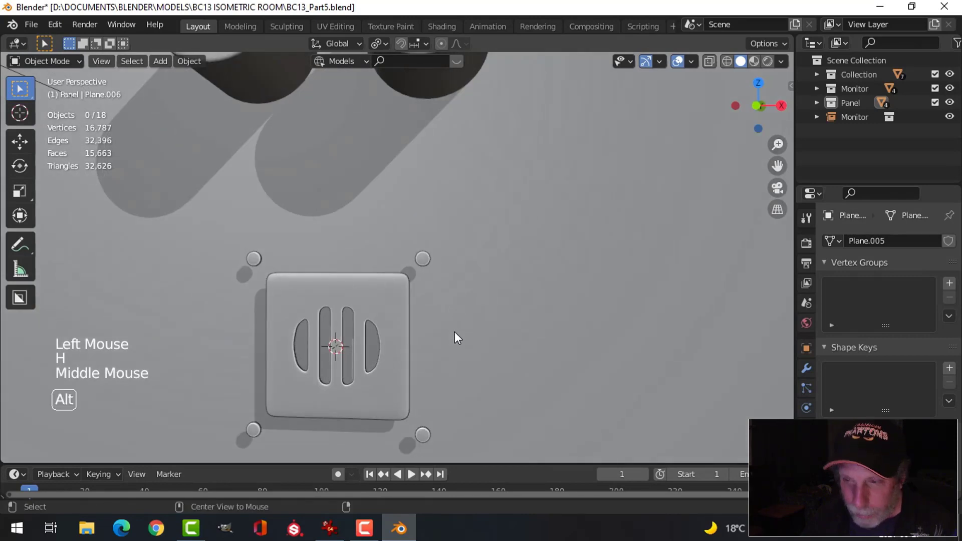
Unhide all objects, then isolate the new rounded frame and the slotted centre panel by hiding everything else
key(alt+h)
key(alt+a)
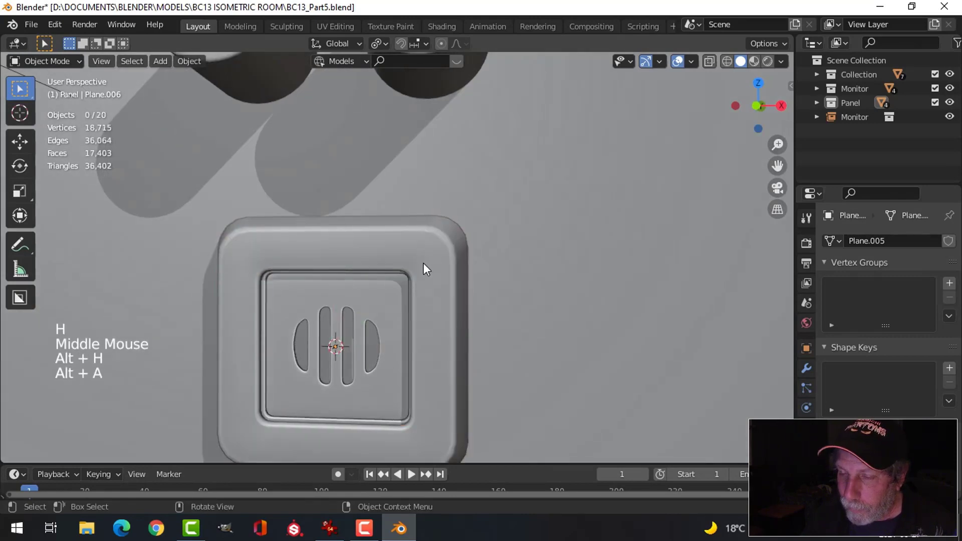
click(423, 266)
shift+middle_drag(424, 266, 440, 214)
shift+click(438, 216)
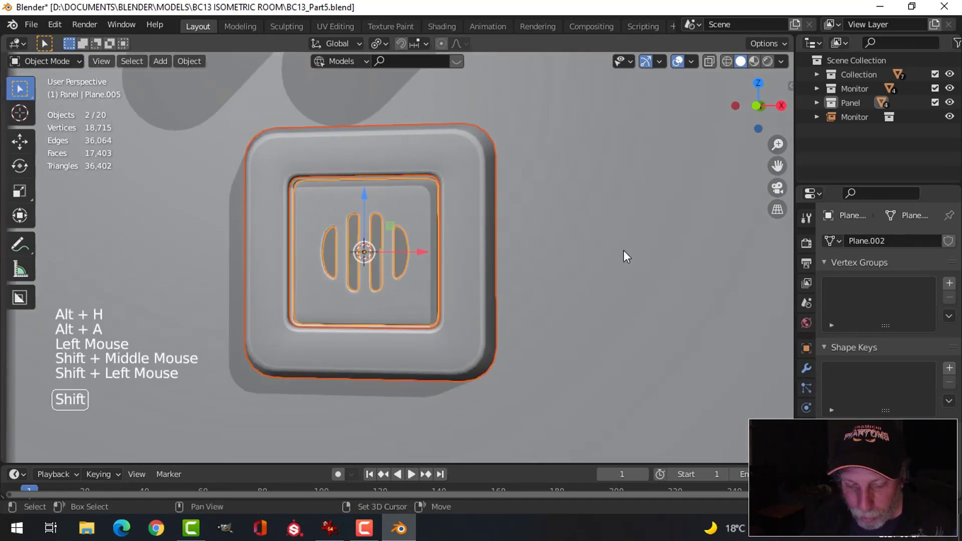
key(shift+h)
scroll(623, 250, up, 2)
middle_drag(623, 251, 575, 209)
key(alt+a)
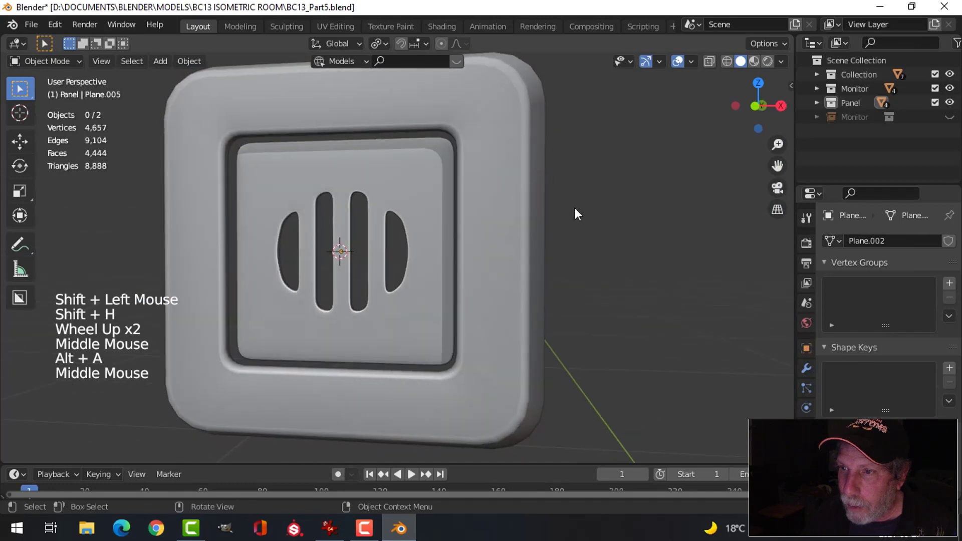
In Edit Mode, scale the rounded frame's whole mesh to about 0.943 and shift it along Y to fit around the centre panel
click(499, 163)
key(Tab)
key(a)
key(s)
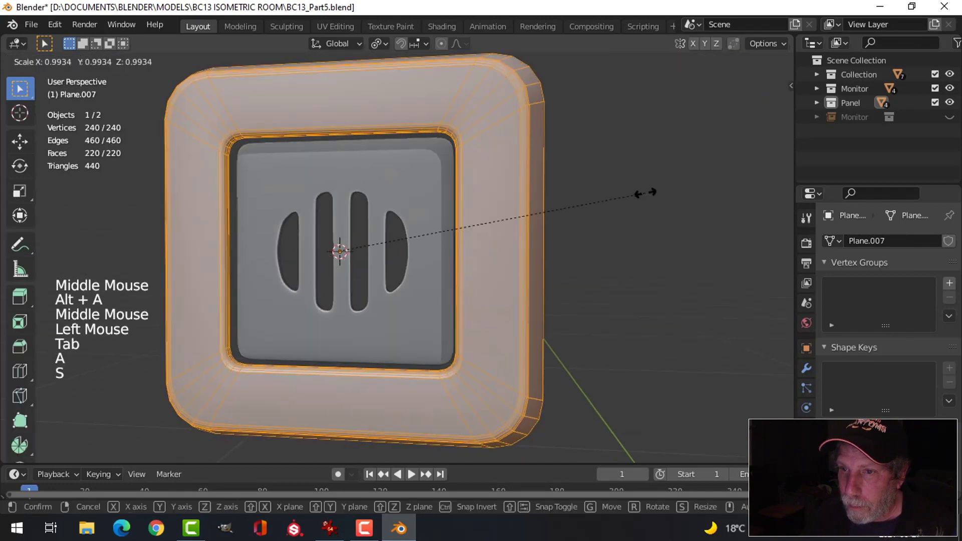
click(626, 198)
middle_drag(633, 200, 417, 259)
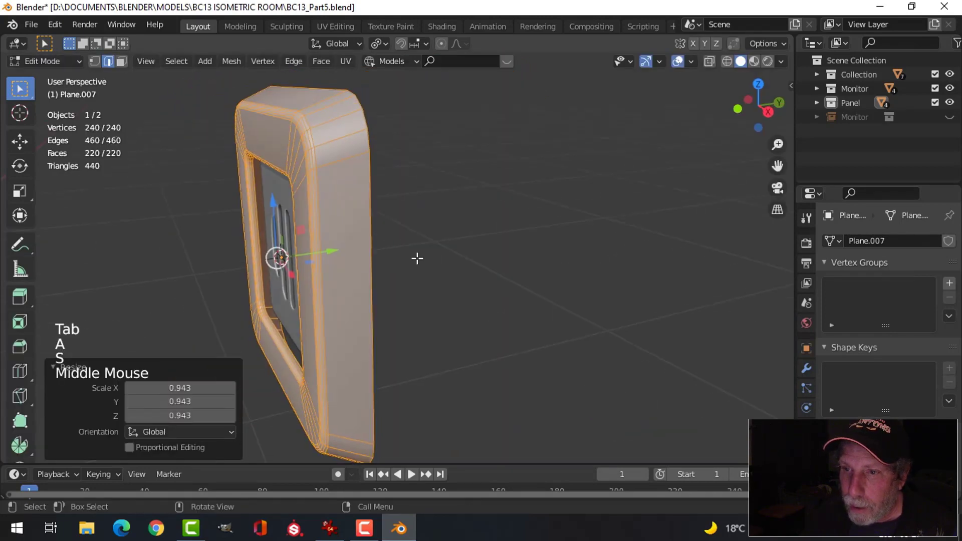
drag(337, 253, 350, 254)
middle_drag(349, 254, 450, 233)
key(Tab)
key(alt+a)
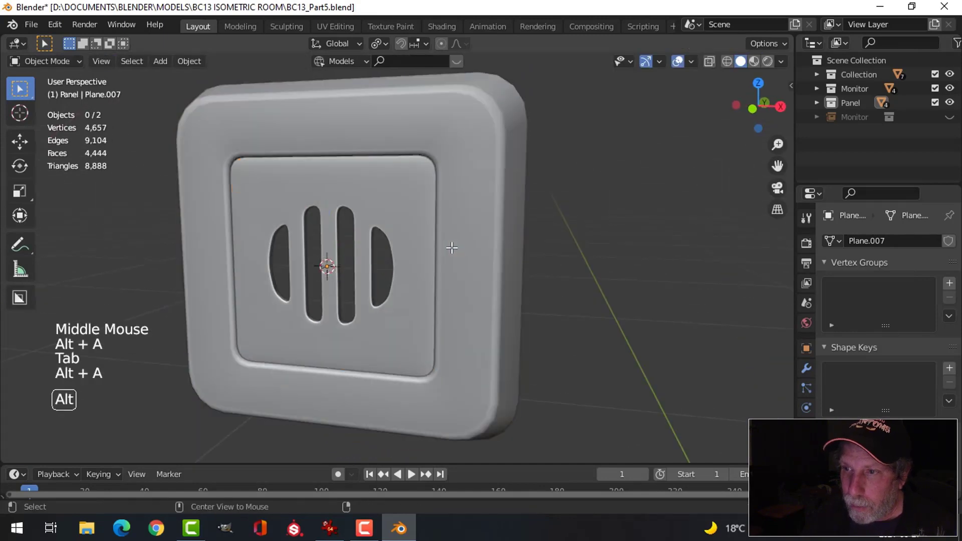
Check the rounded frame's fit around the slotted panel, then unhide the rest of the scene and clear the selection
scroll(453, 247, down, 2)
middle_drag(452, 247, 476, 185)
scroll(480, 270, down, 2)
scroll(456, 272, up, 3)
middle_drag(476, 185, 472, 258)
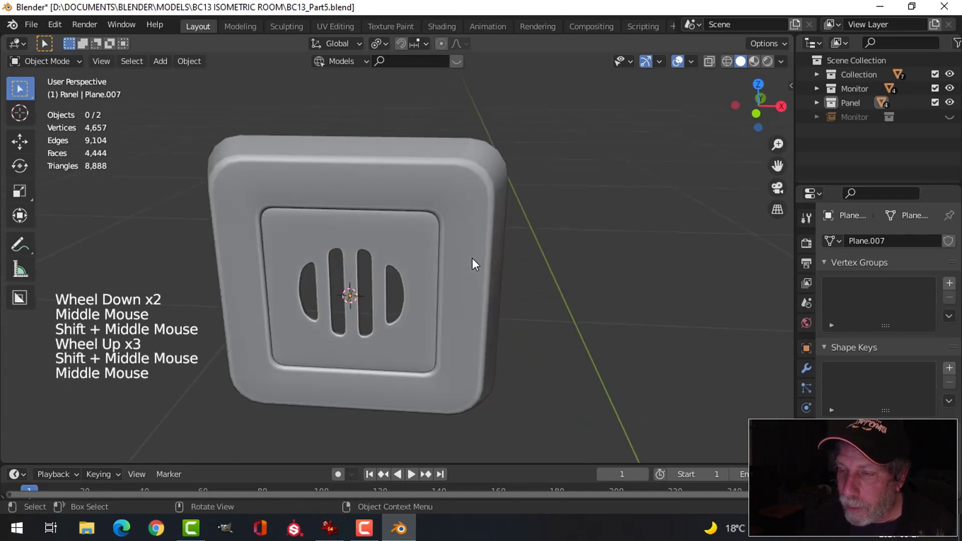
scroll(473, 254, up, 1)
scroll(483, 245, down, 2)
key(alt+h)
key(alt+a)
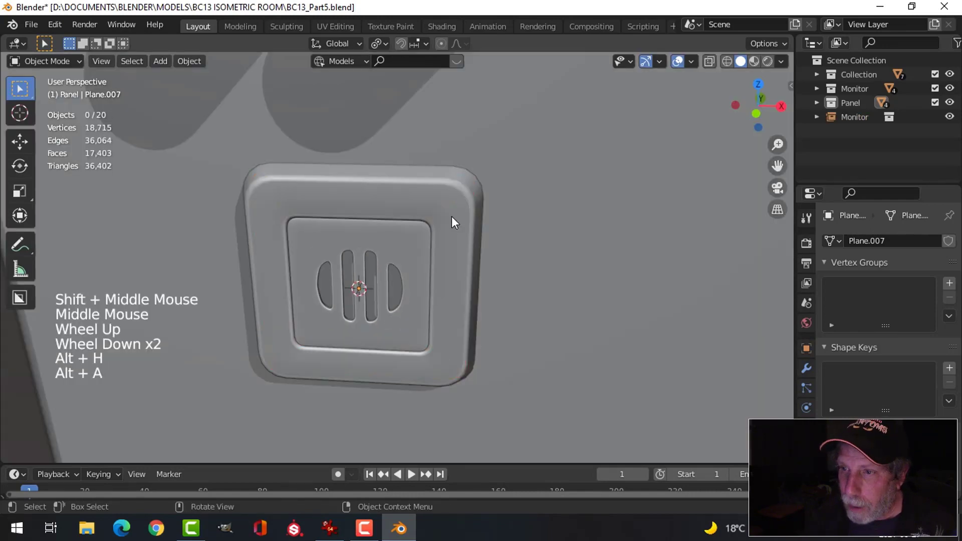
Move the rounded frame along Y toward the wall, behind the original square frame
click(475, 216)
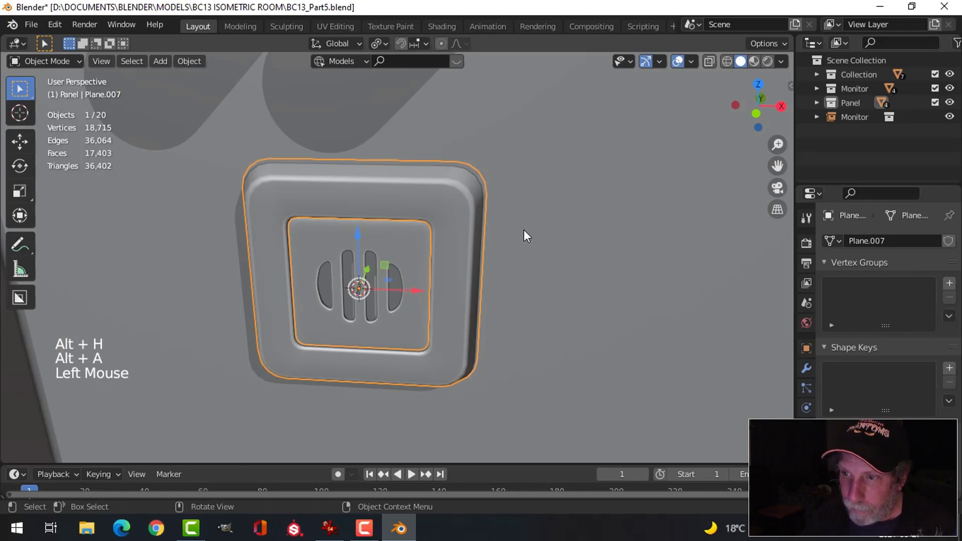
middle_drag(524, 231, 373, 266)
drag(369, 249, 385, 246)
middle_drag(386, 246, 403, 212)
Duplicate the four corner cylinders and move the copy about -0.0617 m along Y, in front of the panel
click(402, 212)
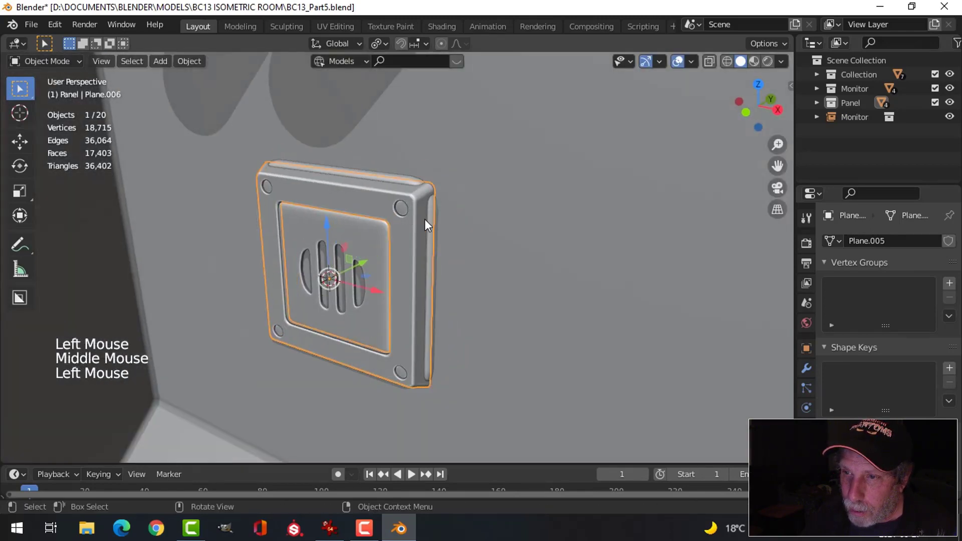
click(399, 209)
middle_drag(430, 256, 381, 265)
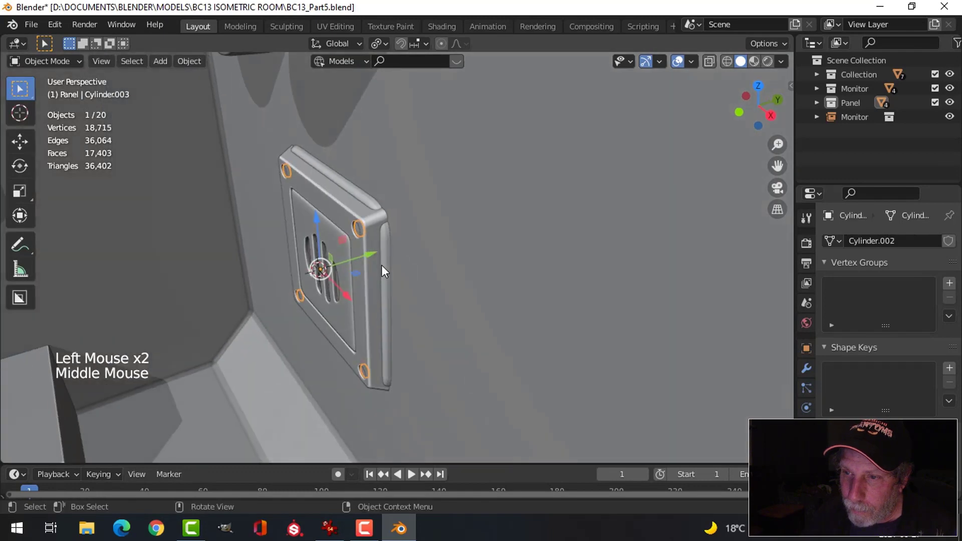
key(shift+d)
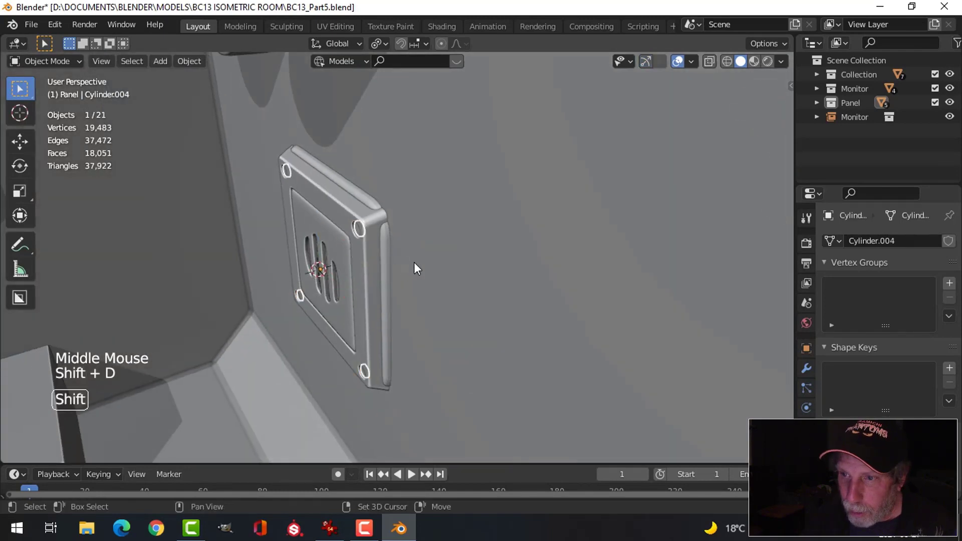
key(y)
click(376, 238)
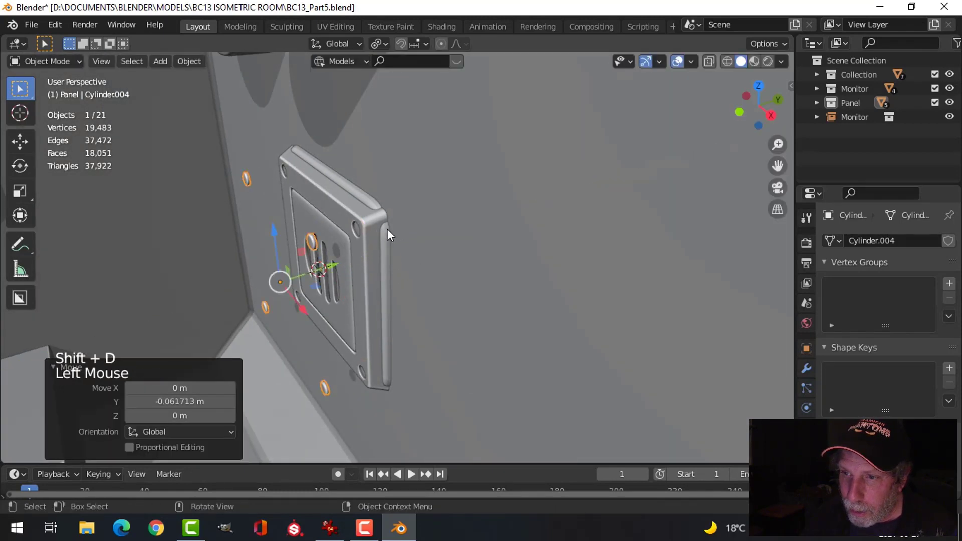
Select the rounded frame and move it about -0.063 m along Y to meet the duplicated corner cylinders
click(423, 259)
click(369, 200)
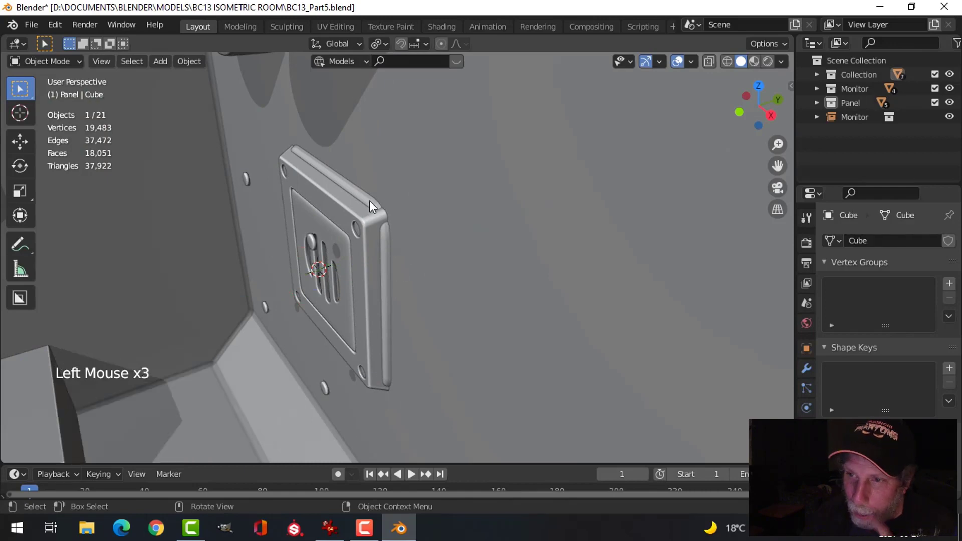
drag(380, 249, 336, 262)
middle_drag(336, 263, 468, 243)
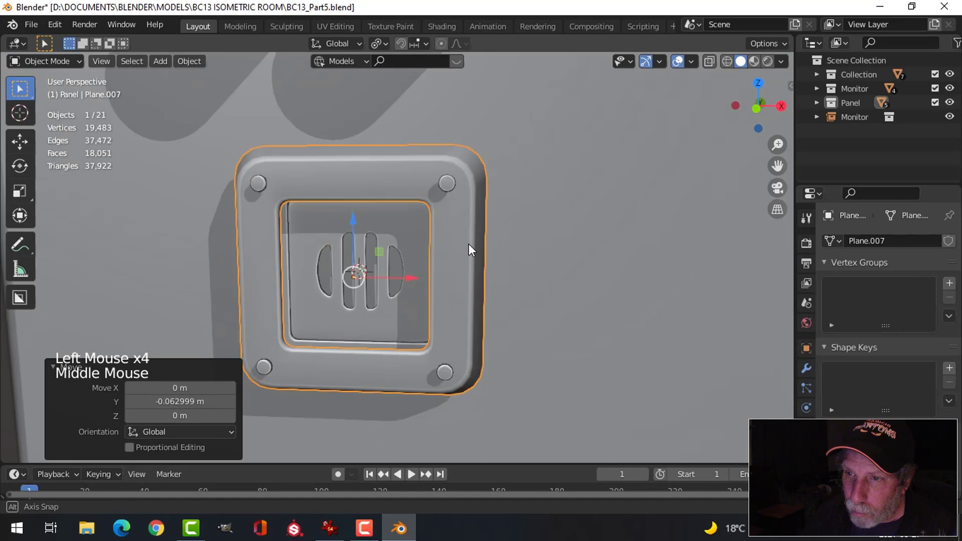
In Edit Mode, lengthen the duplicated corner cylinders by scaling their whole mesh to about 2.847 along Y
click(451, 182)
key(Tab)
key(a)
middle_drag(555, 230, 425, 300)
scroll(437, 307, up, 2)
key(s)
key(y)
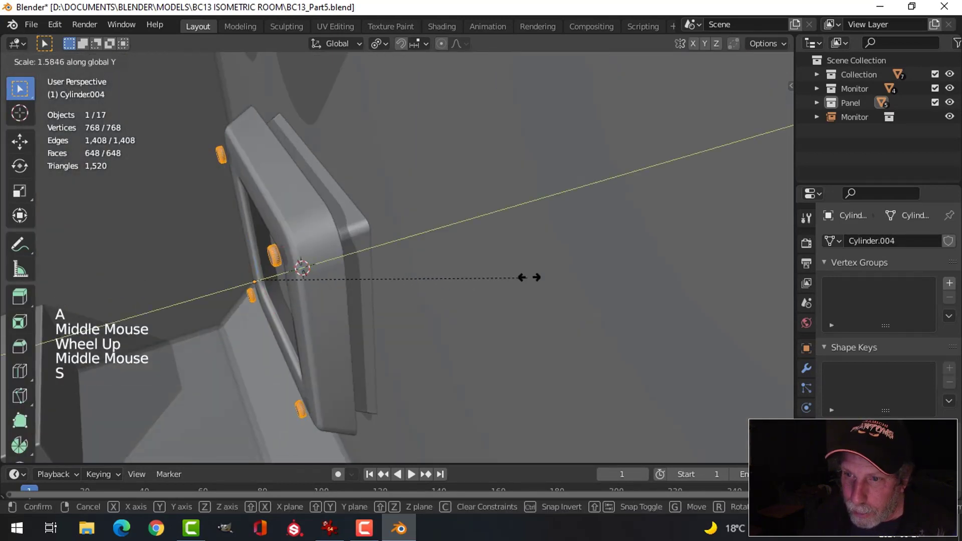
click(731, 243)
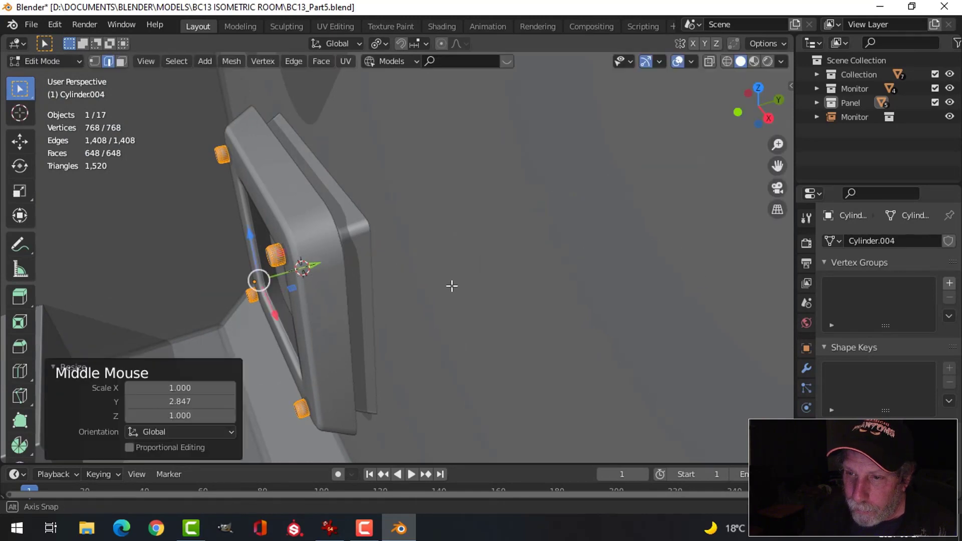
Move the lengthened cylinders' mesh about 0.0117 m along Y into the rounded frame and return to Object Mode
middle_drag(452, 286, 414, 283)
drag(315, 258, 325, 262)
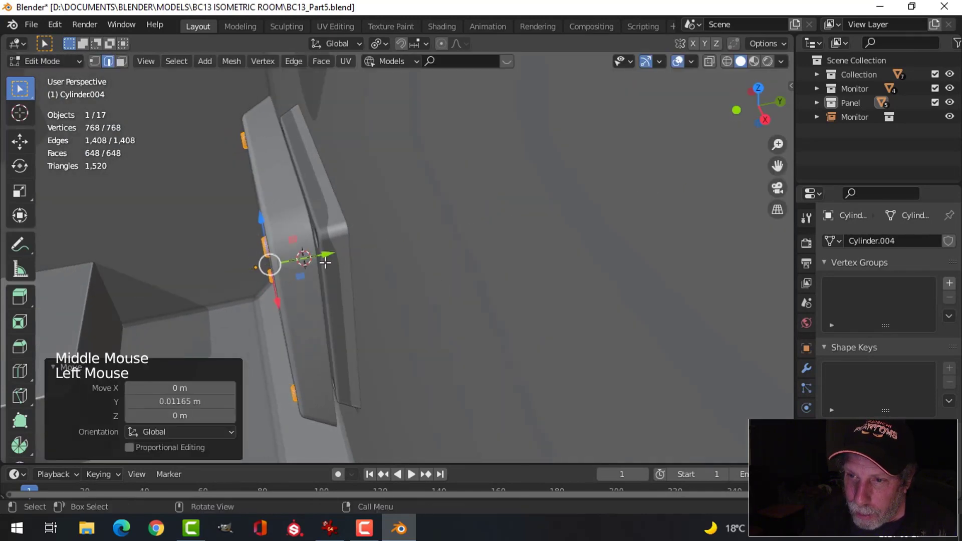
middle_drag(325, 262, 435, 221)
key(Tab)
scroll(526, 253, up, 2)
key(alt+a)
middle_drag(549, 253, 574, 205)
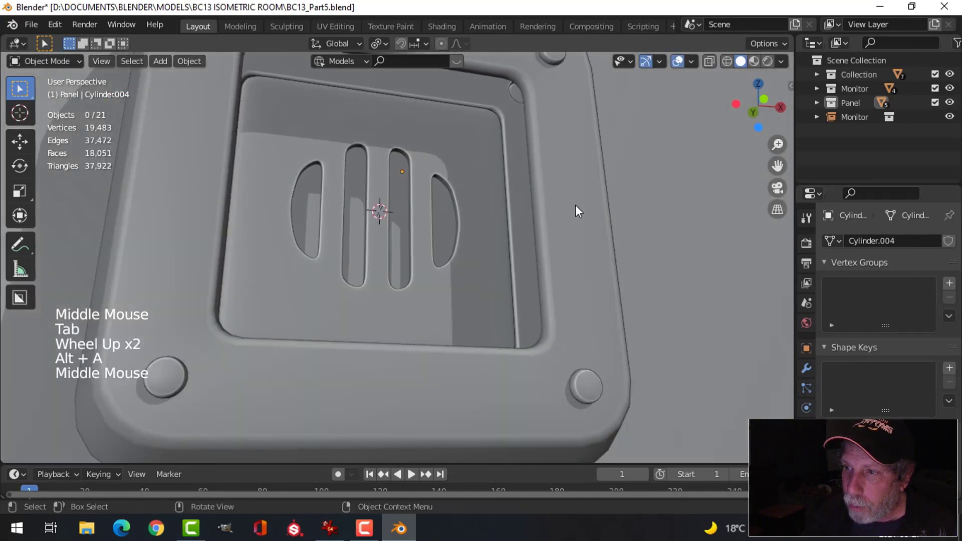
Nudge the duplicated corner cylinders slightly along Y deeper into the rounded frame and clear the selection
click(576, 204)
shift+middle_drag(599, 282, 419, 257)
scroll(434, 293, down, 1)
click(403, 174)
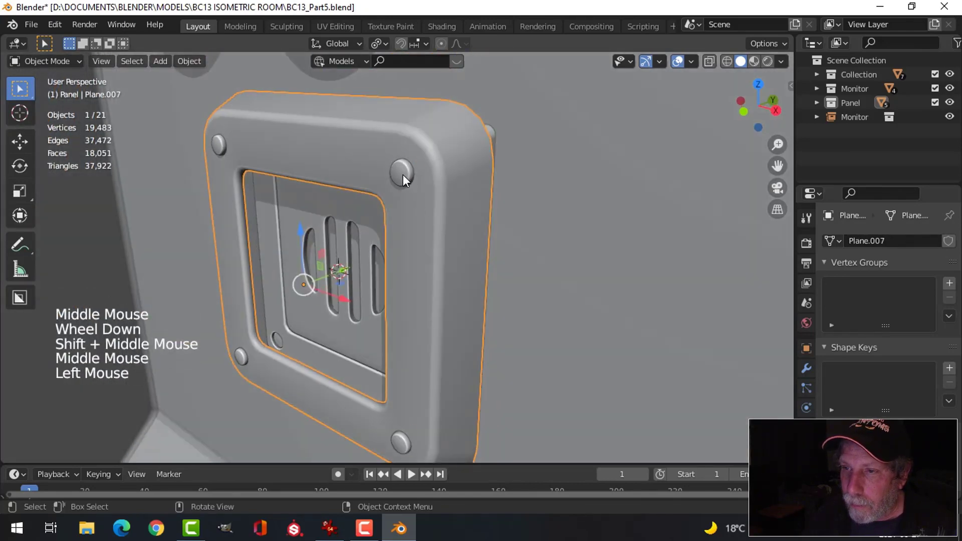
middle_drag(403, 174, 467, 299)
drag(323, 269, 326, 271)
key(alt+a)
middle_drag(362, 322, 427, 232)
Add a Boolean modifier in Difference mode to the rounded frame and try to pick the duplicated cylinders as its object
click(427, 232)
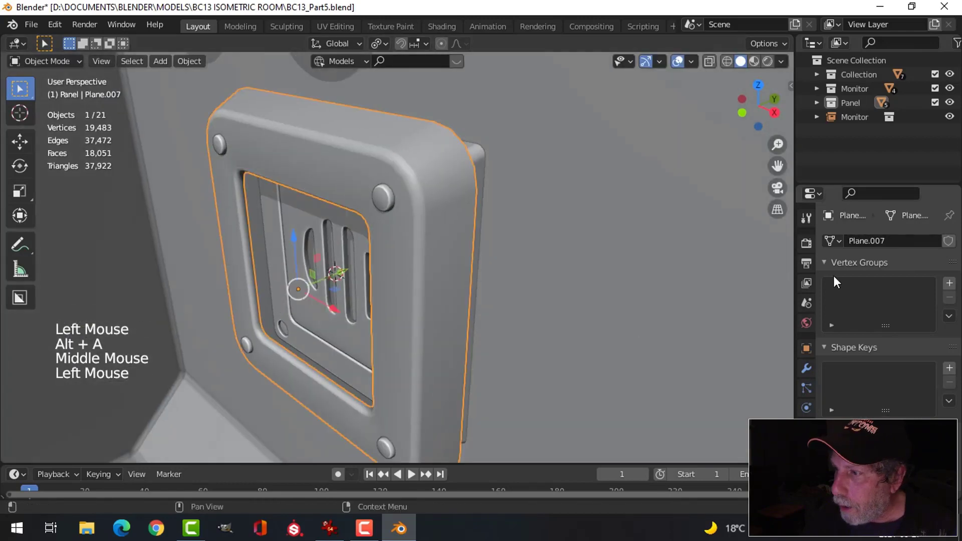
click(804, 369)
click(880, 241)
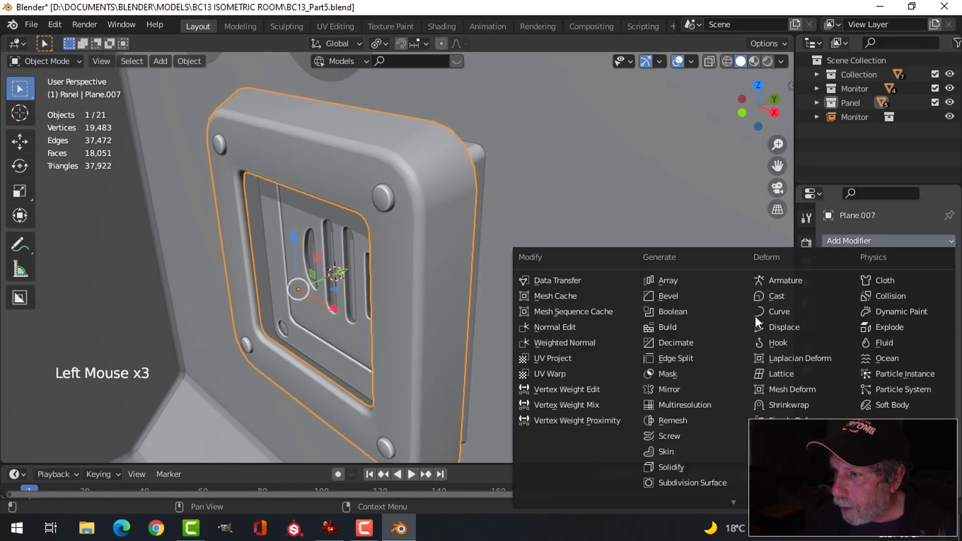
click(692, 313)
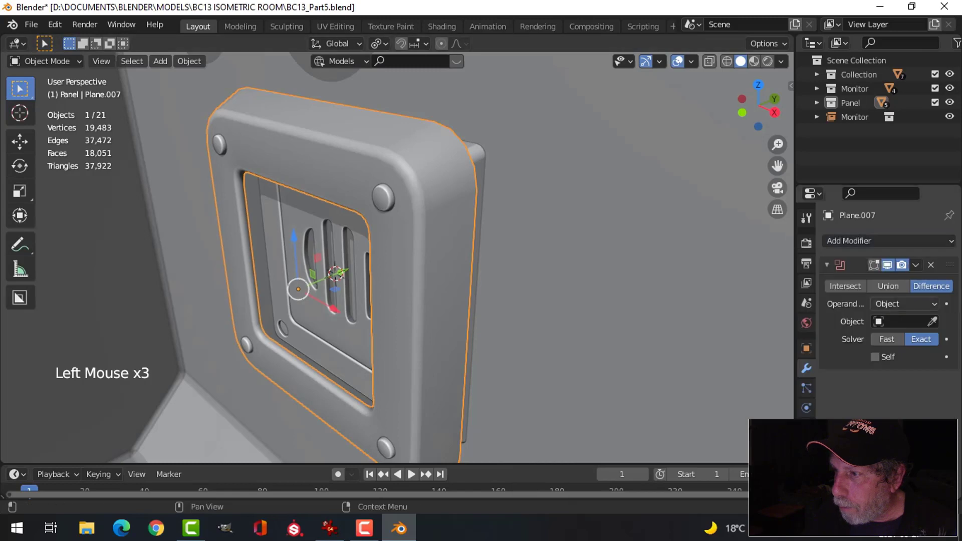
click(932, 322)
click(379, 195)
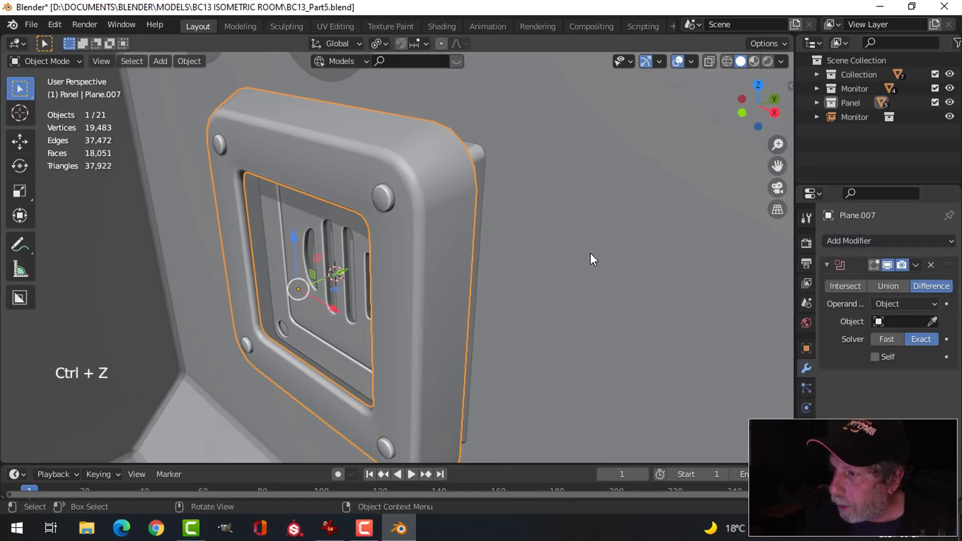
Isolate the rounded frame, close its open back with a face in Edit Mode, and unhide the other objects
middle_drag(590, 259, 416, 275)
key(alt+a)
click(412, 255)
key(shift+h)
key(Tab)
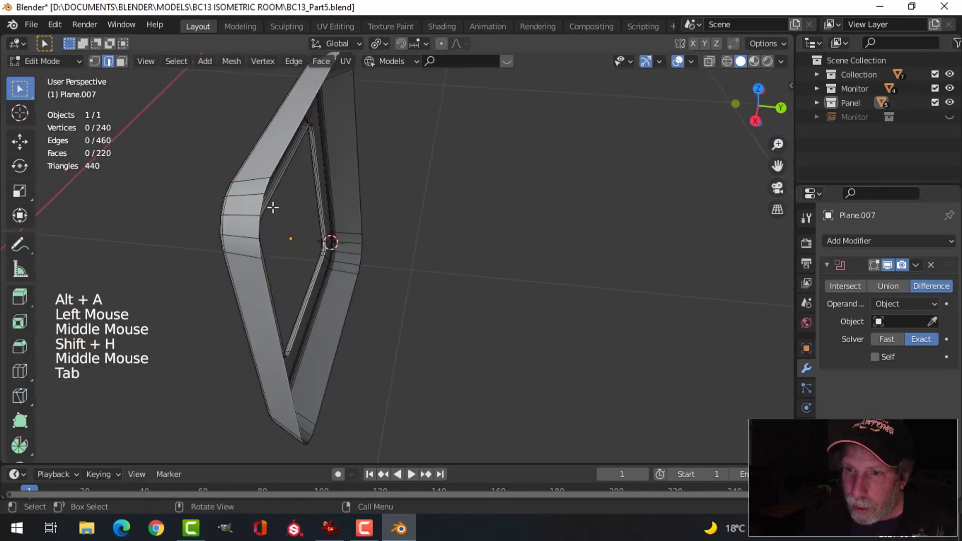
key(2)
middle_drag(271, 165, 451, 200)
key(Tab)
key(alt+h)
Set the duplicated corner cylinders as the rounded frame's Boolean Difference object and apply the modifier
key(alt+a)
click(511, 250)
click(511, 250)
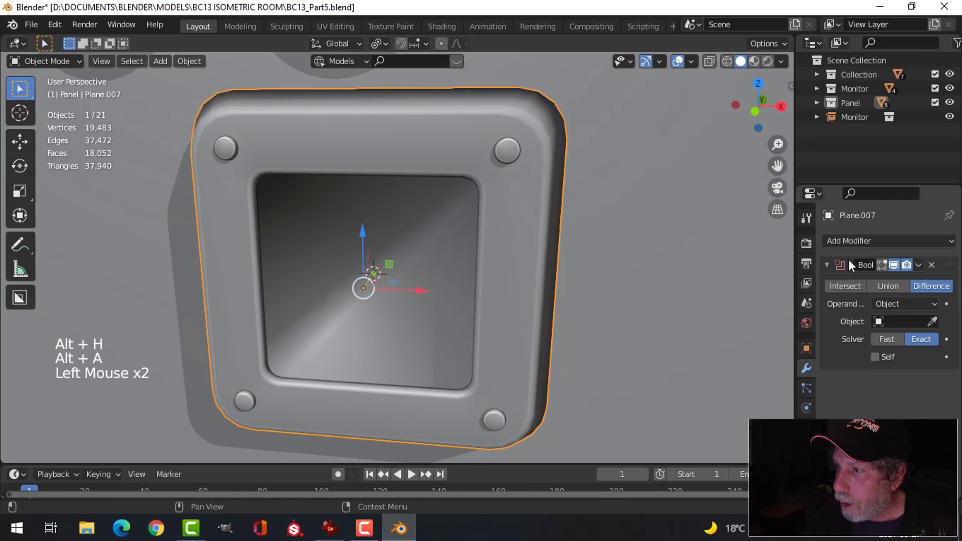
click(931, 321)
click(506, 149)
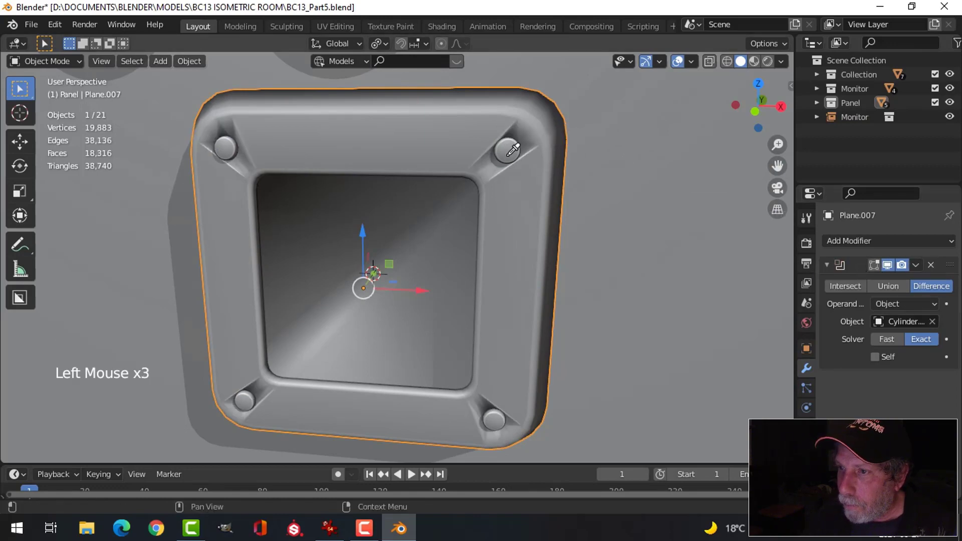
click(916, 265)
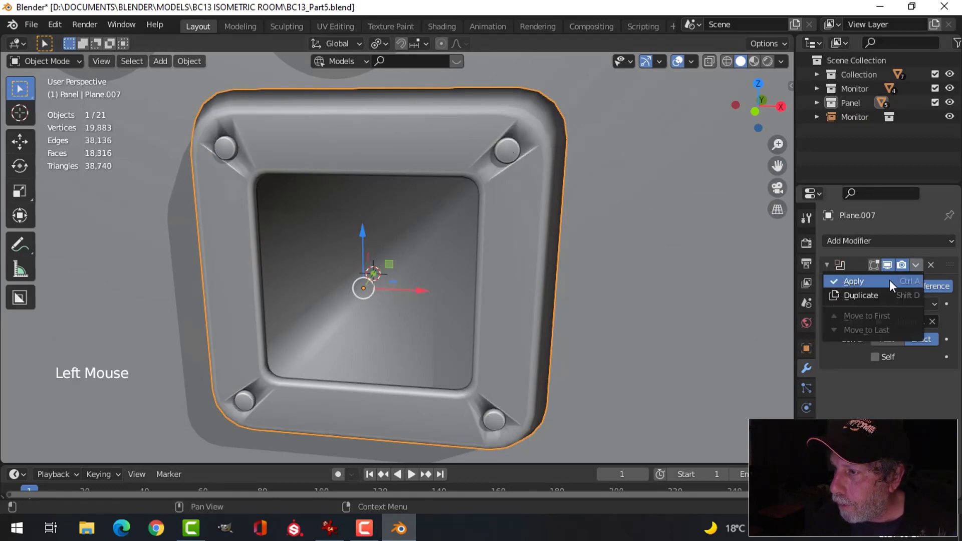
click(888, 280)
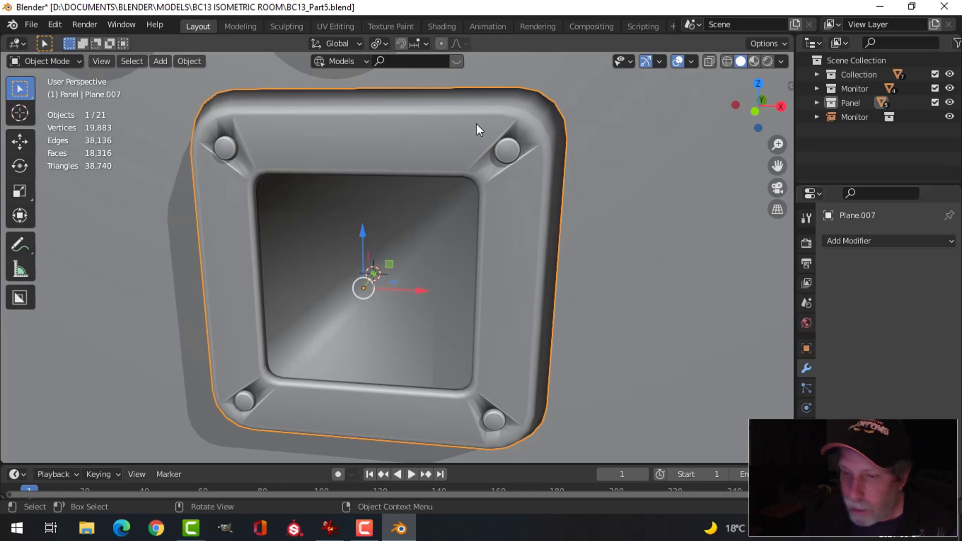
Isolate the rounded frame and delete the large face closing its back in Edit Mode
key(shift+h)
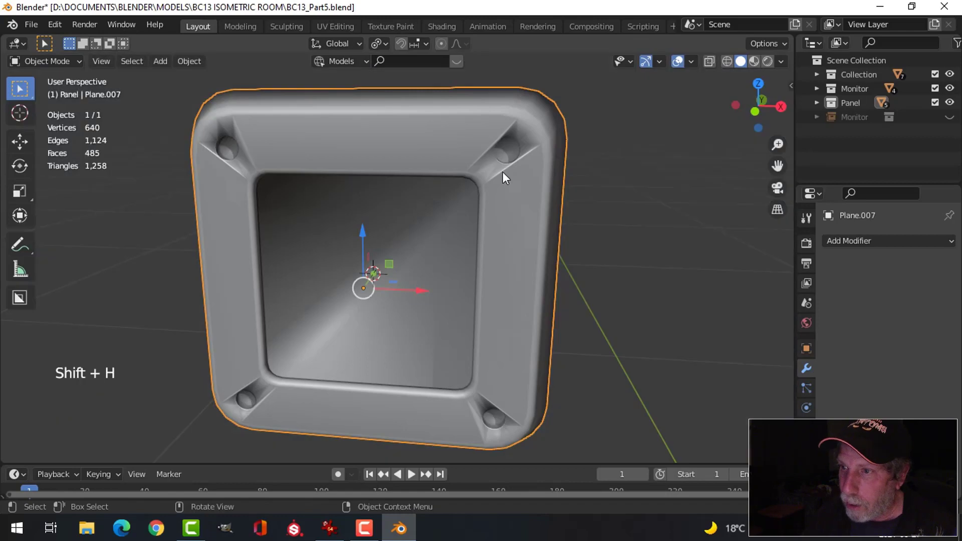
click(516, 184)
middle_drag(516, 185, 431, 219)
key(Tab)
key(alt+a)
key(3)
click(318, 169)
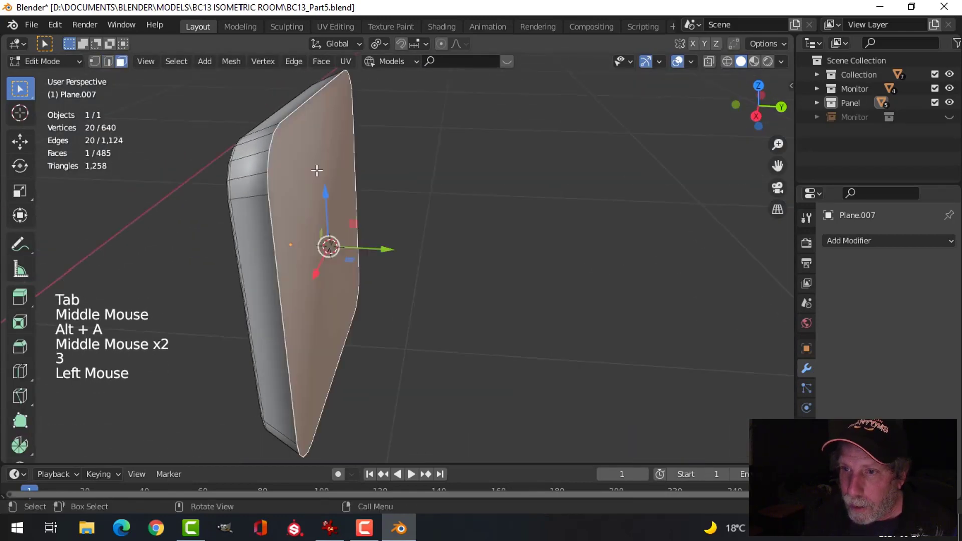
key(x)
click(317, 170)
Select only the rim edges of the frame's upper-right hole, removing the extra connecting edges from the selection
middle_drag(321, 173, 504, 190)
key(2)
scroll(494, 219, up, 2)
alt+shift+click(497, 178)
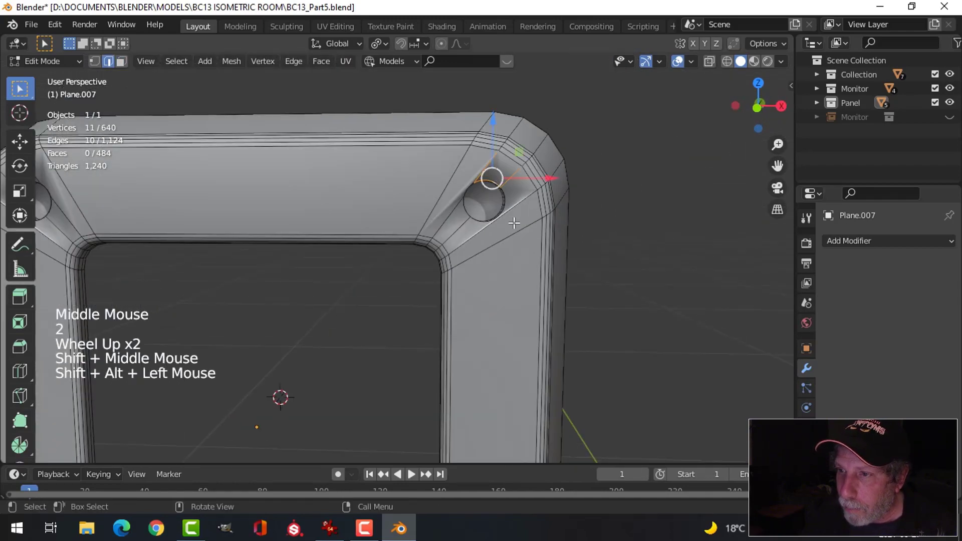
scroll(491, 175, up, 2)
middle_drag(549, 219, 483, 251)
alt+shift+click(395, 281)
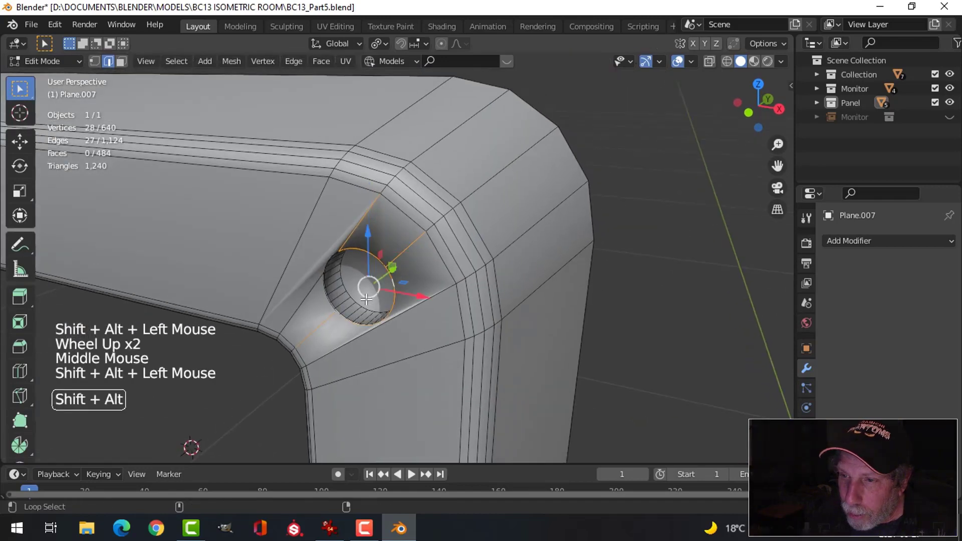
alt+shift+click(325, 283)
alt+shift+click(329, 263)
middle_drag(329, 264, 338, 258)
shift+click(348, 301)
shift+click(340, 272)
shift+click(401, 184)
shift+click(446, 211)
Add the rim edges of the frame's upper-left hole to the selection
scroll(446, 216, down, 2)
middle_drag(441, 290, 505, 301)
shift+middle_drag(290, 271, 440, 261)
scroll(441, 250, up, 2)
shift+click(473, 247)
Add the lower-left hole's rim edges to the selection and deselect the stray edges around it
scroll(471, 251, down, 2)
shift+middle_drag(461, 381, 441, 280)
middle_drag(438, 326, 430, 288)
scroll(428, 289, up, 2)
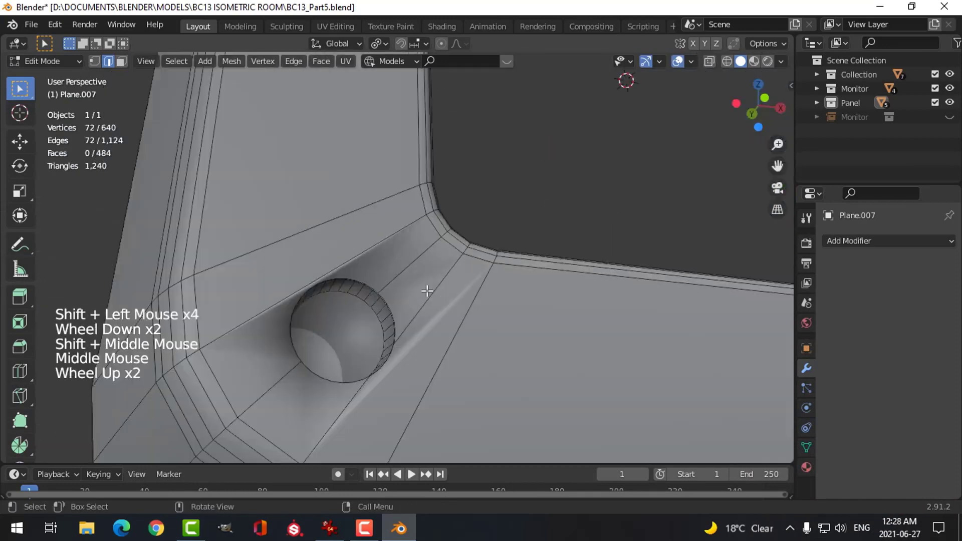
shift+click(398, 308)
key(ctrl+z)
alt+shift+click(395, 310)
shift+click(405, 268)
shift+click(281, 379)
shift+click(340, 414)
scroll(501, 381, down, 1)
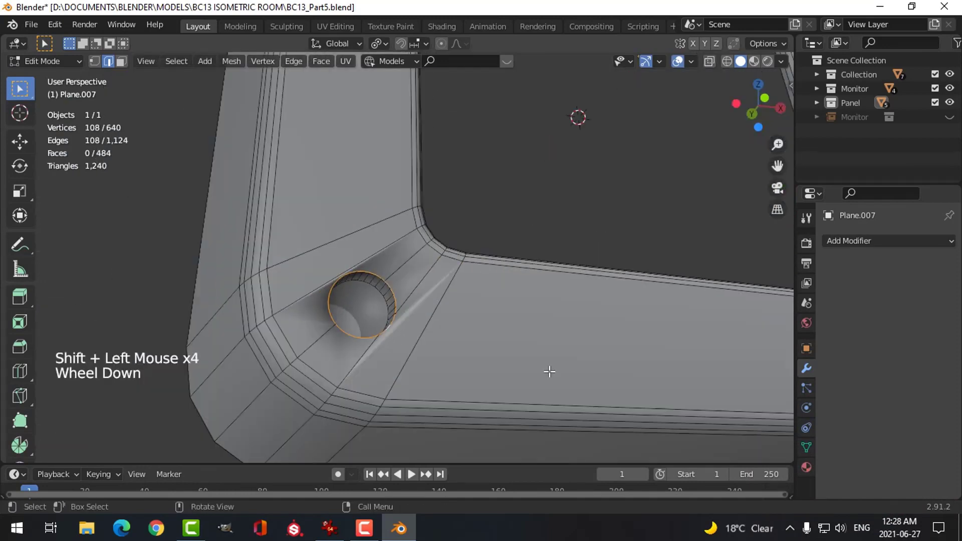
Add the lower-right hole's rim to the selection, leaving out the edges that run away from it
shift+middle_drag(547, 371, 280, 350)
middle_drag(301, 358, 350, 366)
scroll(360, 368, up, 2)
alt+shift+click(365, 371)
shift+click(265, 321)
shift+click(245, 349)
shift+click(303, 445)
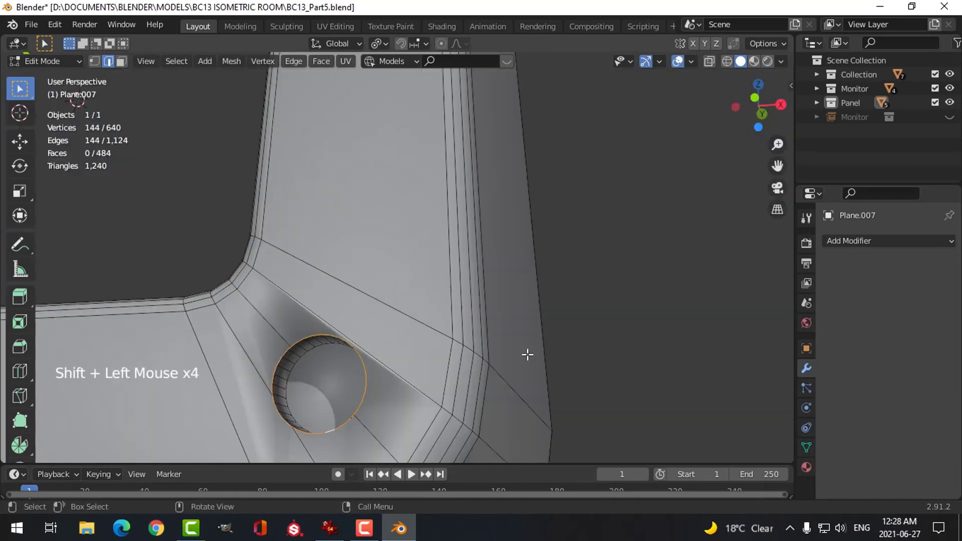
Try to bevel the selected rims of the four corner holes
key(ctrl+b)
click(546, 357)
shift+middle_drag(546, 358, 596, 280)
middle_drag(481, 300, 451, 290)
scroll(452, 289, up, 2)
key(ctrl+z)
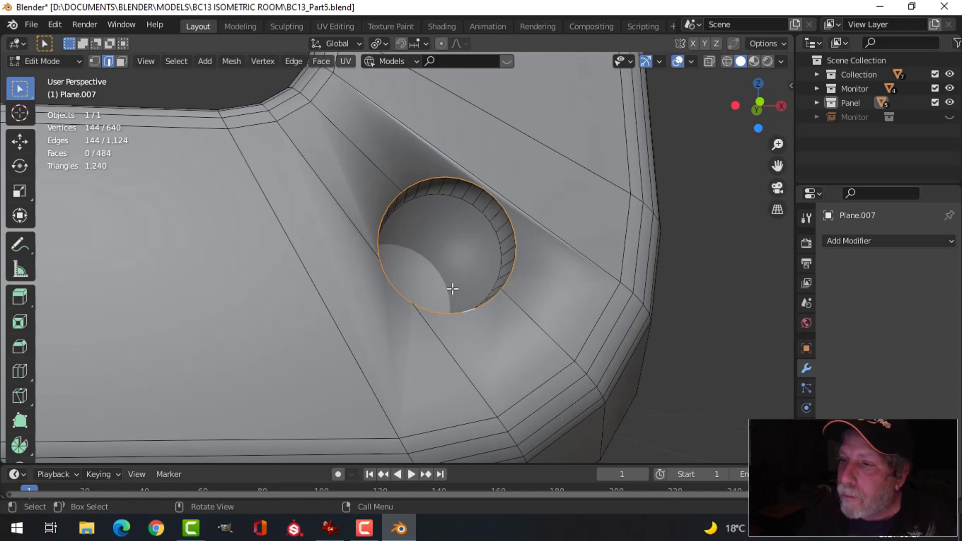
Bevel the four selected hole rims about 0.0033 m wide with 4 segments and return to Object Mode
key(ctrl)
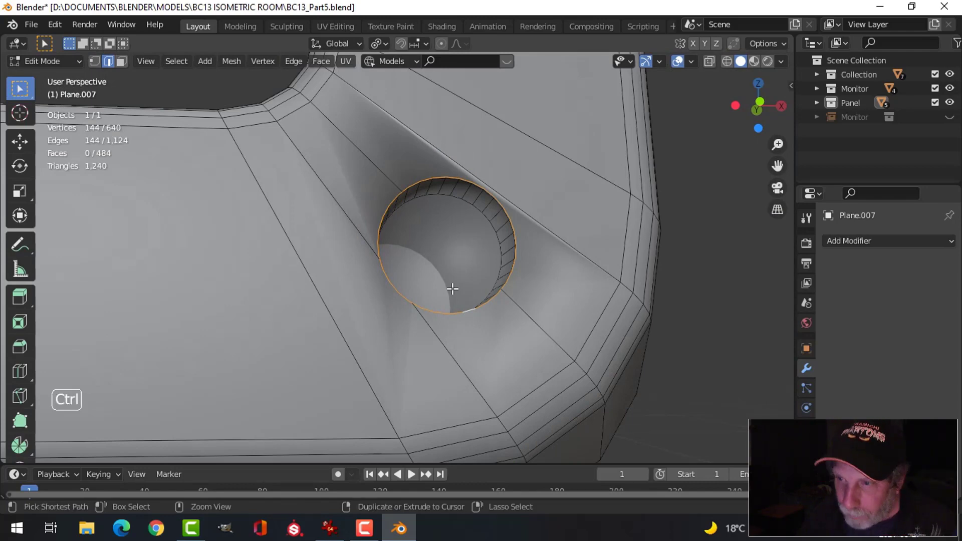
key(ctrl+b)
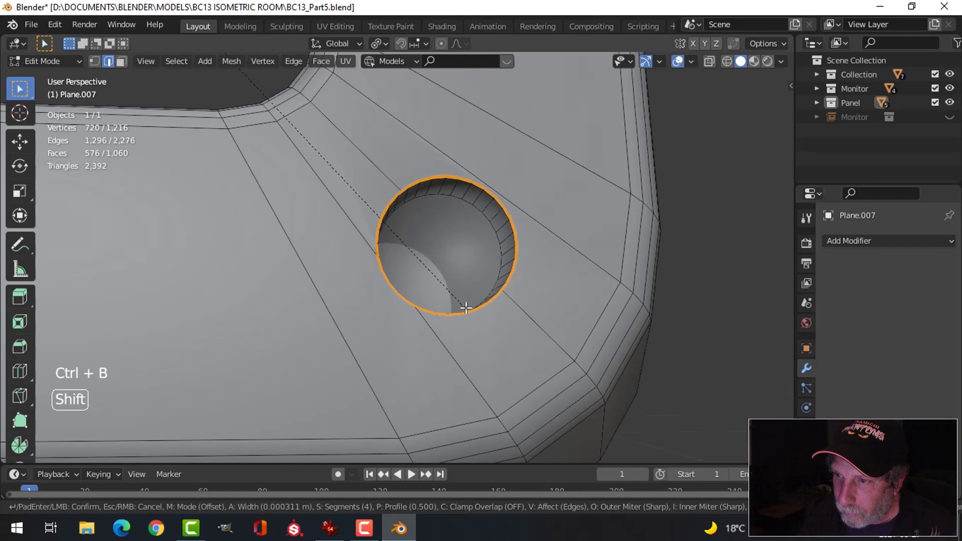
click(466, 310)
key(Tab)
scroll(526, 270, down, 4)
key(alt+a)
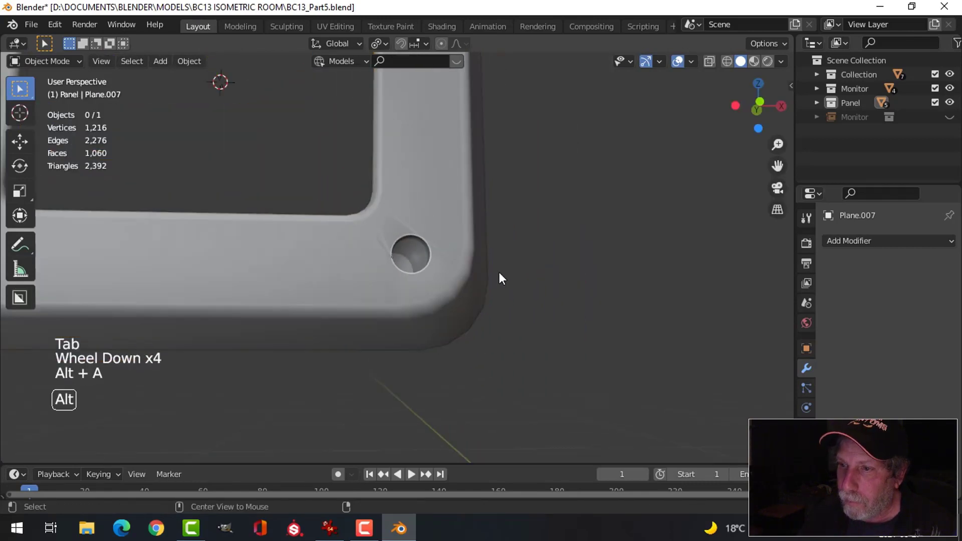
Add a Bevel modifier to the rounded frame with 3 segments and the limit method set to Angle
scroll(479, 254, down, 3)
middle_drag(489, 251, 475, 261)
click(422, 255)
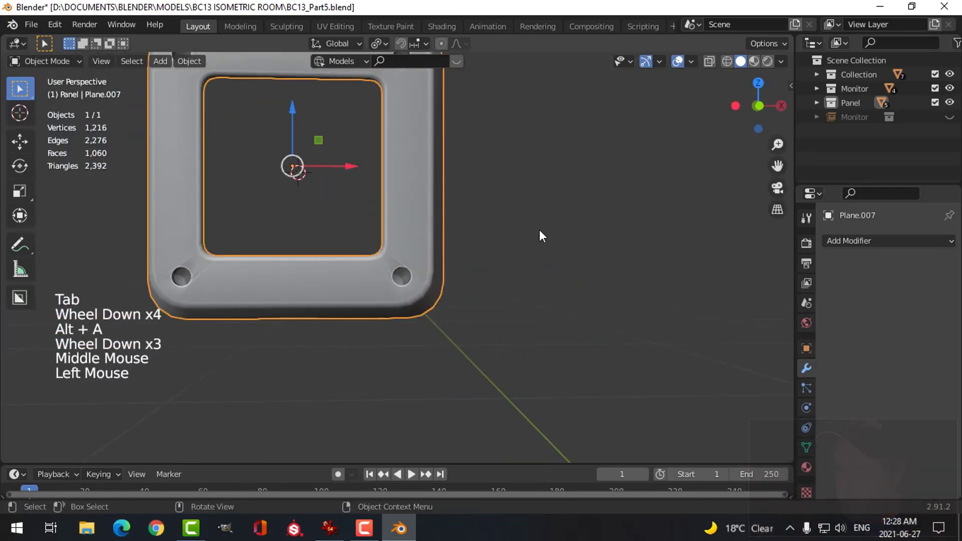
click(852, 241)
click(696, 296)
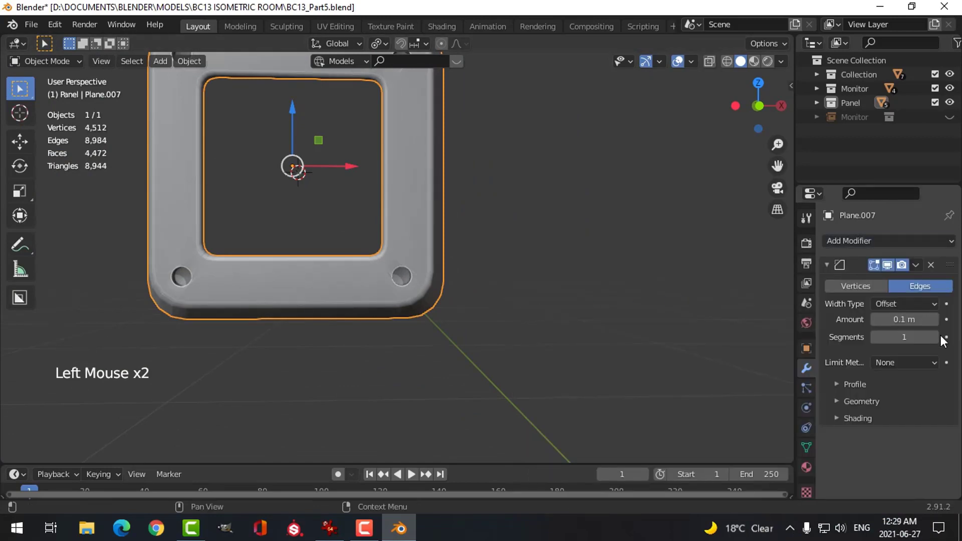
click(906, 363)
click(877, 392)
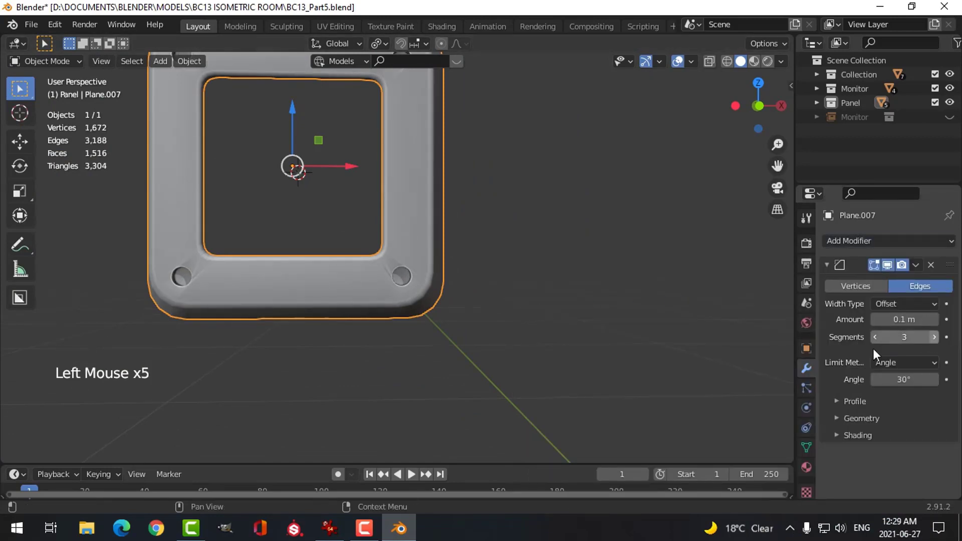
Add a Weighted Normal modifier to the rounded frame and enable Auto Smooth in its normals settings
click(875, 241)
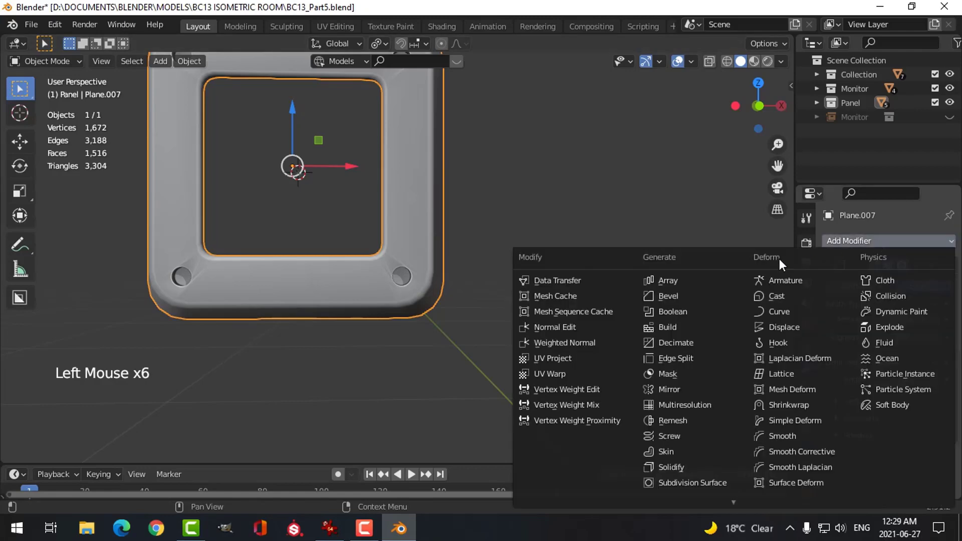
click(601, 342)
scroll(825, 456, down, 4)
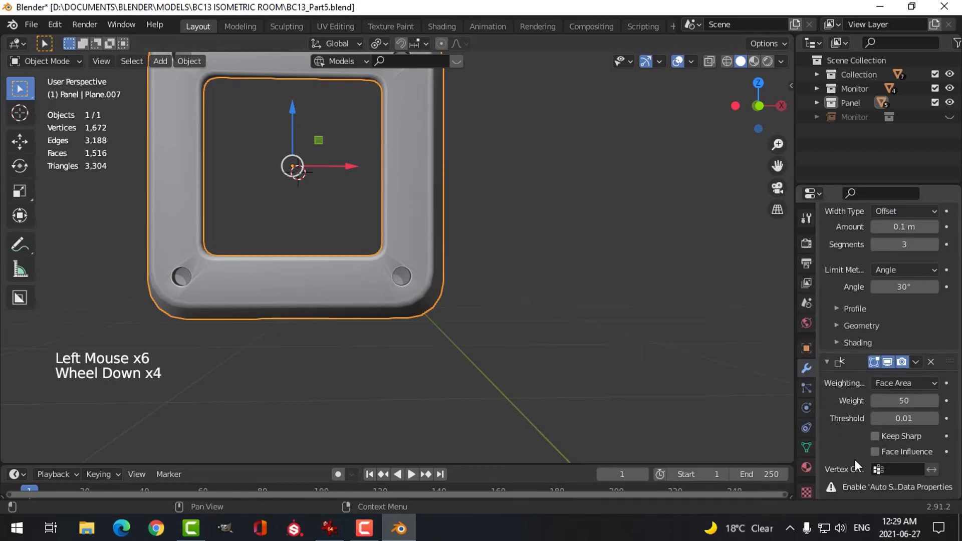
click(806, 448)
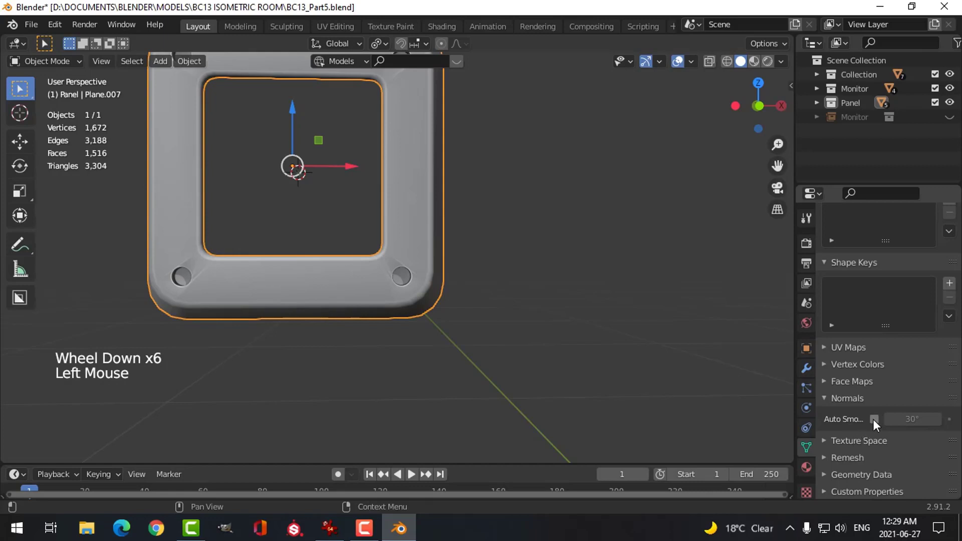
click(874, 419)
key(alt+a)
middle_drag(434, 296, 414, 251)
scroll(446, 299, down, 1)
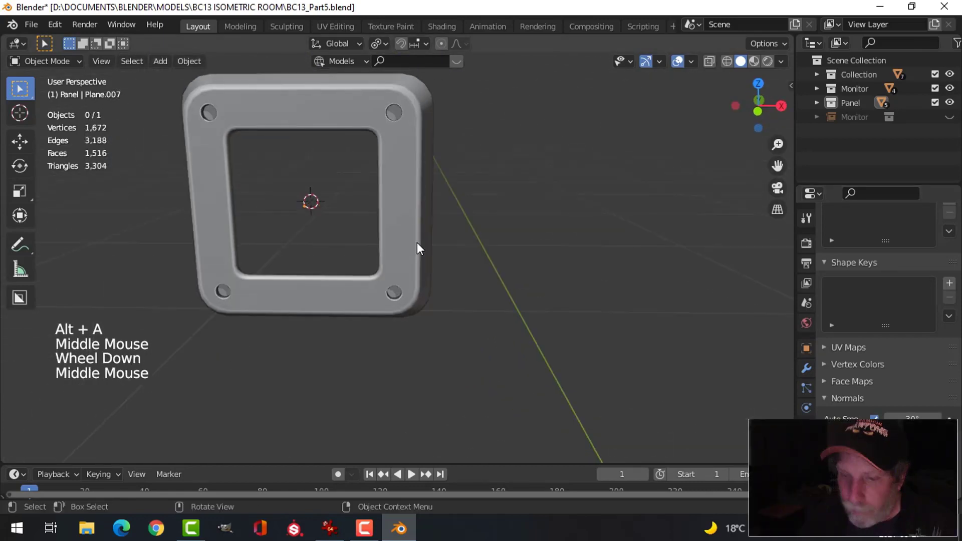
Unhide all objects and scale the corner cylinders' whole mesh to 0.880 in Edit Mode
key(alt+h)
key(alt+a)
middle_drag(408, 183, 446, 180)
click(398, 120)
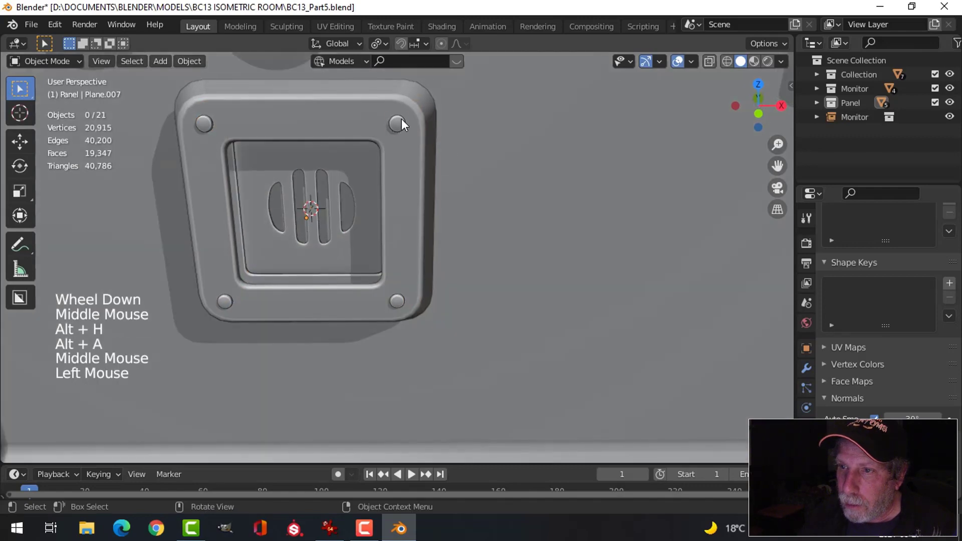
shift+middle_drag(398, 120, 516, 225)
key(Tab)
key(a)
scroll(484, 176, up, 3)
middle_drag(516, 225, 542, 272)
scroll(529, 258, down, 2)
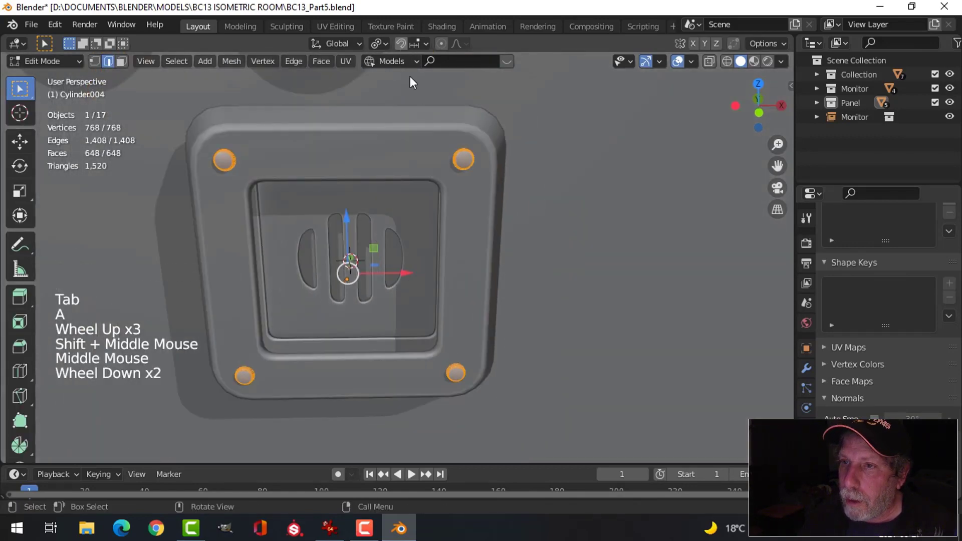
middle_drag(410, 77, 457, 271)
scroll(485, 206, up, 1)
scroll(518, 224, up, 2)
key(s)
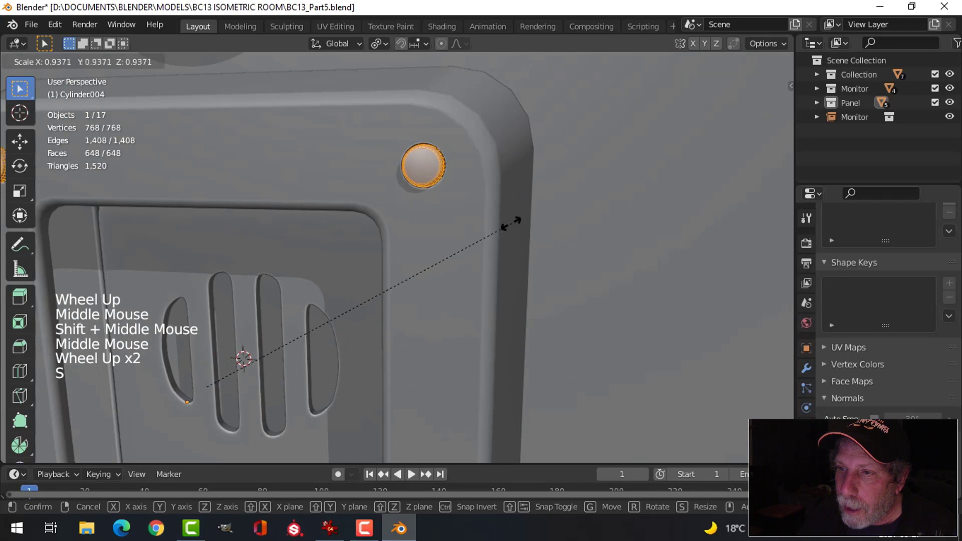
click(498, 223)
Flatten the corner cylinders' mesh by scaling it to 0.212 along Y
middle_drag(515, 232, 348, 303)
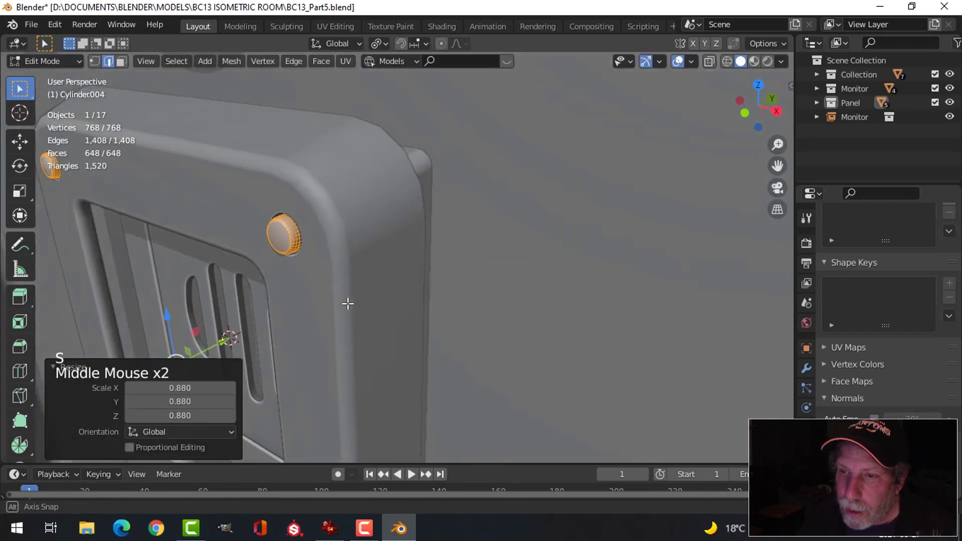
key(s)
key(y)
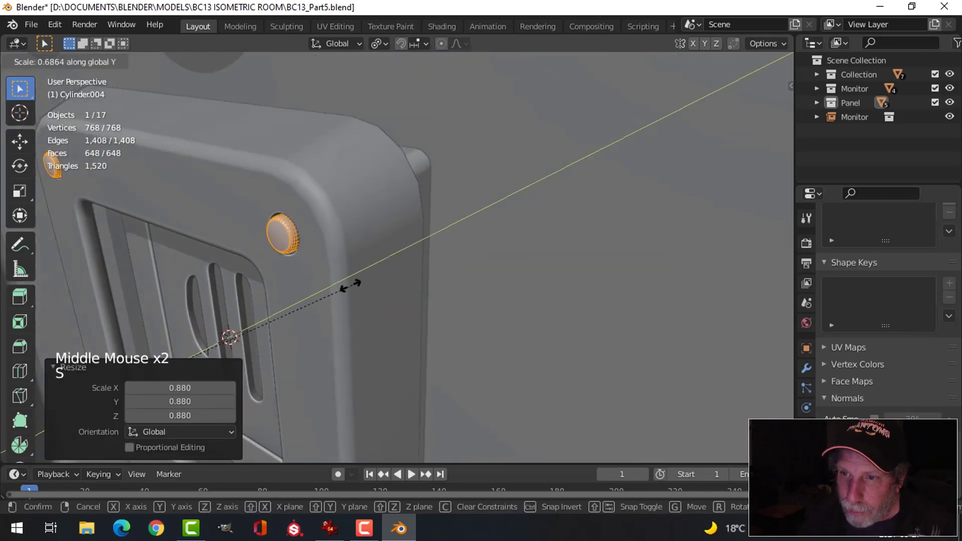
click(231, 337)
Move the flattened cylinders about 0.0027 m along Y within the frame's holes and return to Object Mode
mouse_move(231, 337)
middle_down()
mouse_move(300, 322)
mouse_move(245, 338)
middle_up()
key(g)
key(y)
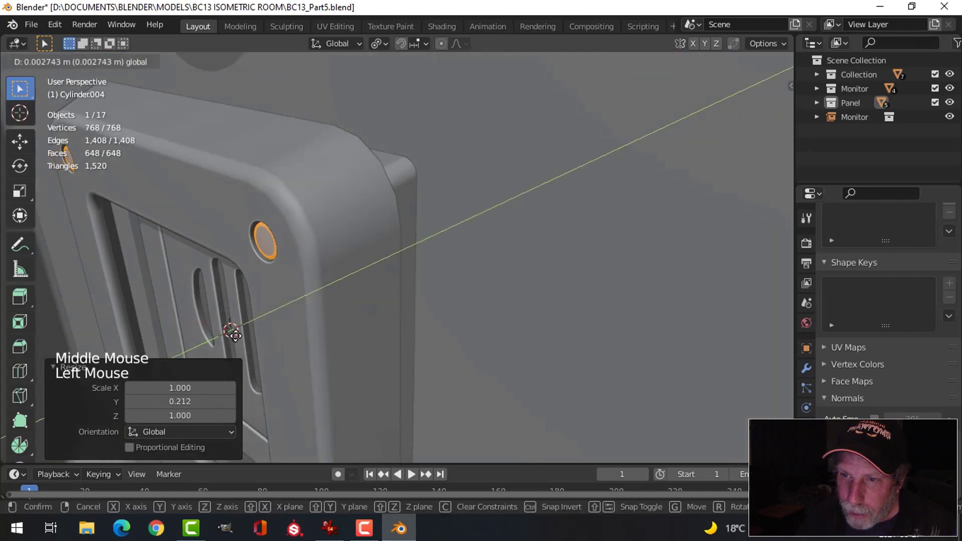
click(233, 334)
key(alt+a)
scroll(354, 294, down, 3)
middle_drag(354, 294, 409, 275)
key(Tab)
key(alt+a)
Duplicate the slotted centre panel and move the copy forward along Y into the rounded frame's opening
scroll(466, 269, down, 1)
middle_drag(467, 269, 450, 246)
click(323, 260)
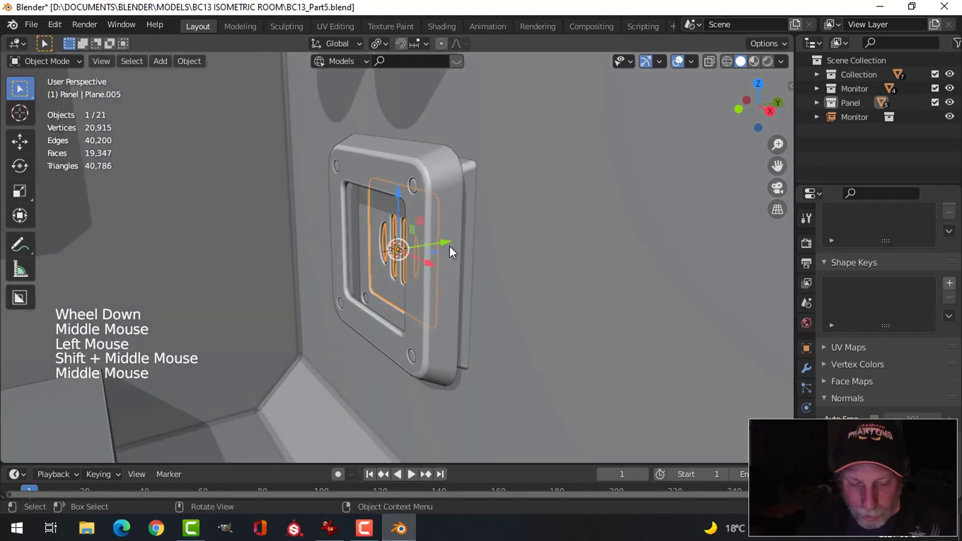
key(shift+d)
right_click(449, 245)
drag(443, 241, 413, 246)
middle_drag(450, 255, 481, 258)
key(alt+a)
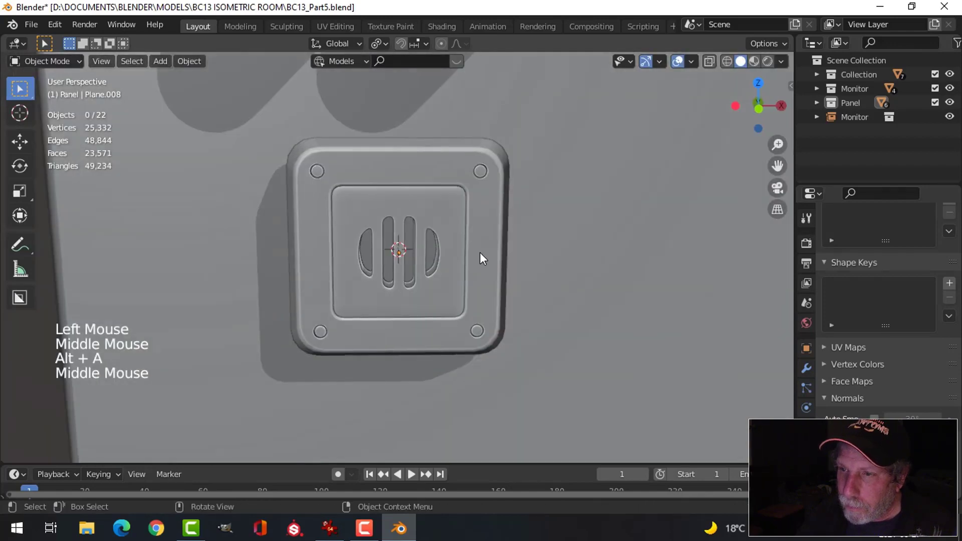
Try to rescale the duplicated slotted centre panel inside the rounded frame
scroll(461, 187, up, 2)
click(461, 187)
shift+middle_drag(461, 186, 463, 258)
key(s)
click(558, 227)
key(ctrl+z)
key(alt+a)
scroll(541, 229, down, 2)
scroll(530, 215, down, 2)
scroll(449, 248, up, 2)
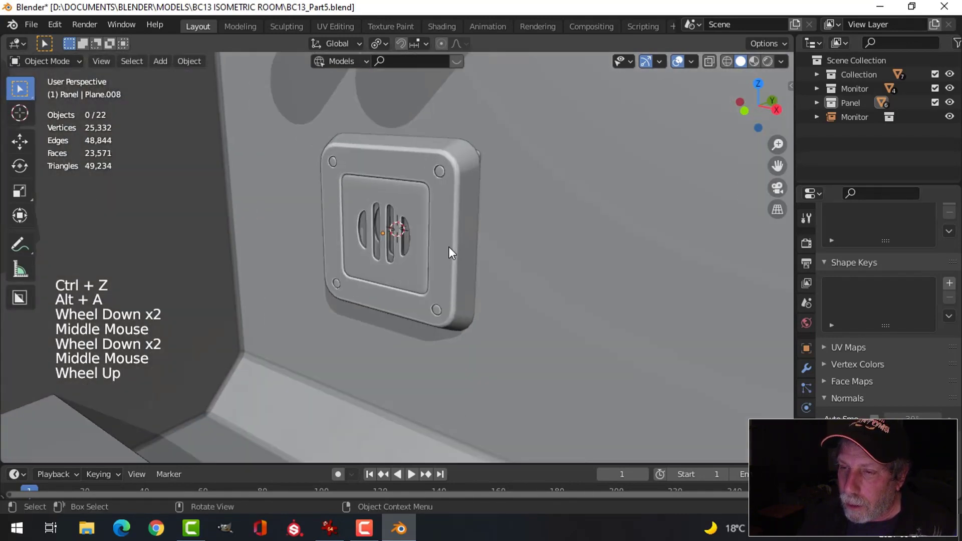
Move the rounded frame, corner cylinders and slotted centre panel into a new collection named Panel2
click(450, 152)
shift+click(456, 178)
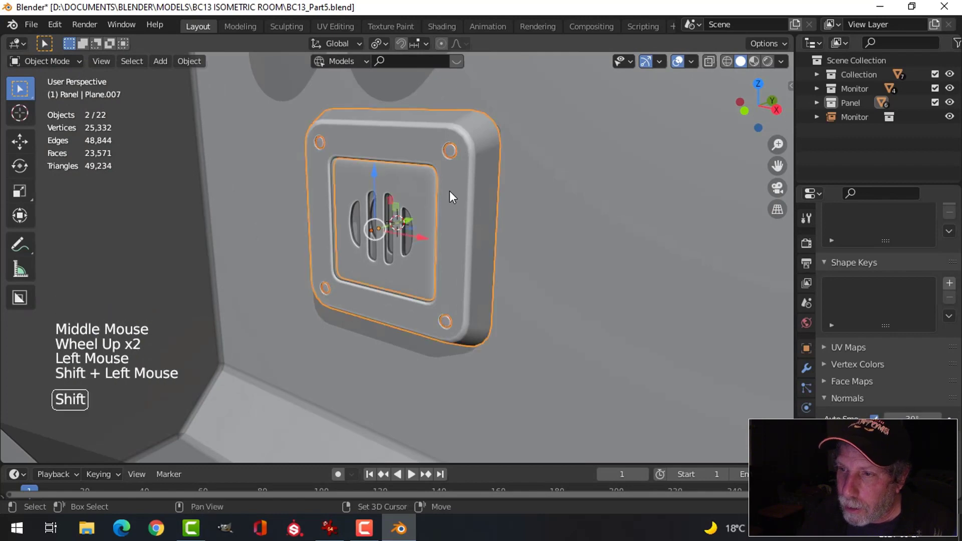
shift+click(424, 185)
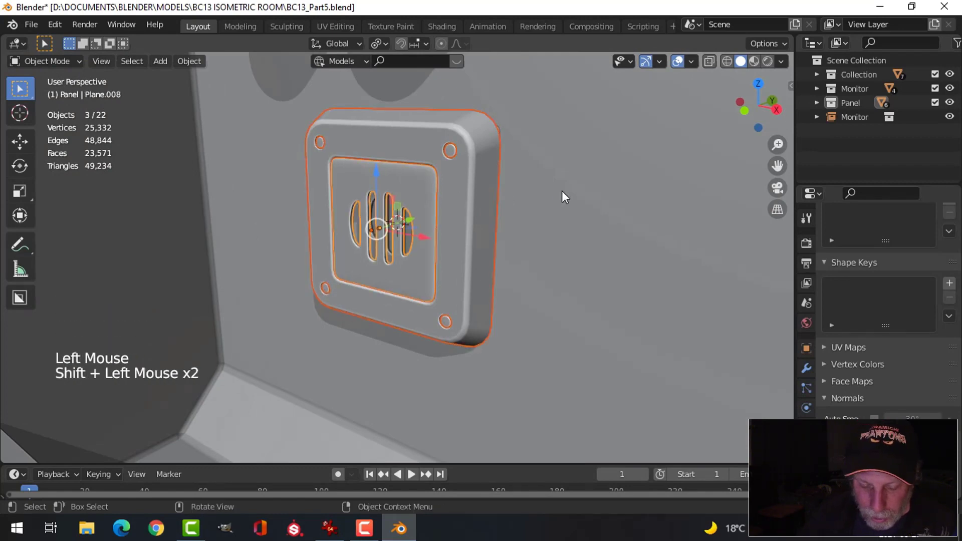
key(m)
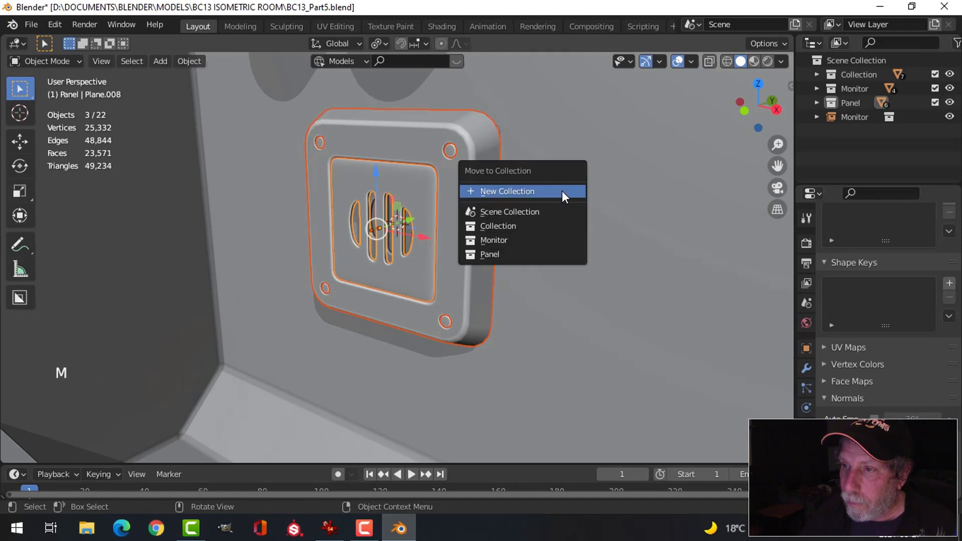
click(562, 193)
text(Pane)
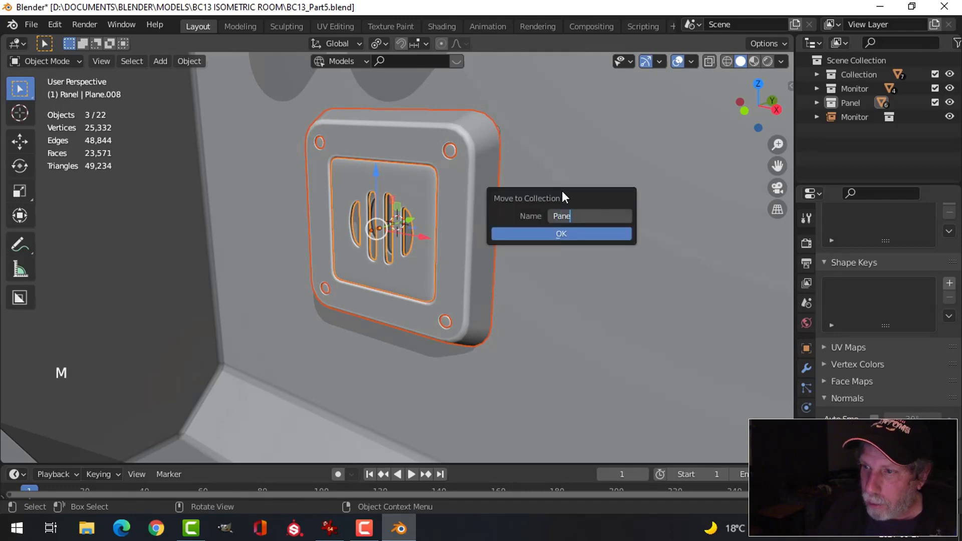
text(l2)
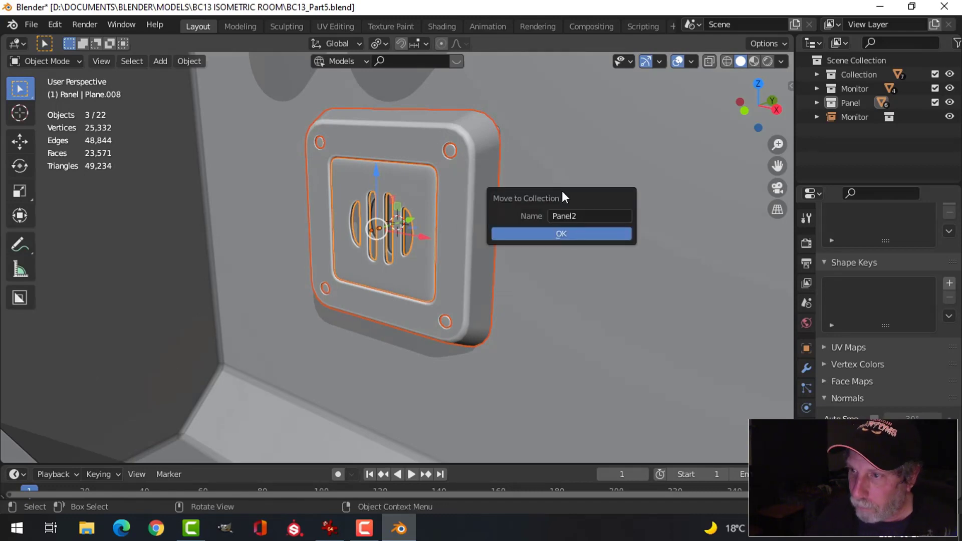
click(565, 234)
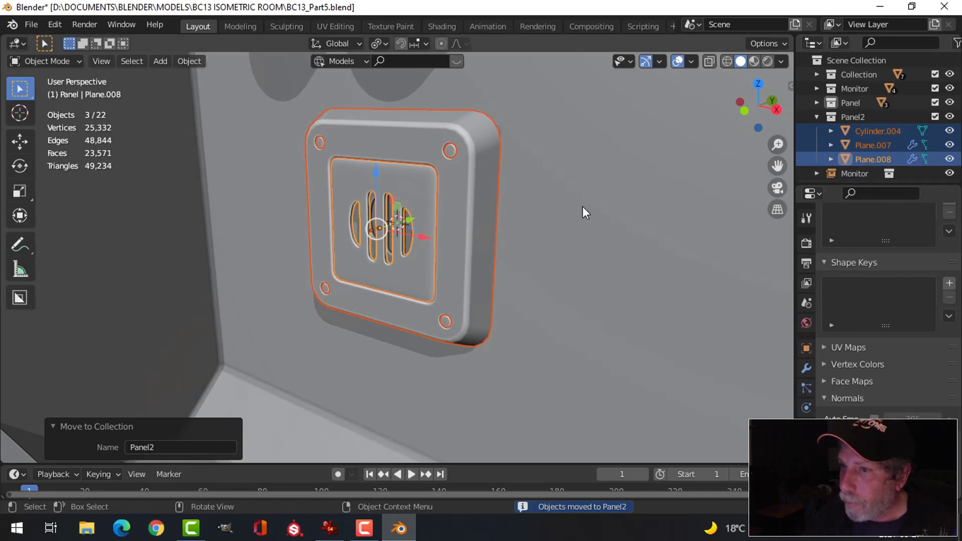
Move the rounded panel's parts about 0.323 m along X beside the square panel and about 0.033 m along Y against the wall
middle_drag(583, 210, 450, 240)
drag(447, 235, 684, 236)
shift+middle_drag(684, 236, 405, 279)
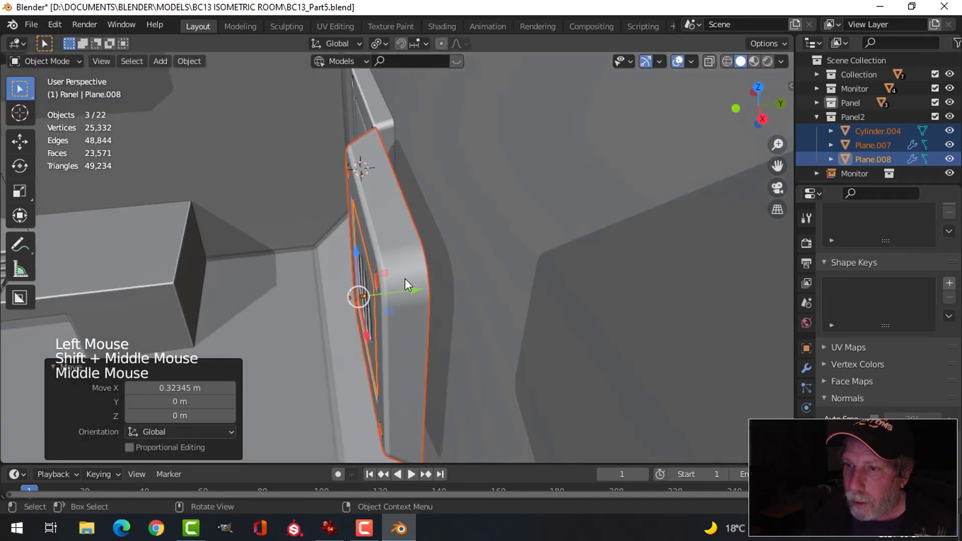
drag(414, 292, 442, 288)
middle_drag(443, 289, 581, 224)
scroll(584, 224, down, 1)
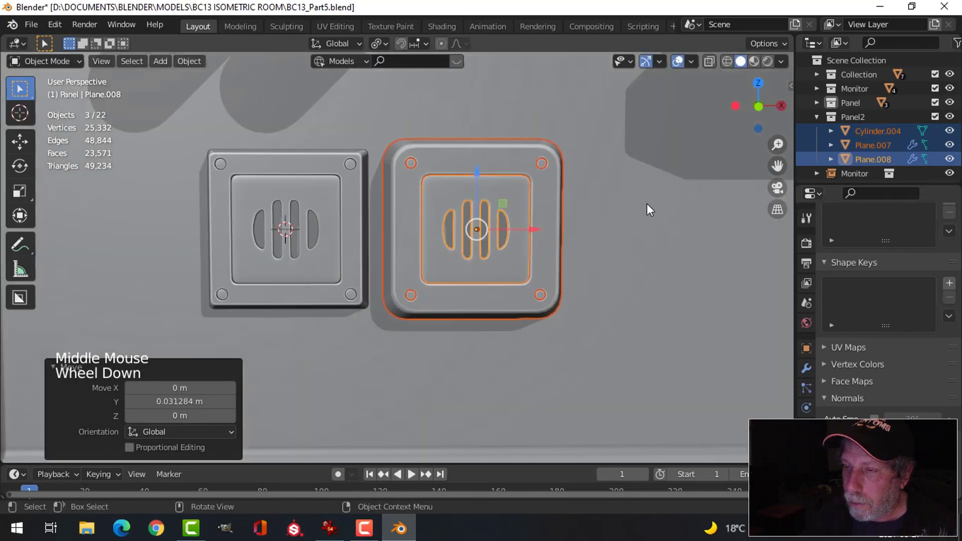
middle_drag(638, 208, 476, 266)
drag(429, 275, 423, 273)
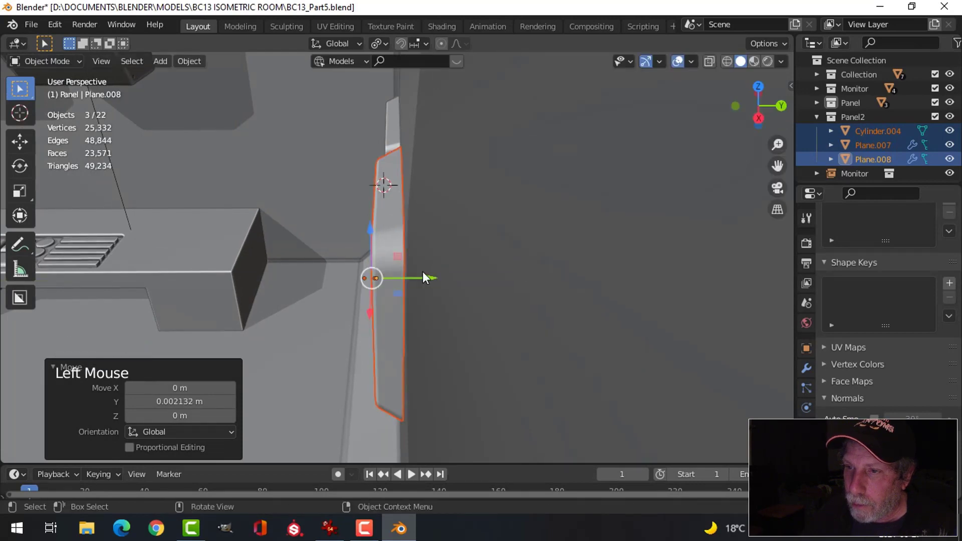
key(alt+a)
Delete the old square panel's frame, corner cylinders and slotted centre
middle_drag(423, 273, 530, 234)
scroll(486, 258, down, 3)
mouse_move(486, 258)
middle_down()
mouse_move(506, 203)
mouse_move(501, 247)
middle_up()
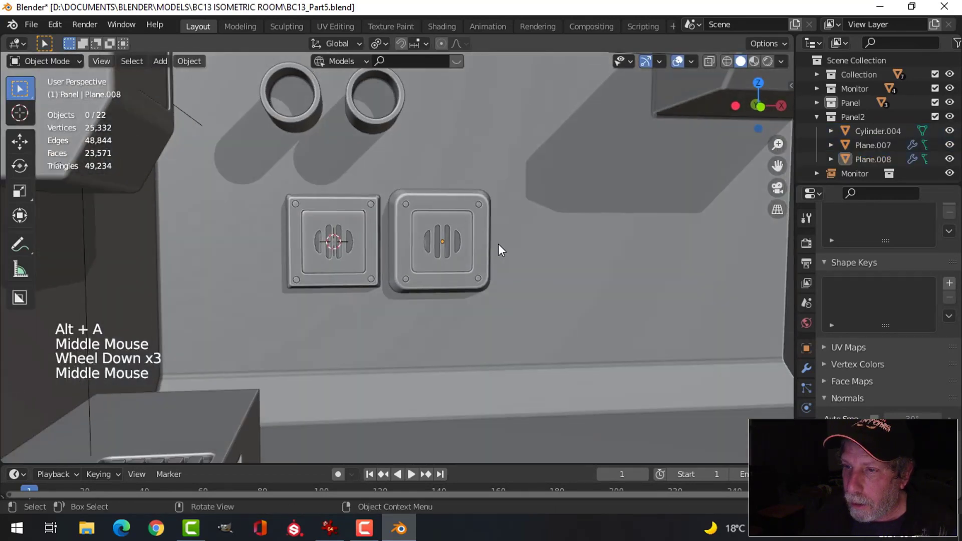
scroll(496, 245, up, 3)
scroll(513, 225, down, 1)
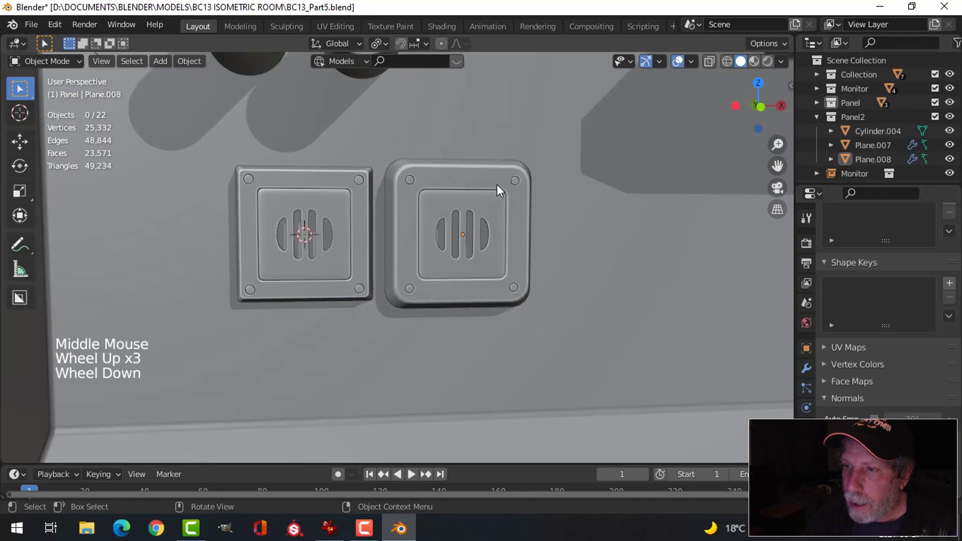
click(339, 179)
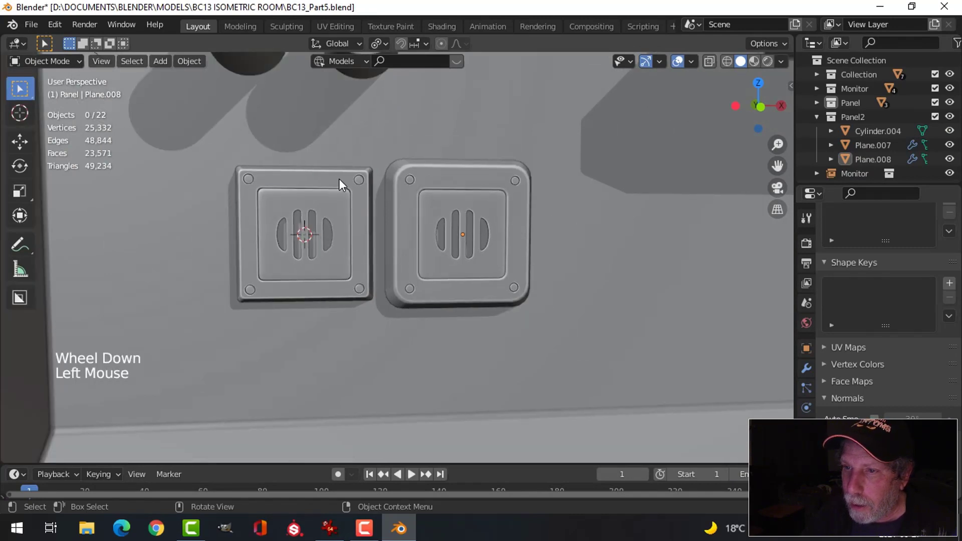
shift+click(361, 200)
shift+click(345, 205)
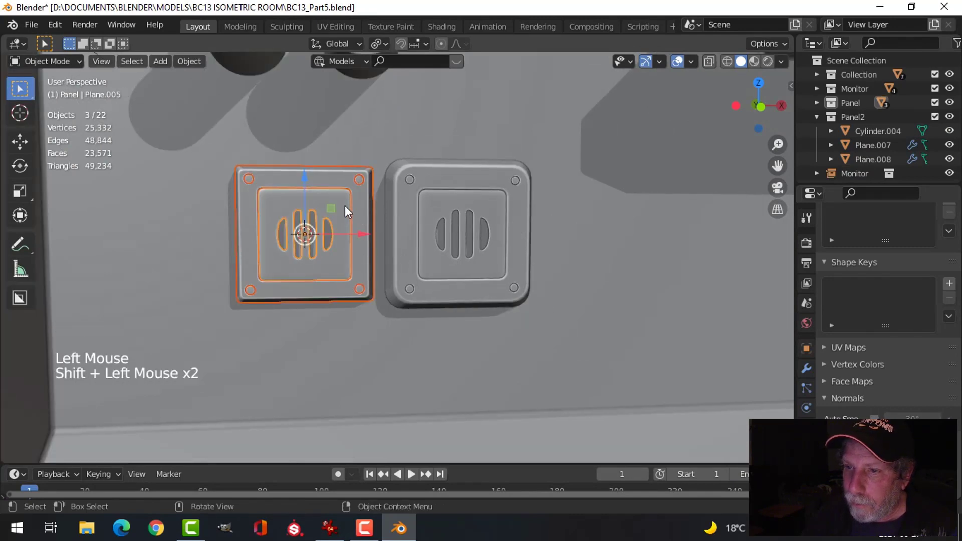
key(x)
Delete the empty Panel collection and rename the Panel2 collection as Panel
click(818, 116)
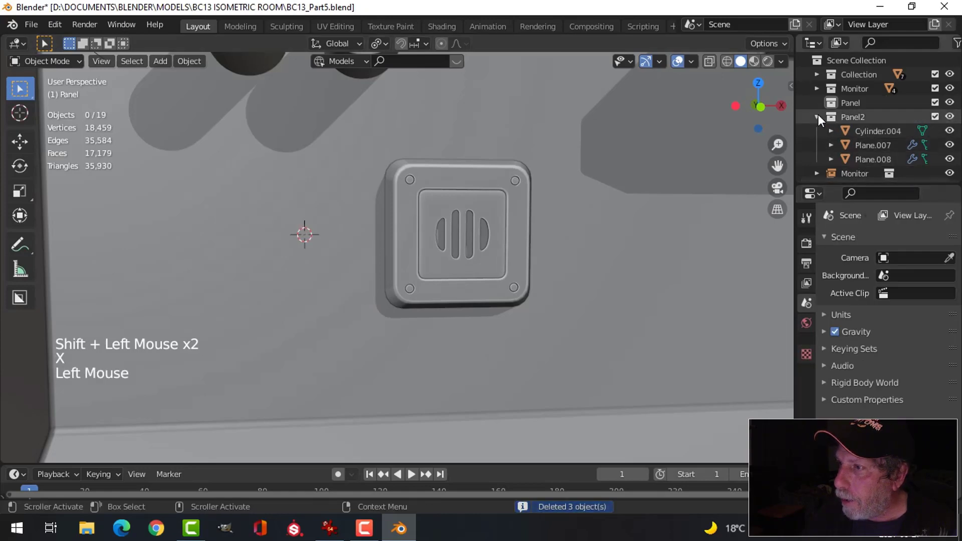
click(848, 102)
right_click(827, 103)
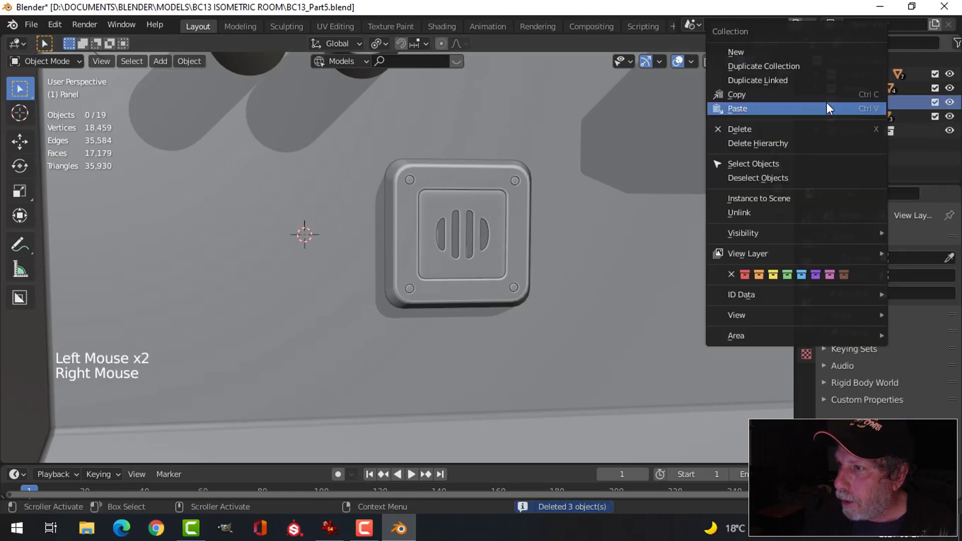
click(764, 129)
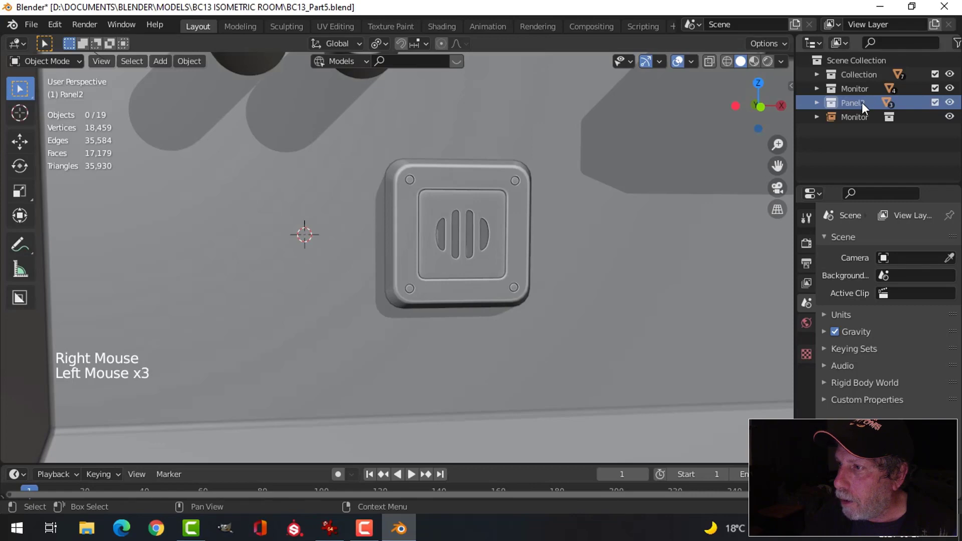
double_click(861, 103)
click(877, 103)
key(BackSpace)
key(Return)
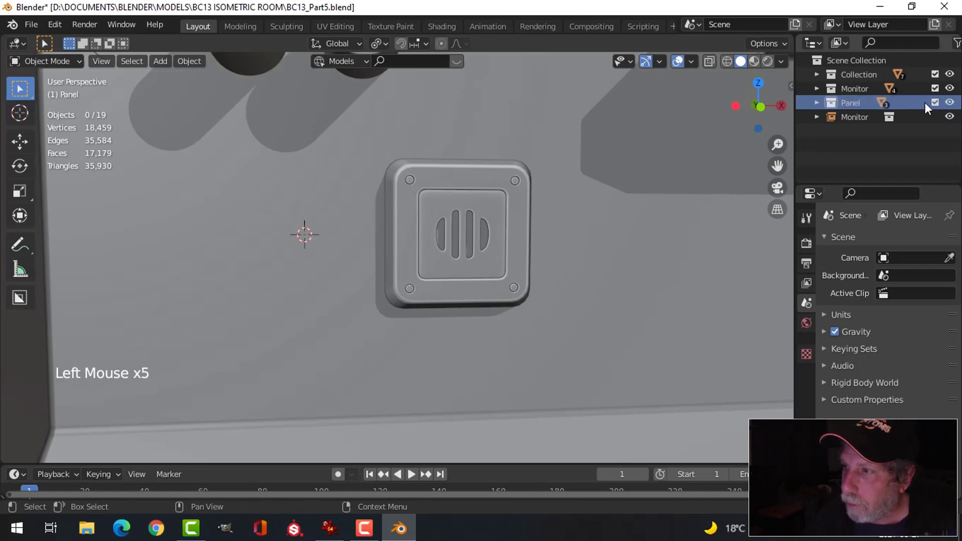
Select all objects of the Panel collection and move them in the negative X direction to beneath the two wall pipes
right_click(865, 103)
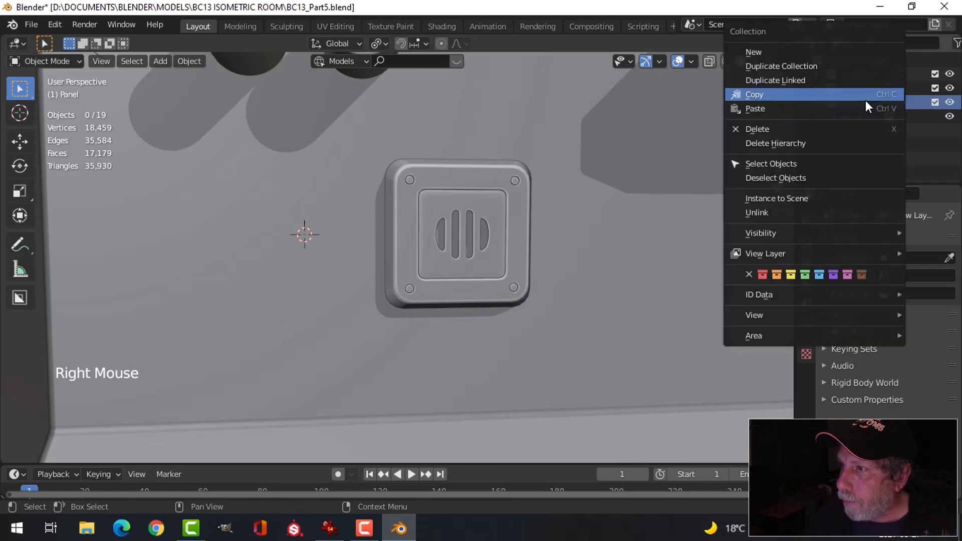
click(776, 164)
scroll(573, 217, down, 3)
shift+middle_drag(574, 217, 600, 198)
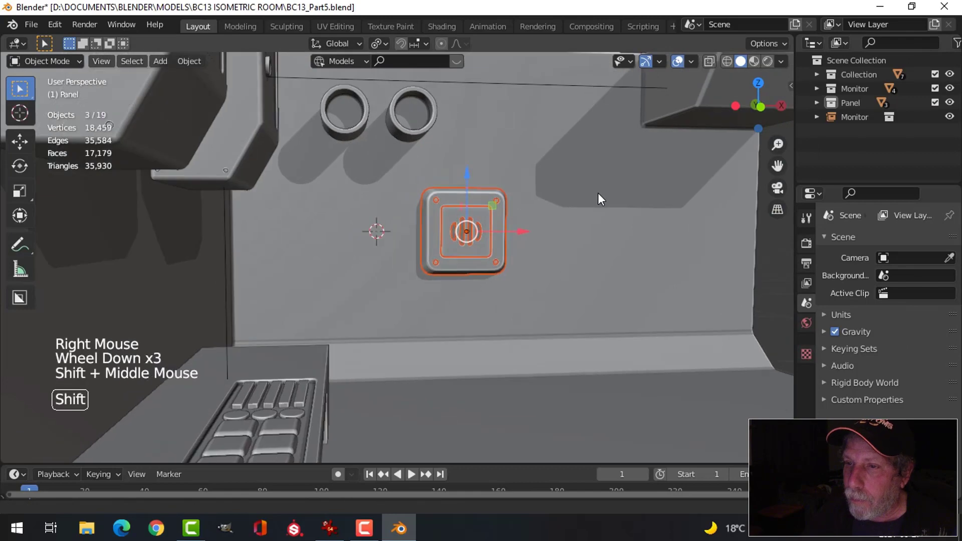
drag(527, 231, 440, 232)
Scale the whole rounded panel down slightly and adjust its depth against the wall
key(s)
click(521, 221)
middle_drag(524, 207, 380, 179)
scroll(433, 243, up, 5)
mouse_move(381, 180)
mouse_down()
mouse_move(371, 181)
mouse_move(383, 180)
mouse_up()
key(alt+a)
Hide the viewport gizmos and overlays and inspect the rounded panel on the wall up close
scroll(421, 236, down, 3)
middle_drag(421, 236, 685, 86)
scroll(475, 182, down, 2)
click(647, 59)
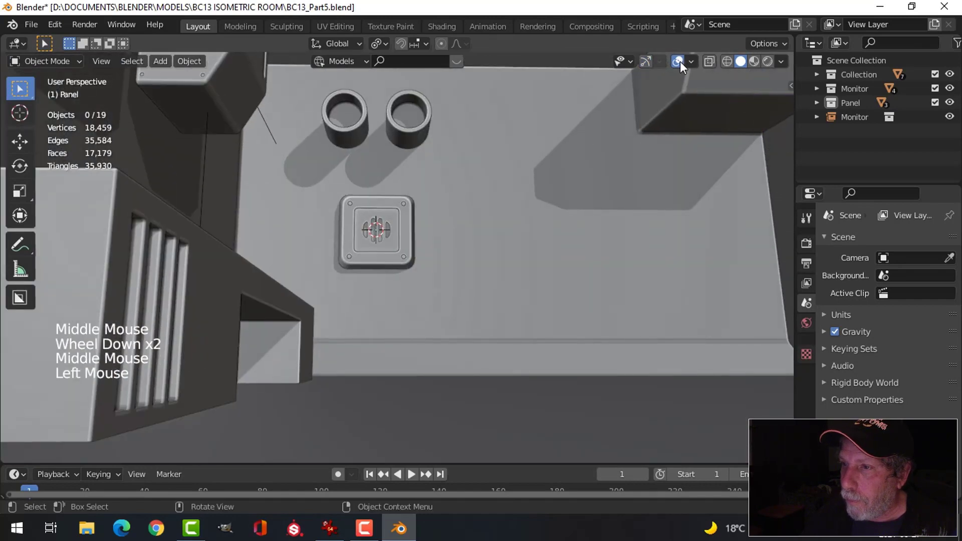
click(677, 62)
middle_drag(476, 195, 539, 261)
scroll(446, 246, up, 2)
scroll(459, 228, up, 4)
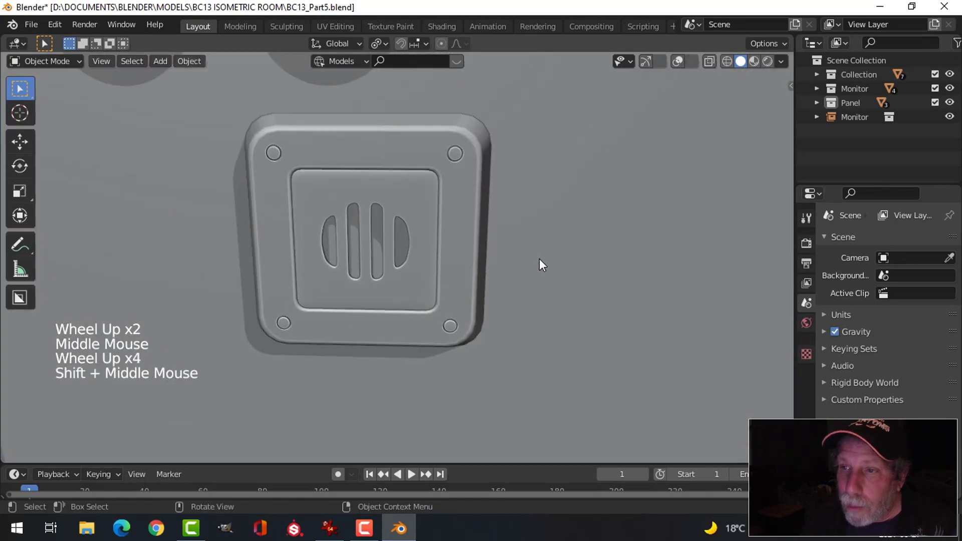
scroll(531, 243, up, 1)
Restore the gizmos and overlays, examine the rounded frame's mesh in Edit Mode, and return to Object Mode with nothing selected
click(500, 169)
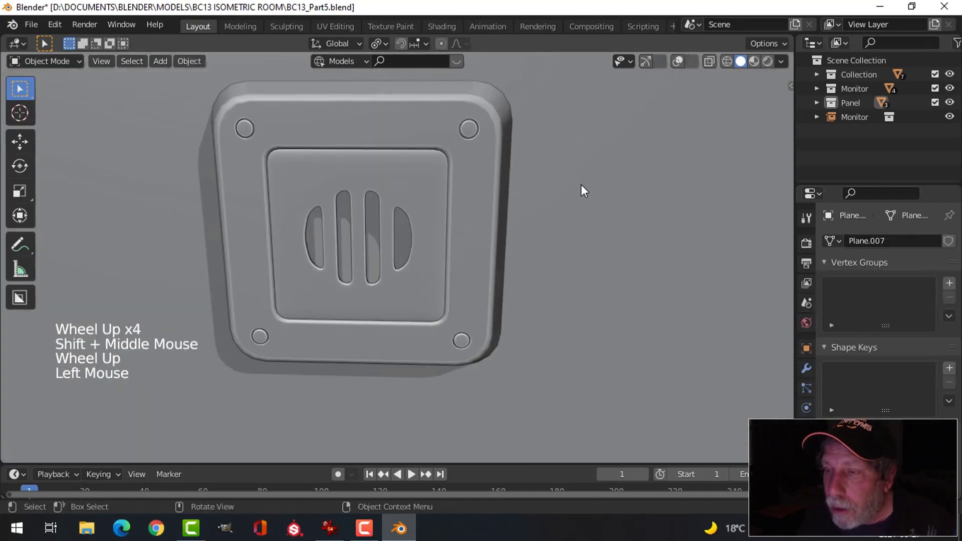
click(645, 61)
click(677, 61)
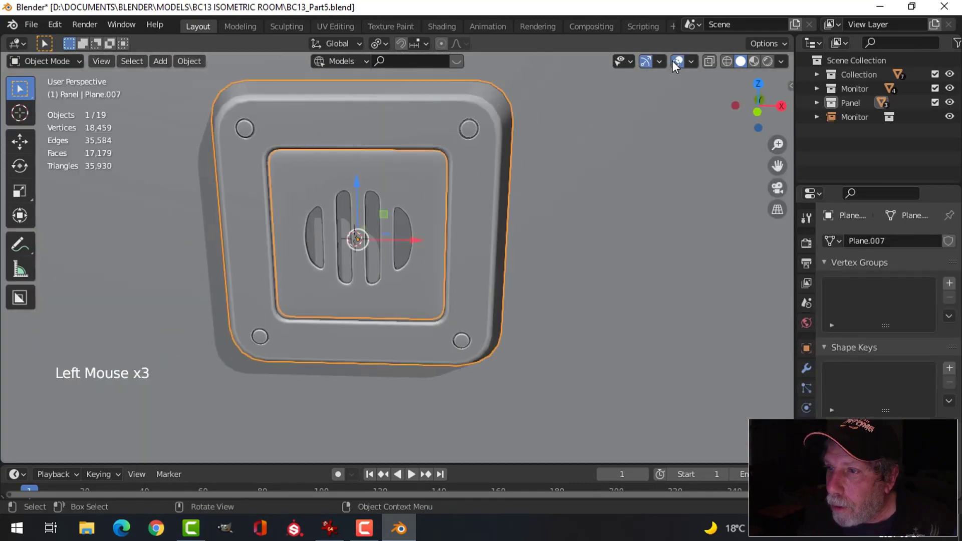
key(Tab)
key(KP_Decimal)
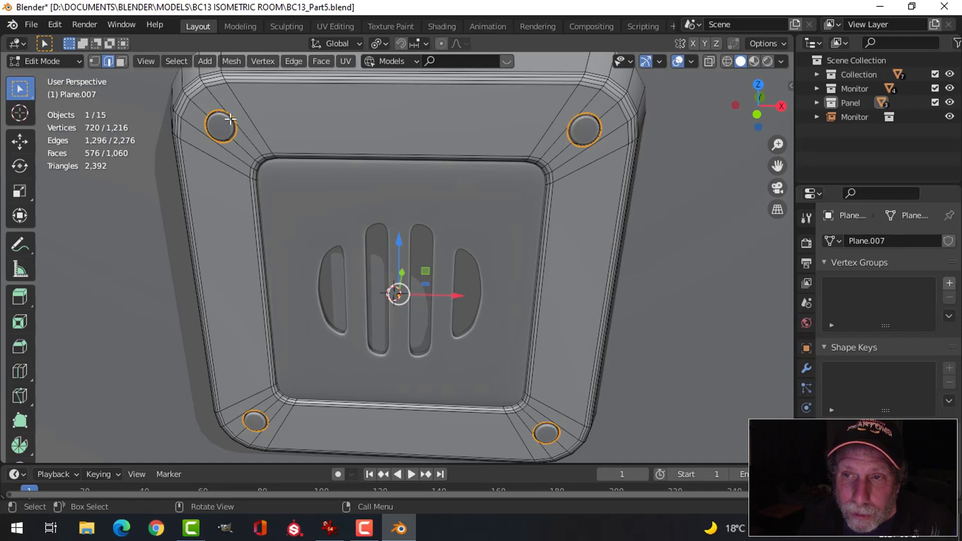
key(alt+a)
key(Tab)
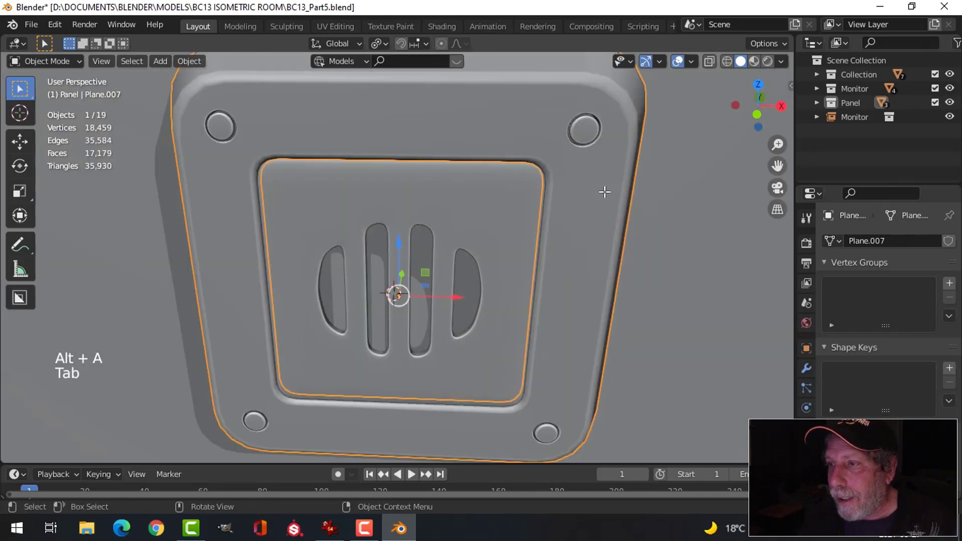
key(alt+a)
scroll(604, 193, down, 3)
middle_drag(604, 194, 576, 214)
click(459, 186)
scroll(554, 235, down, 1)
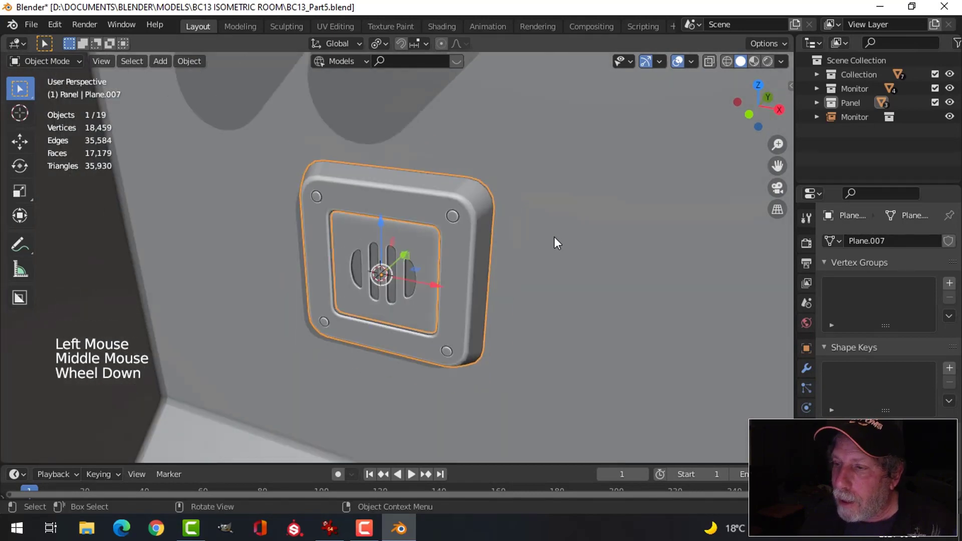
shift+middle_drag(594, 263, 565, 234)
key(alt+a)
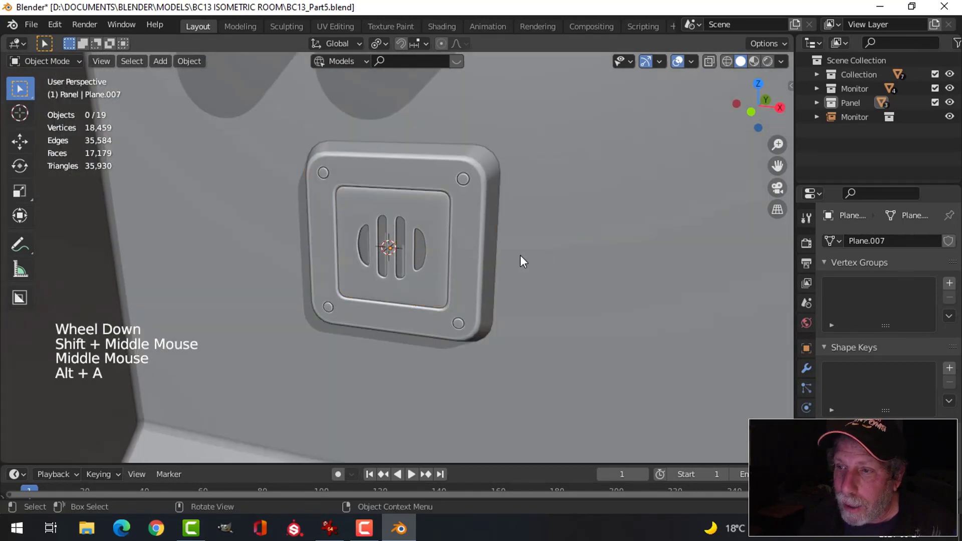
middle_drag(521, 260, 562, 242)
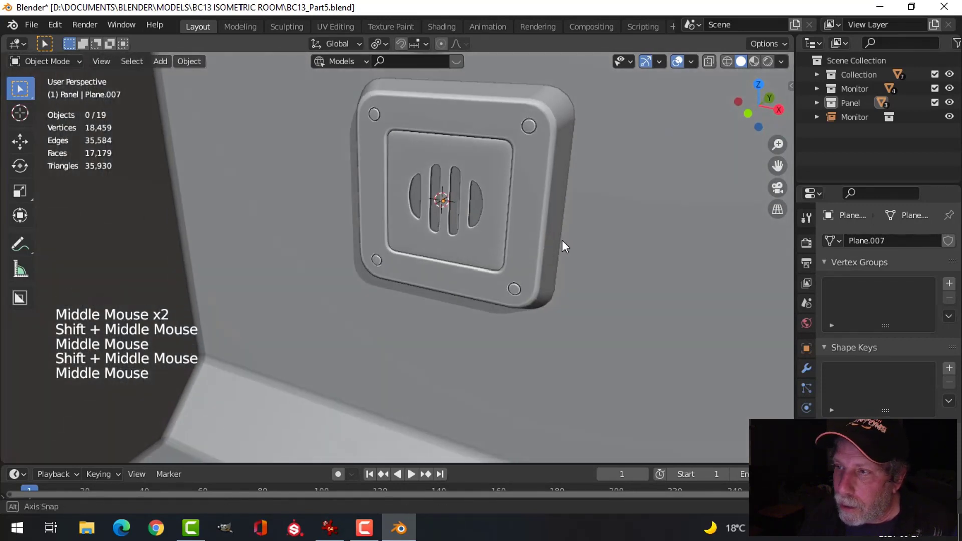
Turn off the gizmos and overlays for an uncluttered view of the whole room
click(645, 60)
click(677, 61)
scroll(661, 200, down, 8)
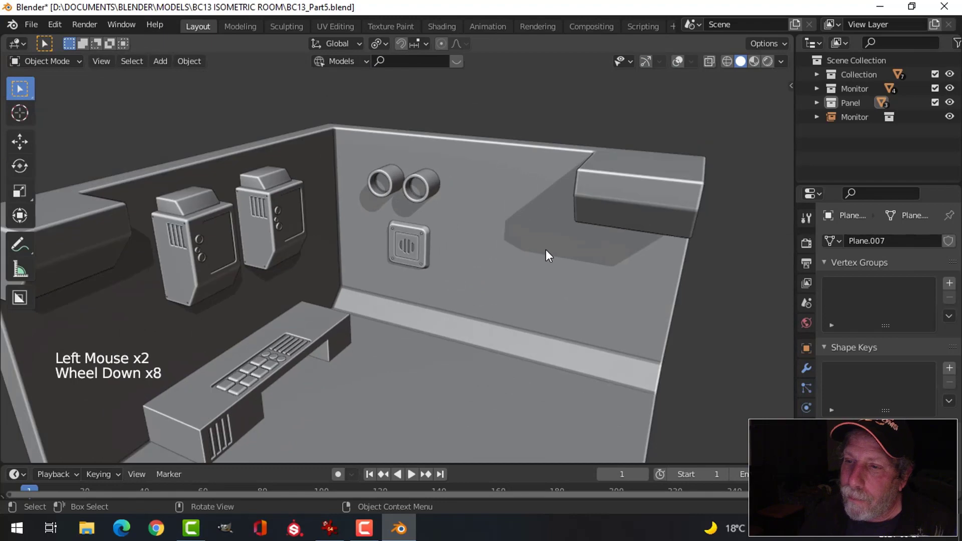
middle_drag(547, 253, 651, 180)
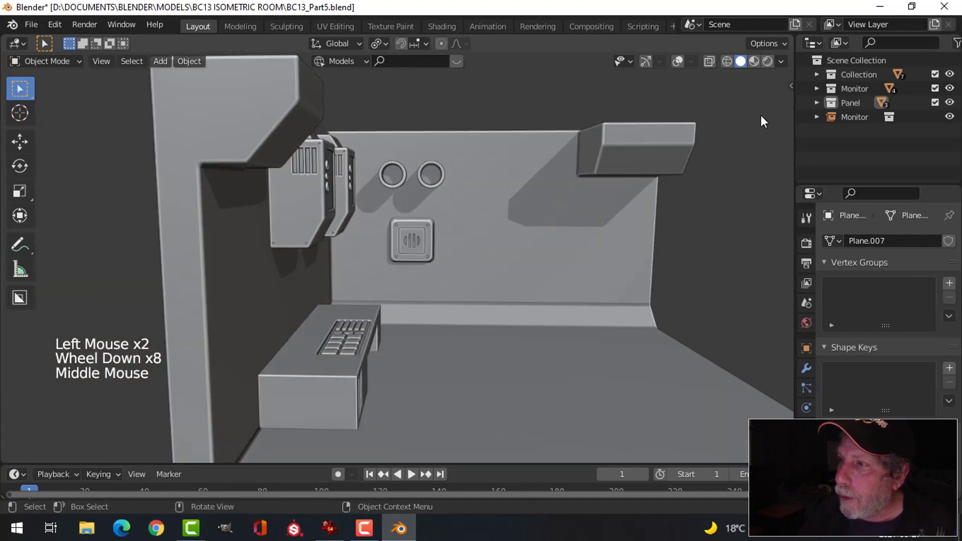
Select the Panel collection's objects and, in front view, move them about -0.0103 m along X
click(851, 102)
right_click(850, 103)
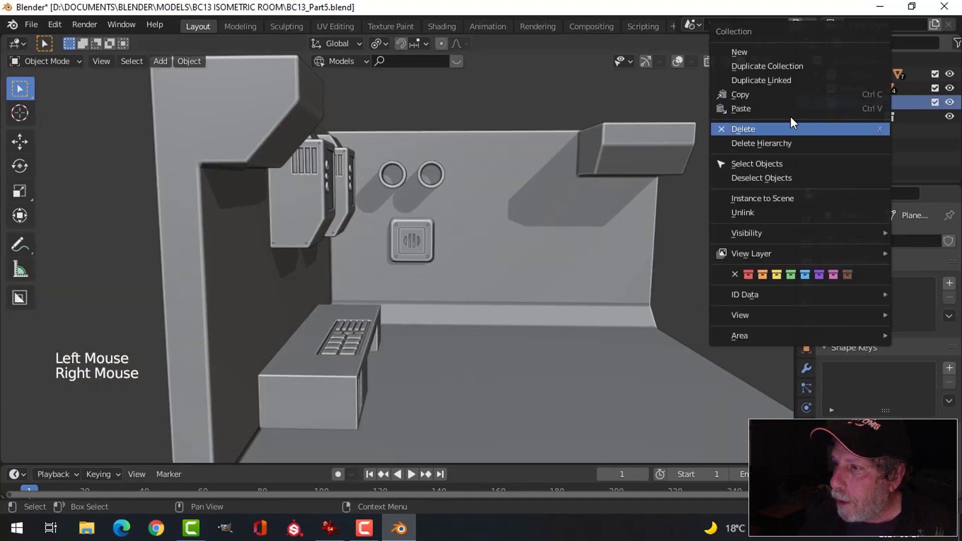
click(759, 163)
key(KP_1)
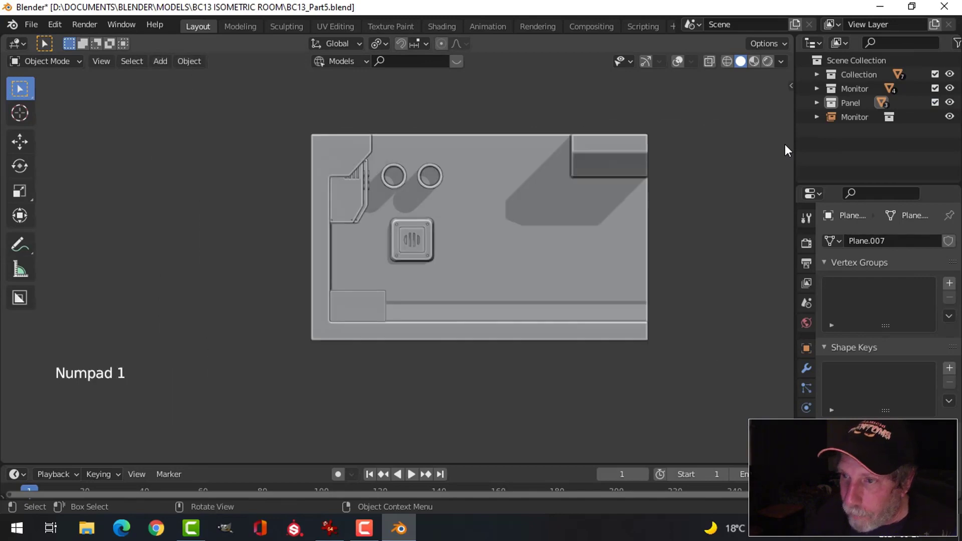
scroll(605, 214, up, 3)
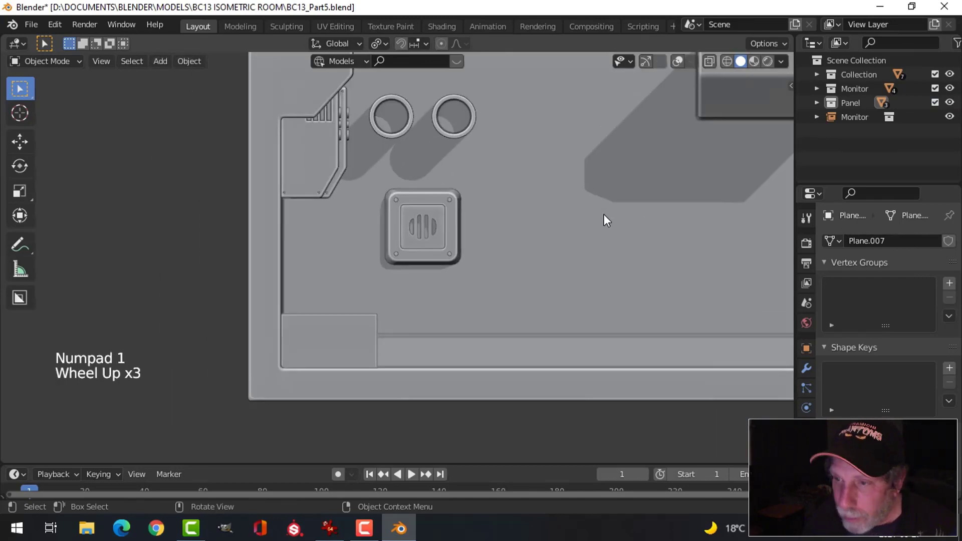
key(g)
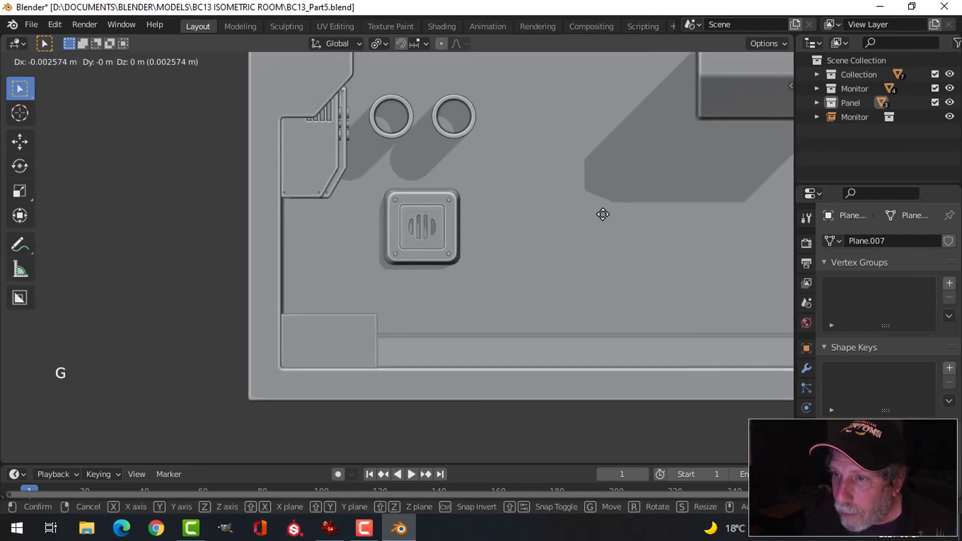
click(541, 216)
Inspect the repositioned wall panel within the room from several angles and distances
middle_drag(541, 216, 500, 291)
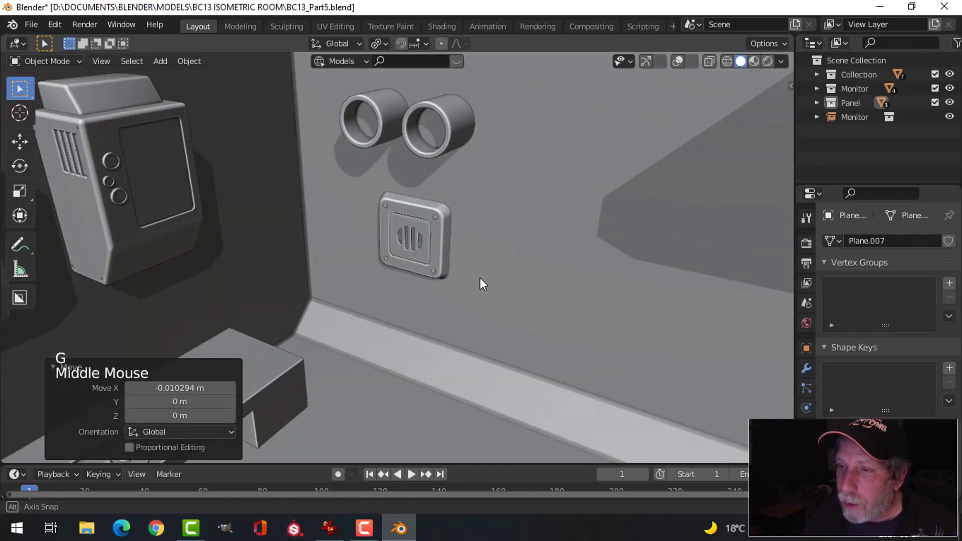
scroll(530, 249, down, 3)
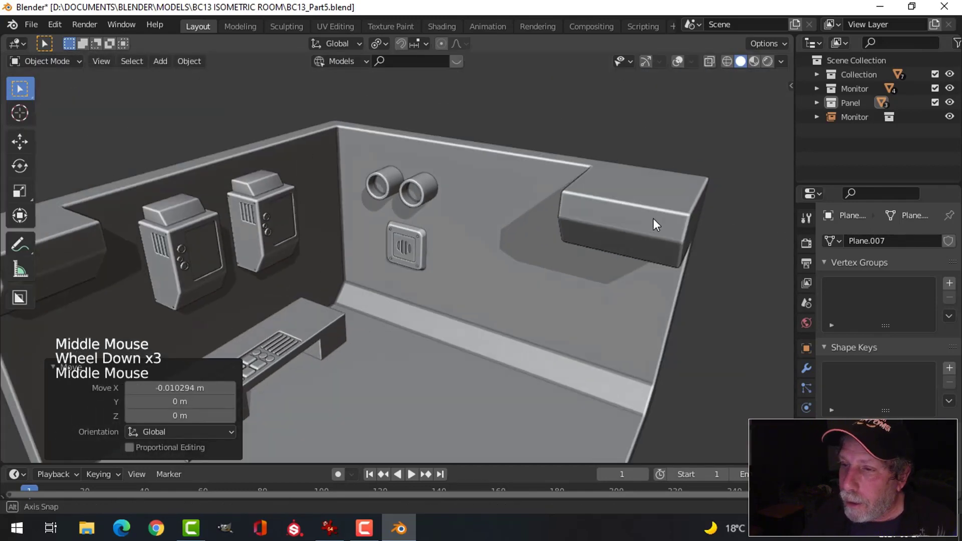
scroll(620, 225, down, 2)
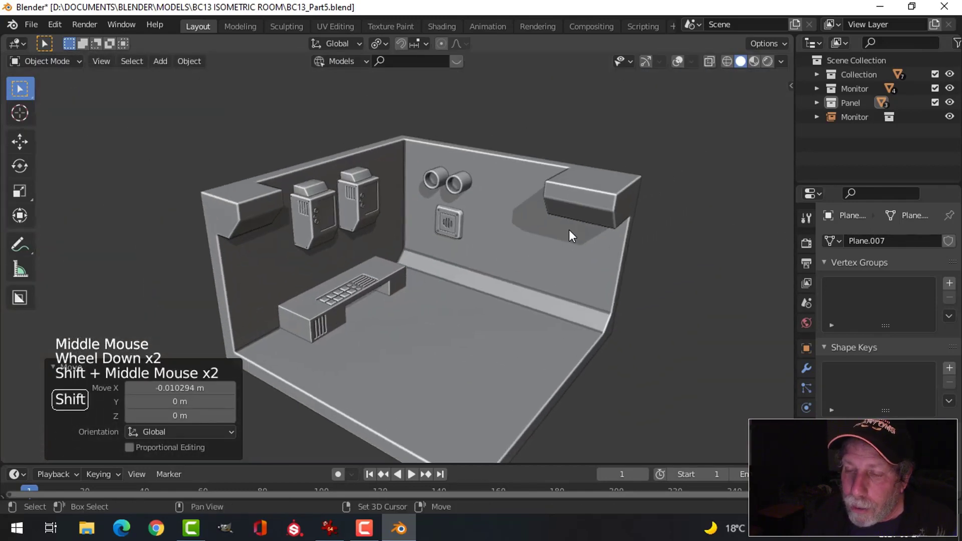
scroll(552, 226, up, 3)
scroll(569, 227, up, 2)
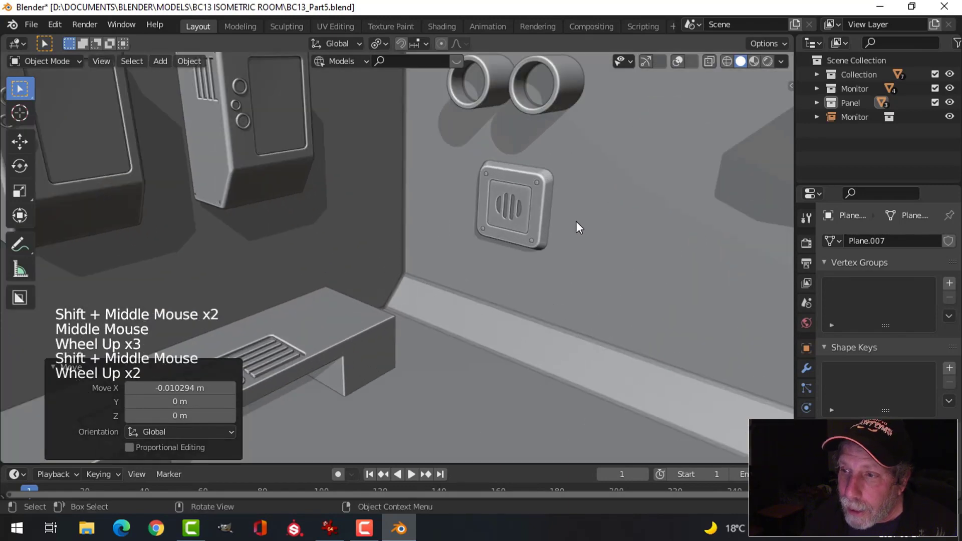
scroll(555, 227, up, 3)
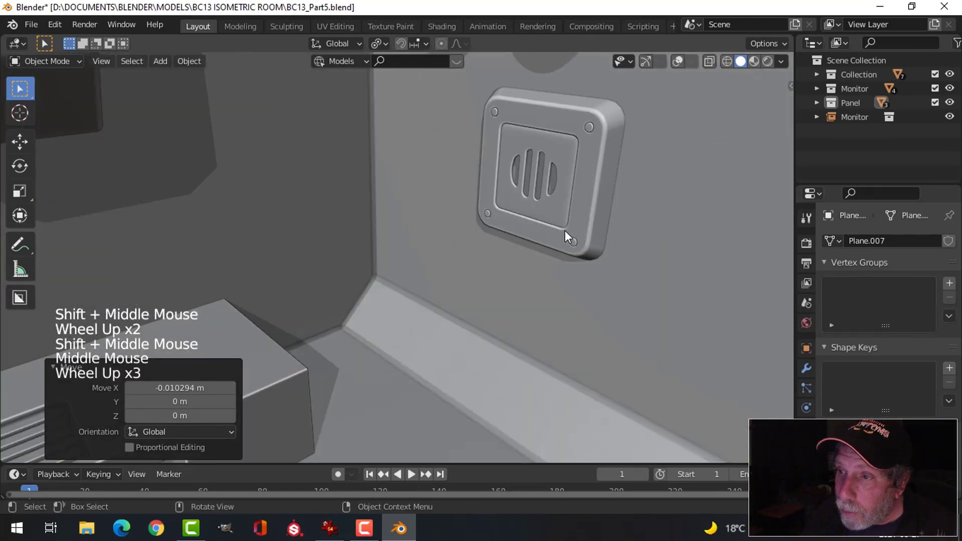
scroll(566, 226, down, 3)
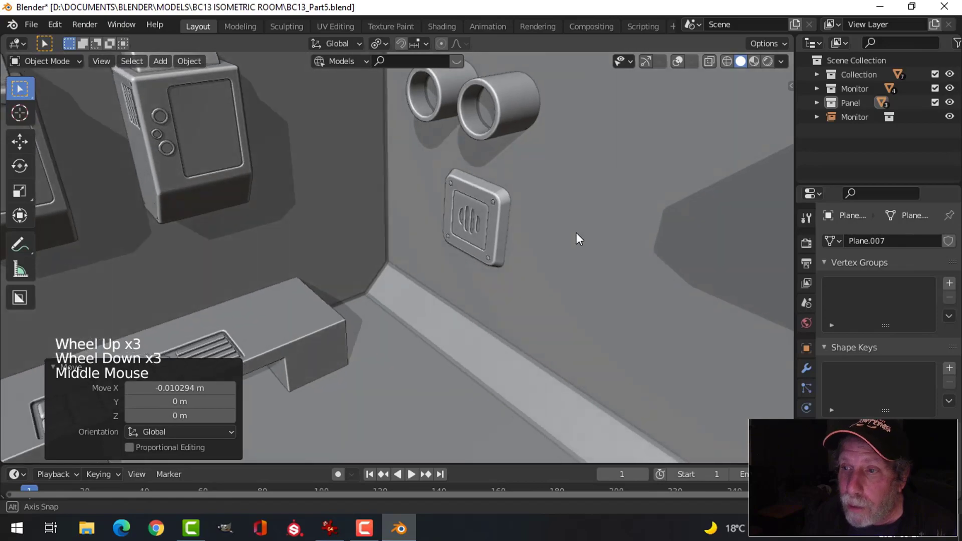